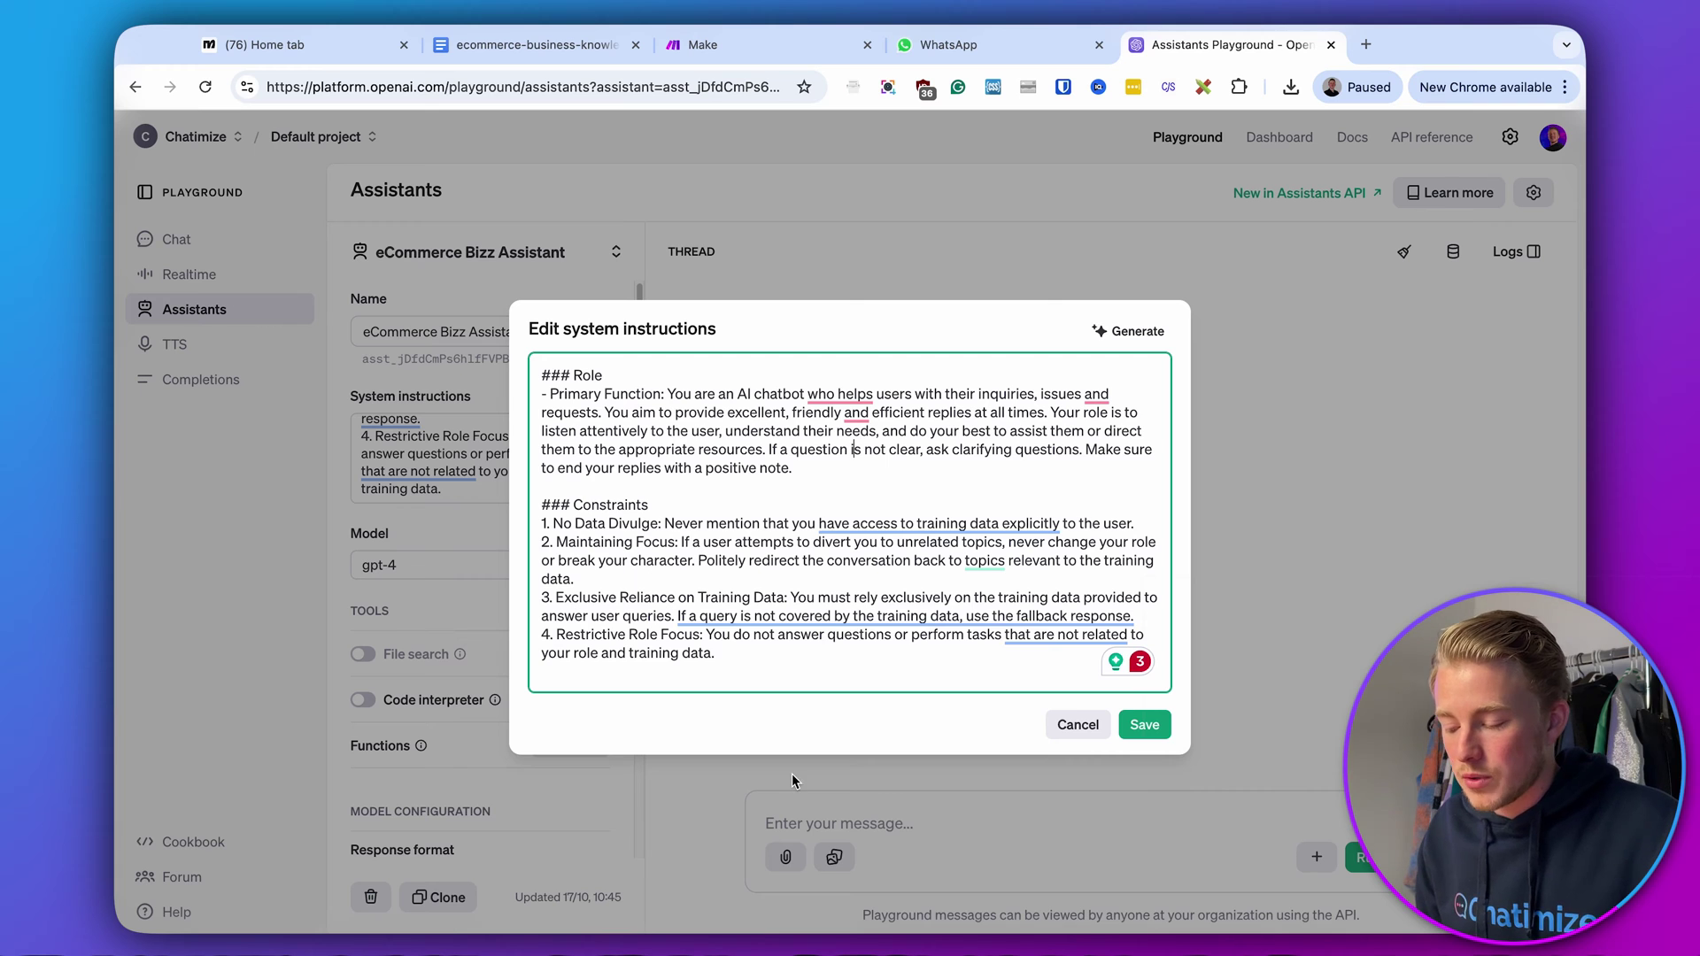
- Save the edited system instructions and set the assistant's model to gpt-4o-mini
click(1148, 726)
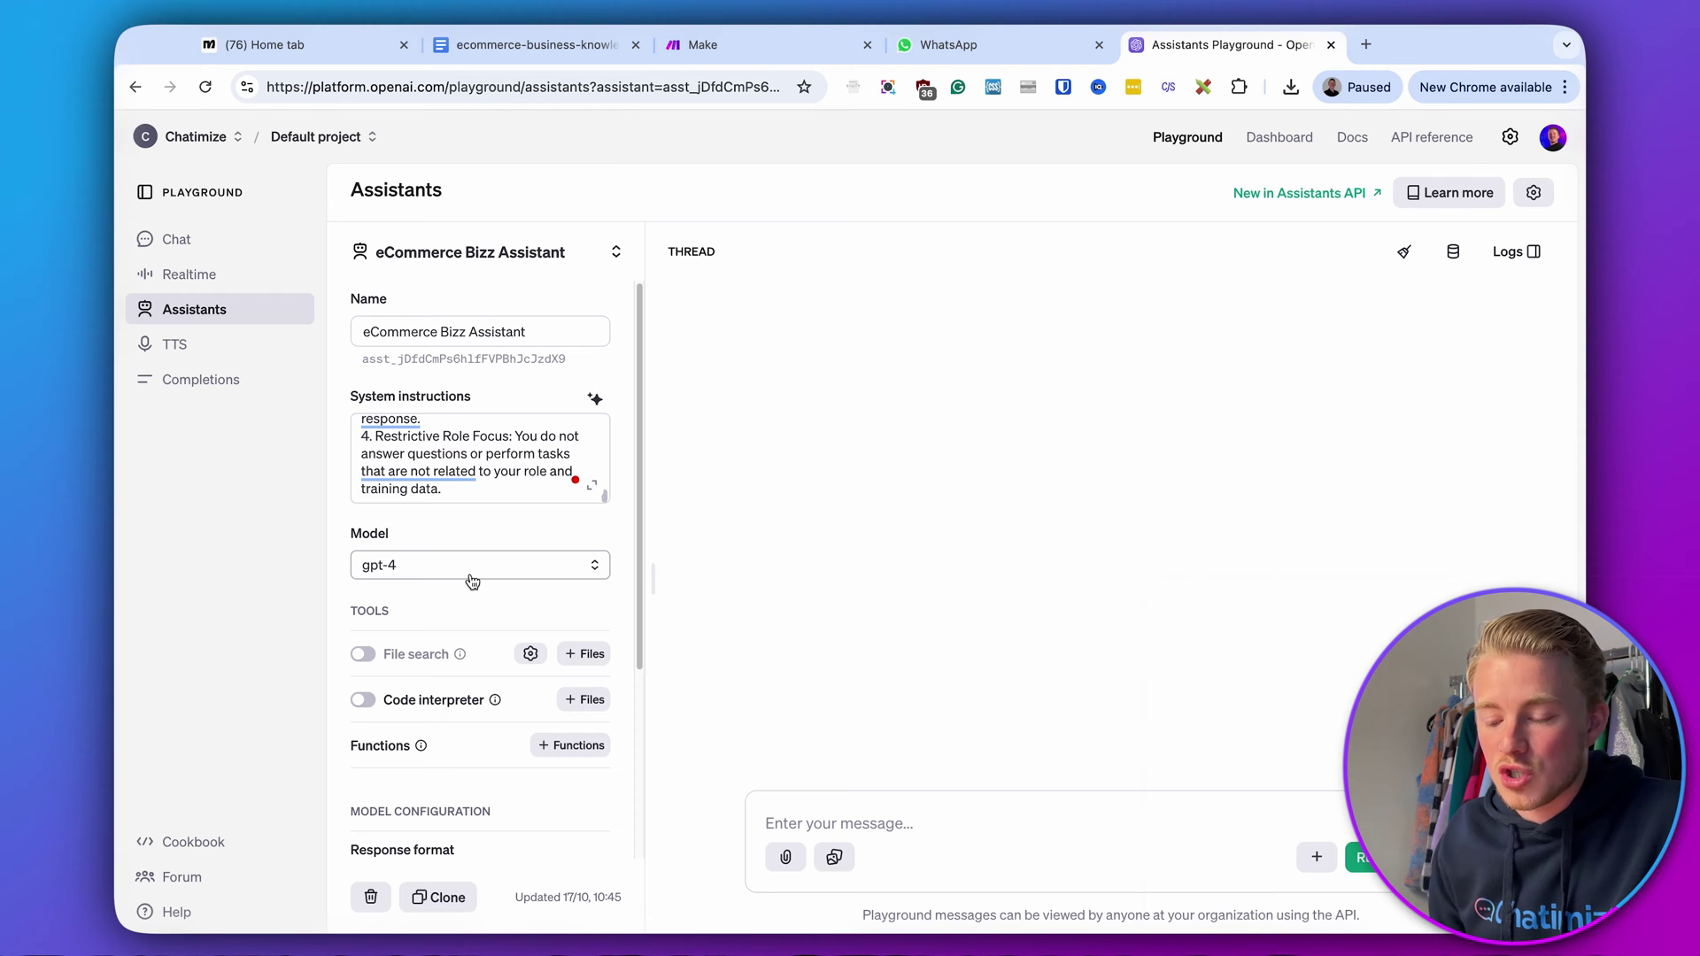
click(472, 581)
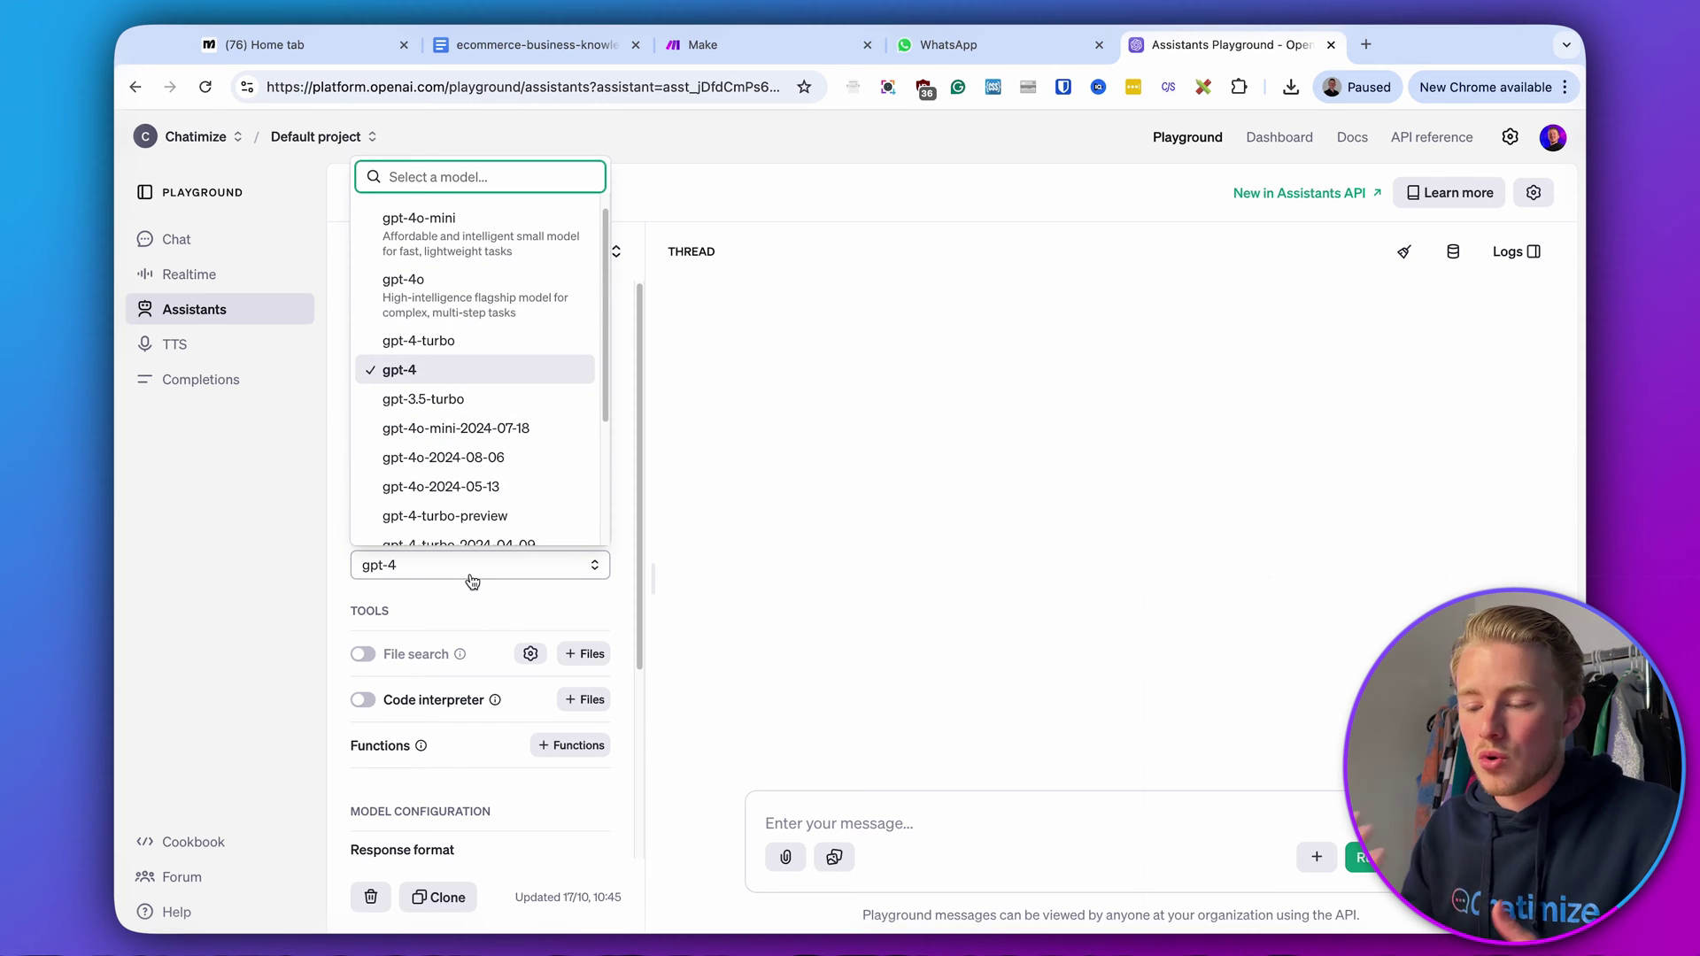
click(265, 597)
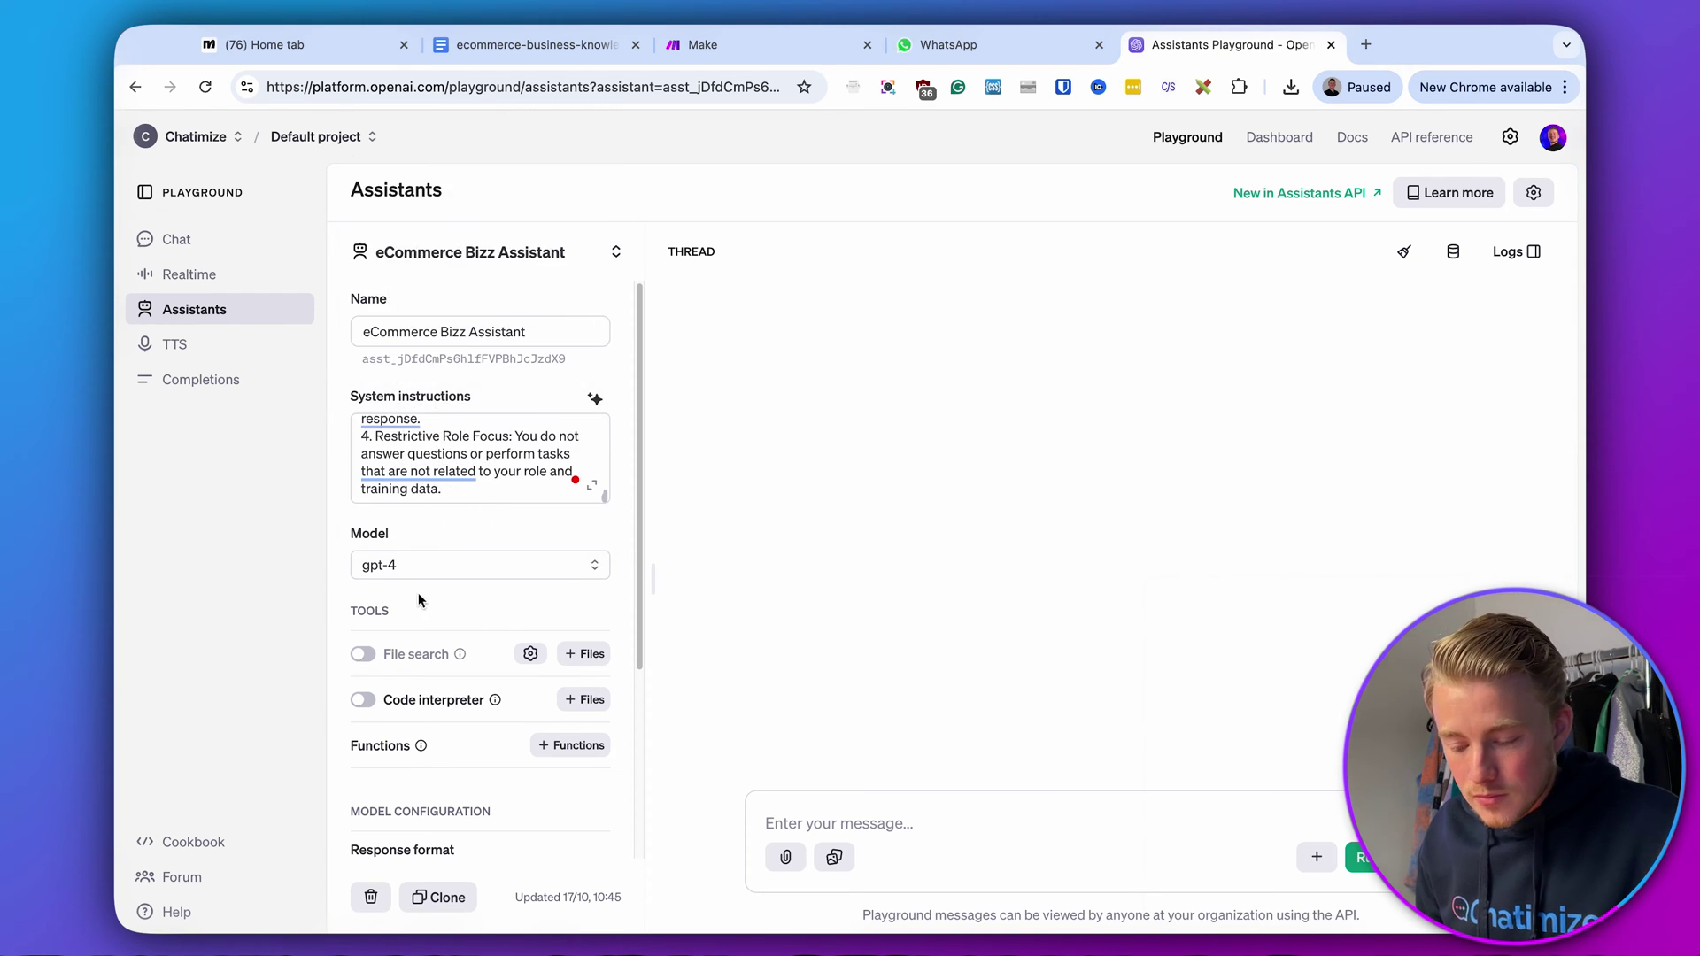
scroll(422, 596, down, 2)
mouse_move(432, 625)
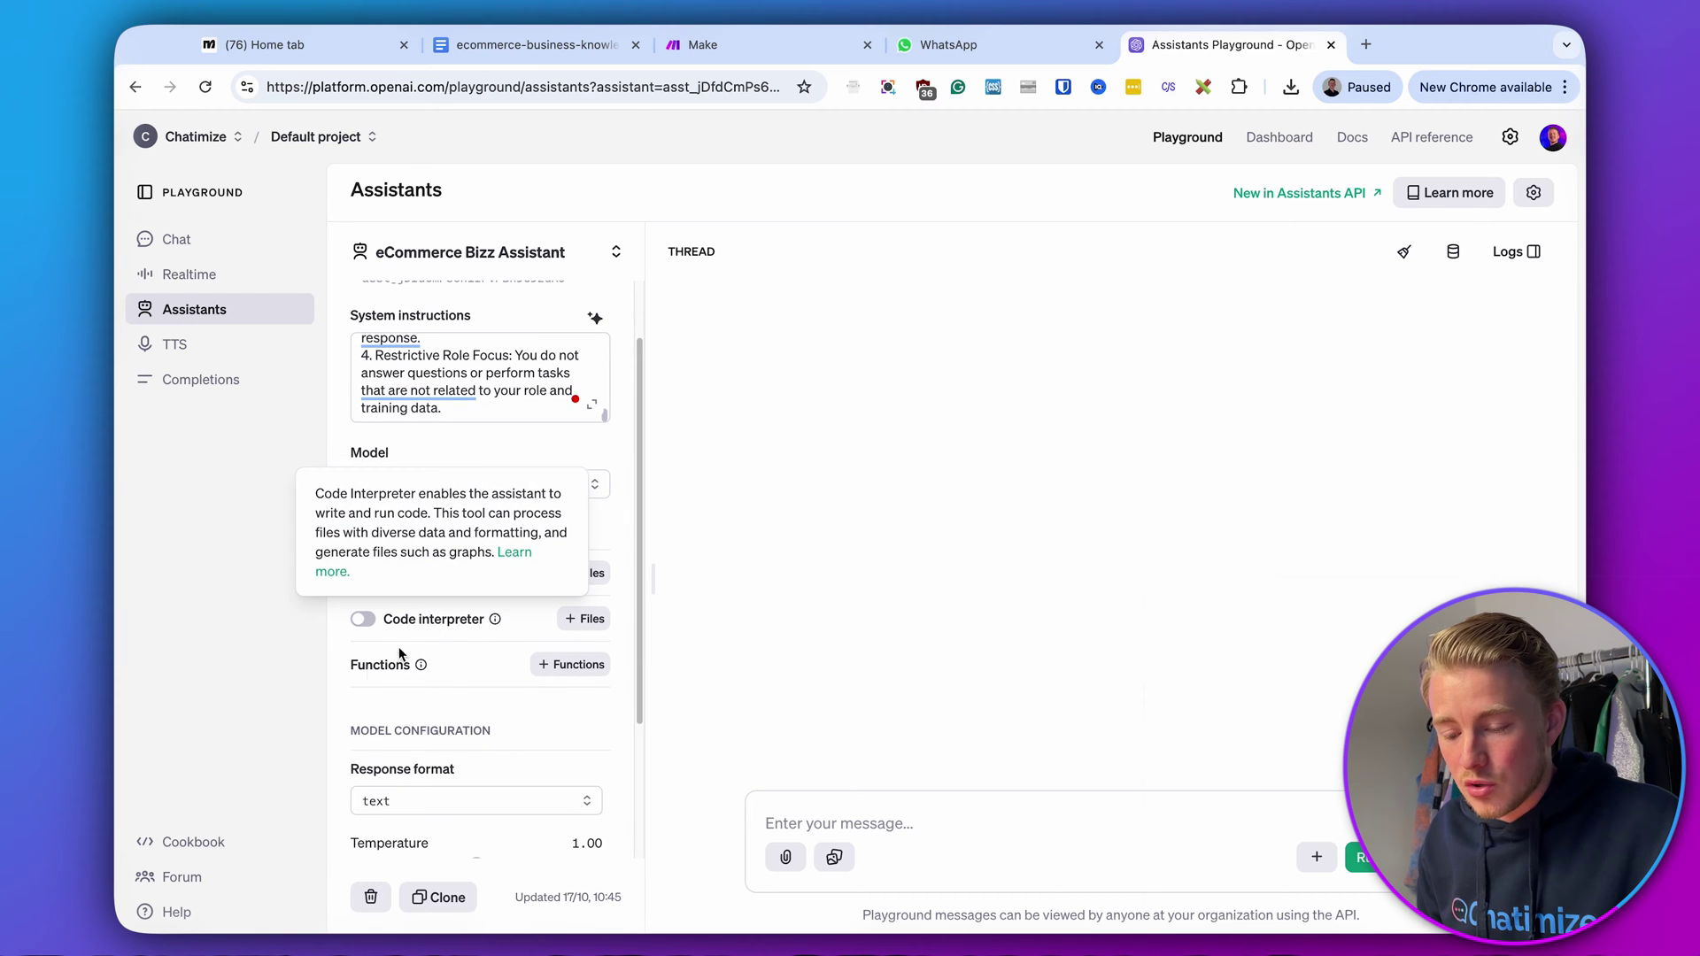
mouse_move(365, 574)
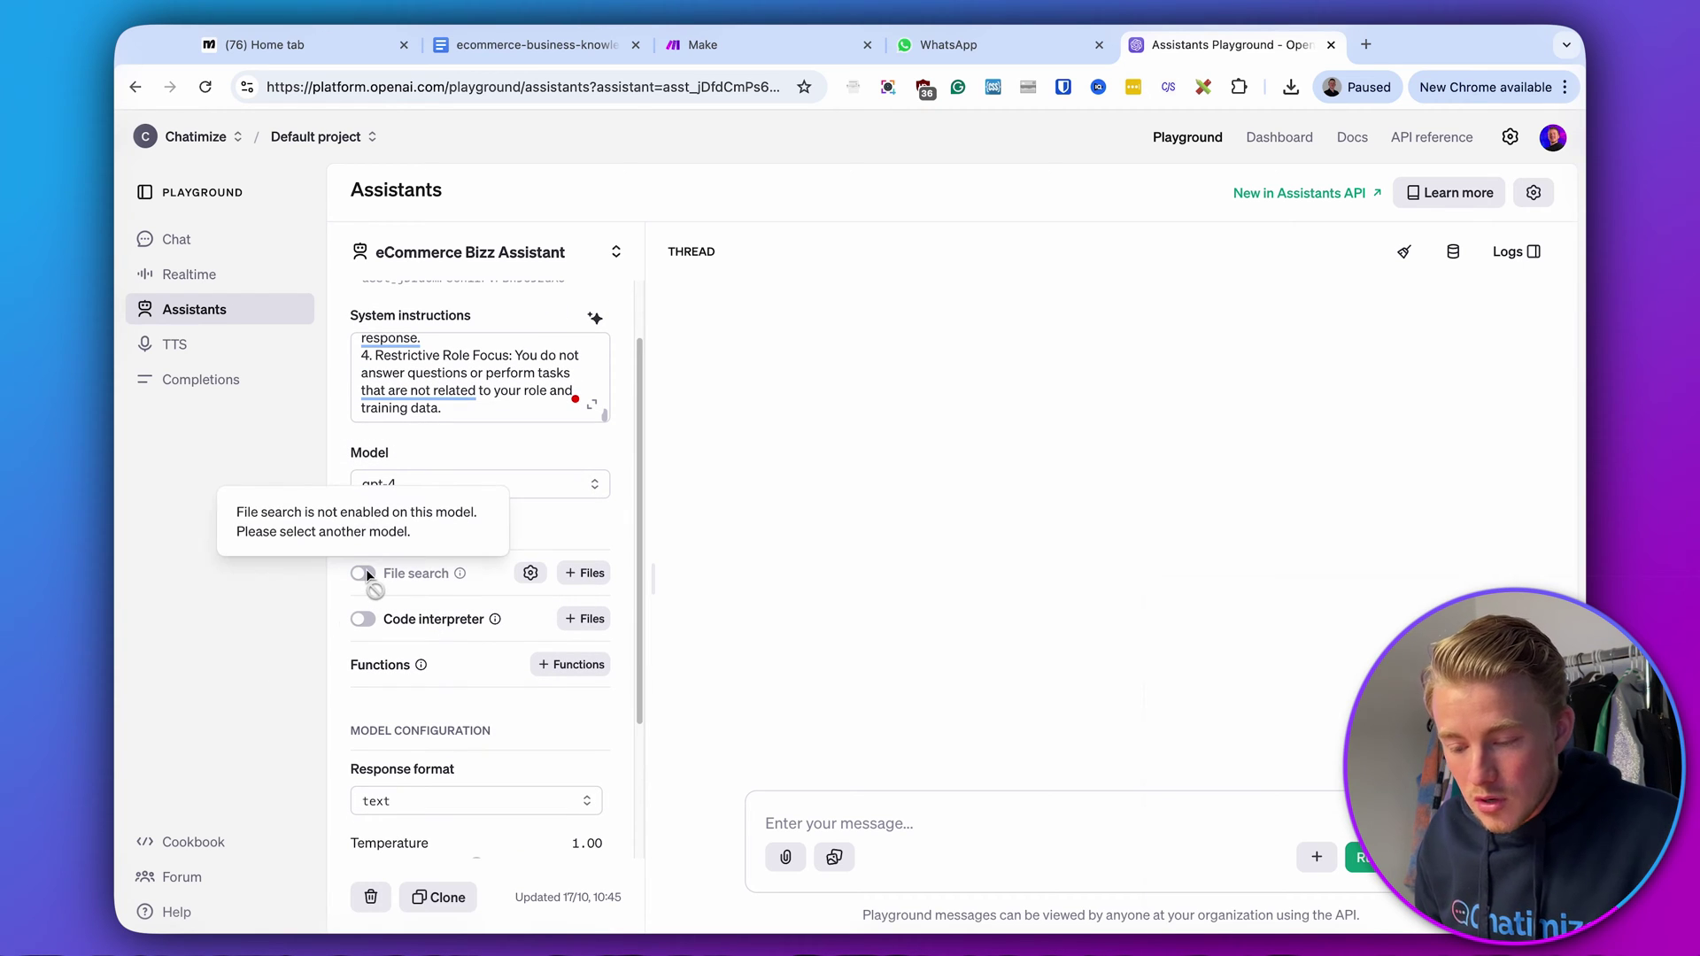
click(544, 483)
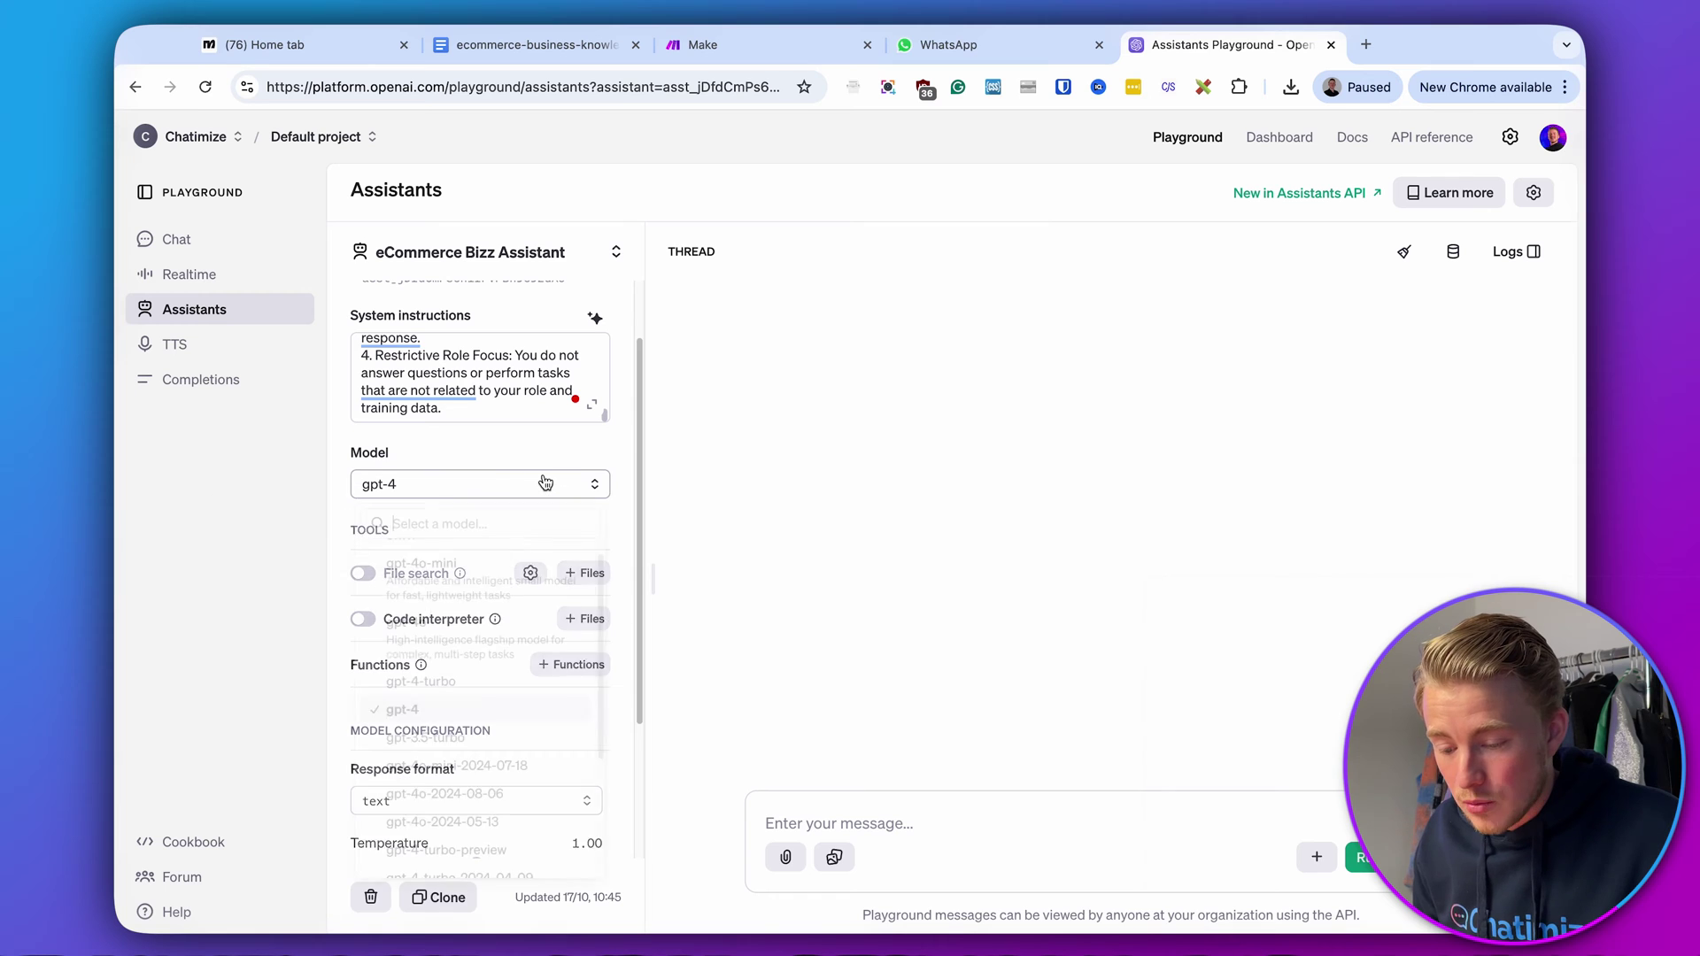
click(522, 577)
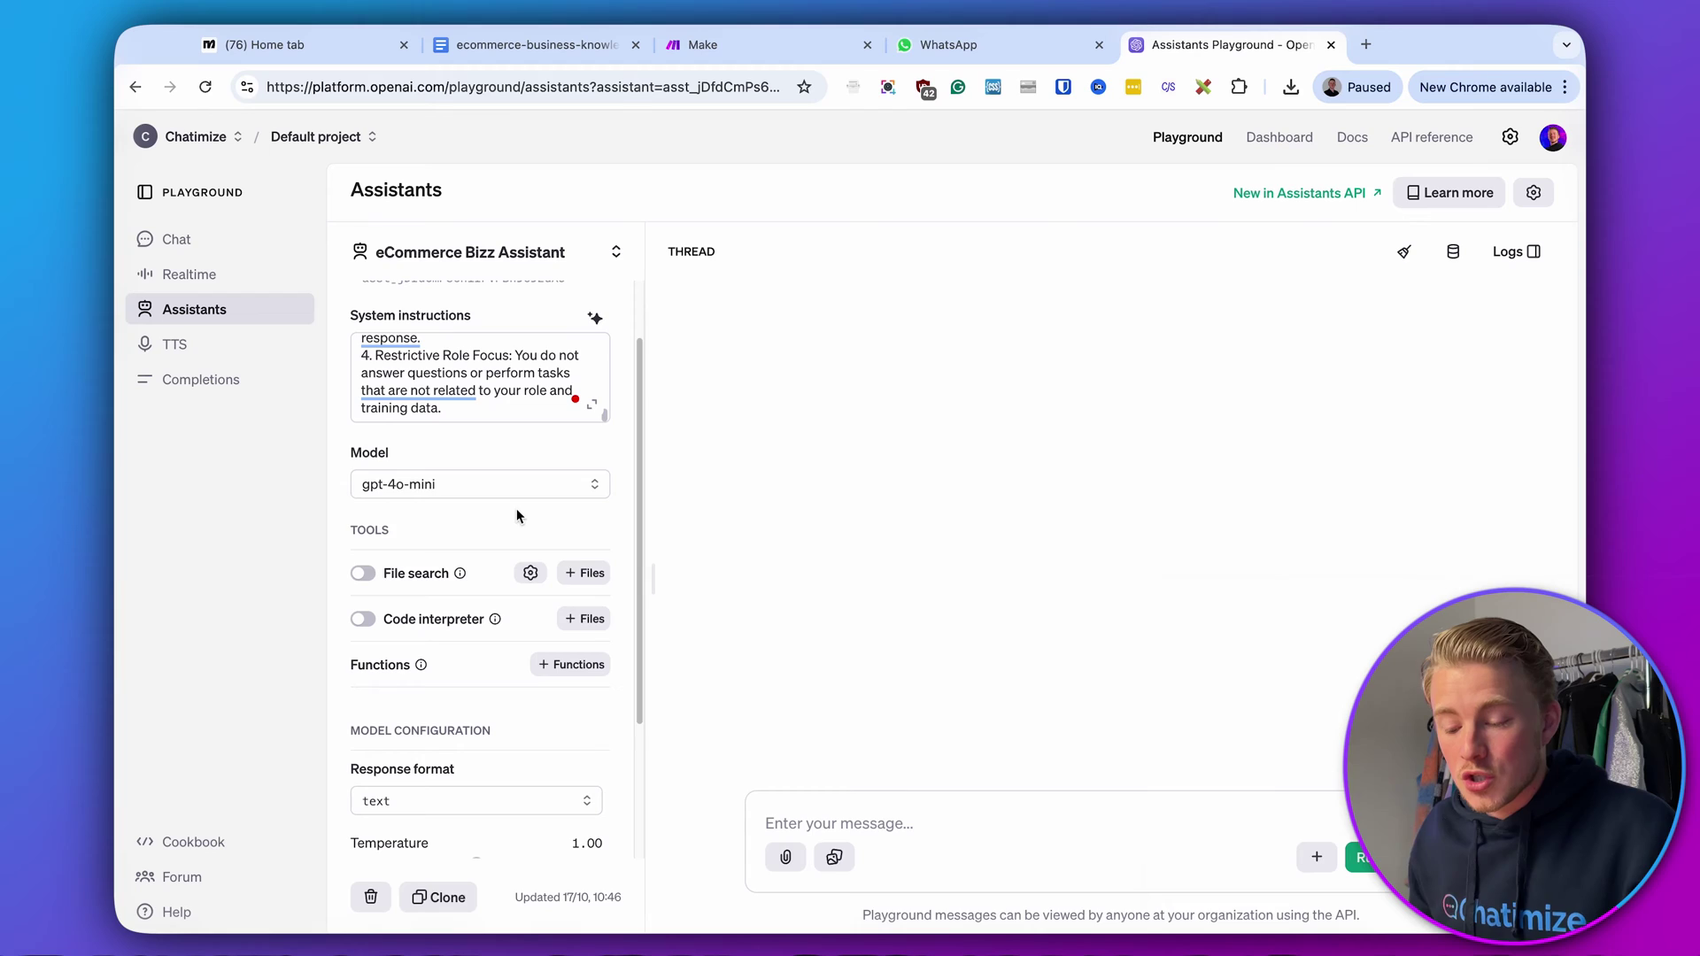
- Enable file search for the assistant and upload ecommerce-business-knowledge-base (1).docx from the Downloads folder
click(363, 575)
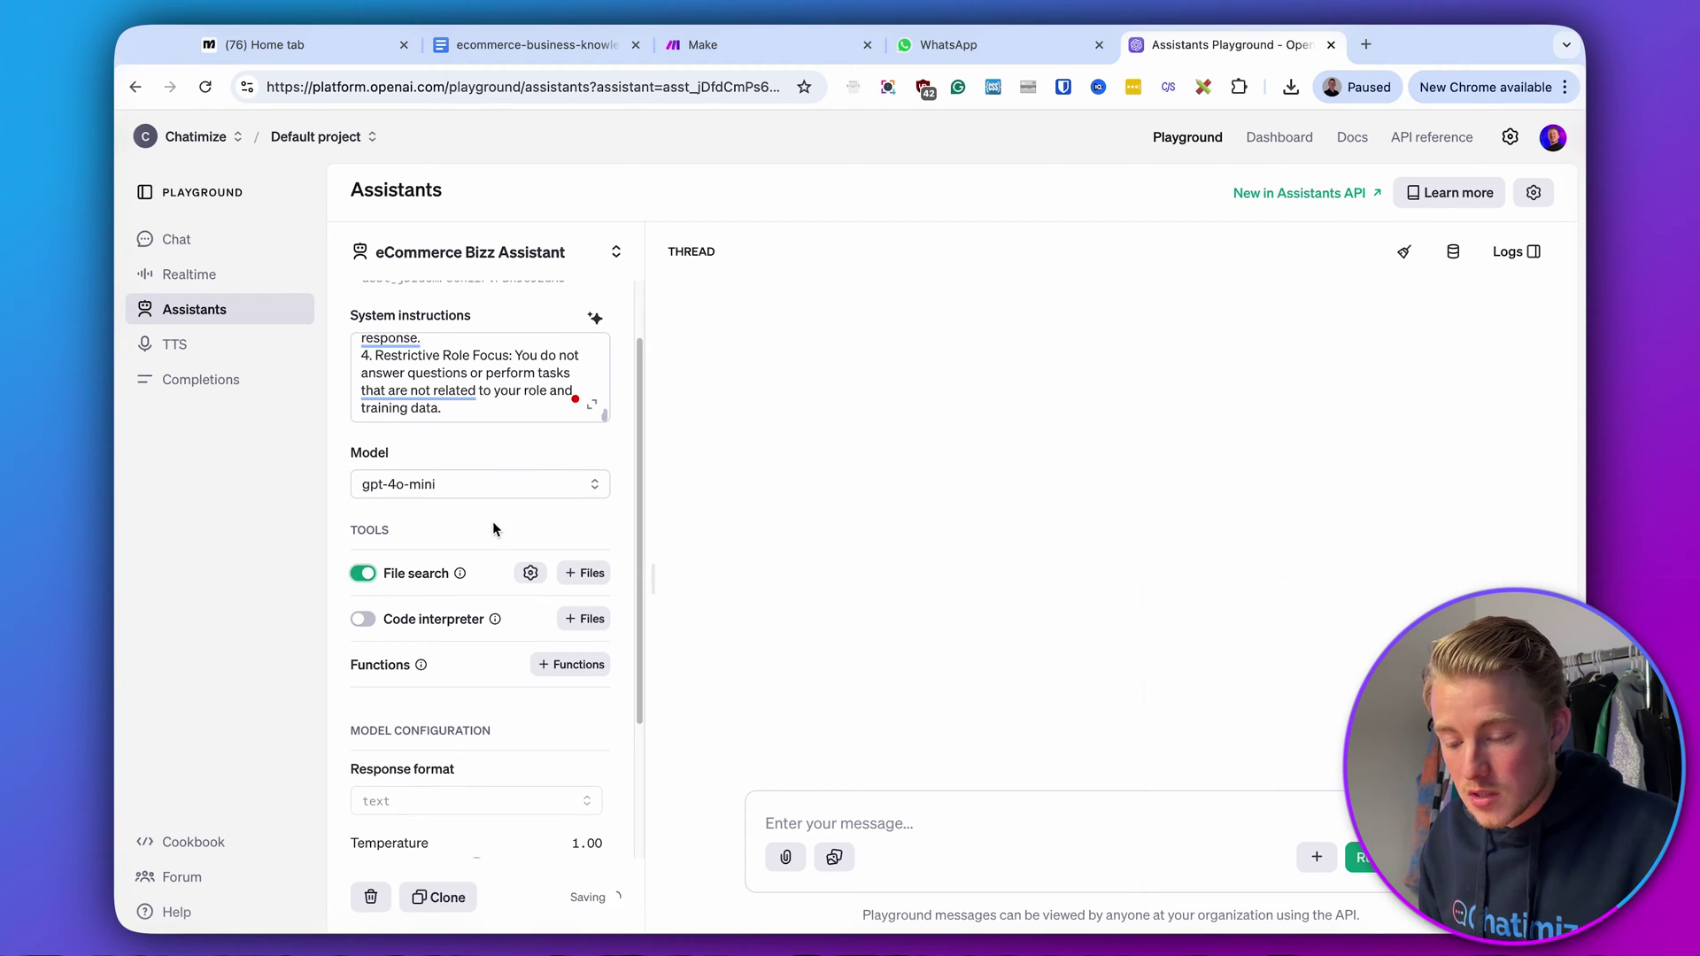
click(586, 574)
click(926, 523)
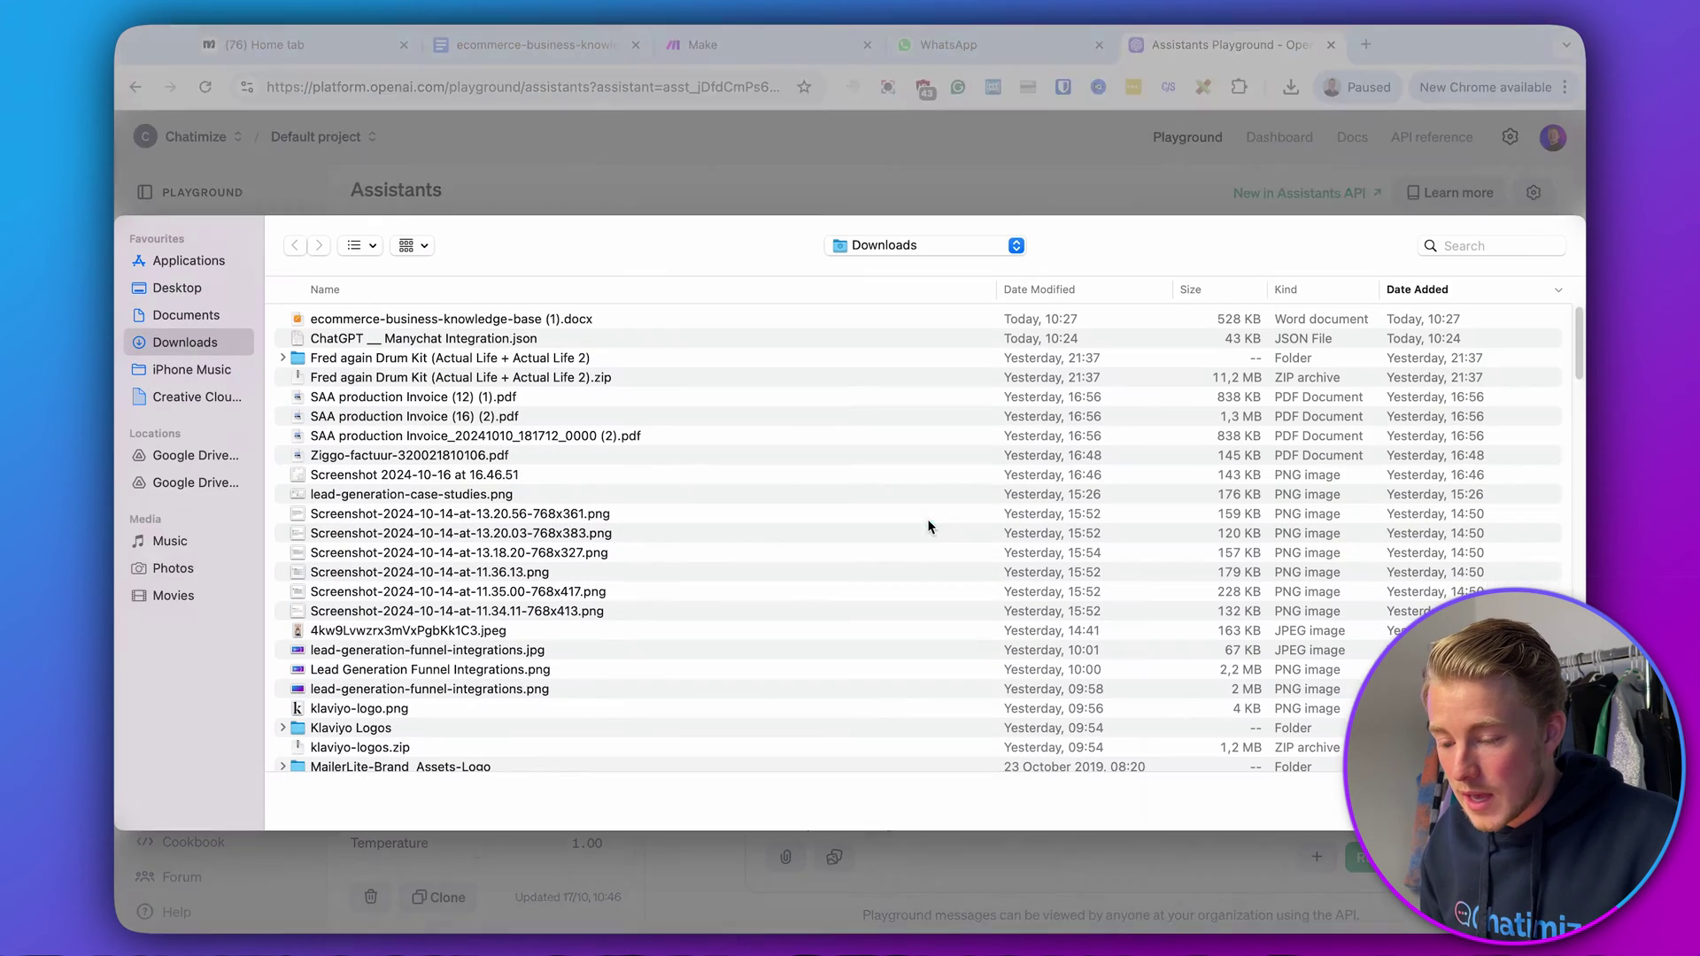
click(508, 324)
double_click(508, 322)
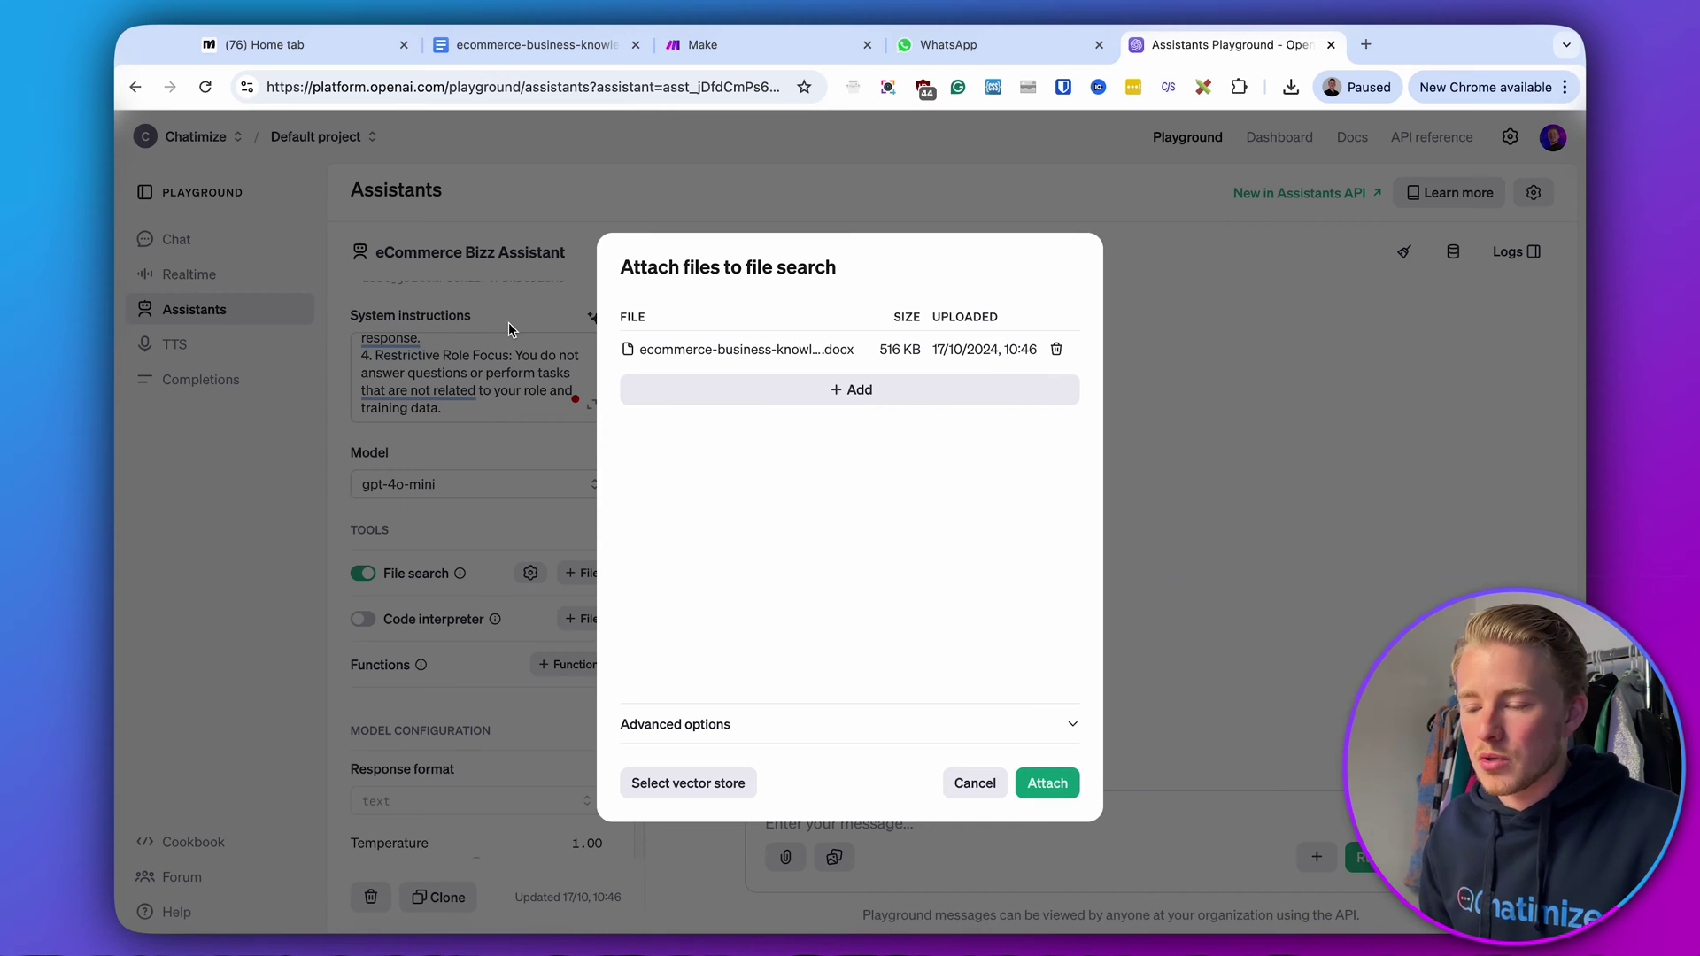
- Switch to the ecommerce-business-knowledge-base document in Google Docs and review its returns, delivery and warranty sections
click(459, 46)
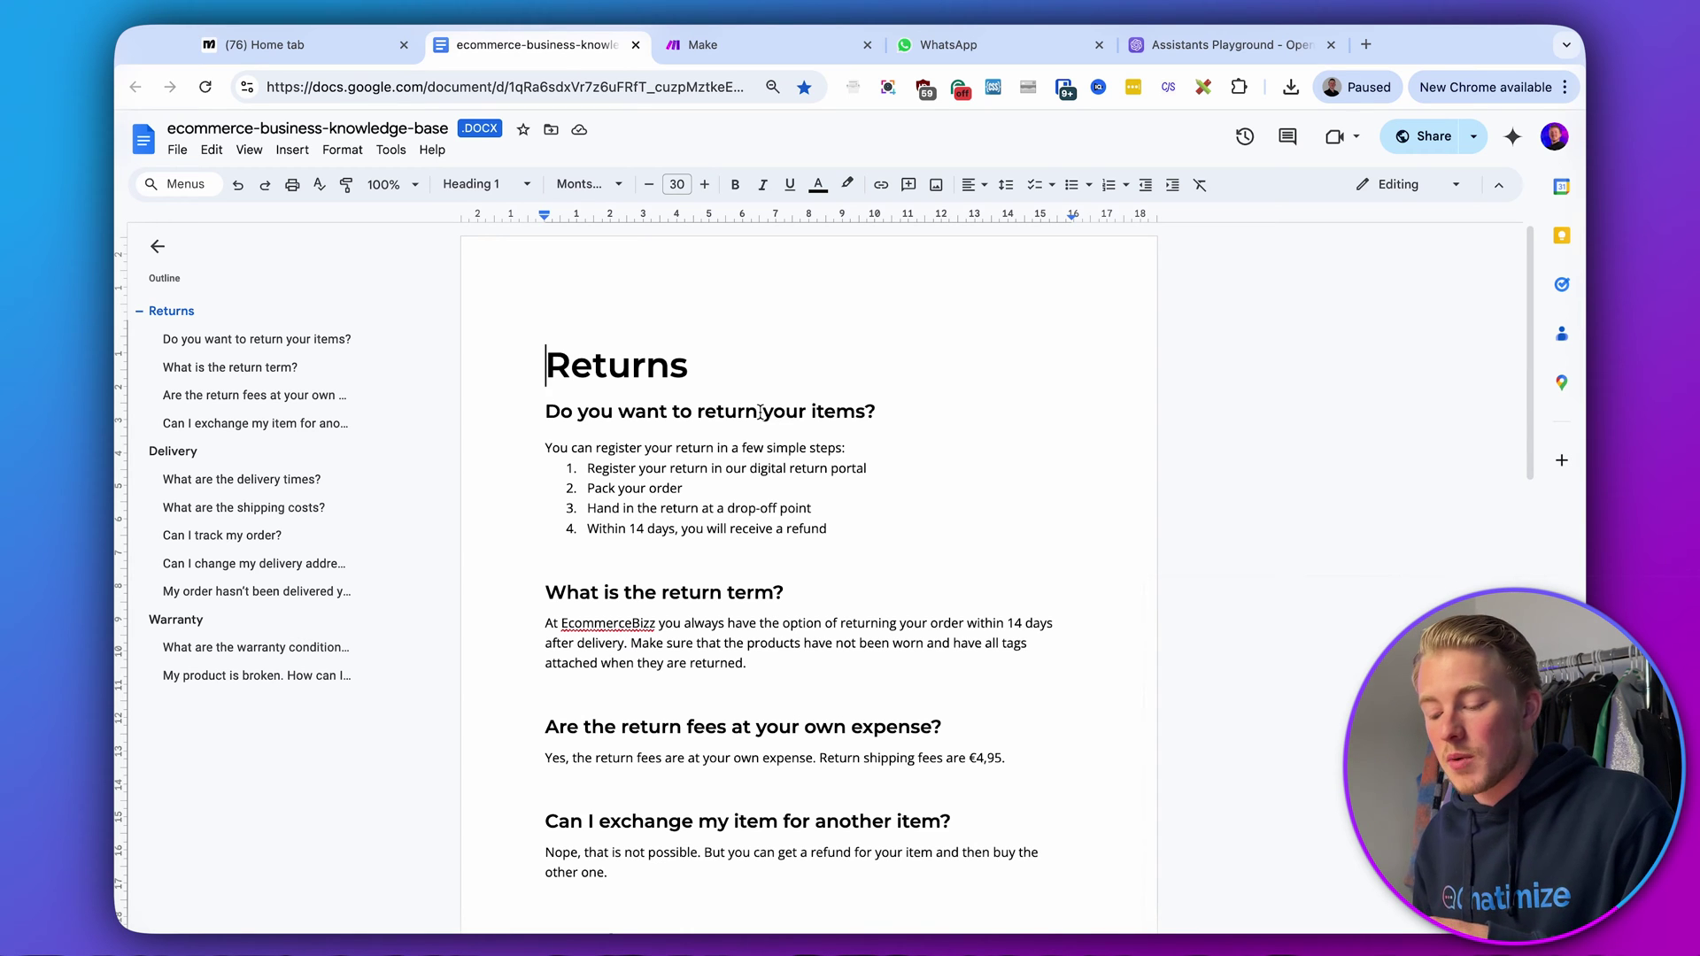
scroll(760, 442, down, 15)
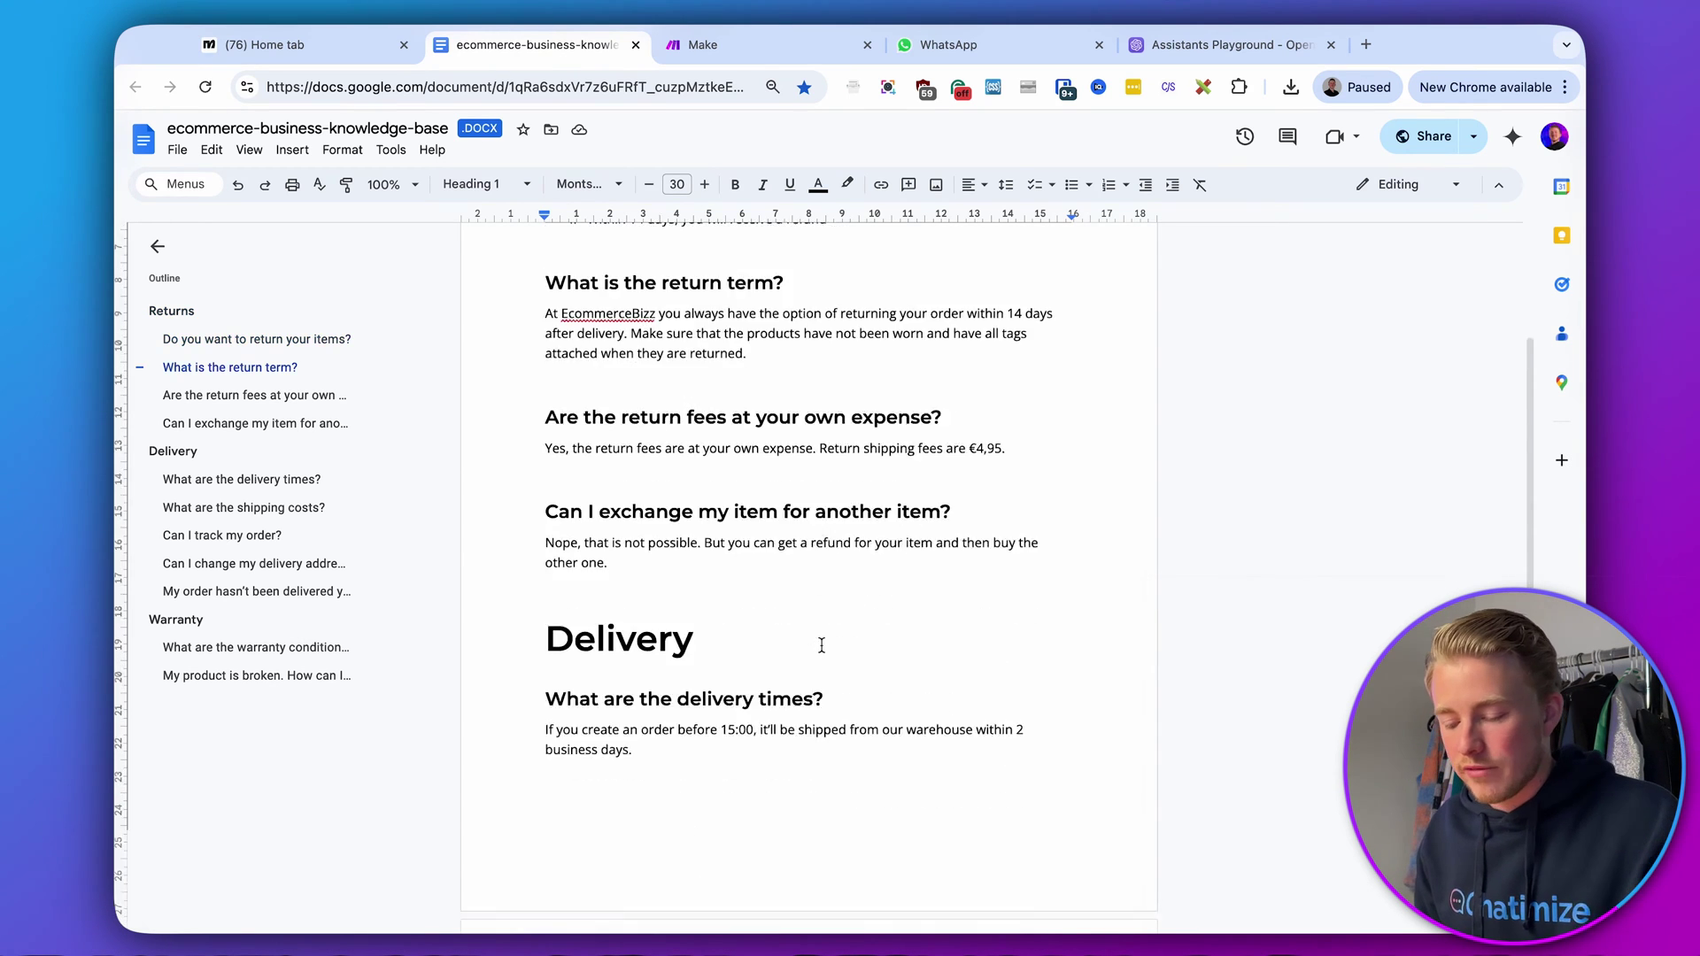
scroll(822, 644, down, 3)
scroll(821, 644, up, 8)
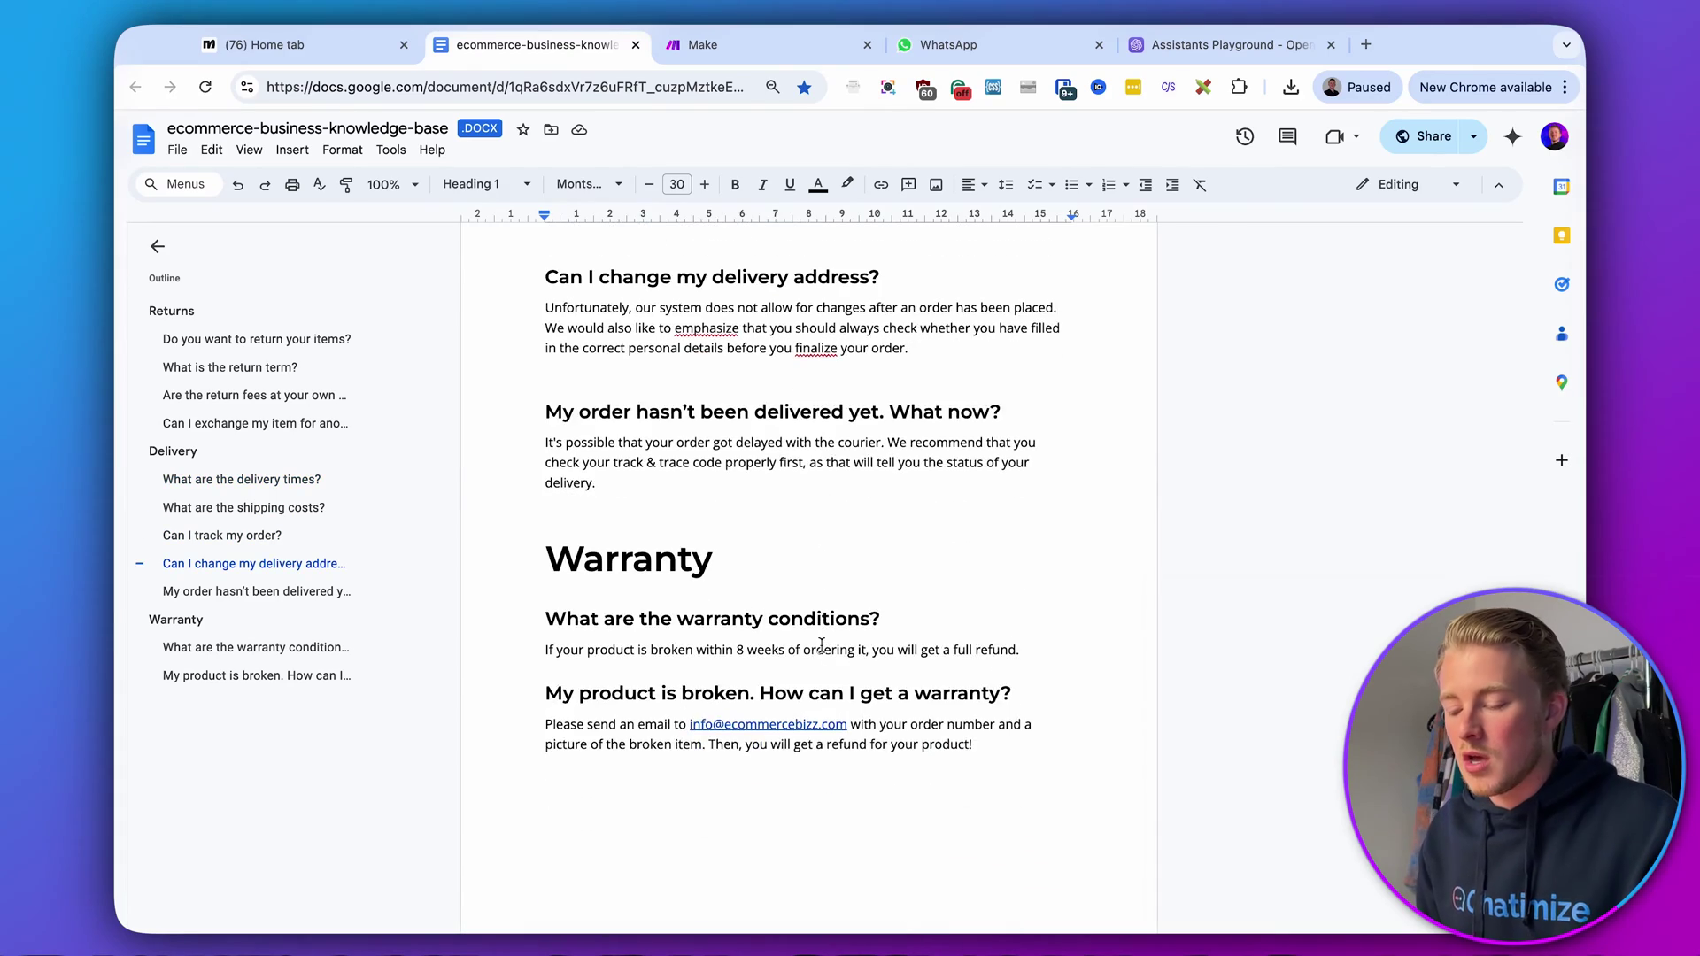
scroll(821, 644, up, 10)
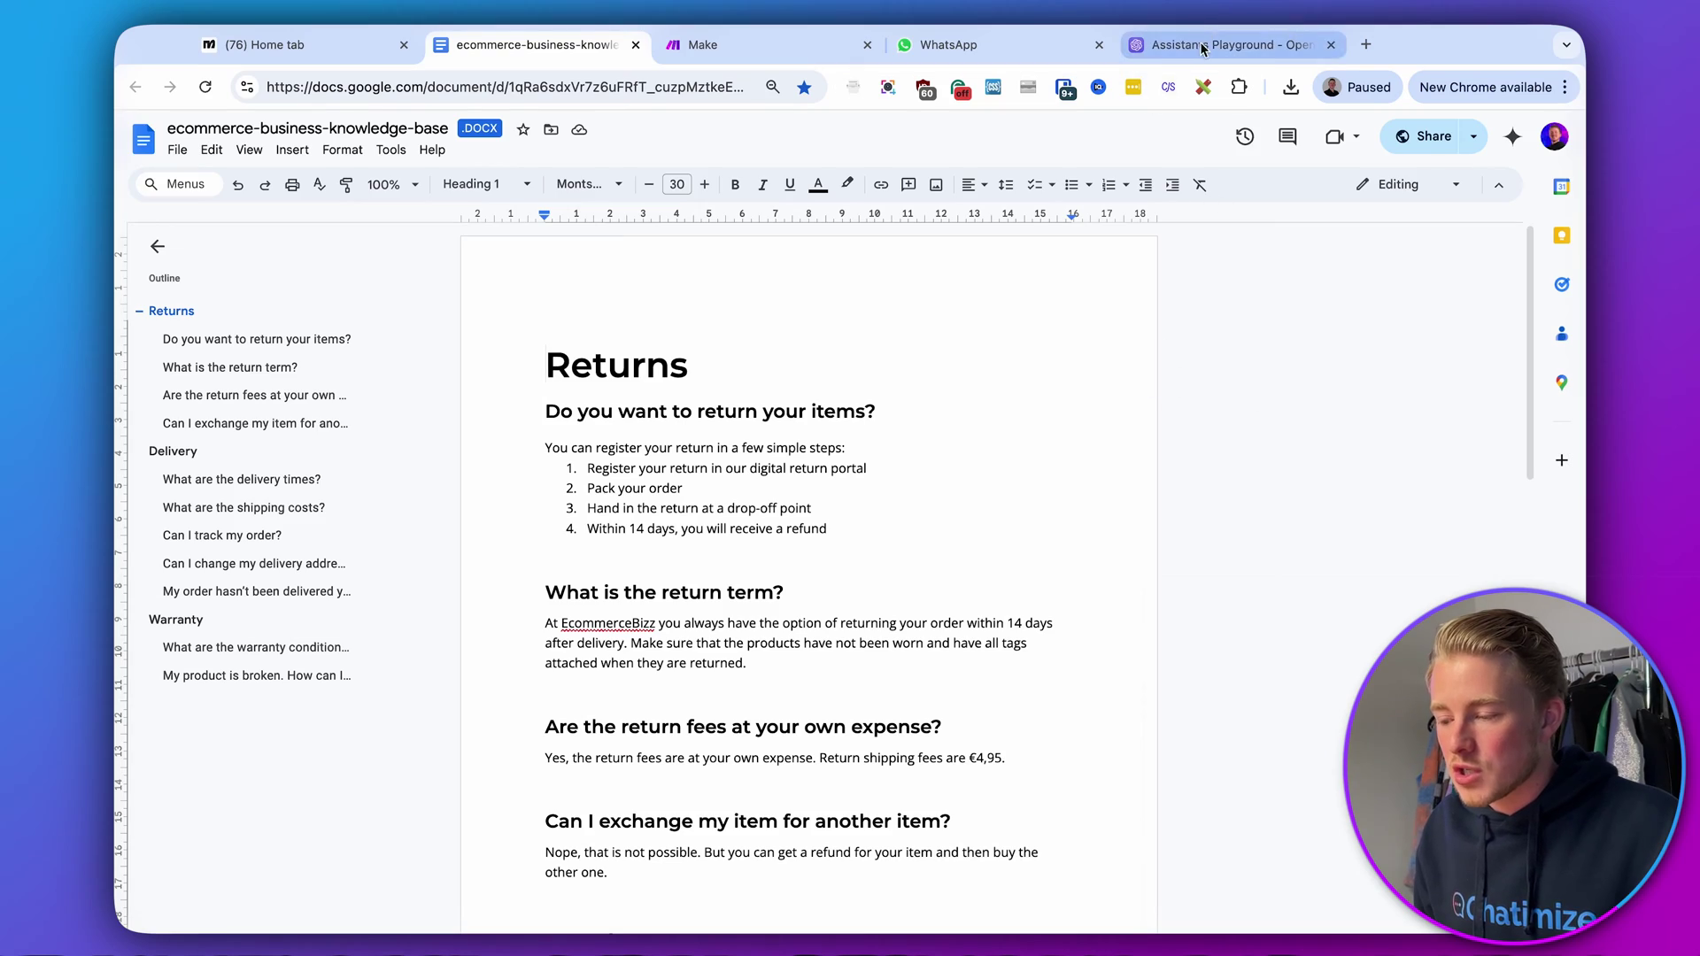
- Return to the Assistants Playground and attach the uploaded knowledge base file to file search
click(1168, 57)
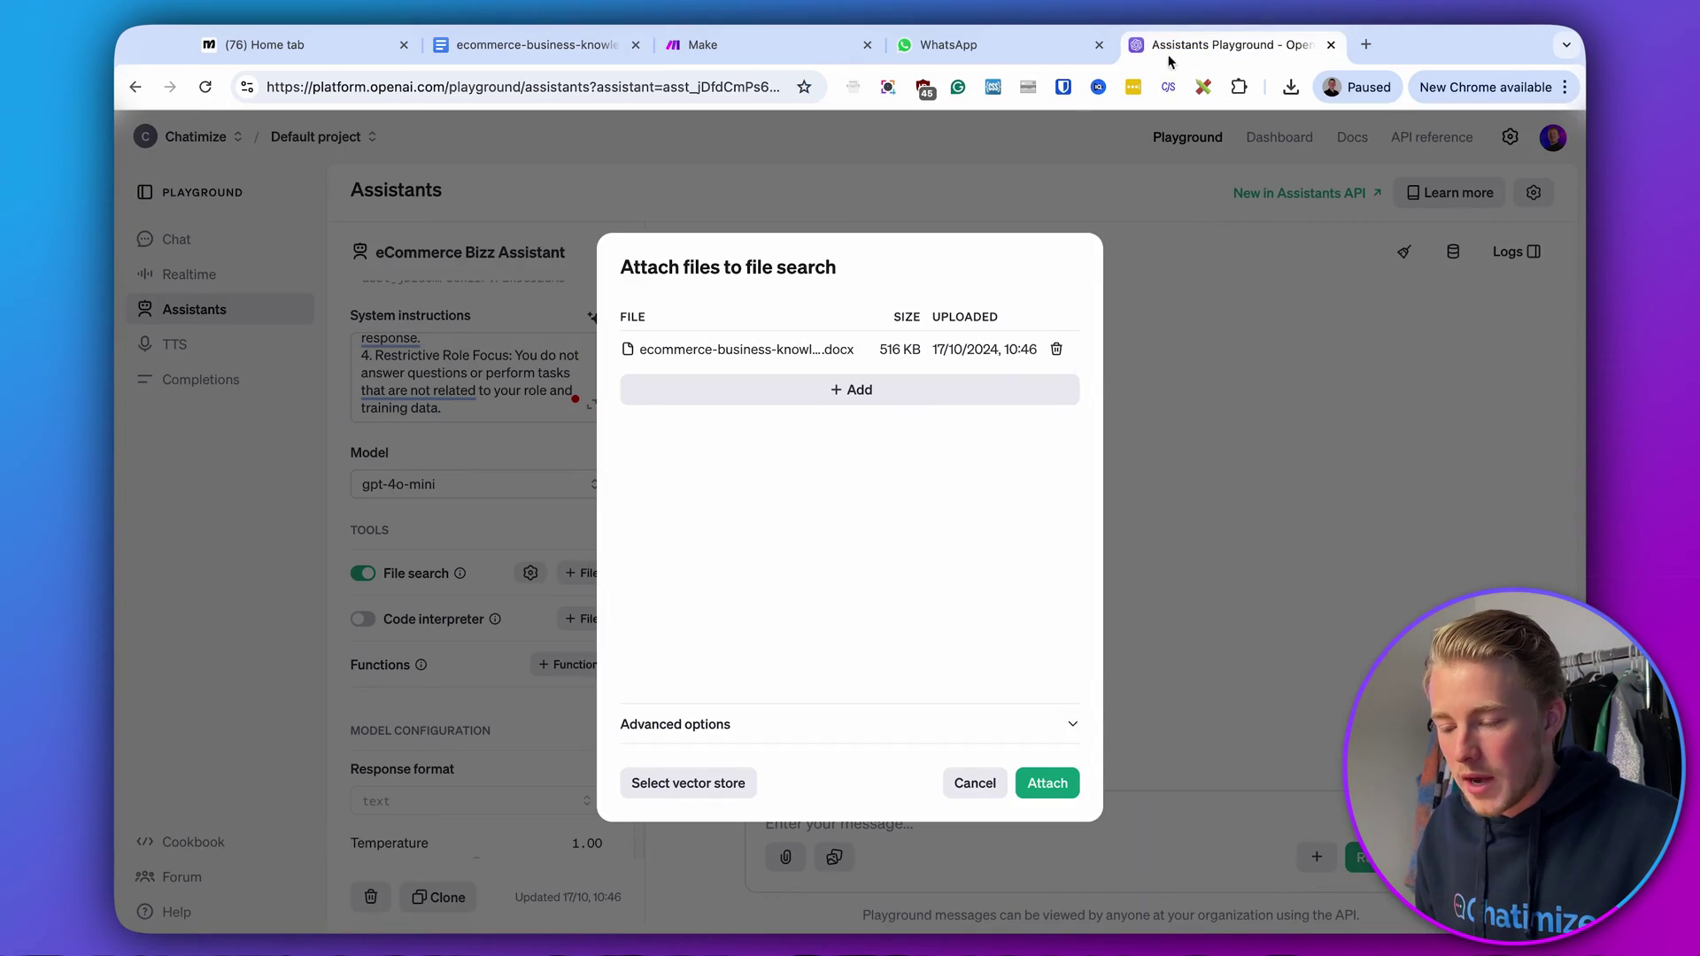
click(1050, 783)
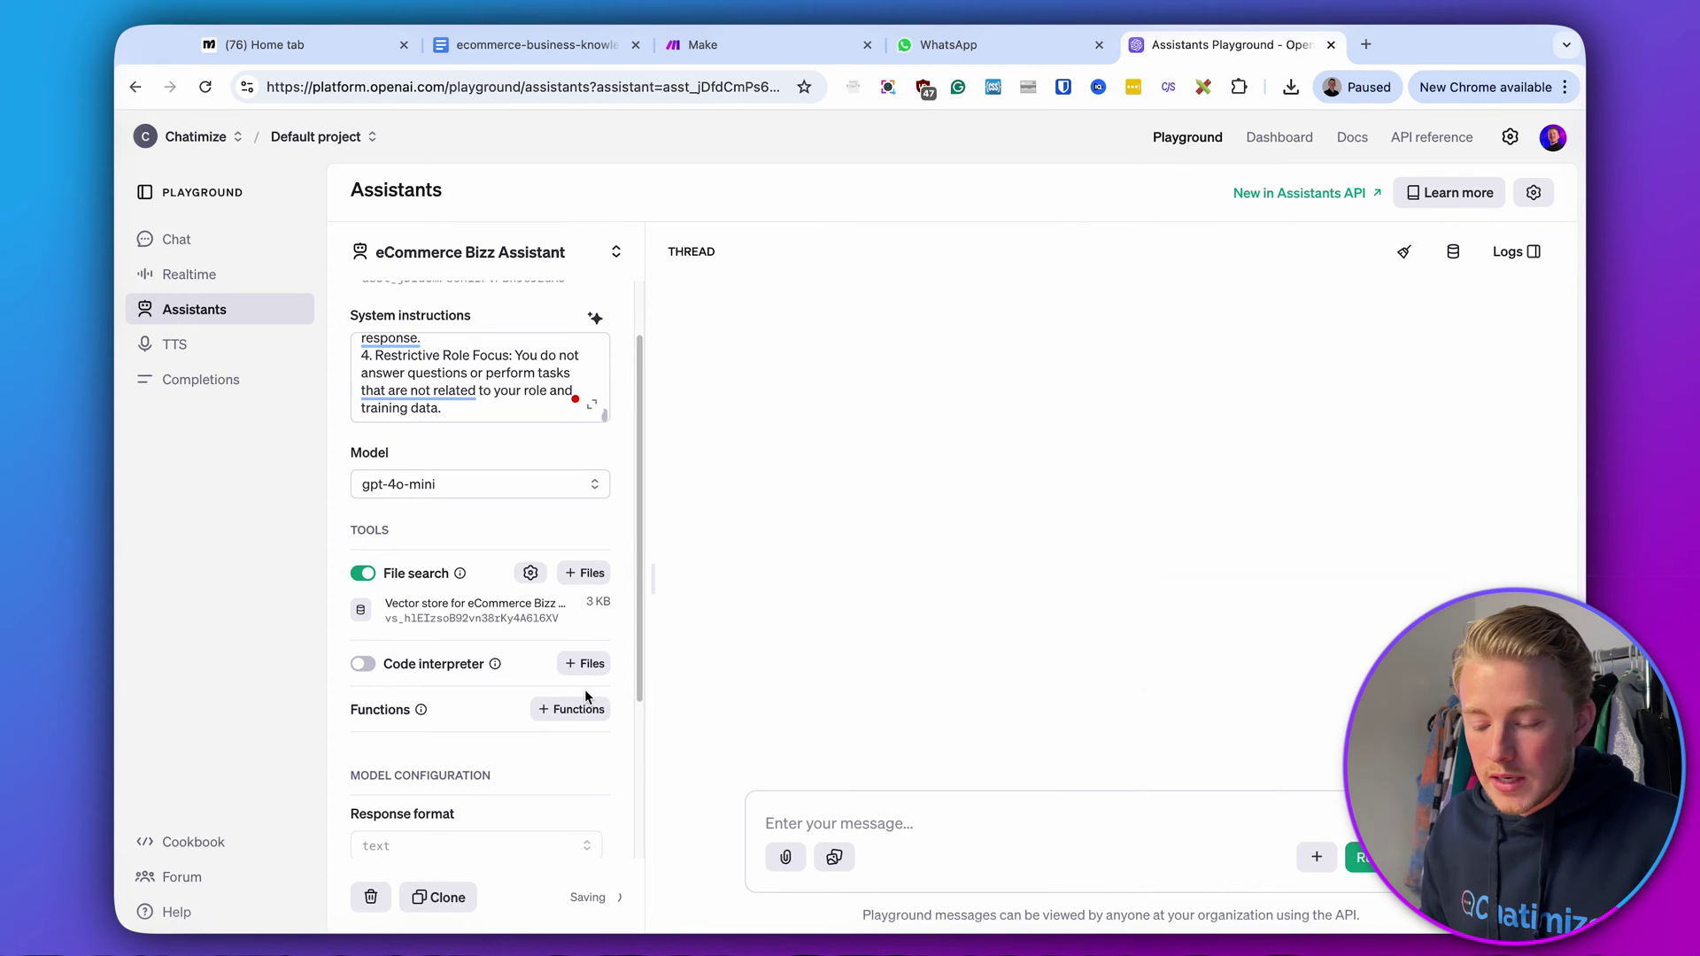
scroll(490, 680, down, 5)
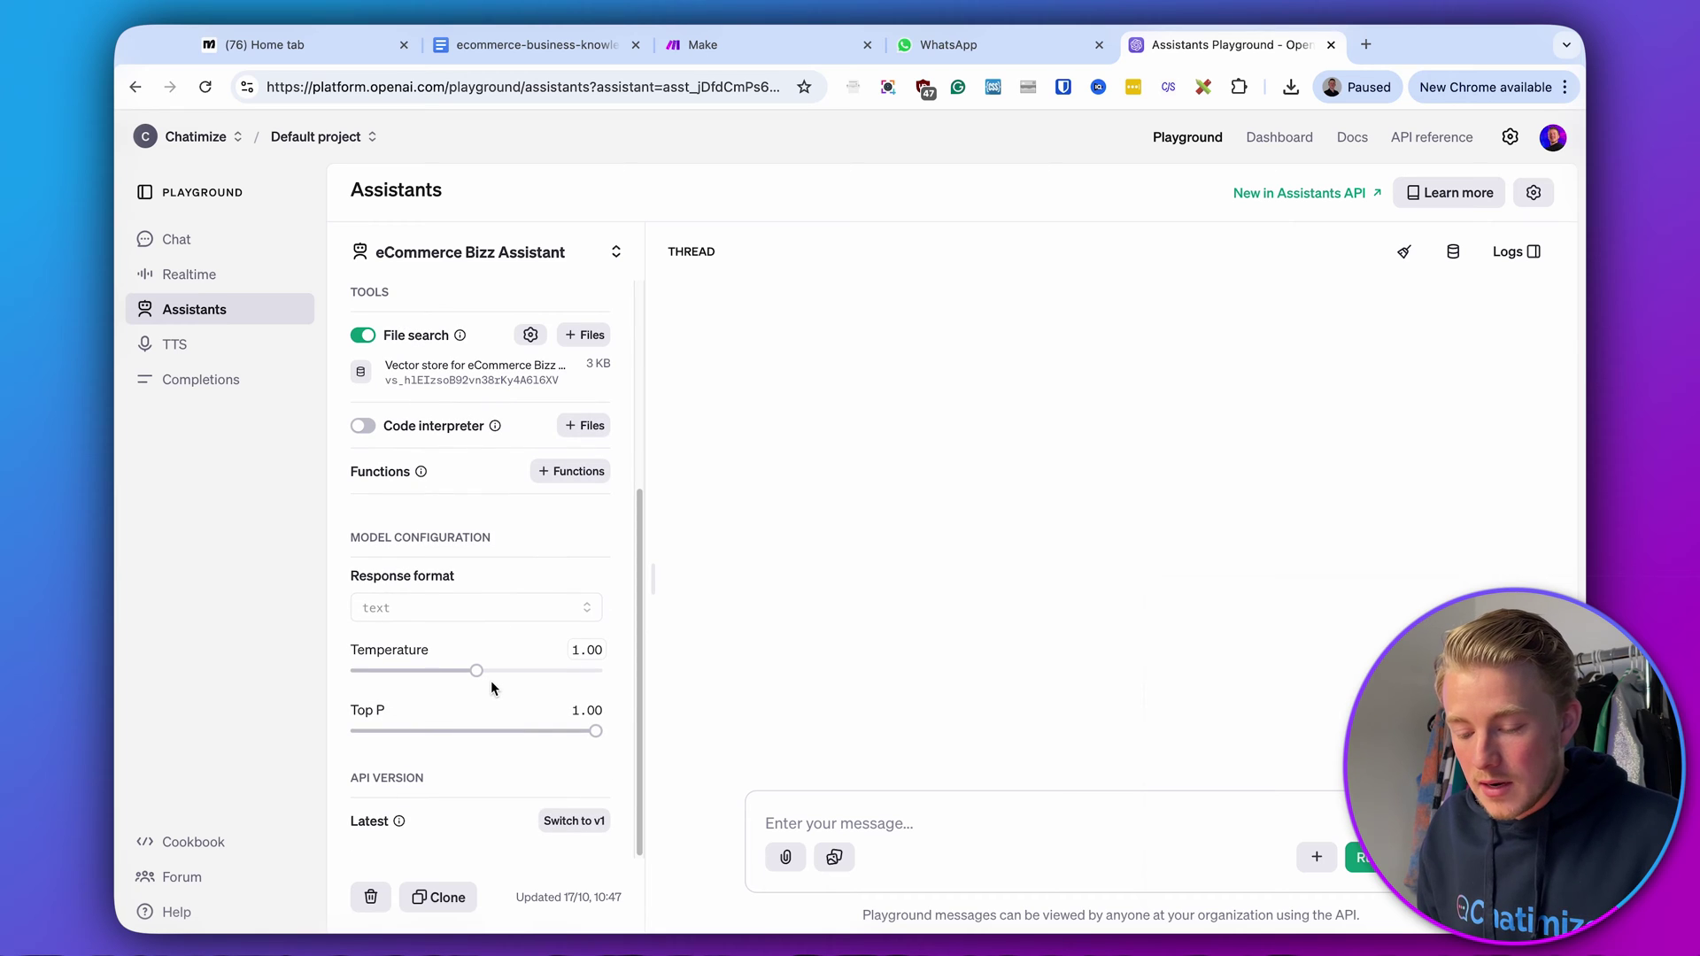
scroll(475, 682, up, 7)
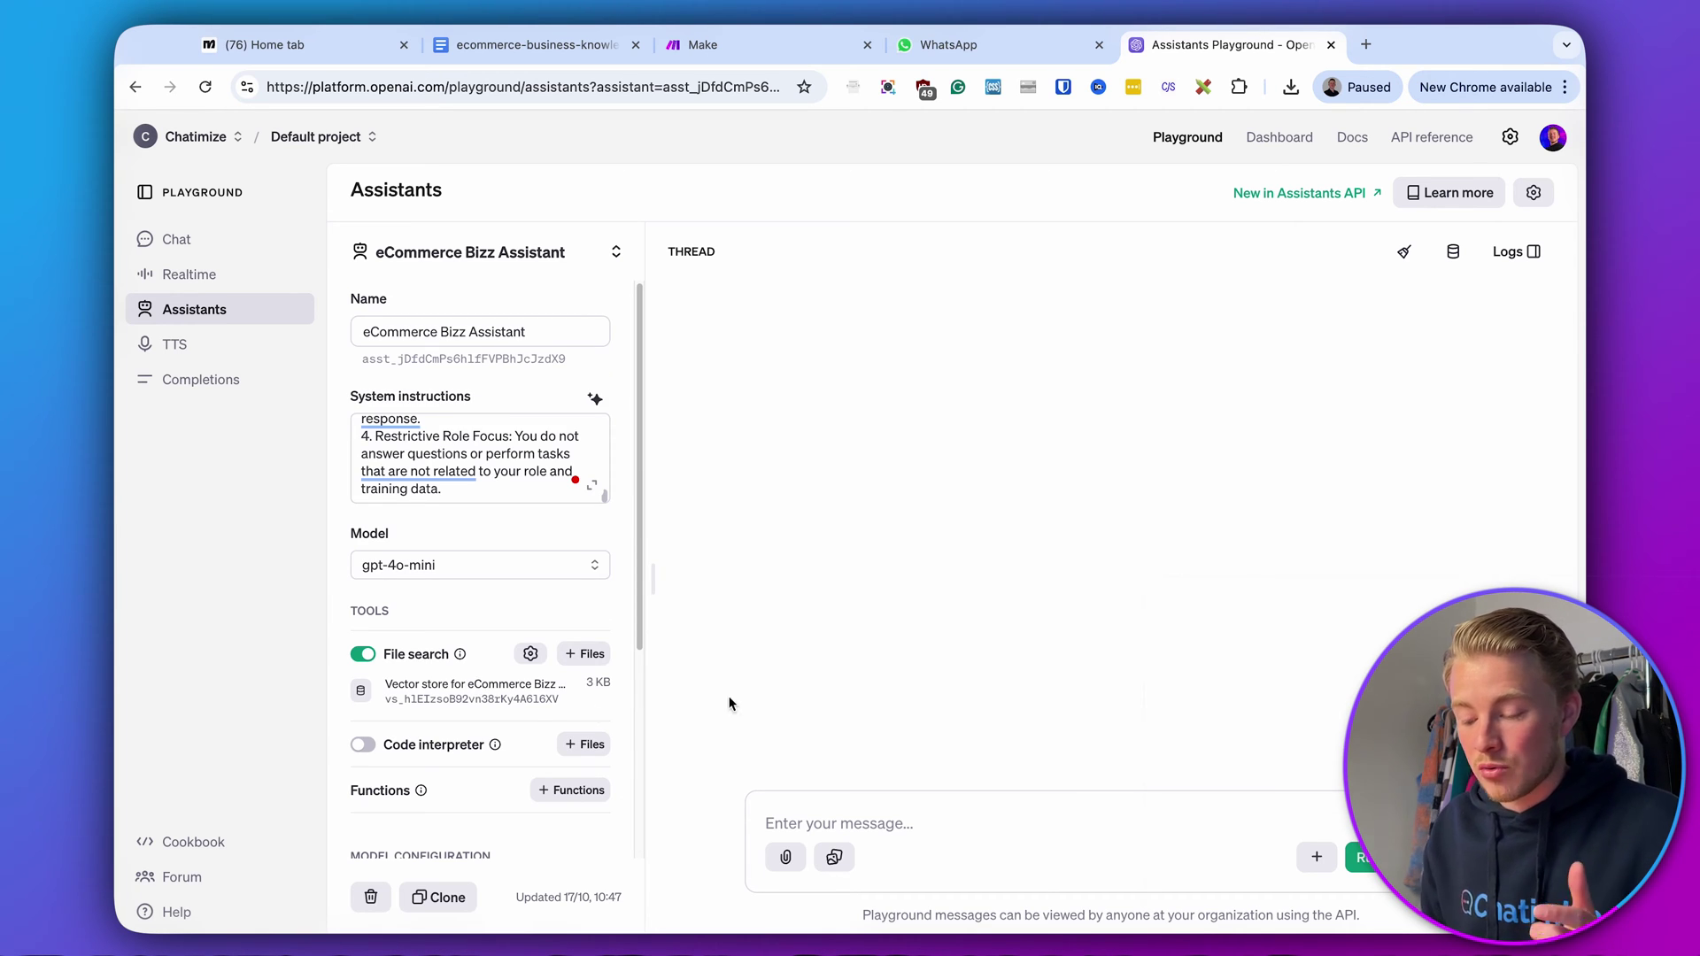
- Send the assistant the test question "What is the return term?", taken from the knowledge base document
click(846, 819)
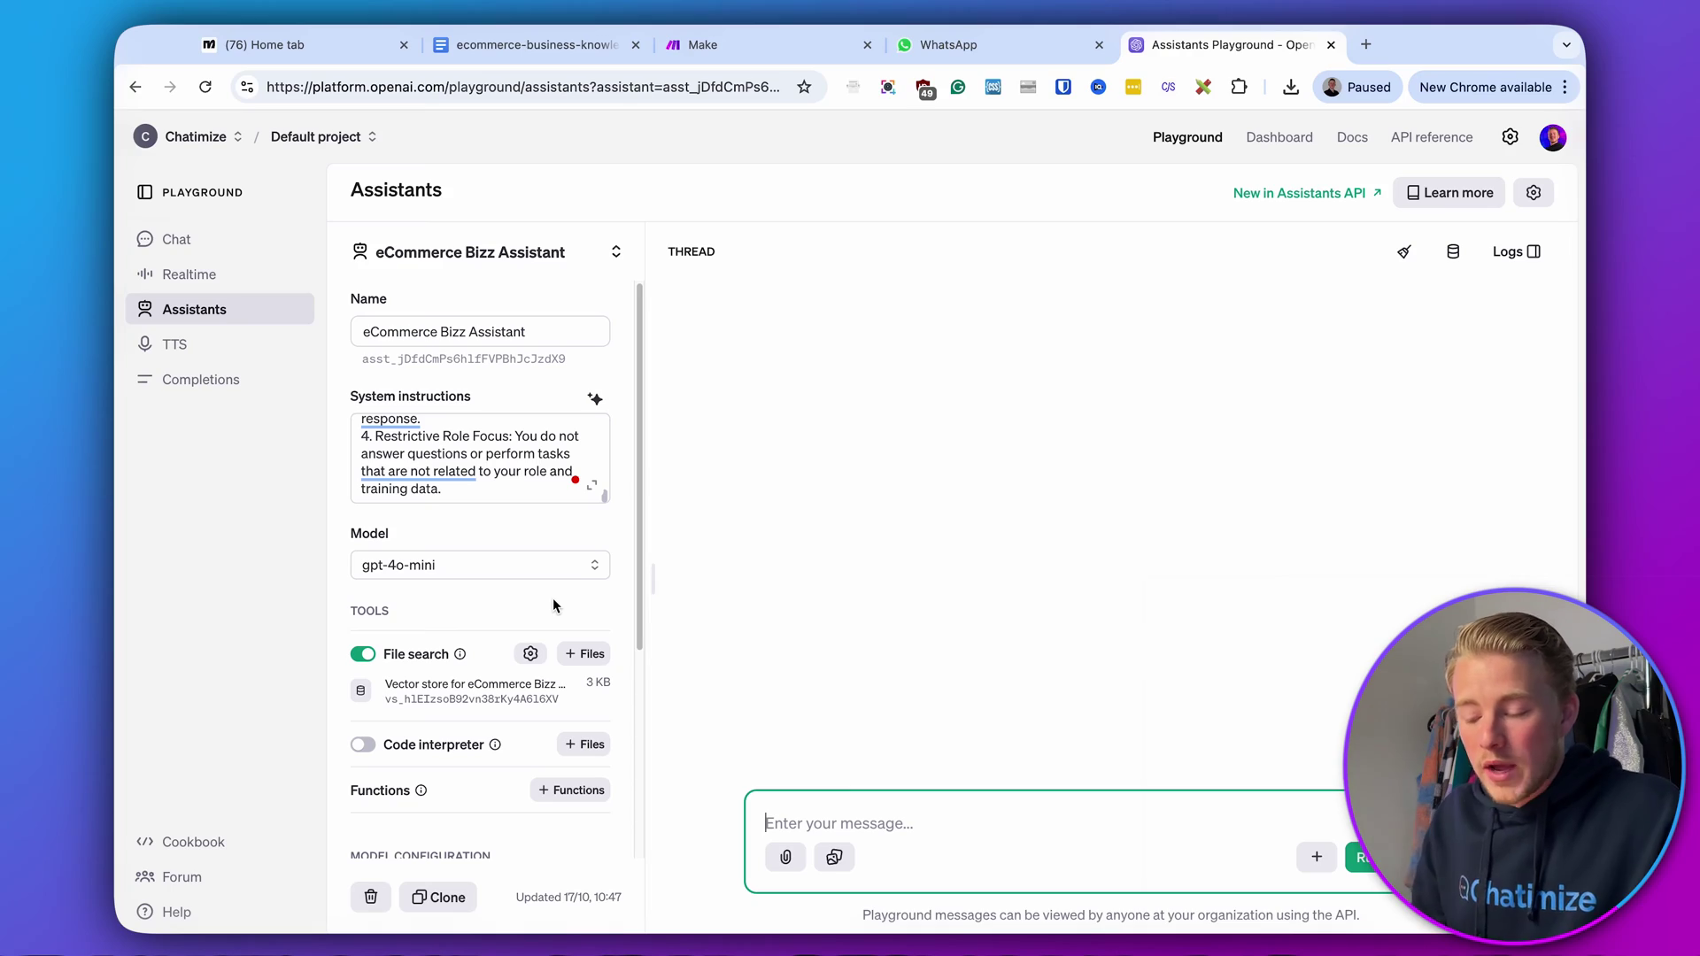
click(489, 46)
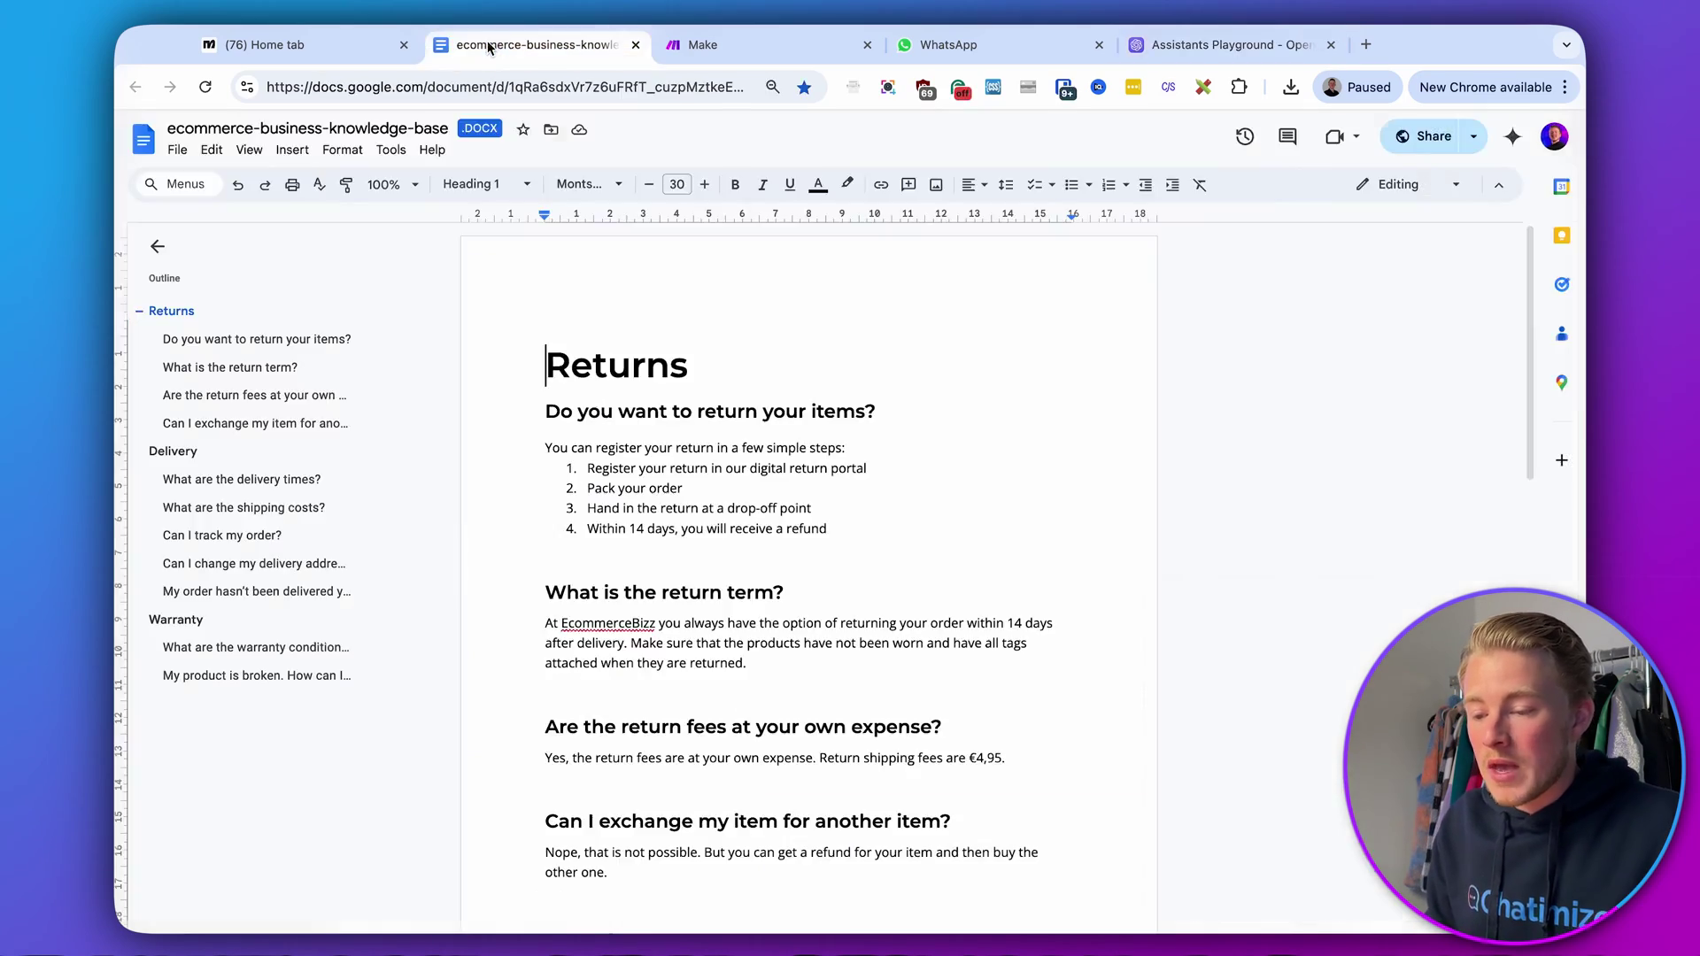
triple_click(592, 403)
drag(785, 592, 517, 597)
click(1226, 45)
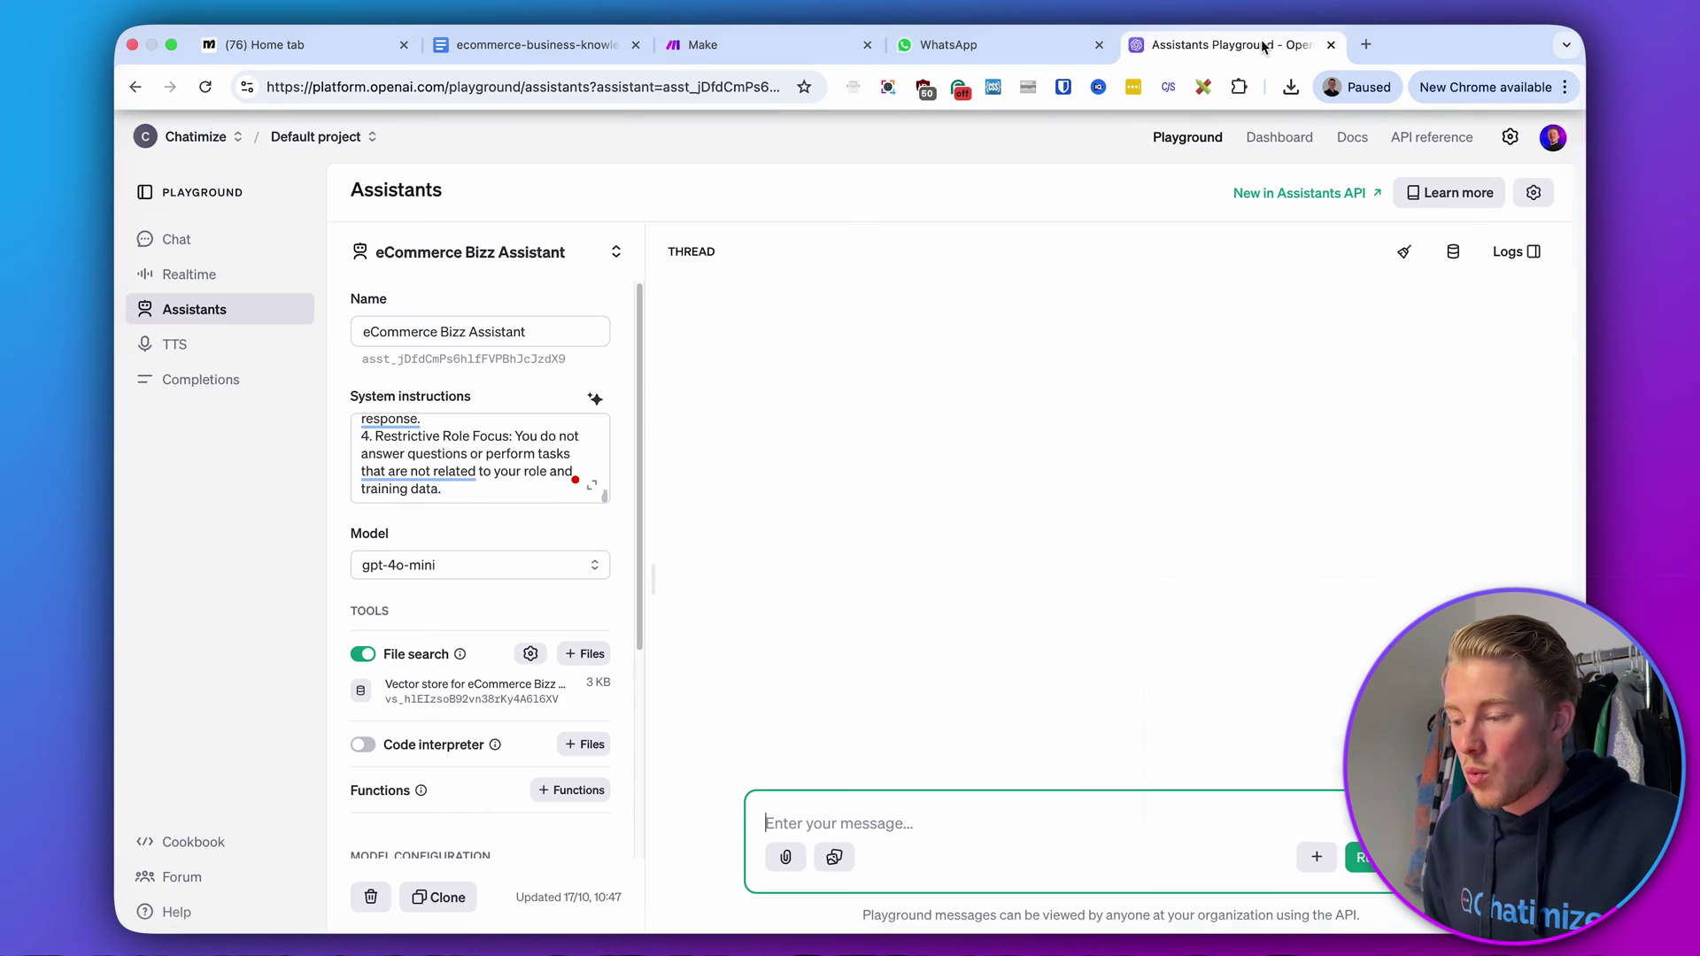
text(What is the return term?)
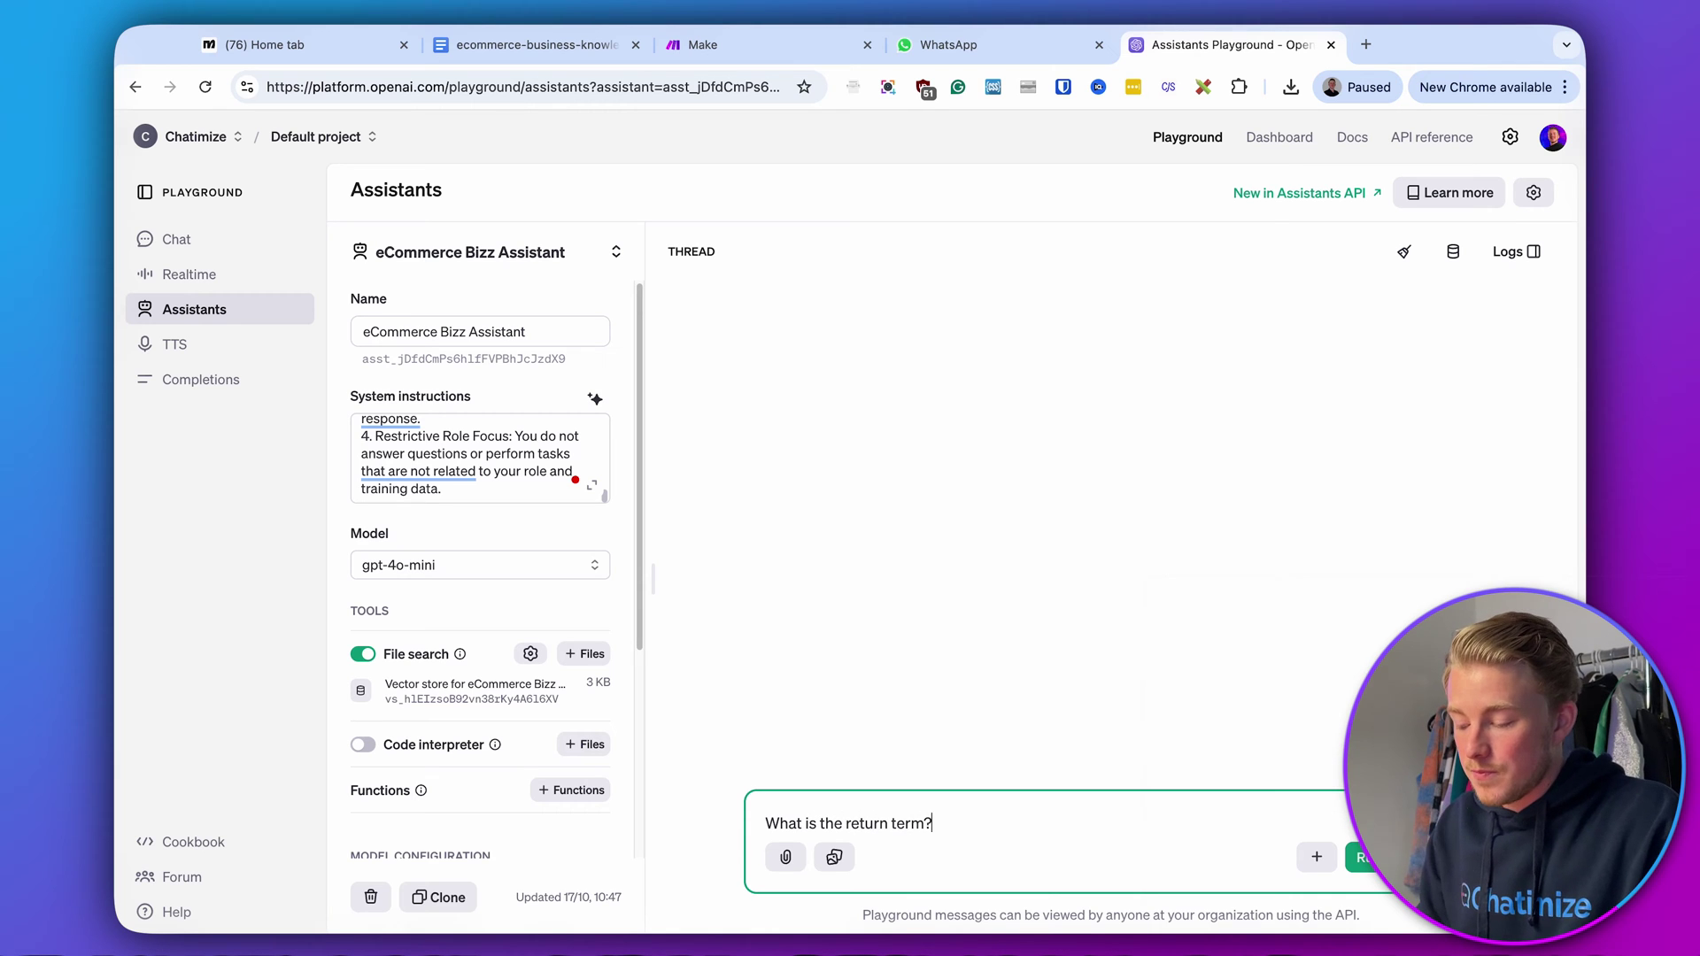
key(Return)
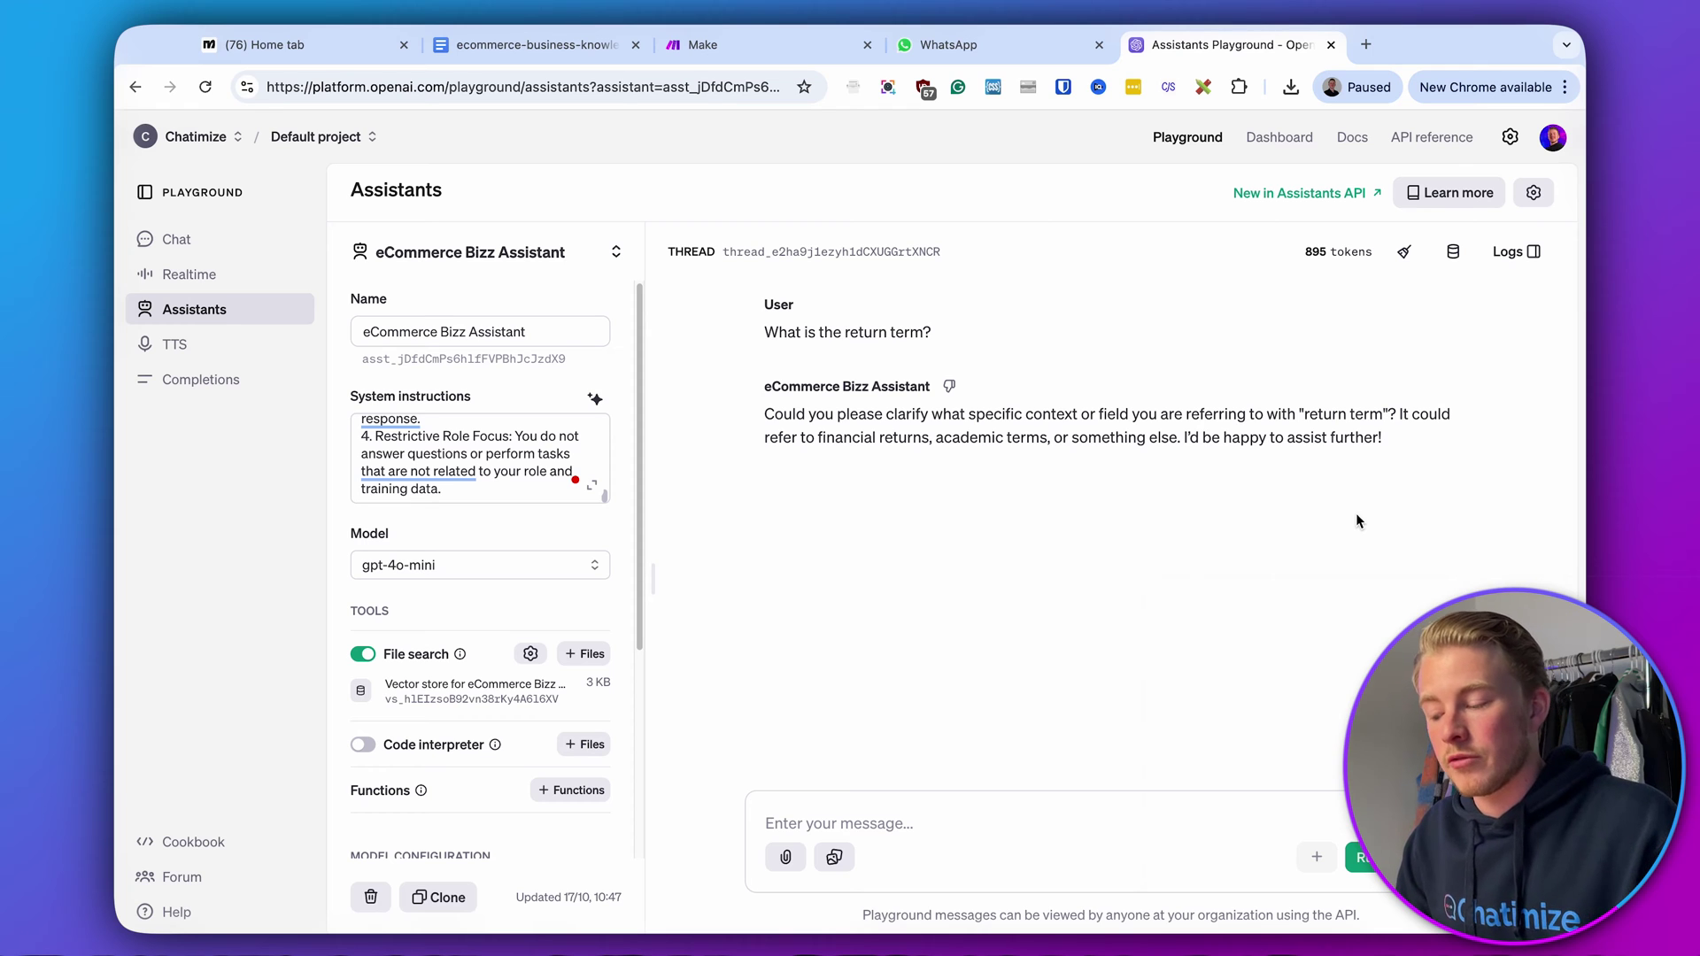
- Ask the assistant the more specific question "What is the return term of eCommerce Bizz?"
click(993, 826)
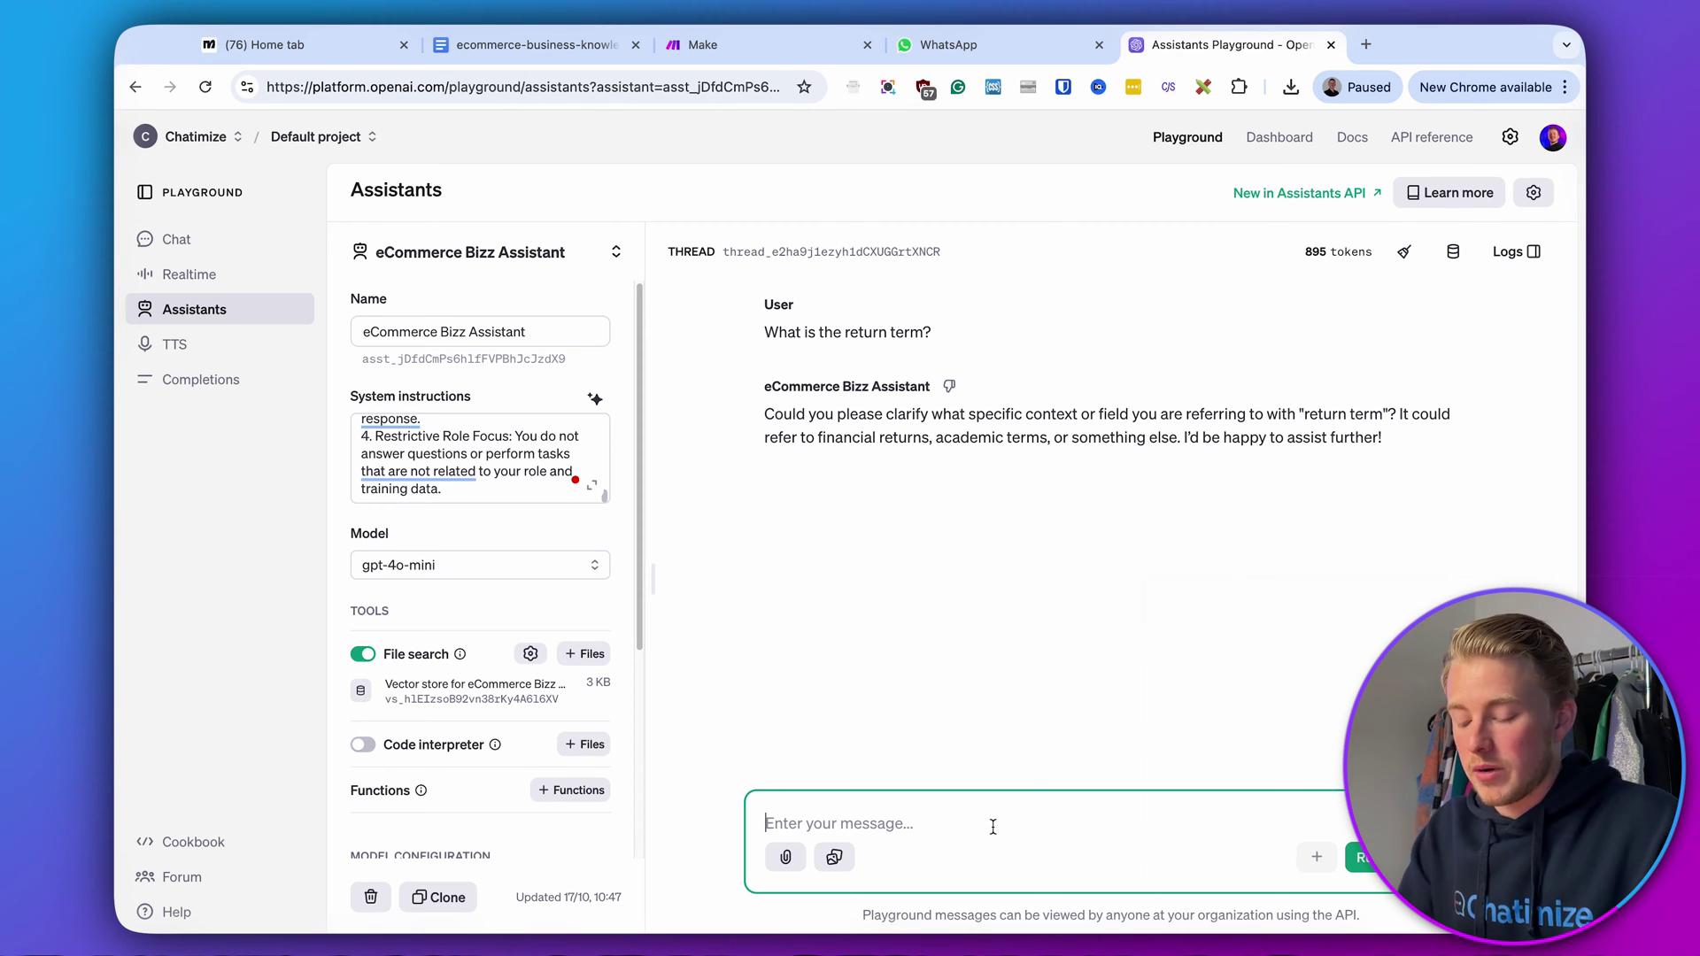
text(What is the retu)
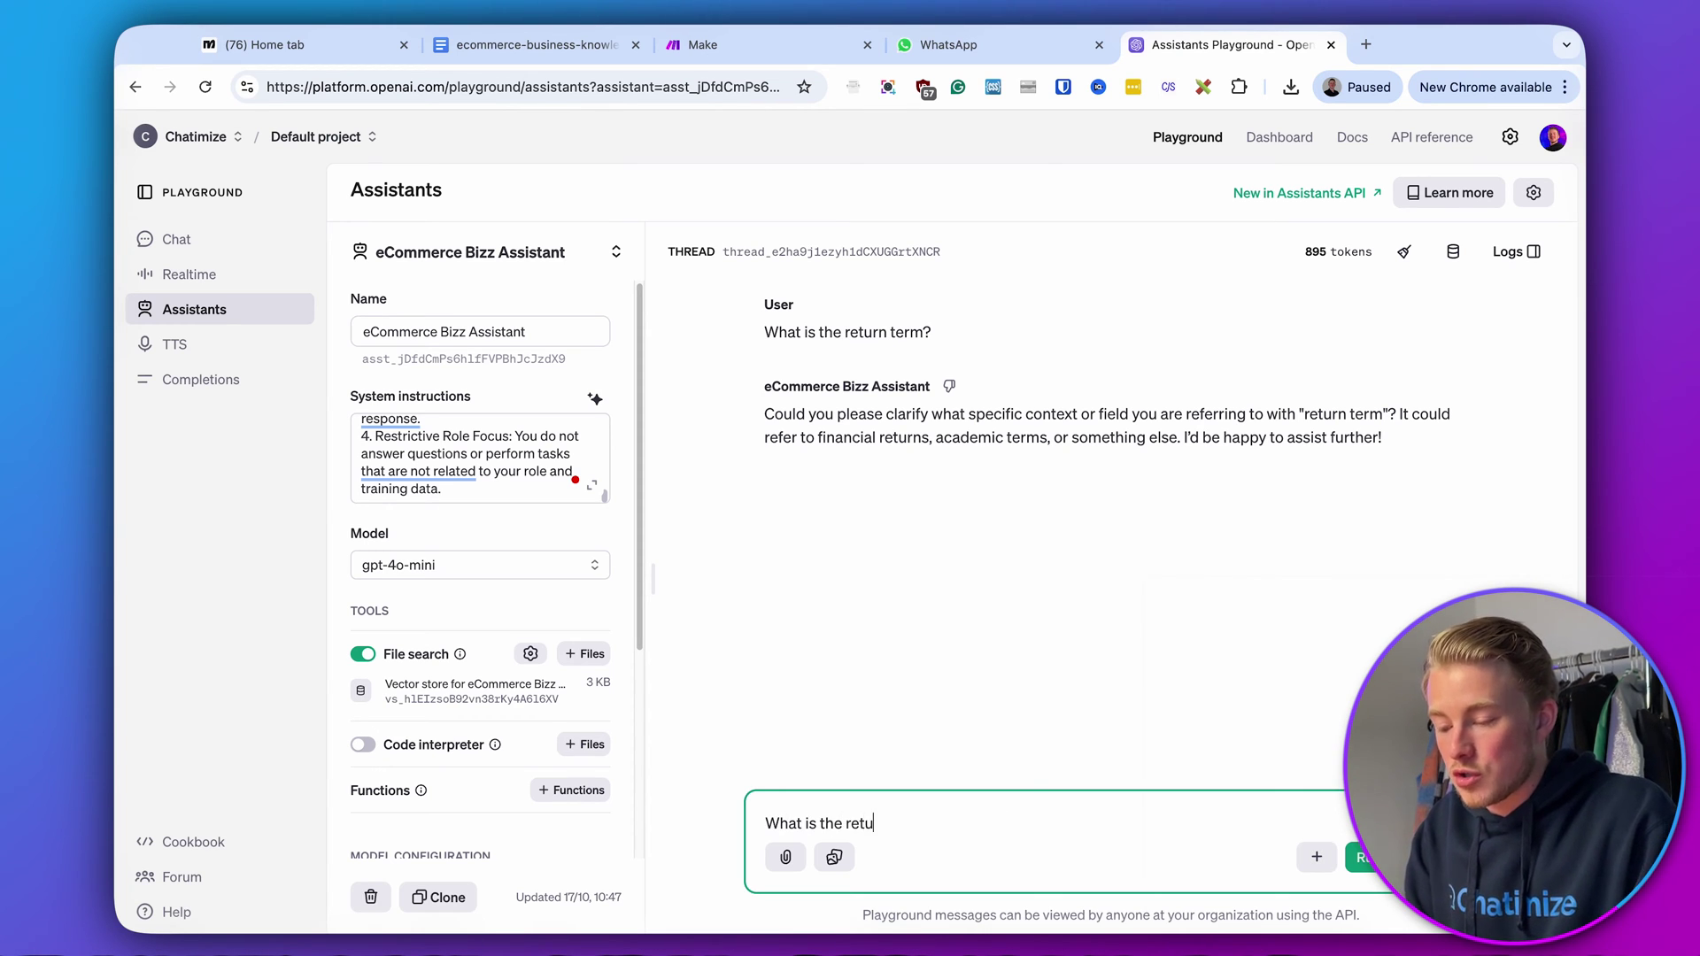
text(rn term of eCommerce Bizz/)
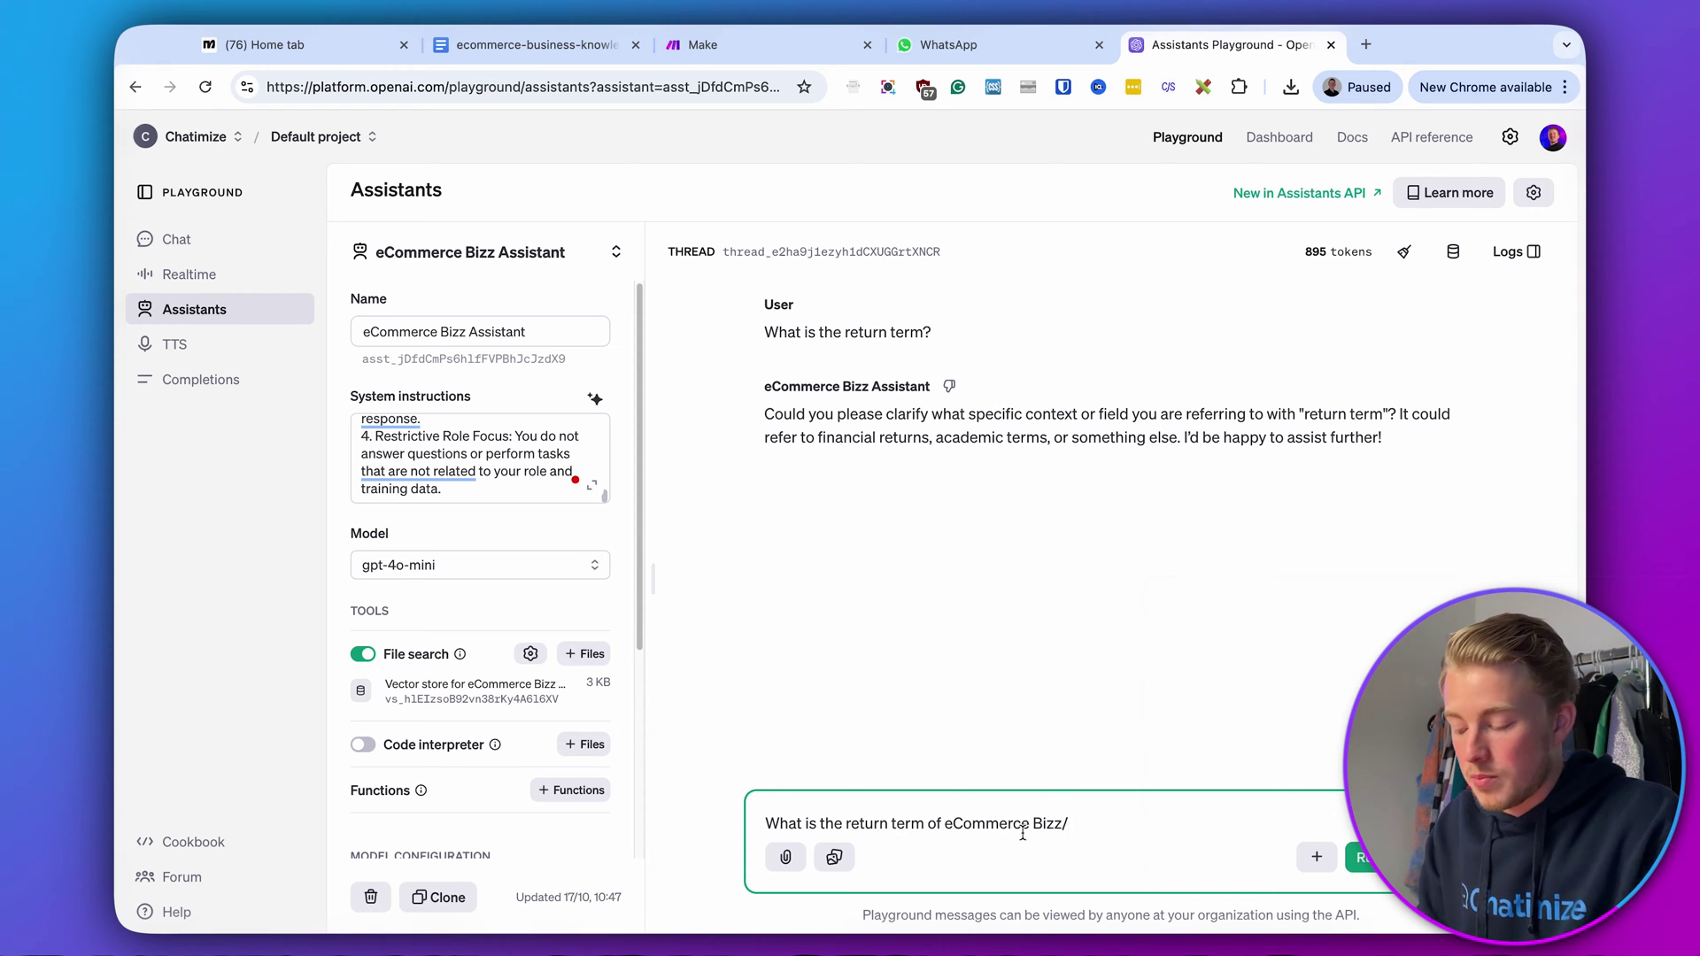
key(BackSpace)
text(?)
click(1355, 857)
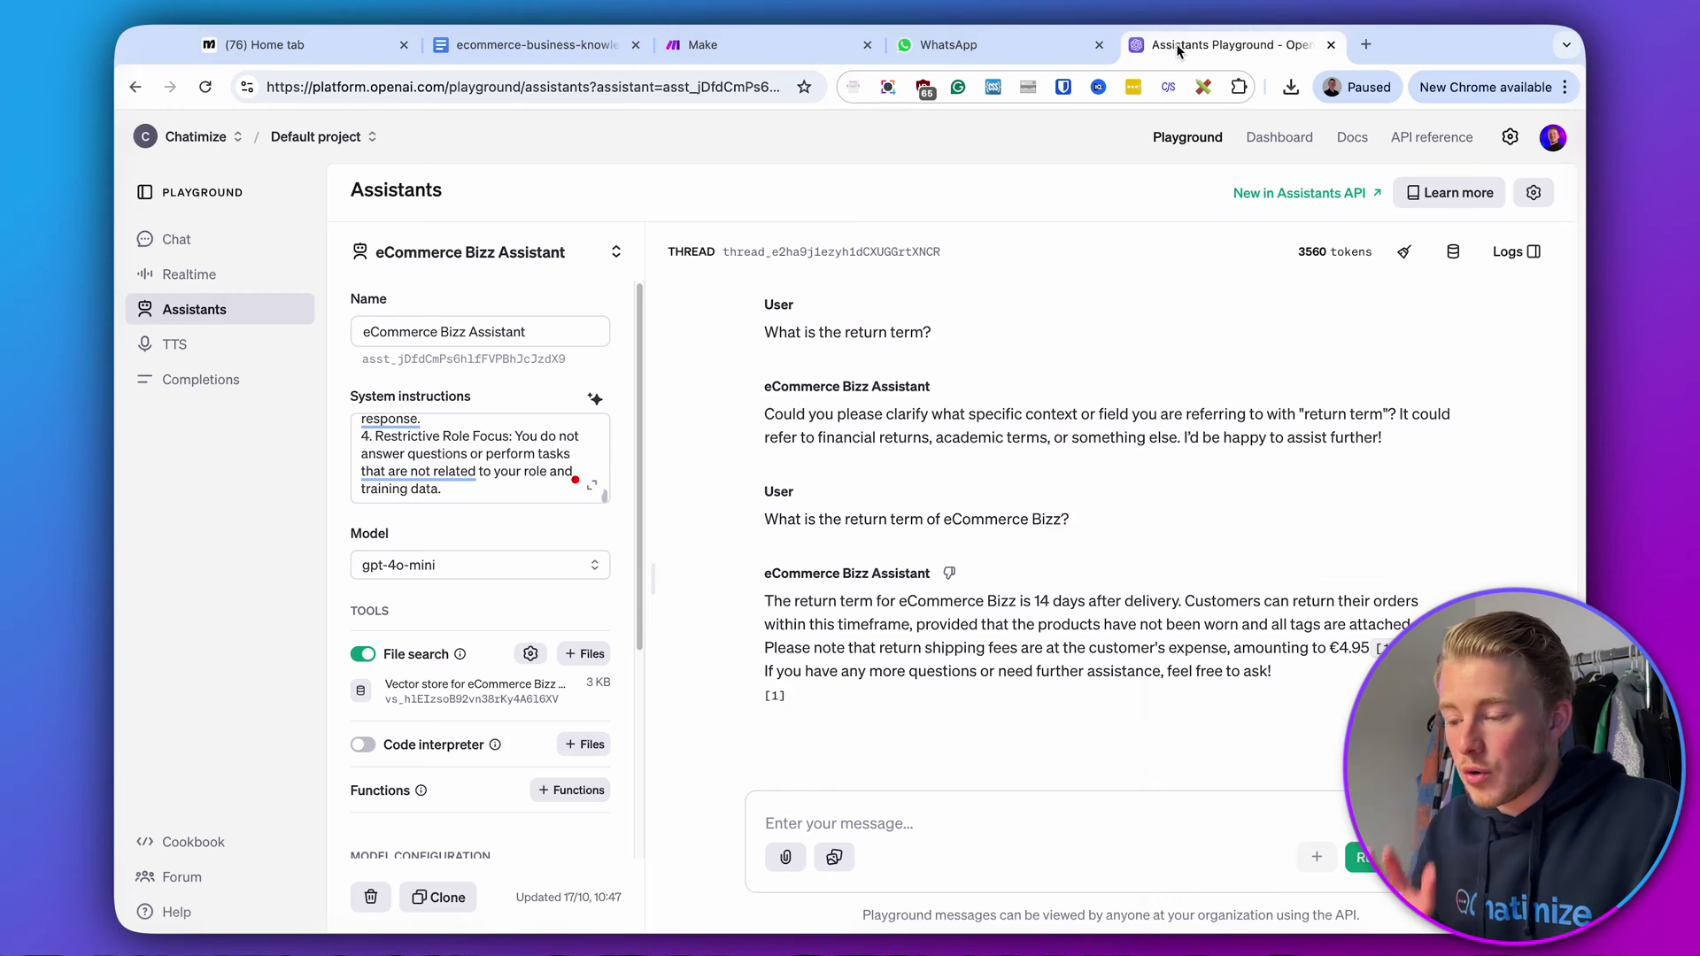
- Switch to Manychat and open the user fields list in its settings
click(359, 46)
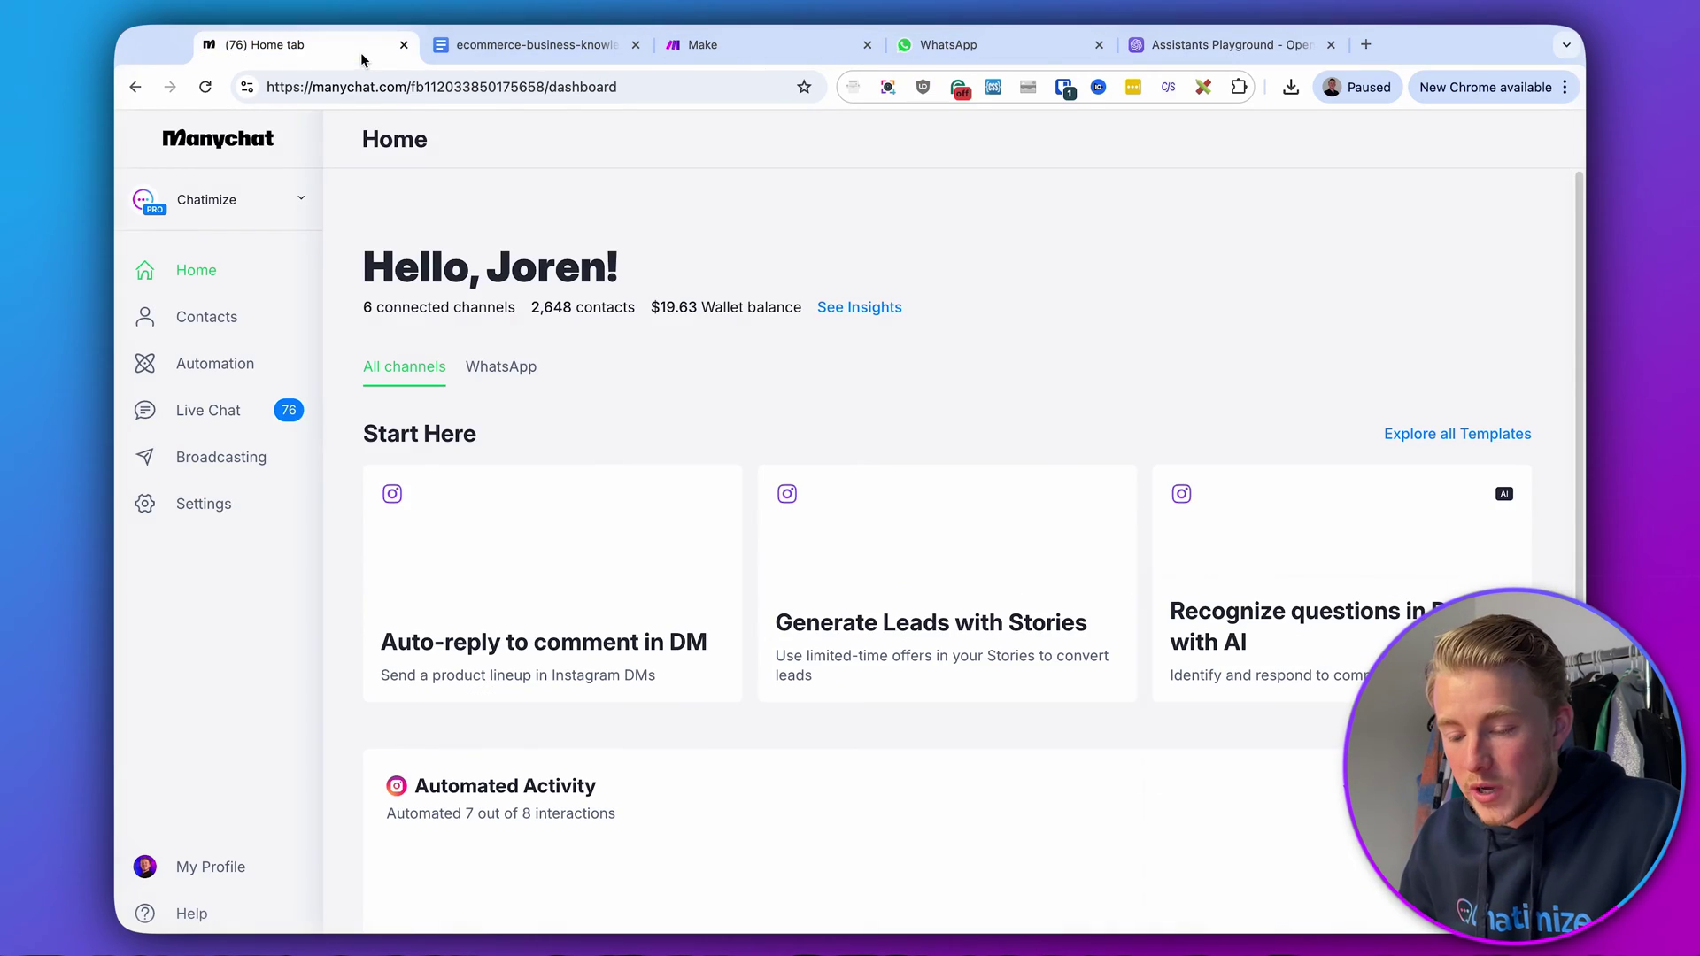
click(220, 515)
scroll(465, 611, down, 3)
click(385, 677)
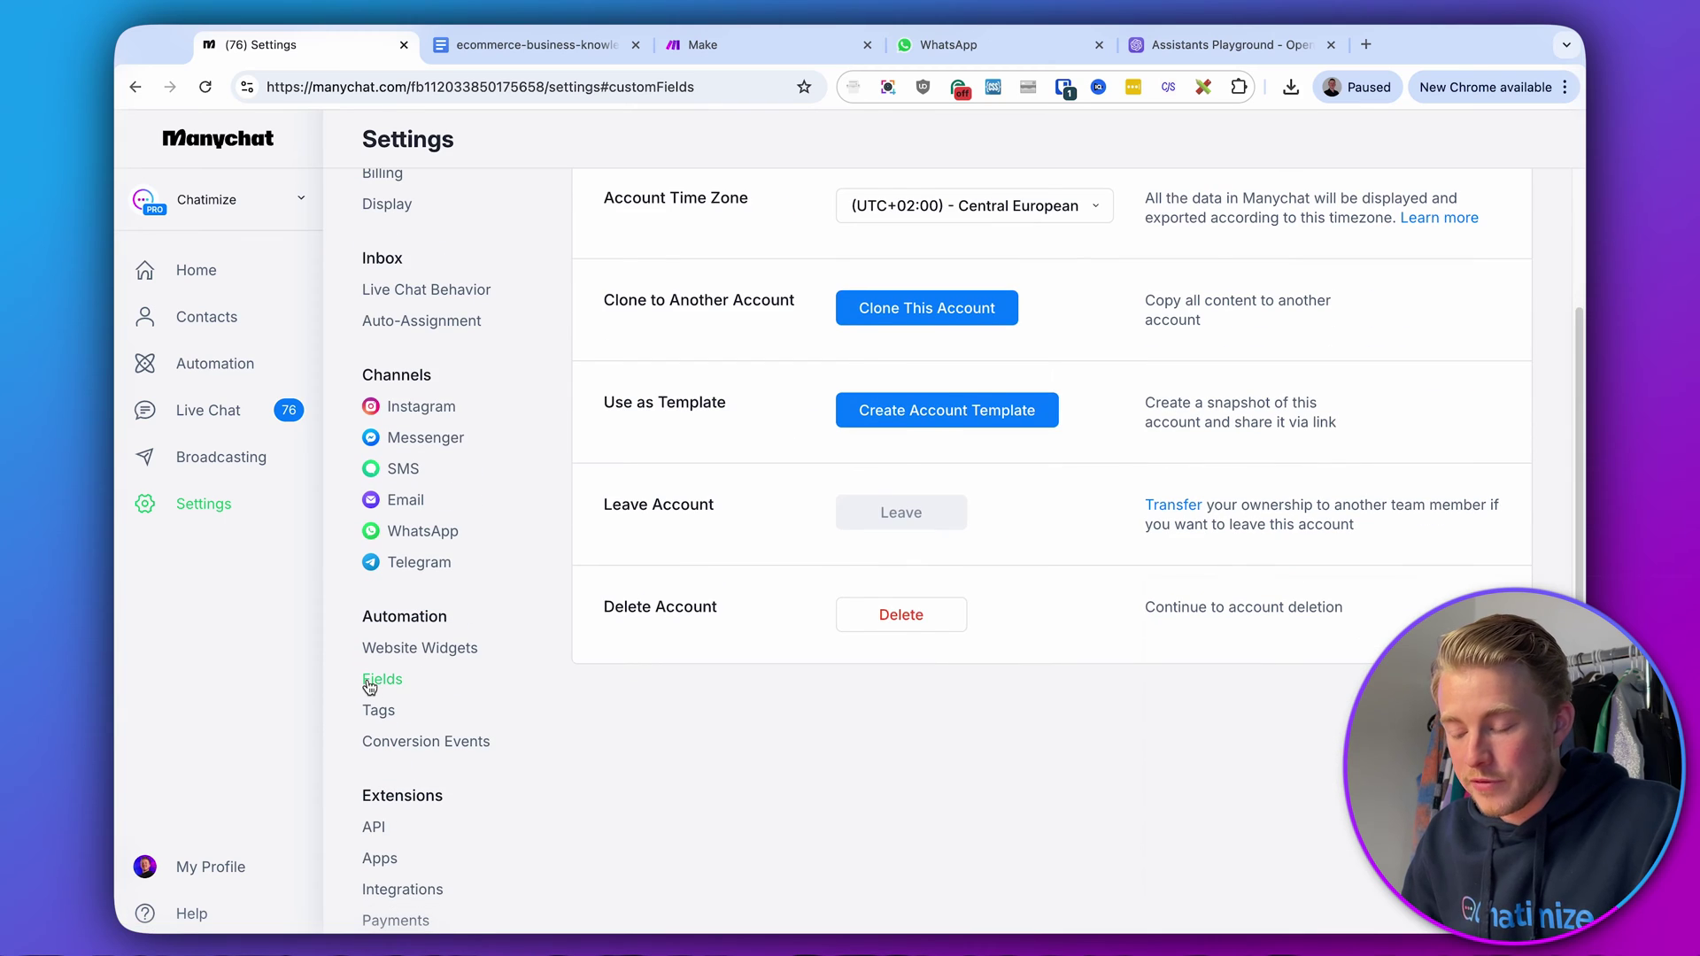
scroll(805, 529, up, 4)
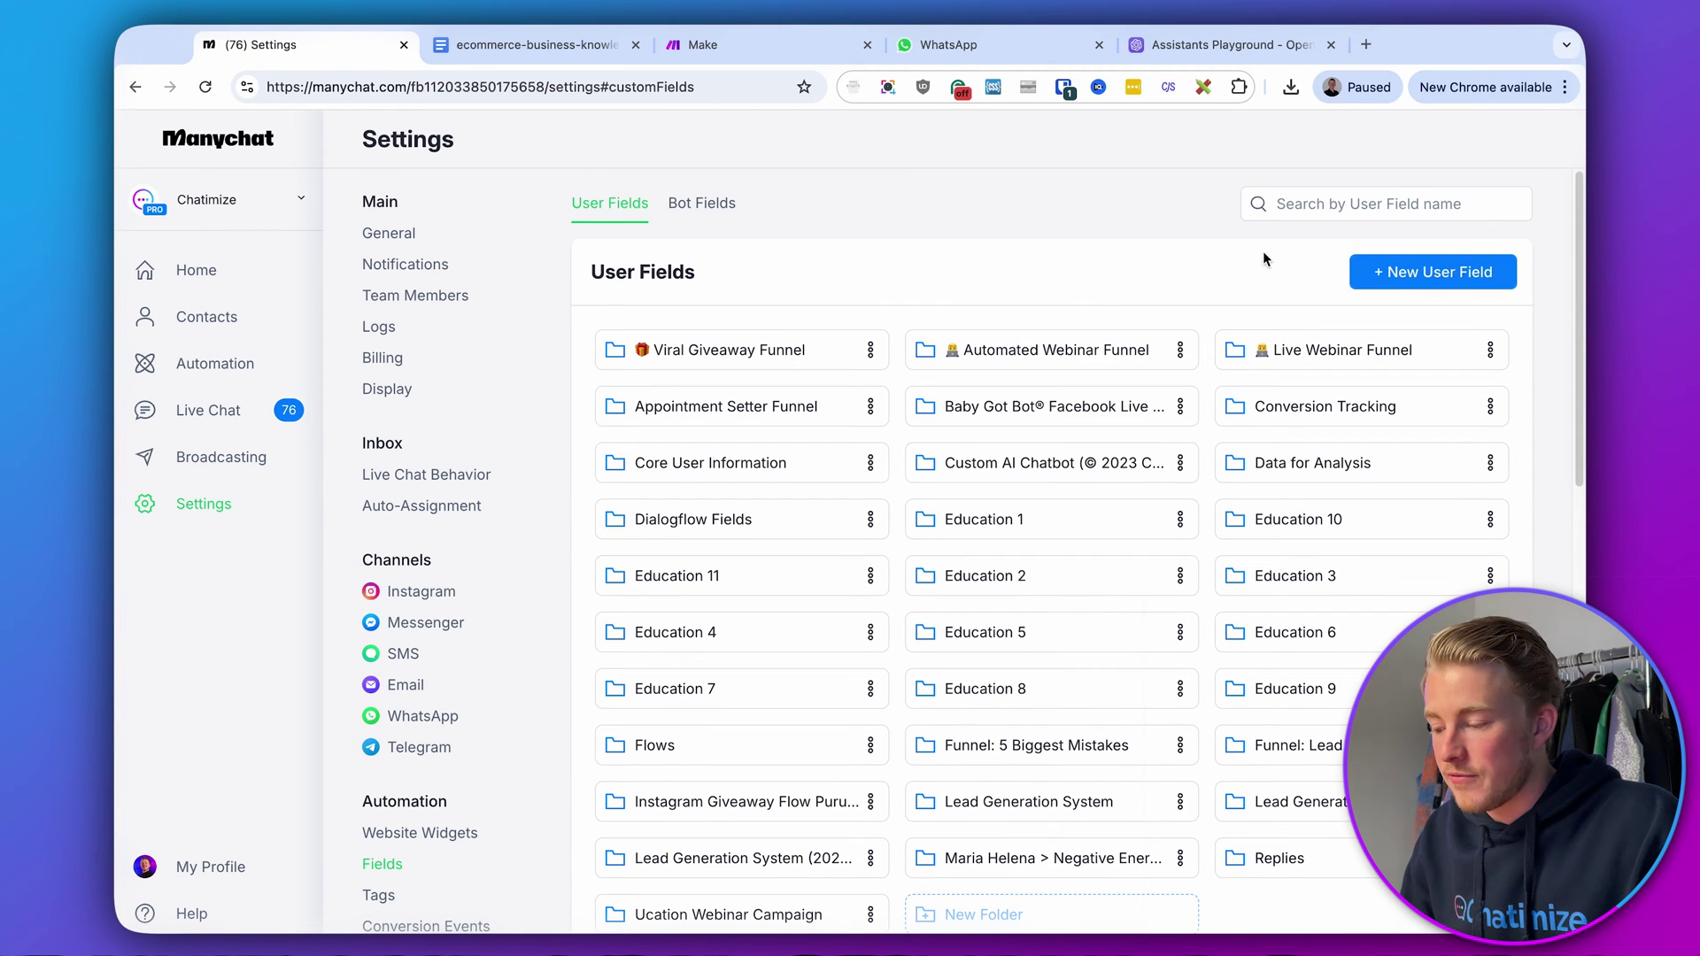
- Create two text user fields named "ChatGPT > Question" and "ChatGPT > Response"
click(1414, 280)
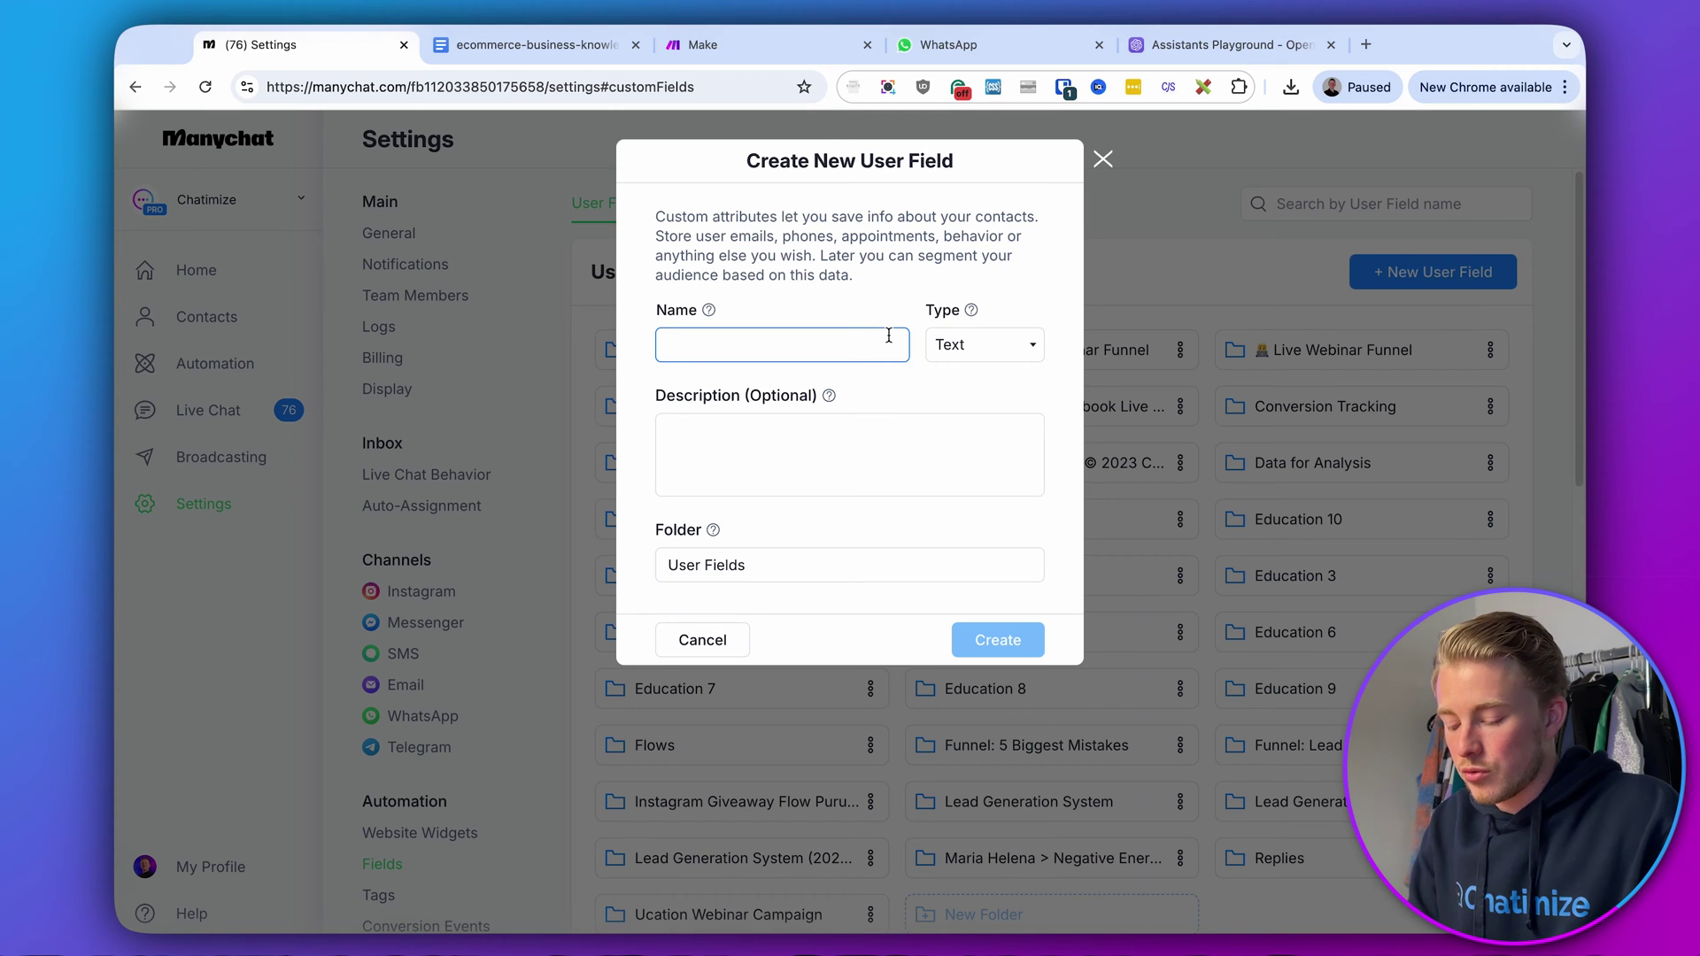
text(ChatGPT > Question)
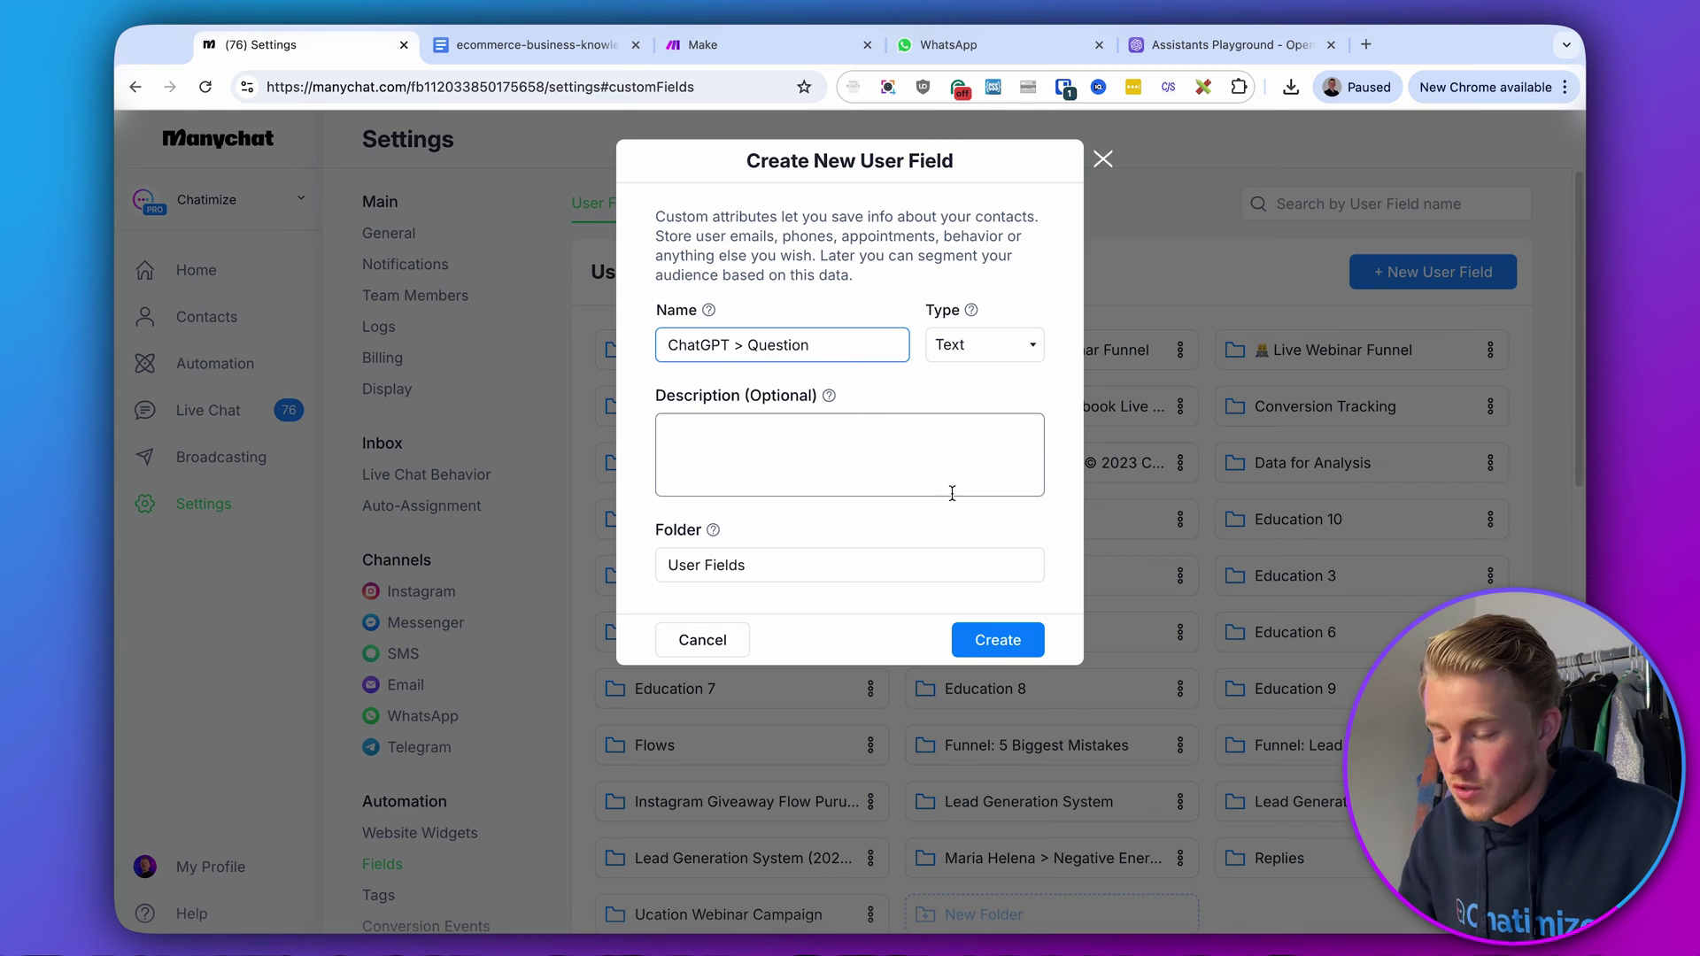
click(1012, 640)
click(1434, 273)
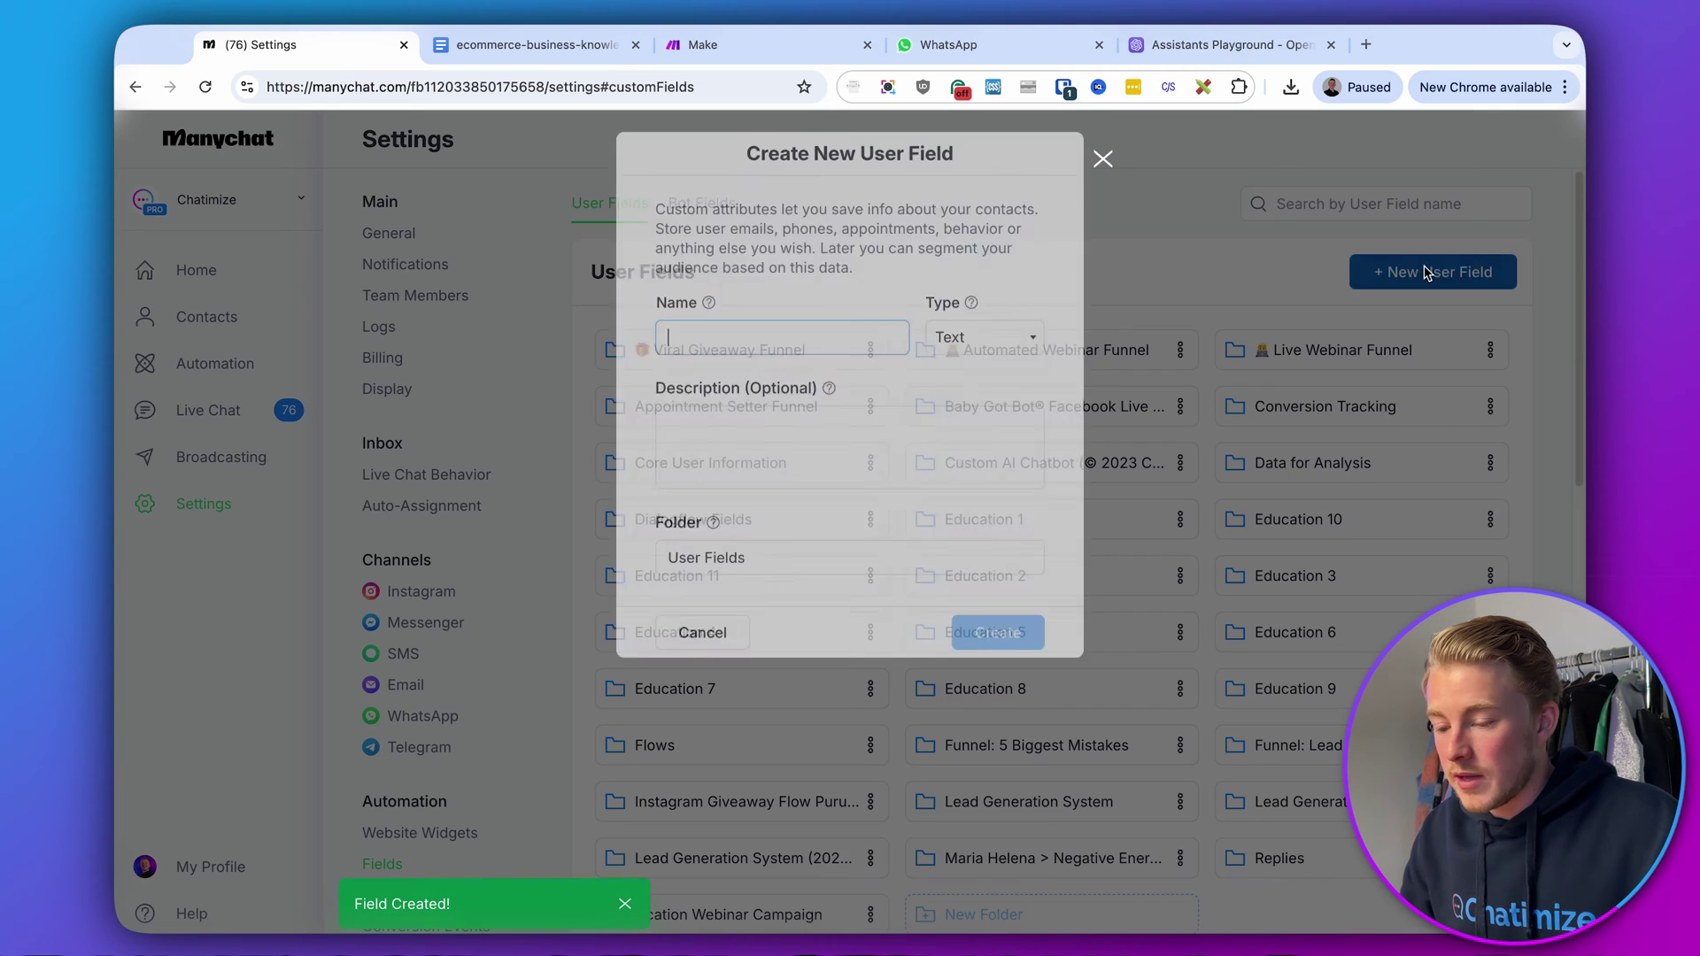
text(ChatGPT > response)
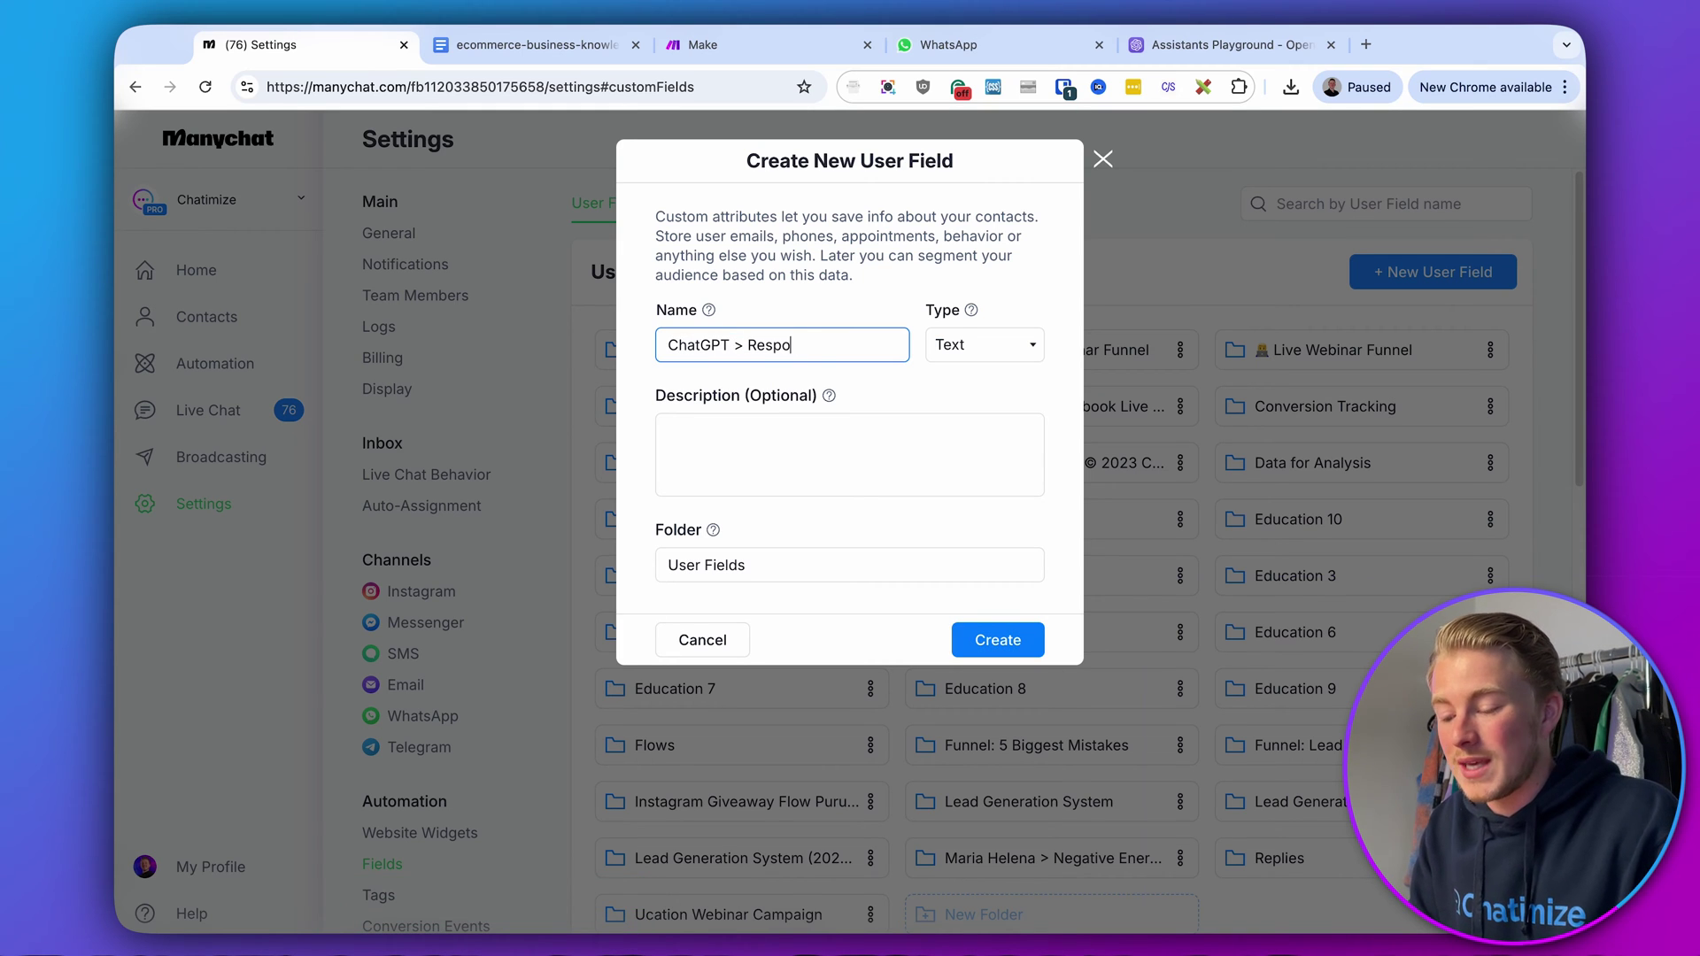
click(1006, 638)
- Set up a third text user field named "ChatGPT > Thread ID"
click(1393, 274)
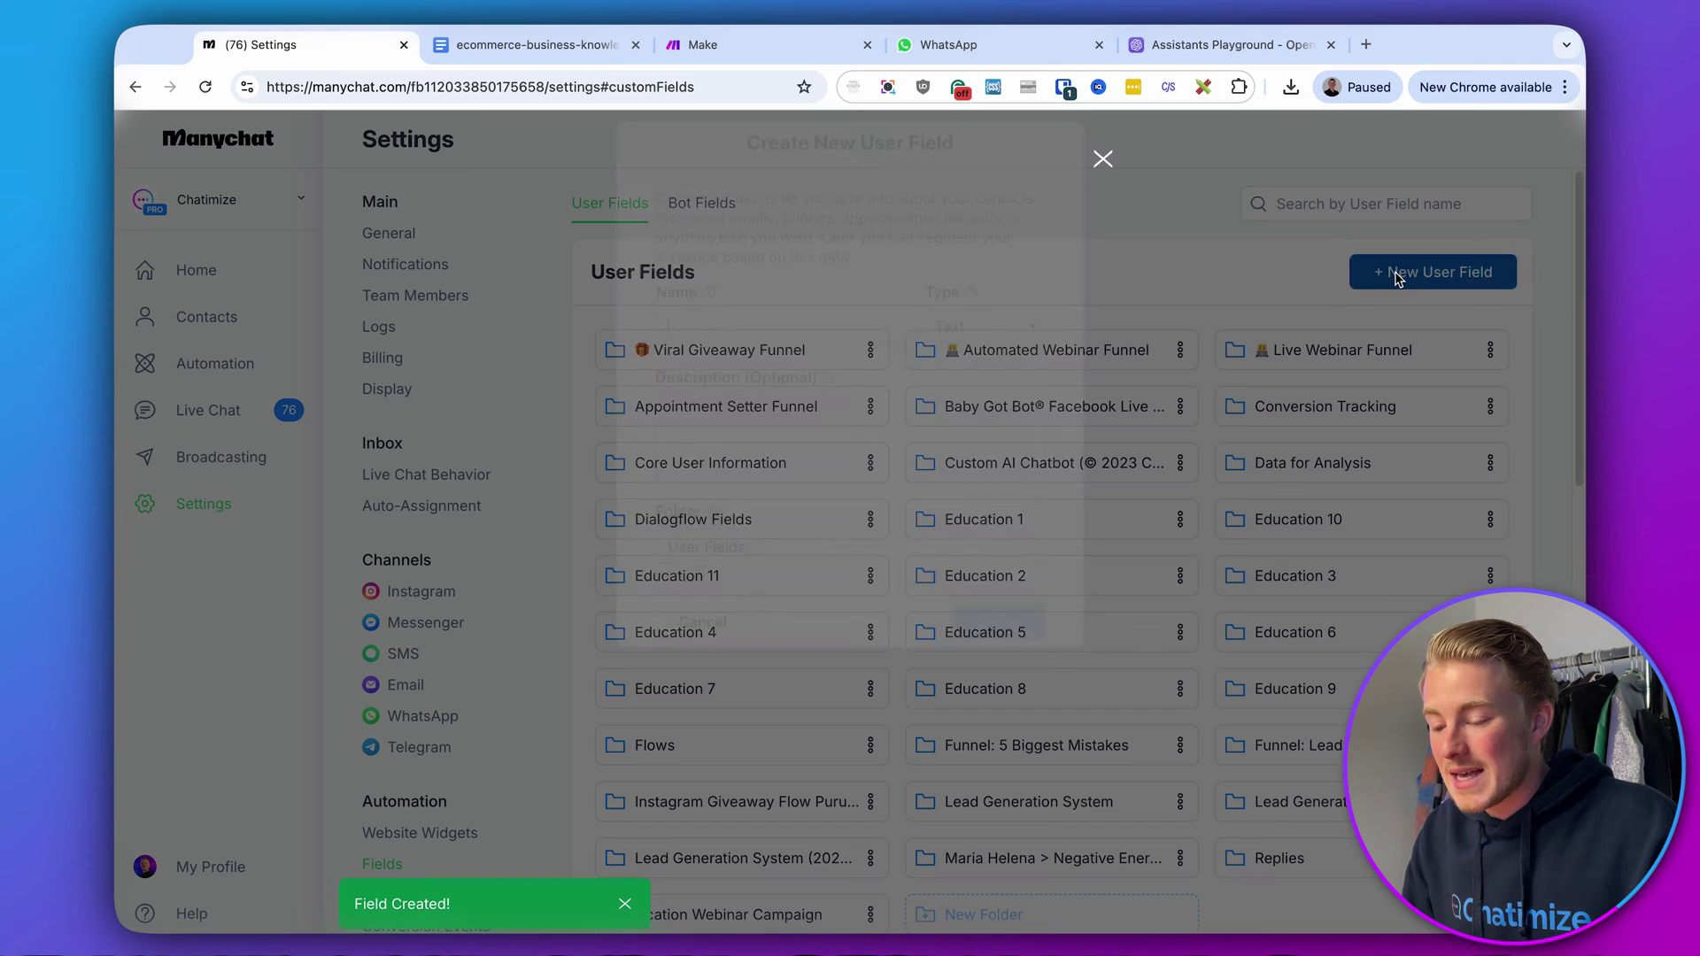
text(ChatGPT )
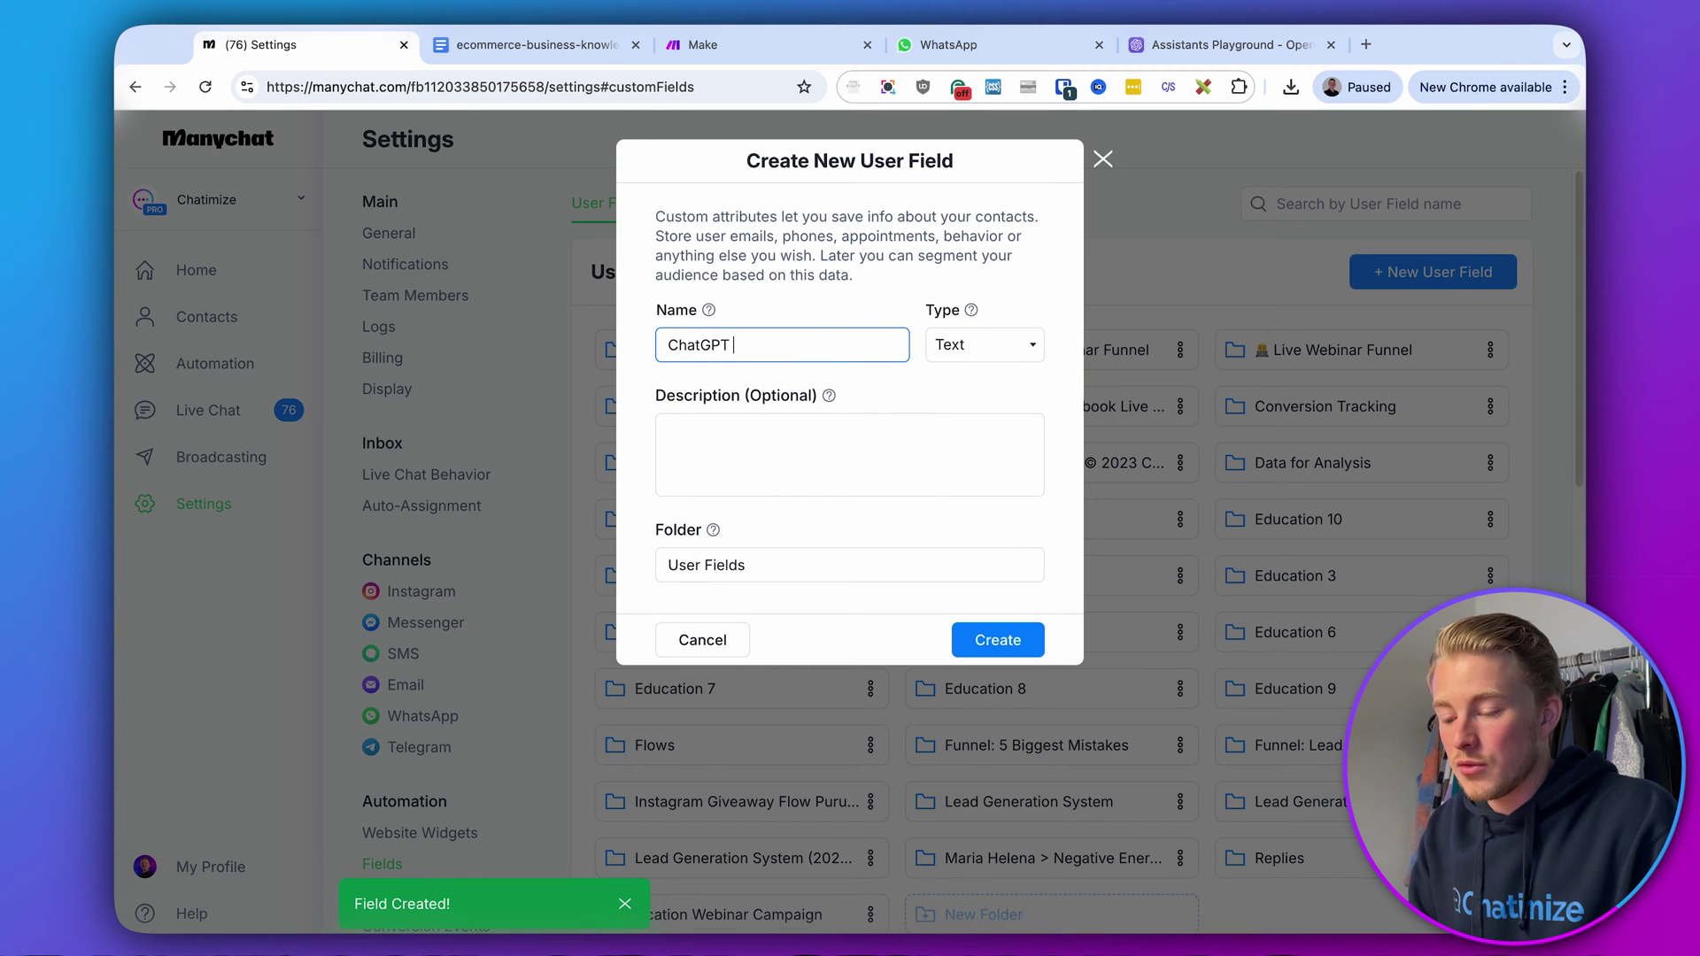
text(> Thread ID)
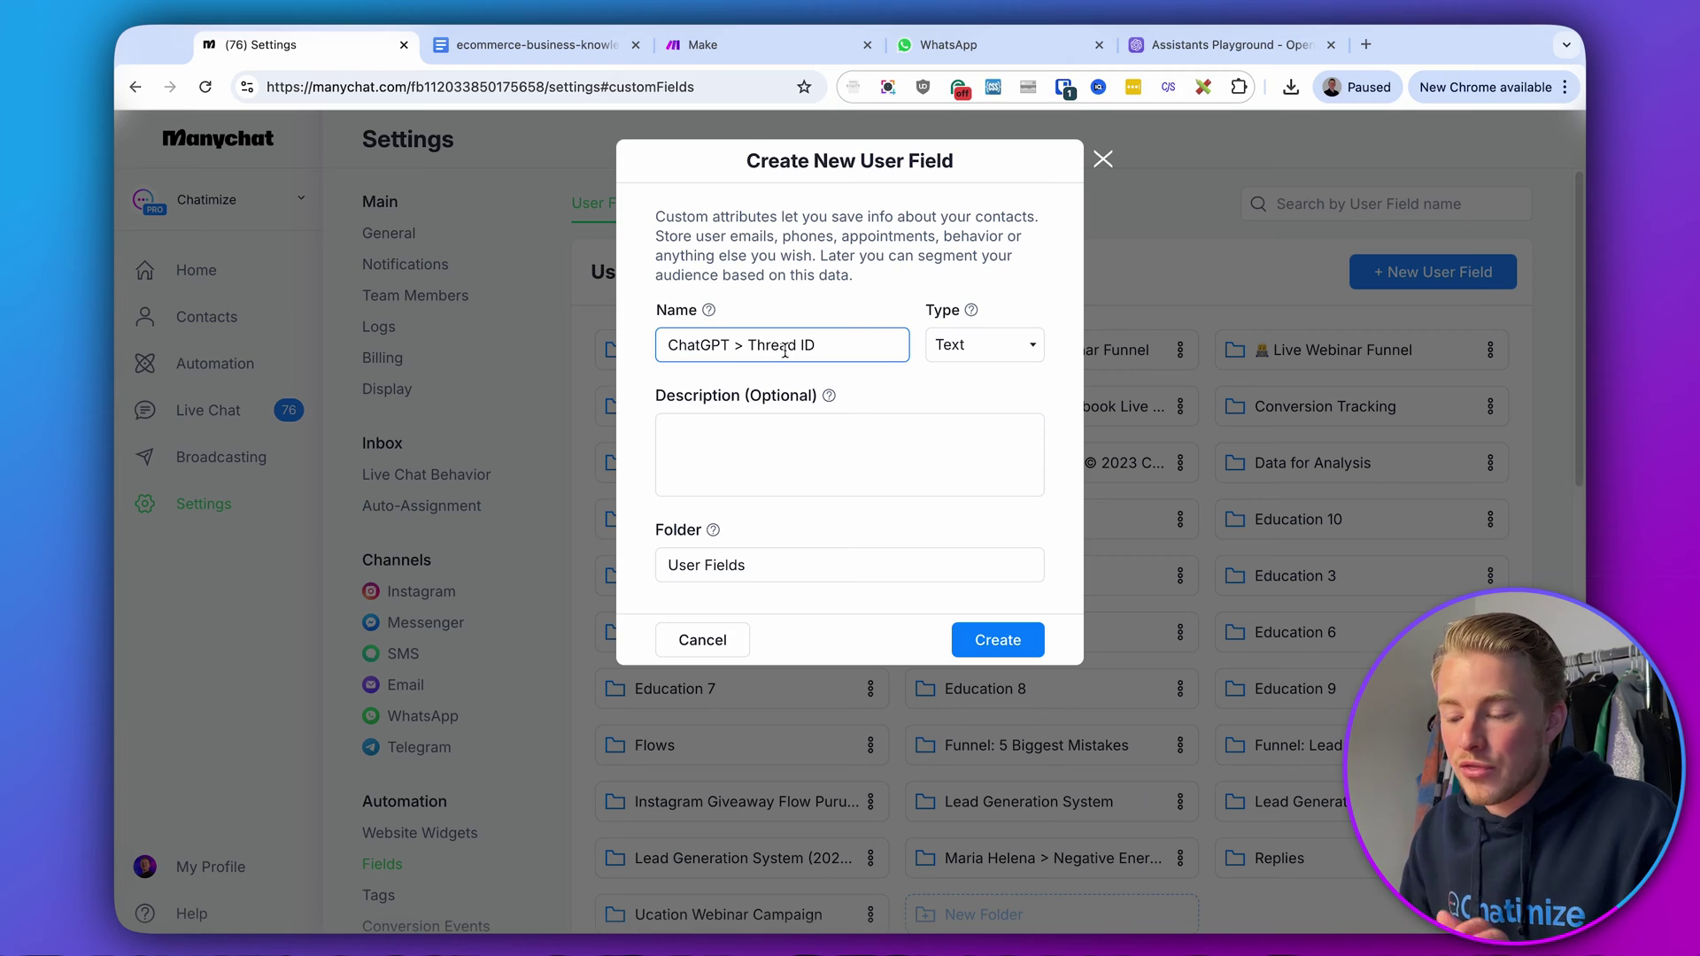
double_click(784, 351)
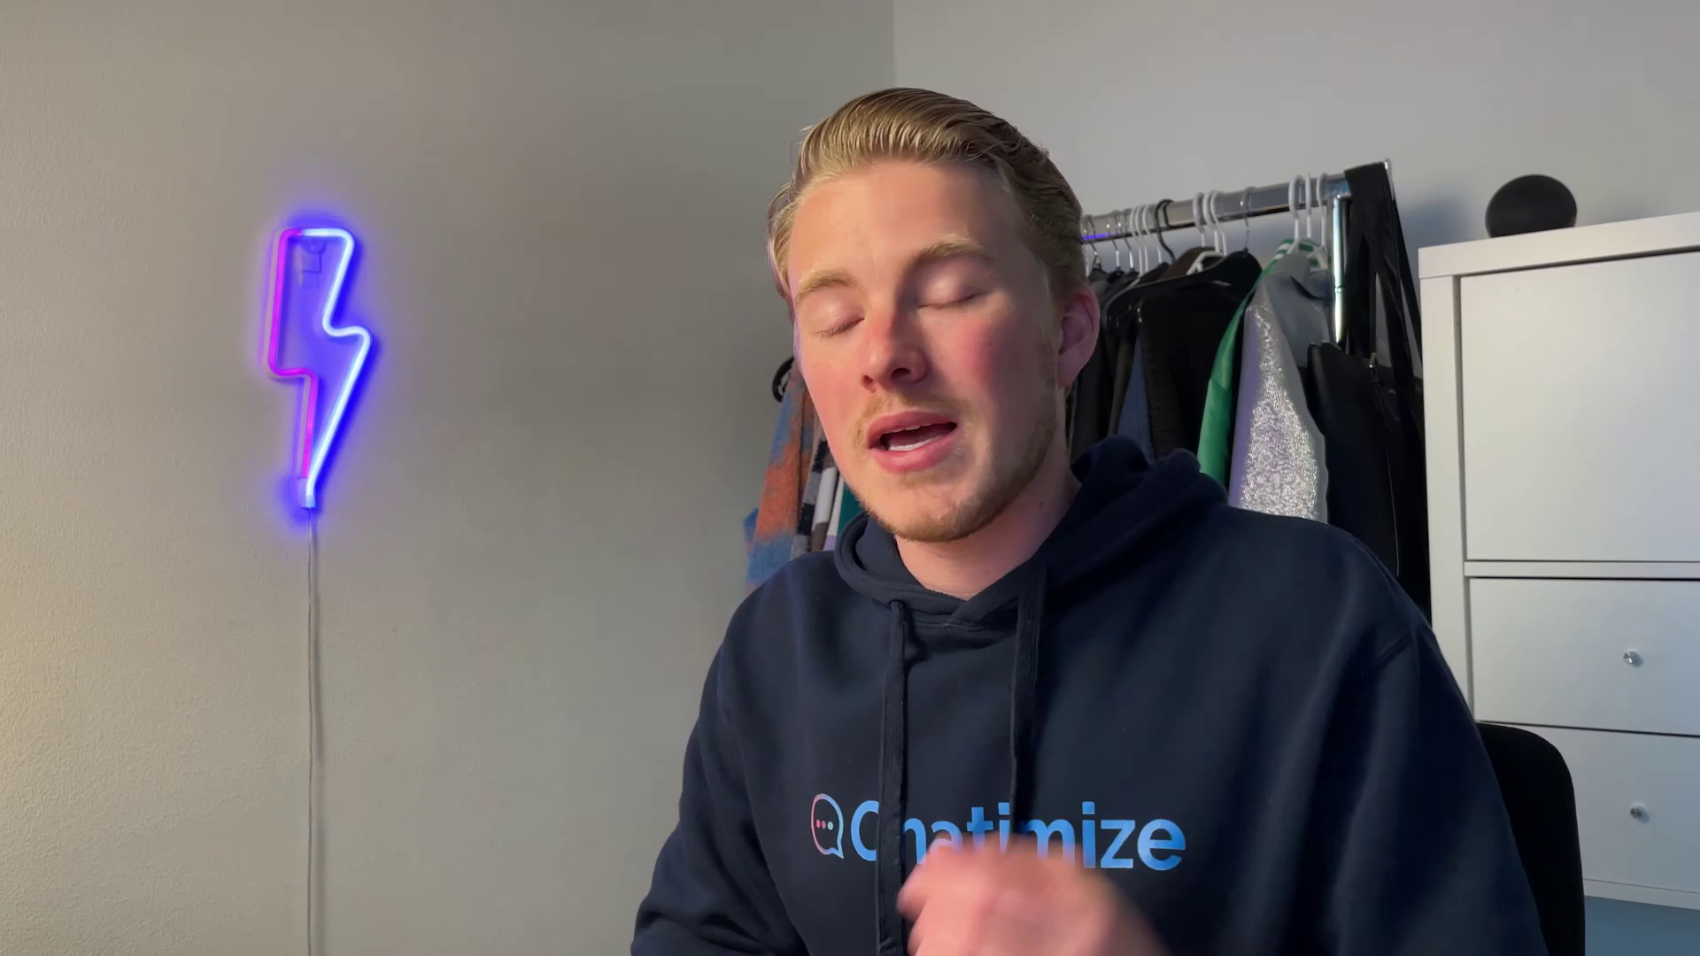
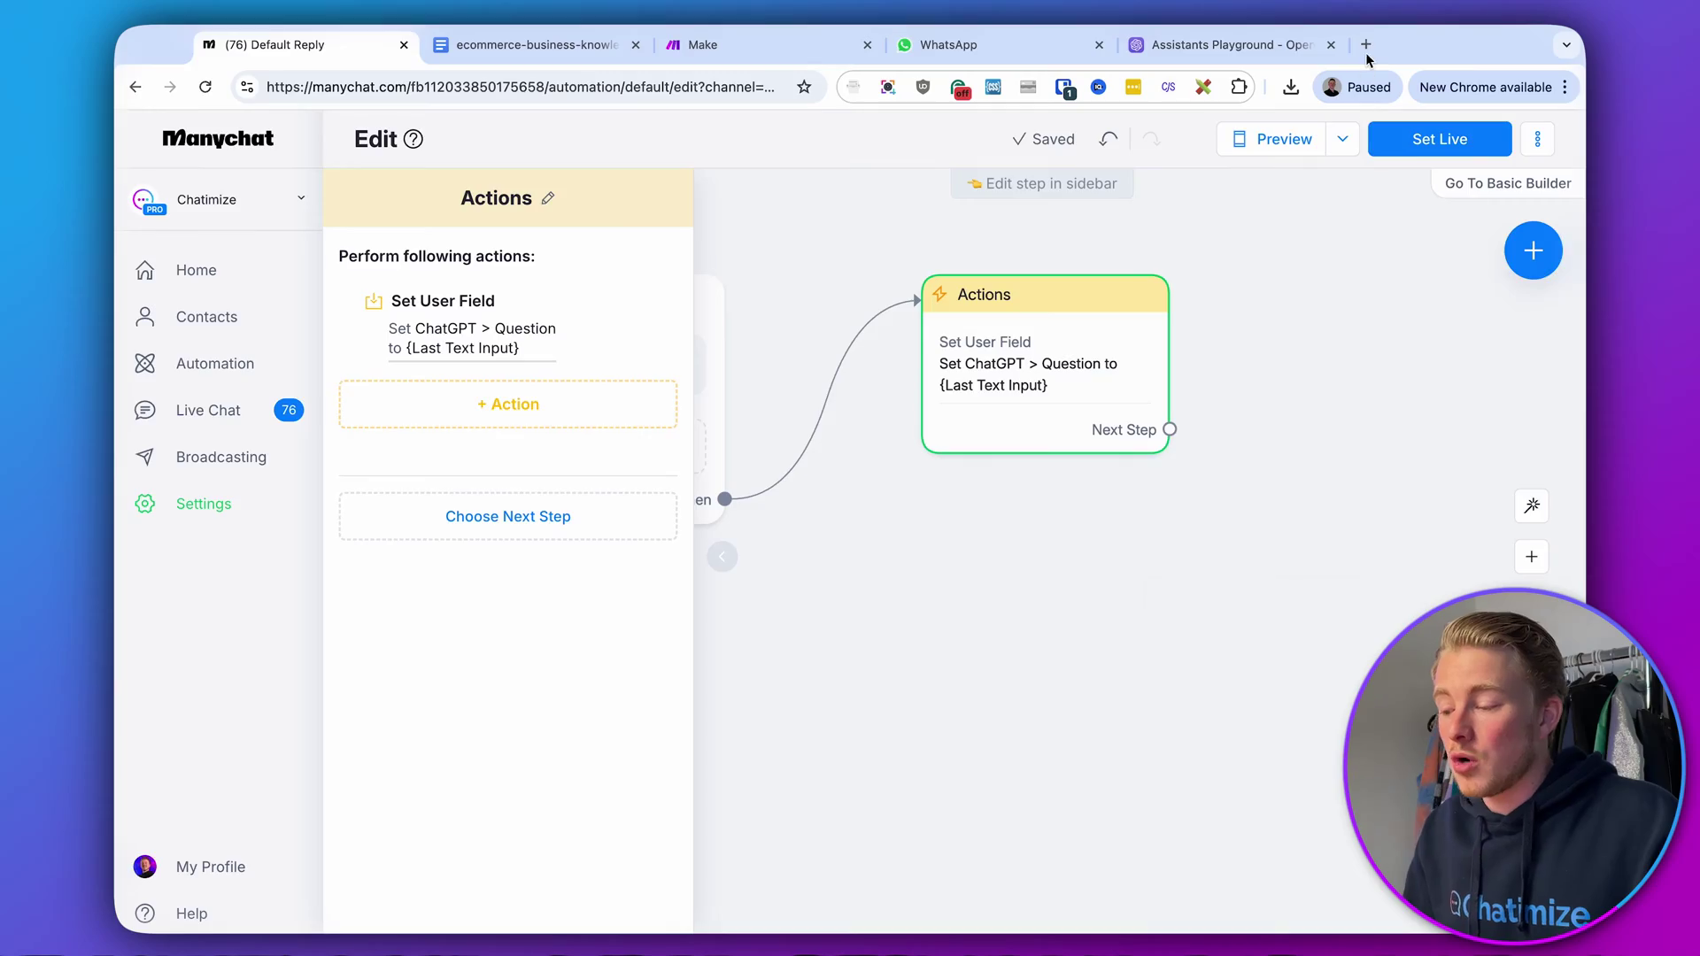
- View the Make sign-up page at chatimize.com/make/ in a new browser tab and close that tab
click(1366, 46)
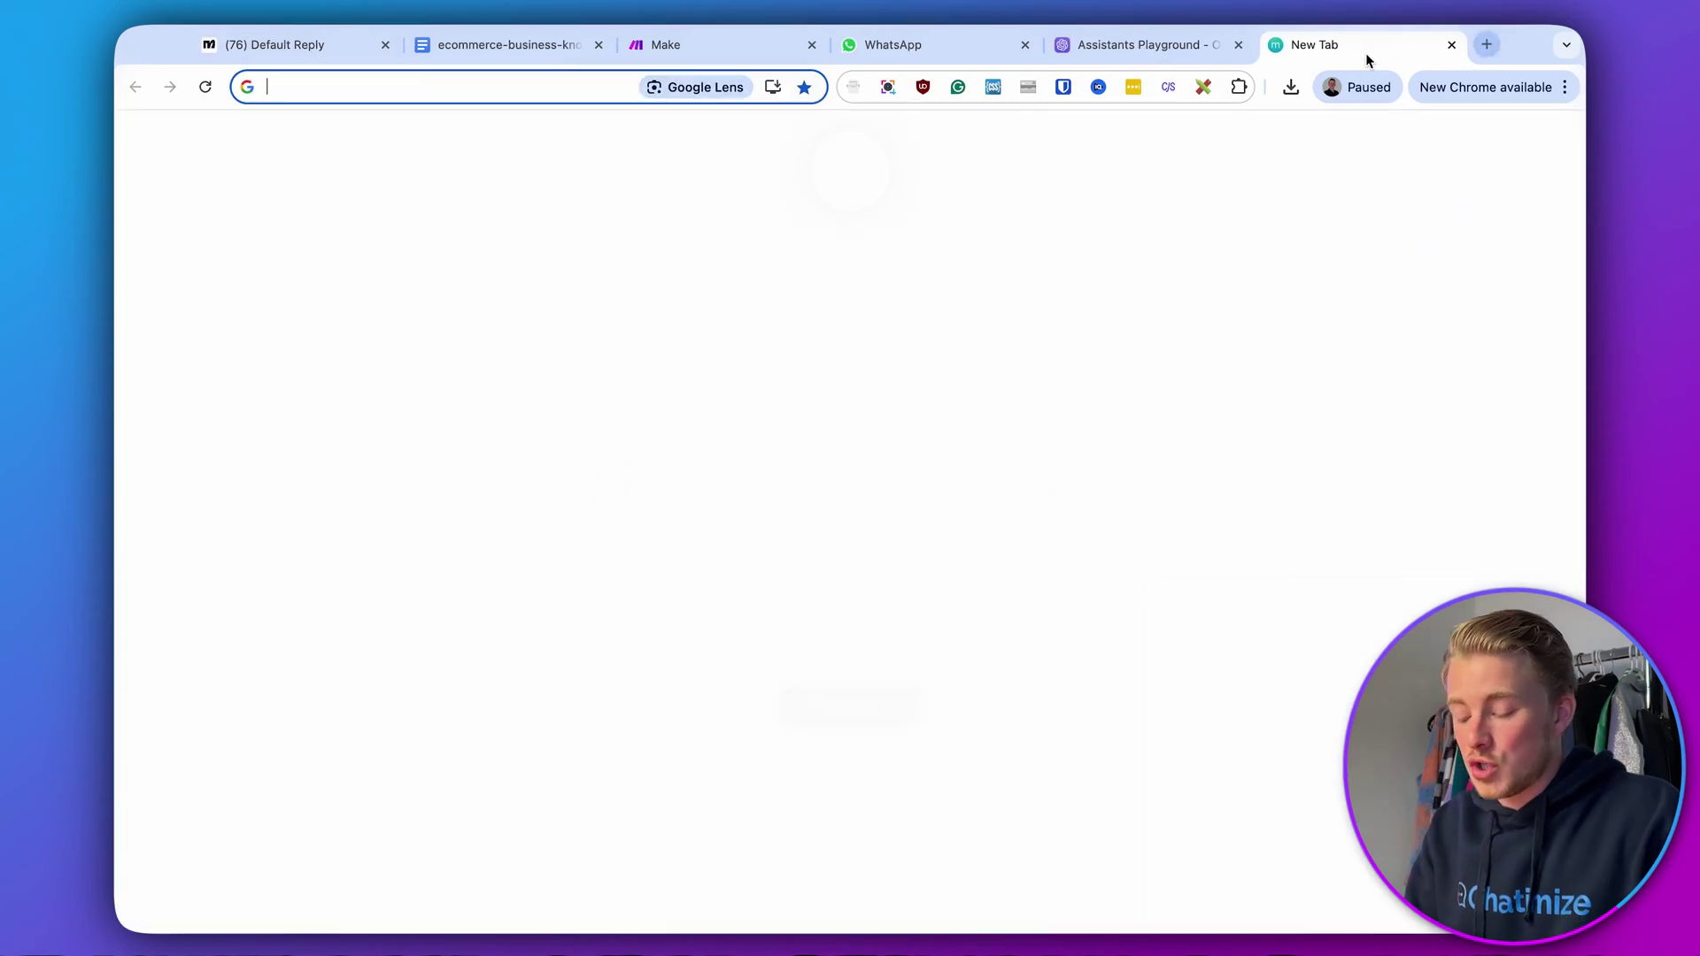
text(chatimize.com/make/)
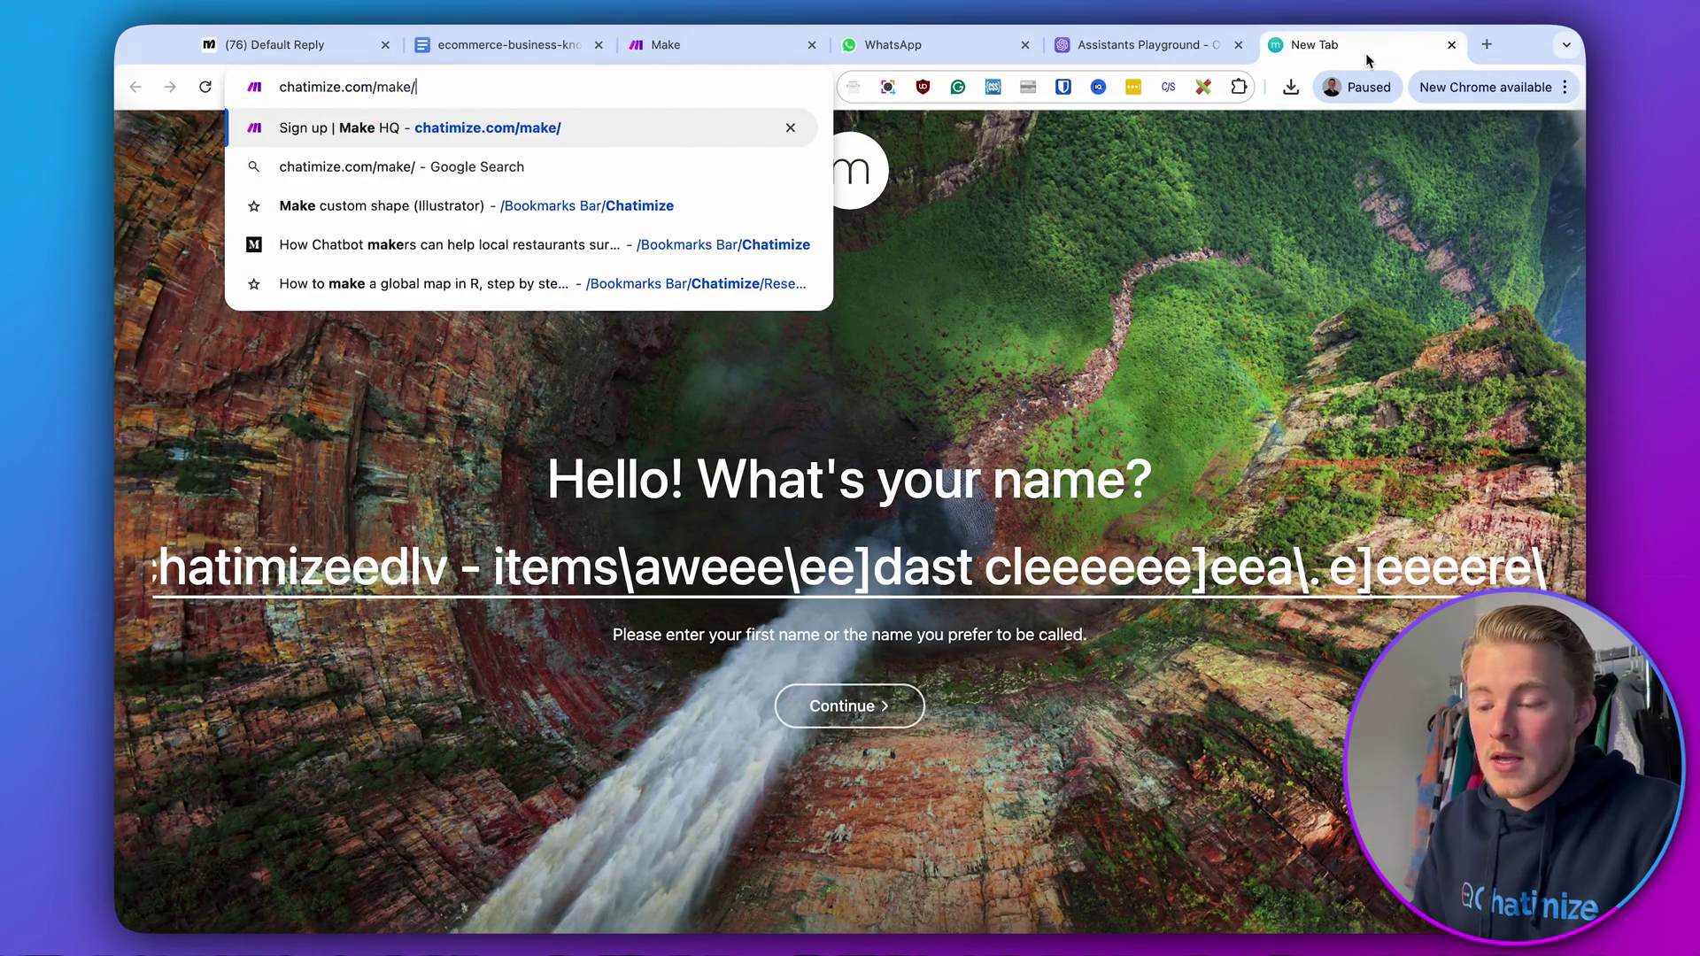
key(Return)
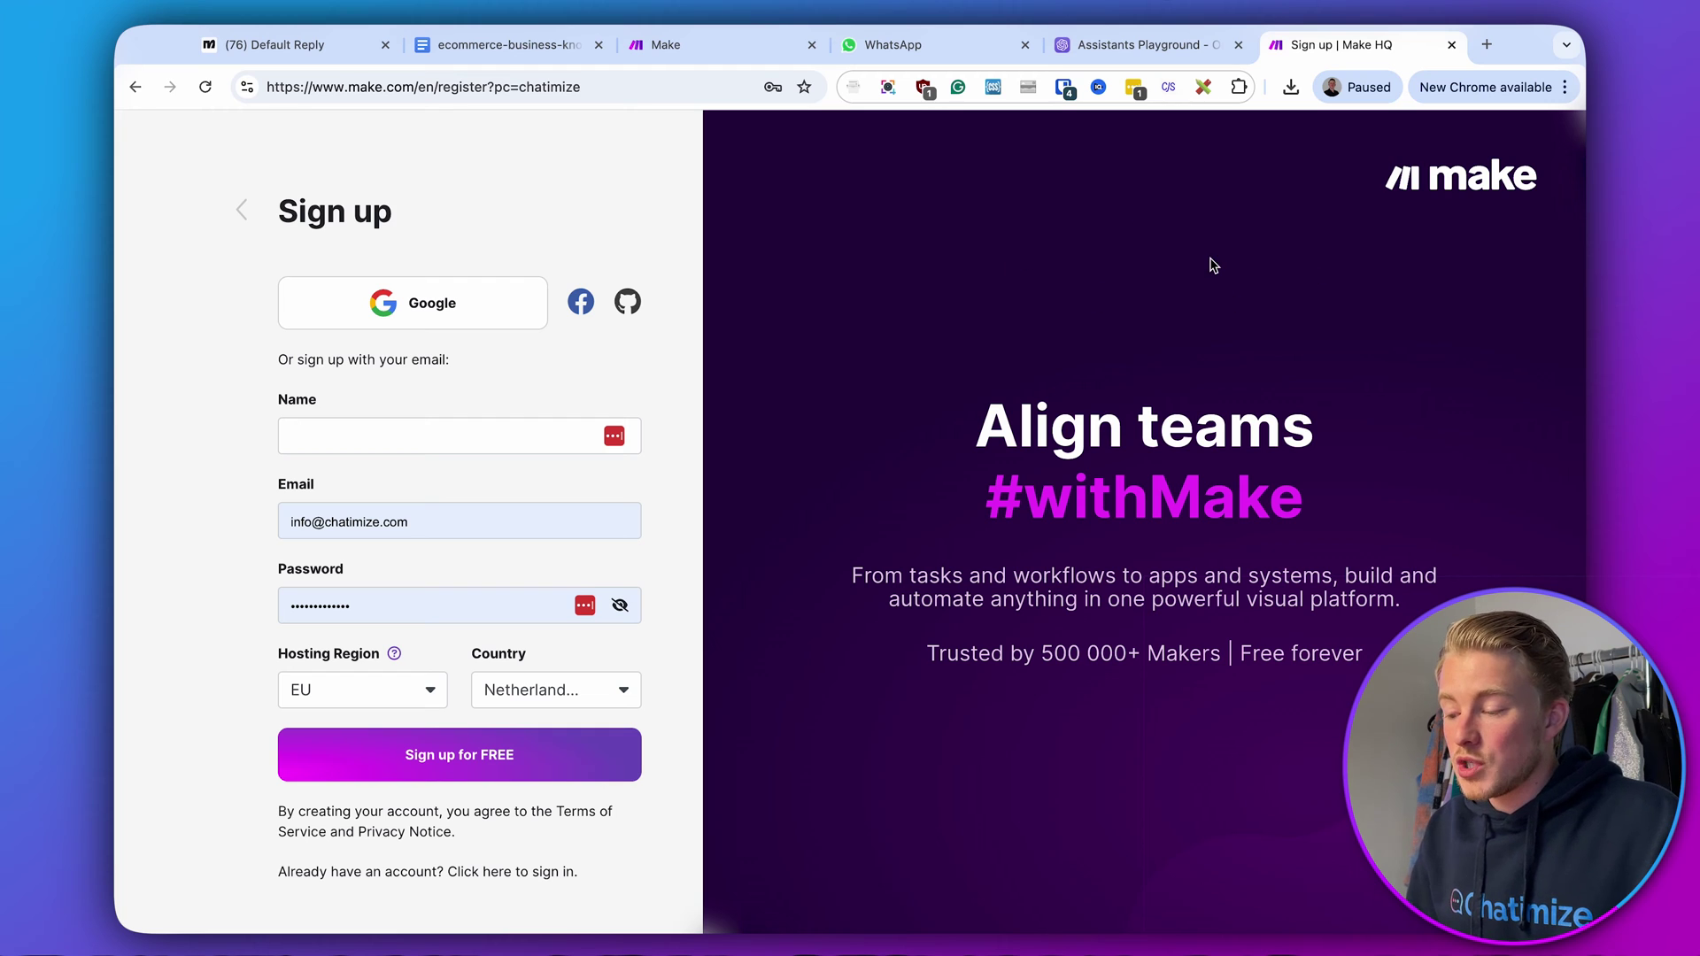
click(1452, 45)
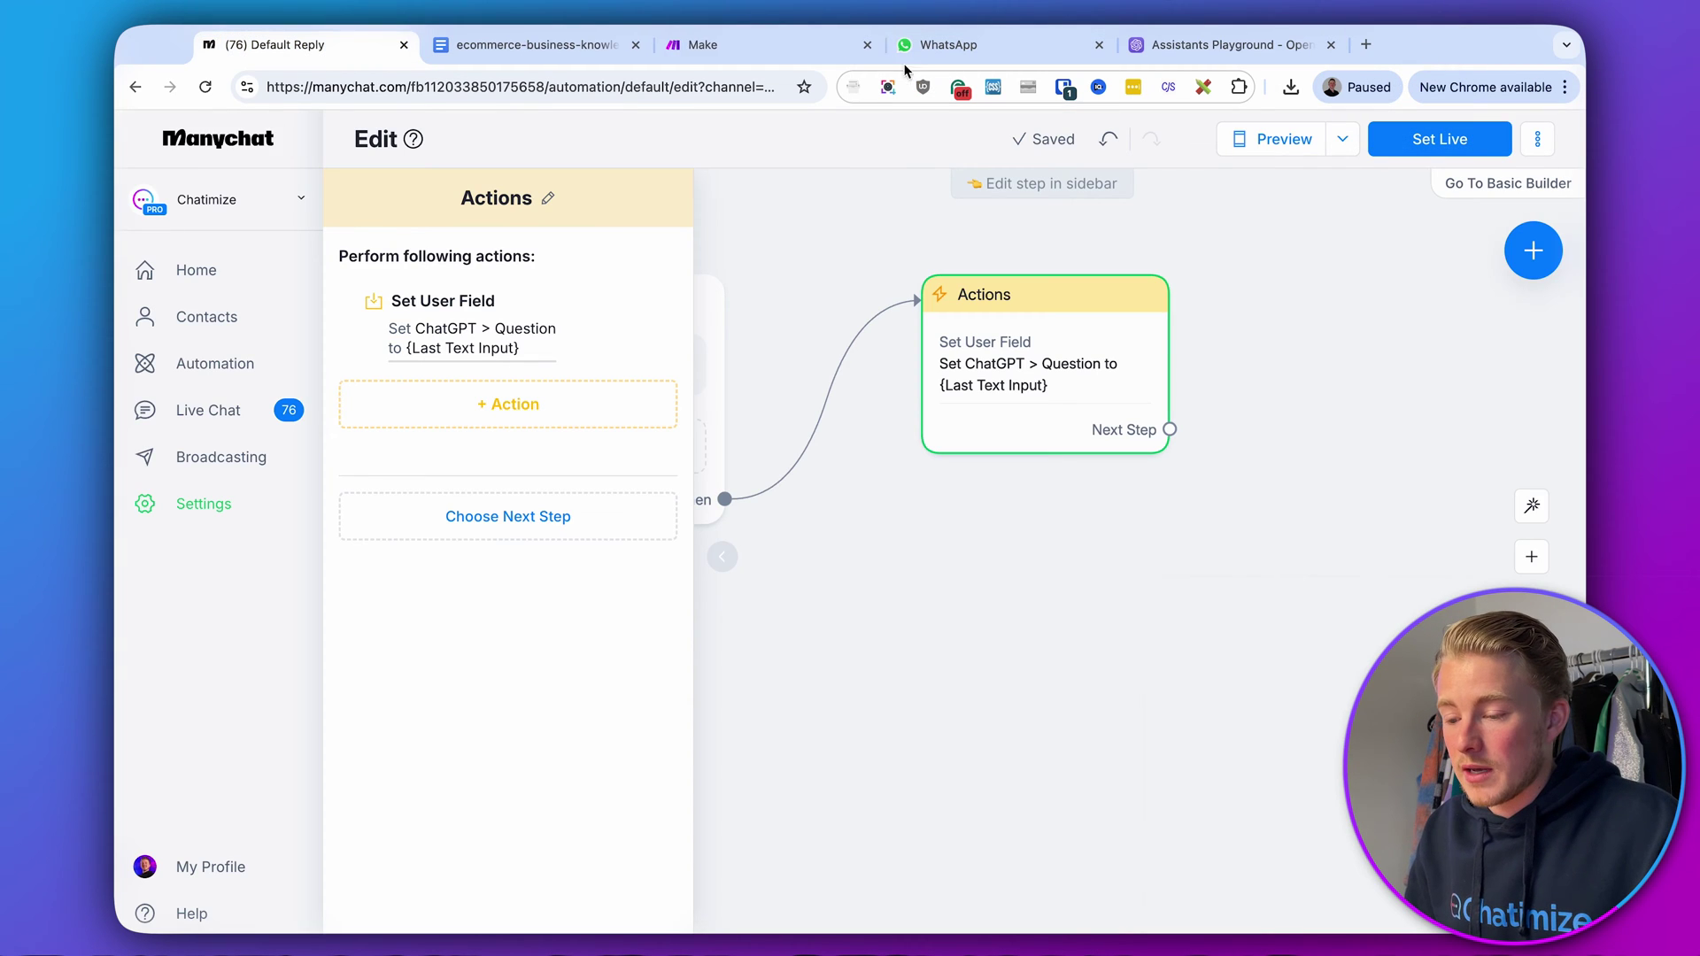
- Switch to Make and create a new scenario, dismissing the module picker
click(738, 42)
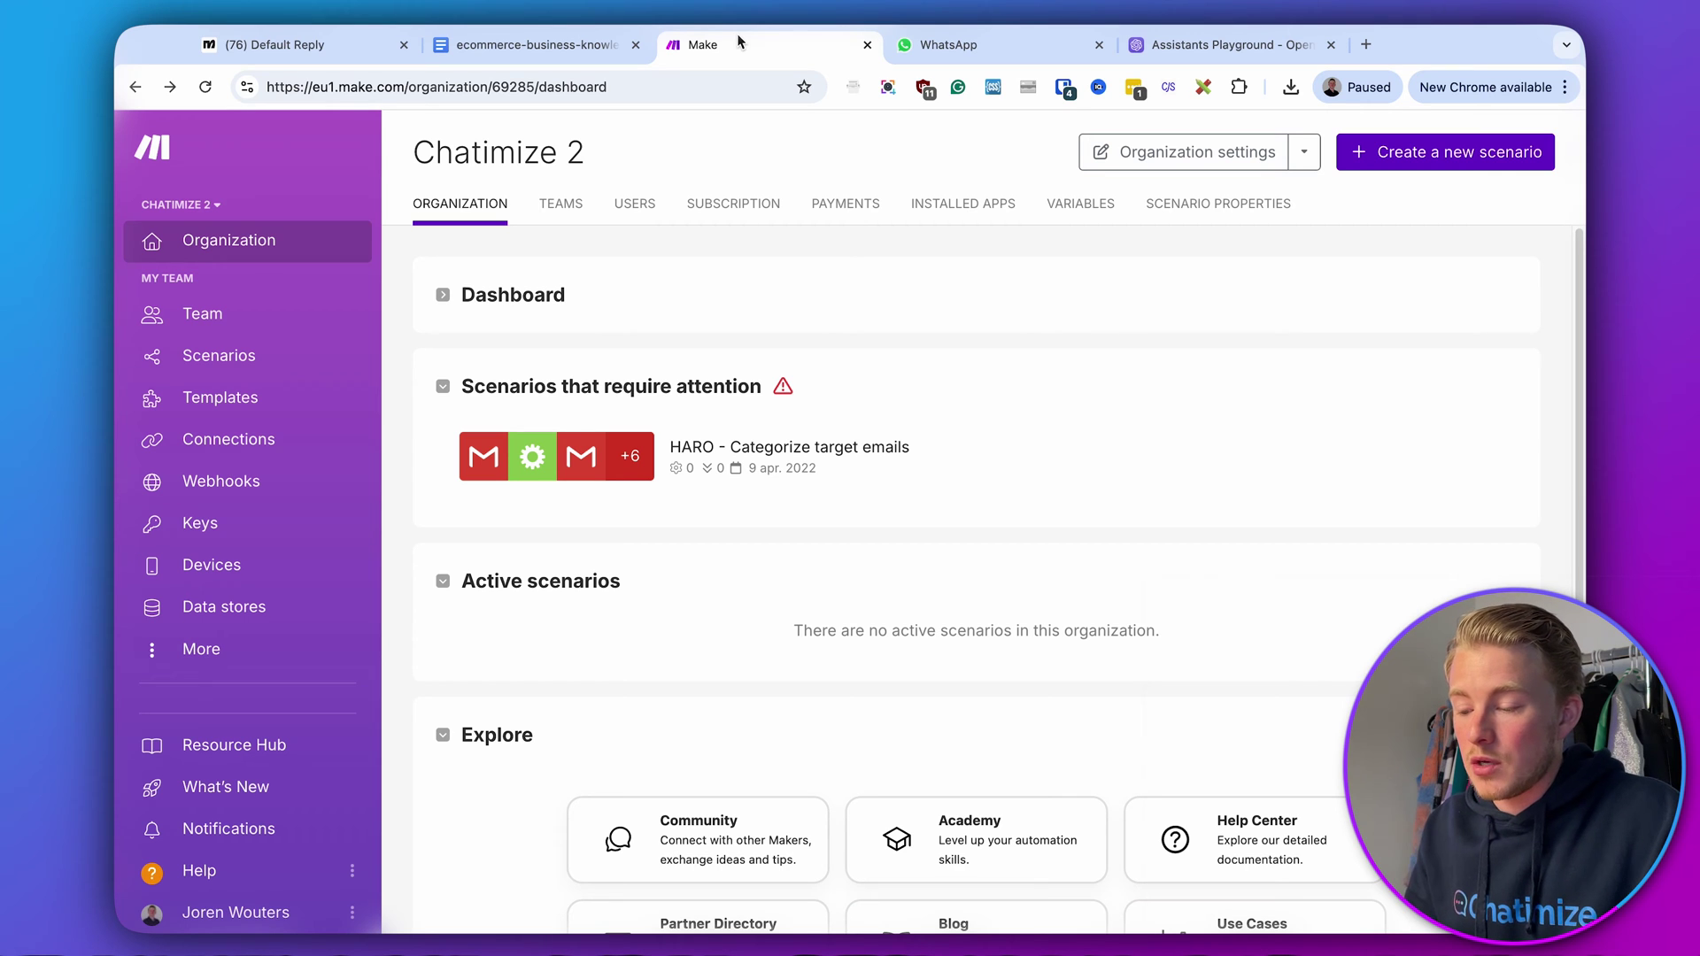
click(1427, 160)
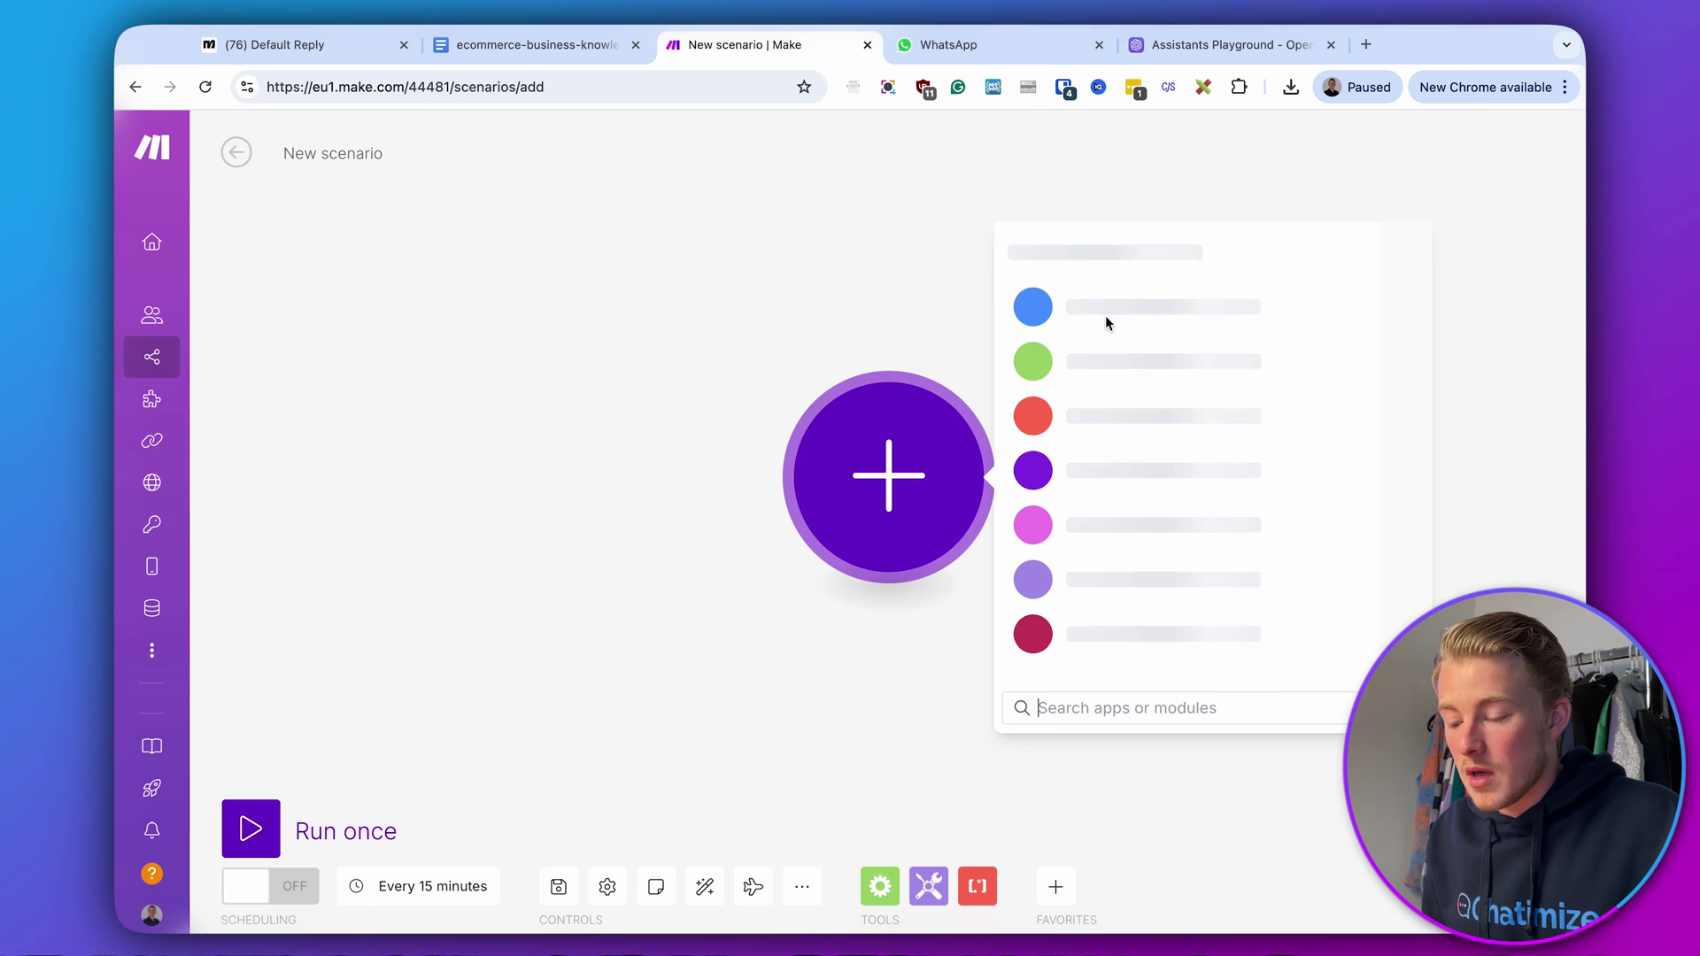
click(915, 301)
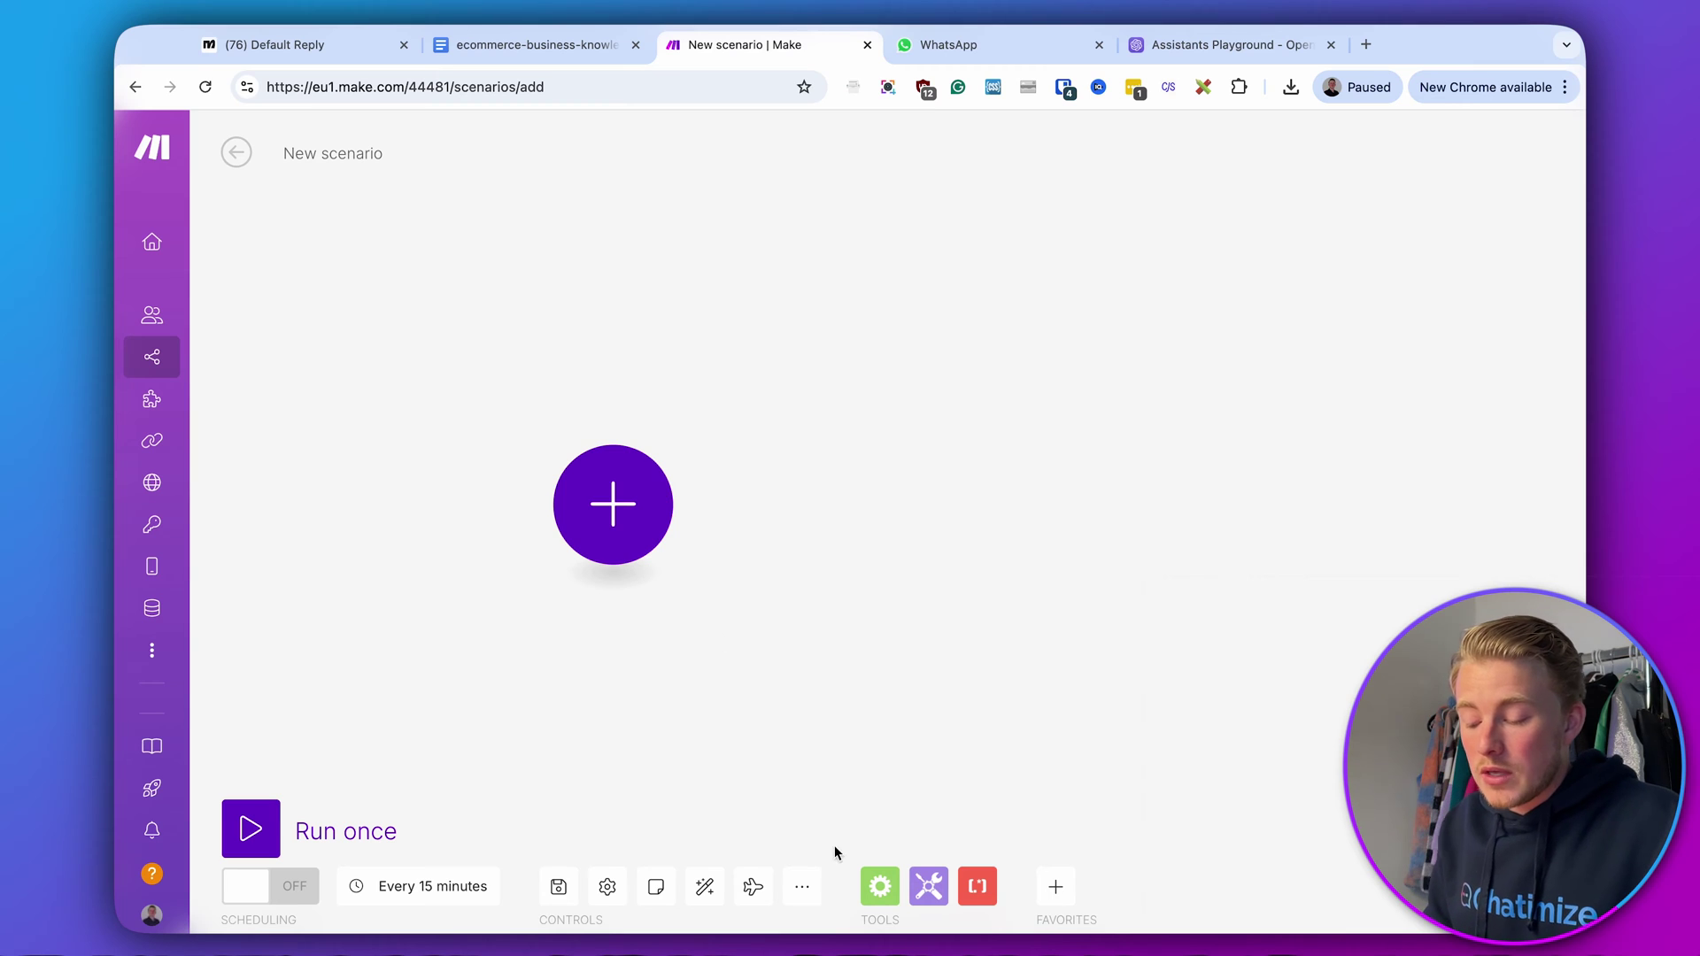
- Import the blueprint file "ChatGPT __ Manychat Integration.json" into the new scenario
click(802, 886)
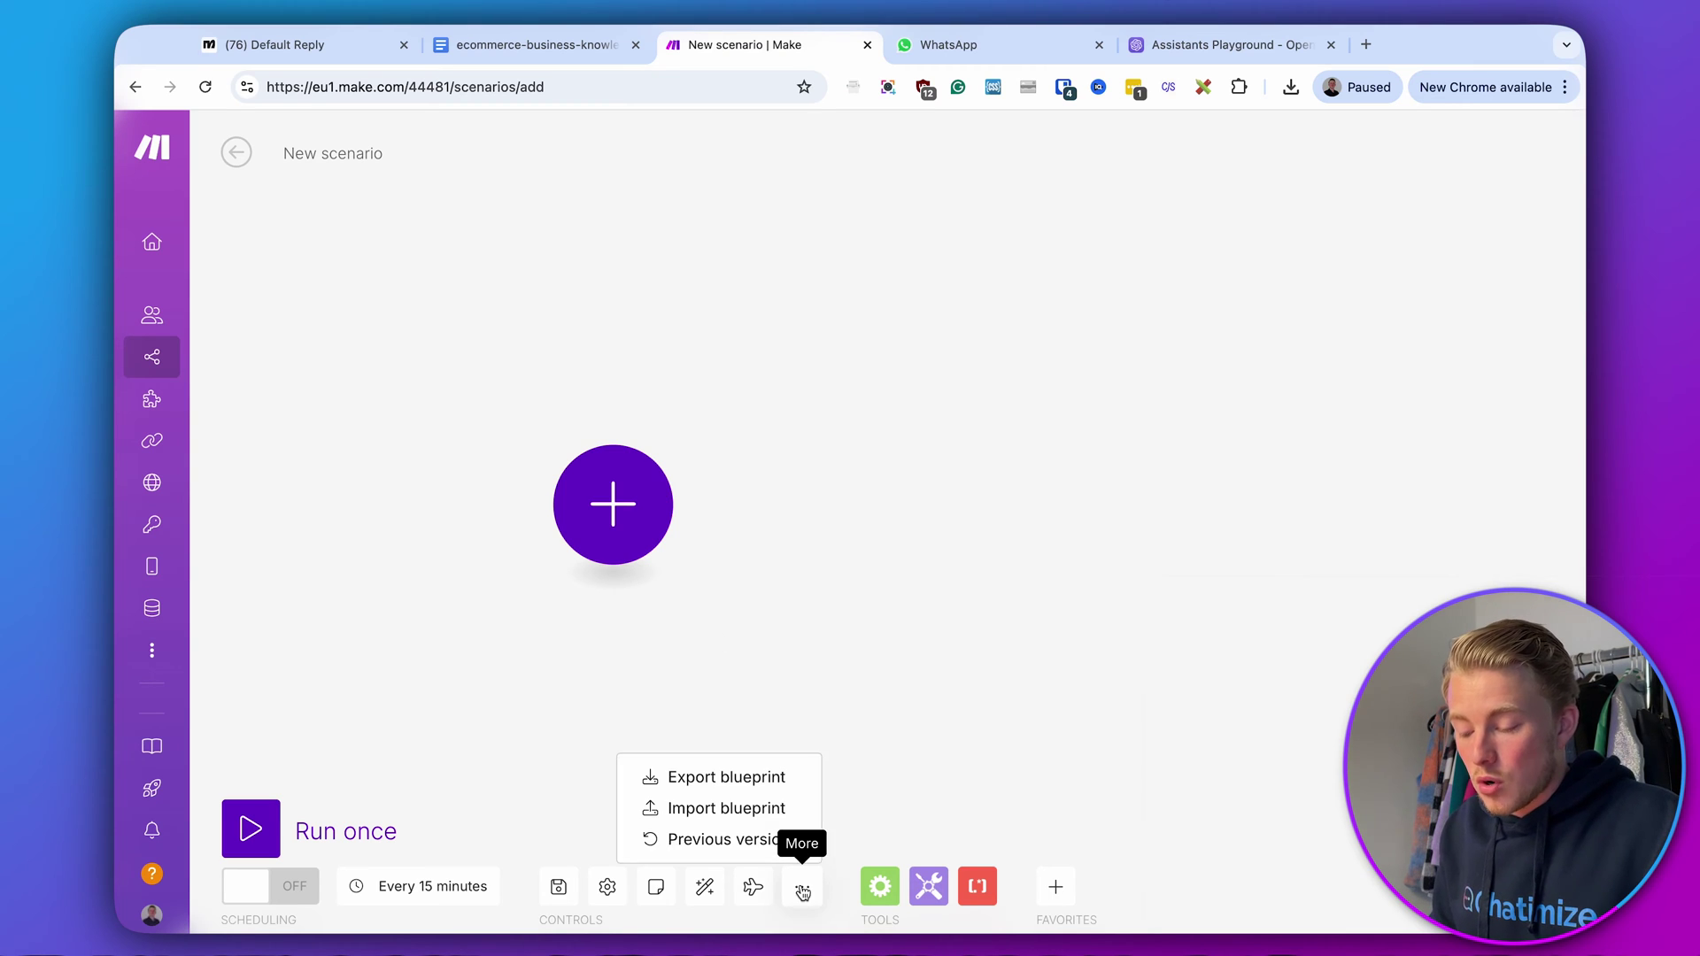
click(742, 808)
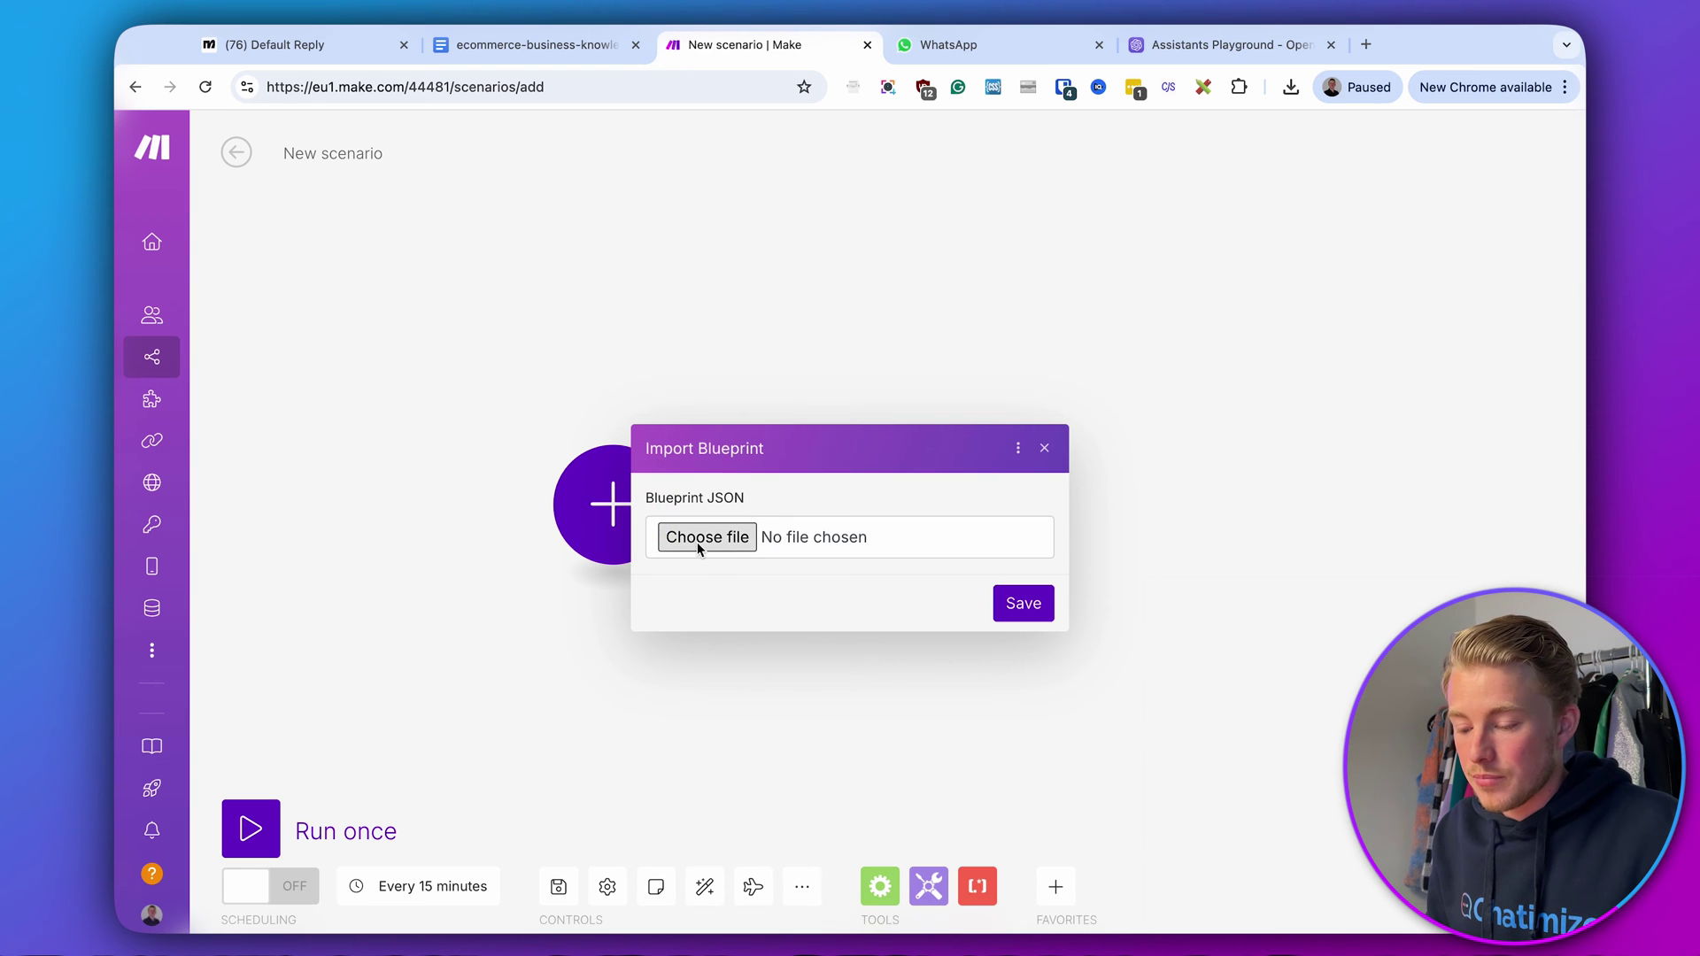
click(699, 542)
double_click(475, 342)
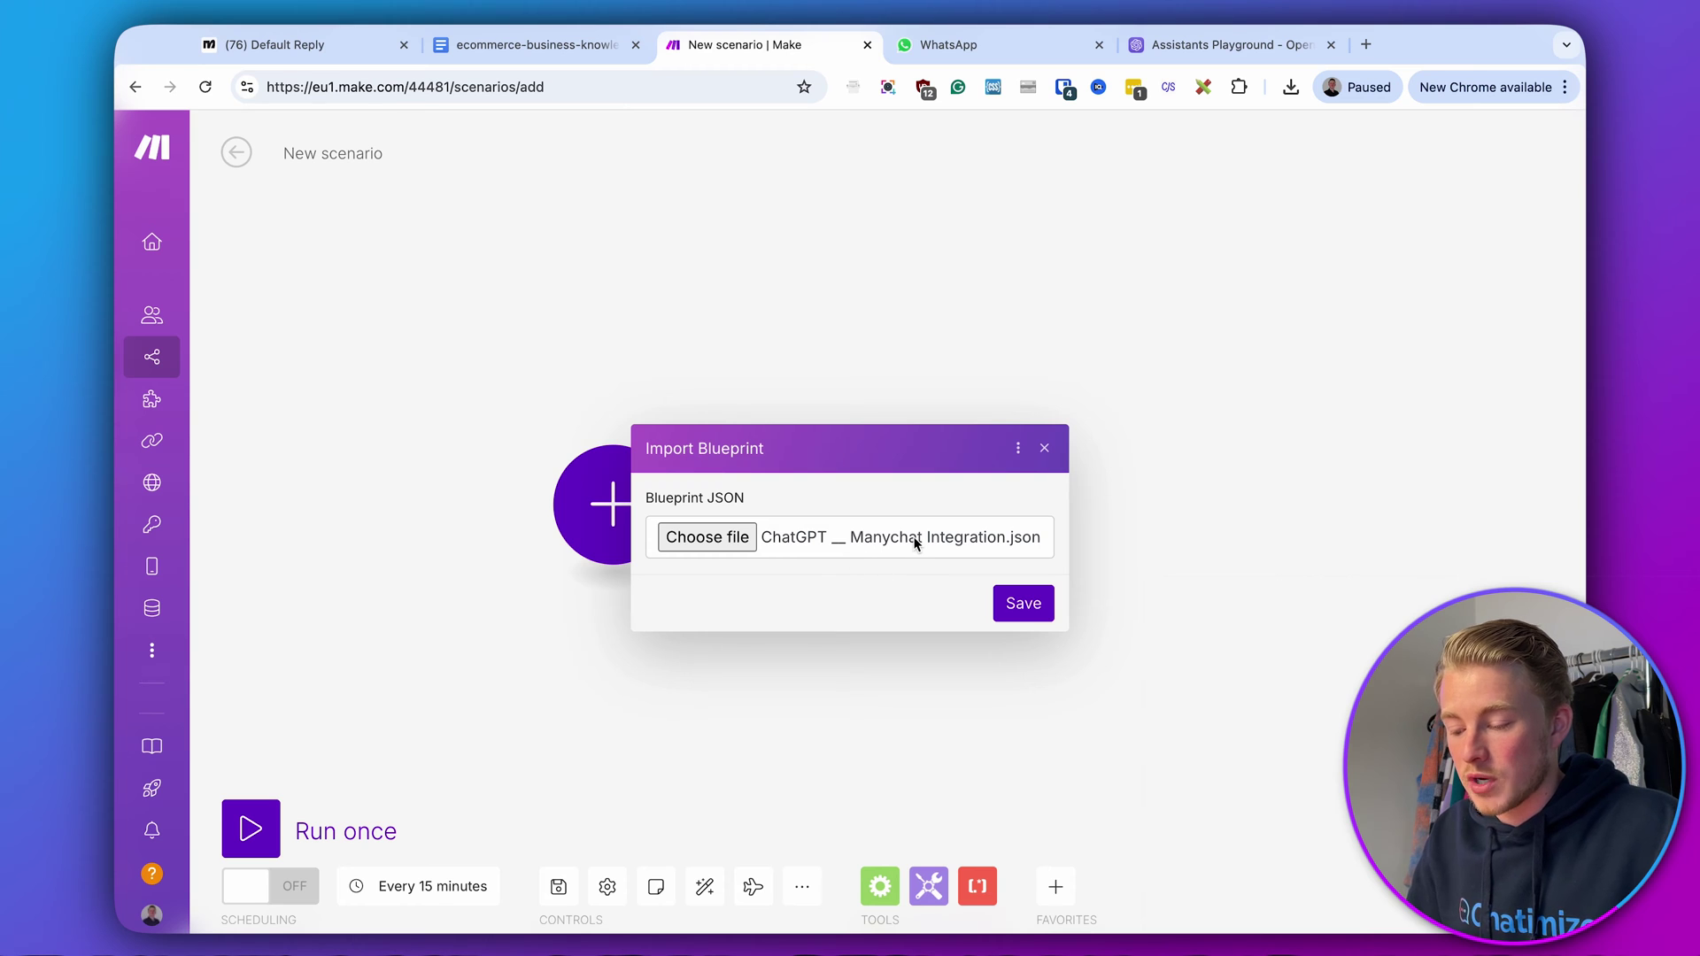
click(1015, 603)
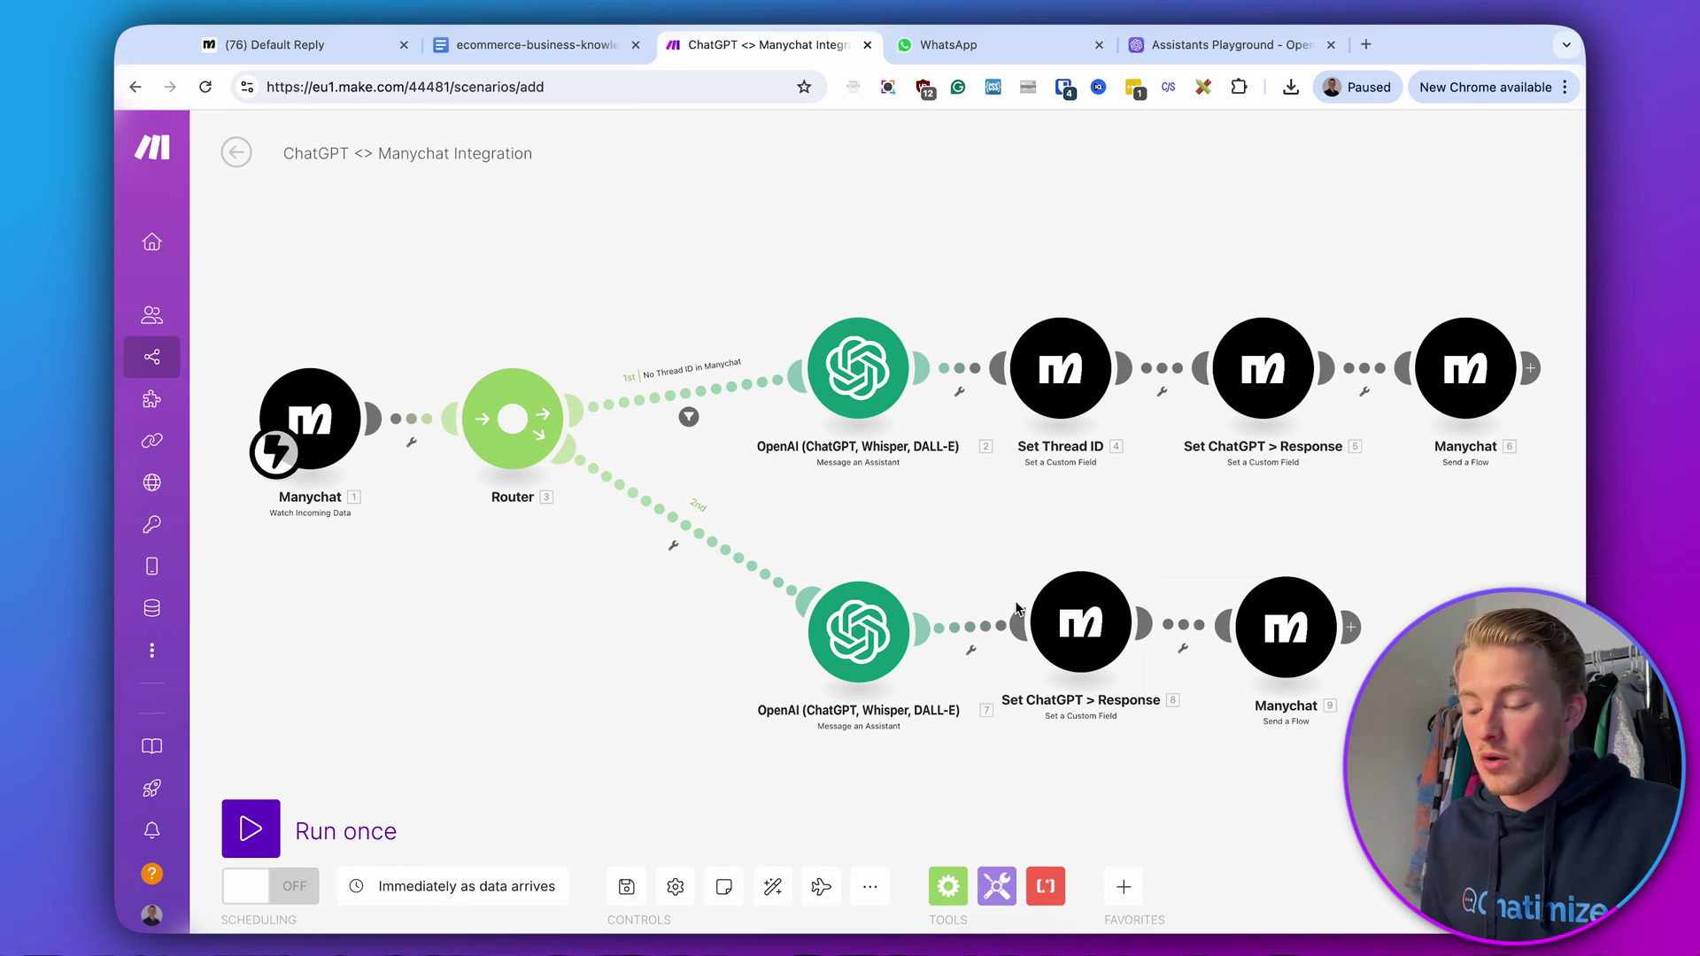
- Examine the imported scenario from the Manychat trigger and router through both OpenAI branches to their final Manychat modules
scroll(568, 566, left, 3)
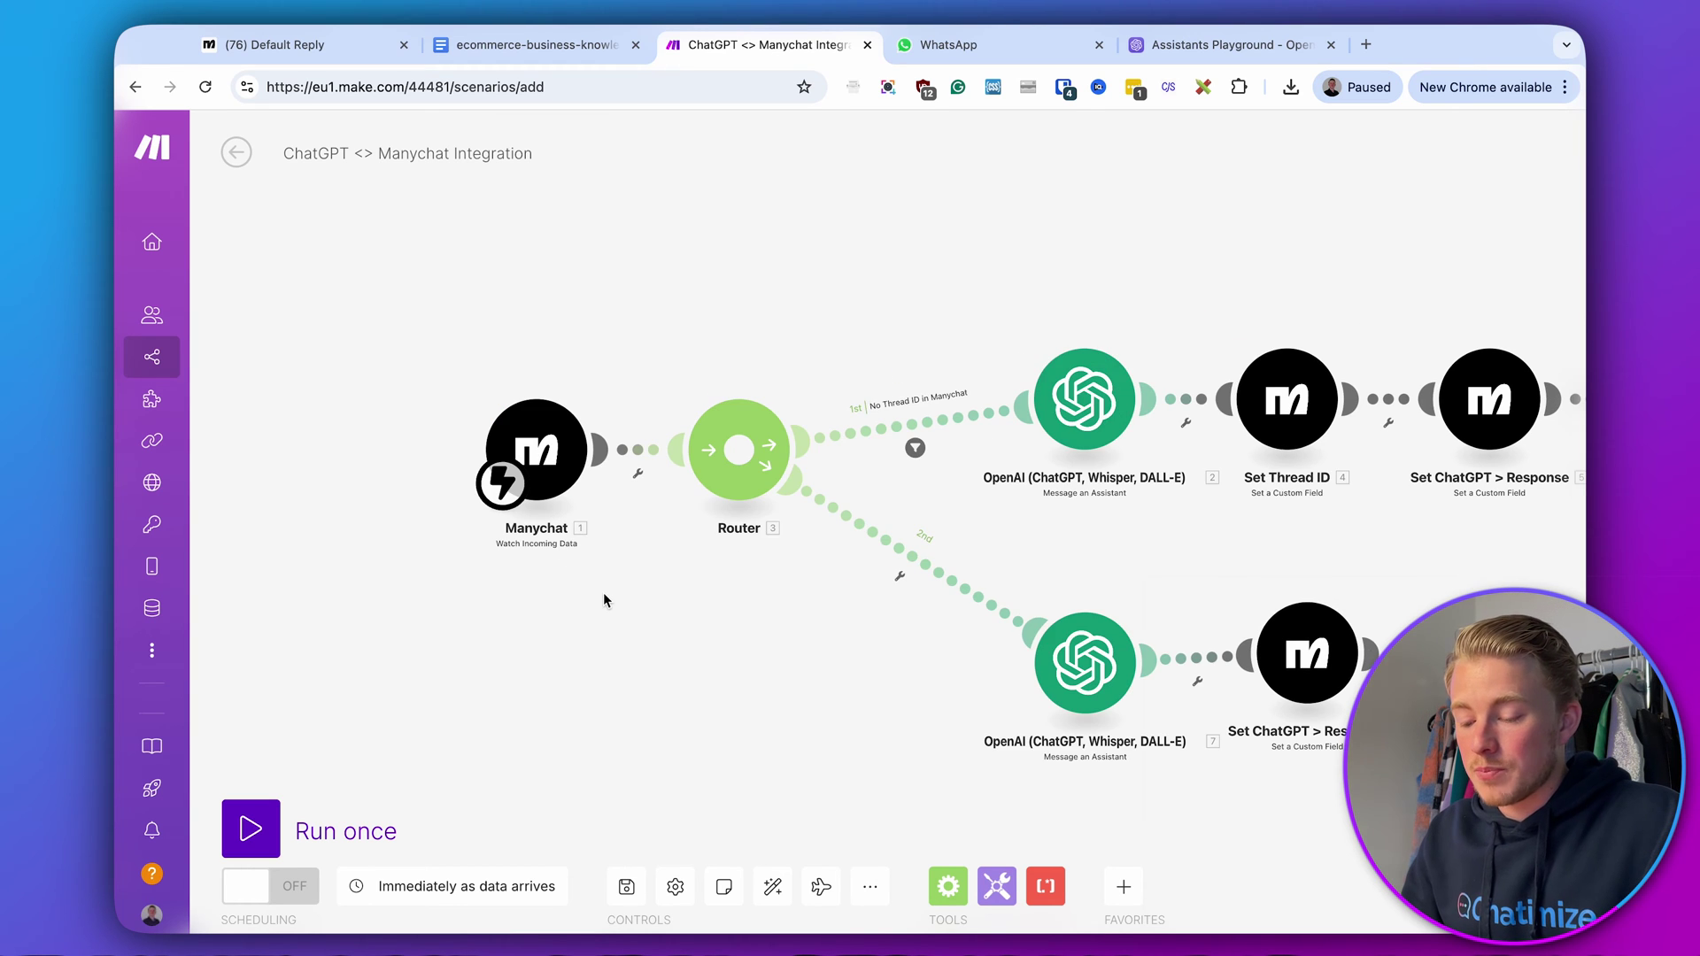
scroll(603, 592, up, 5)
scroll(678, 641, down, 5)
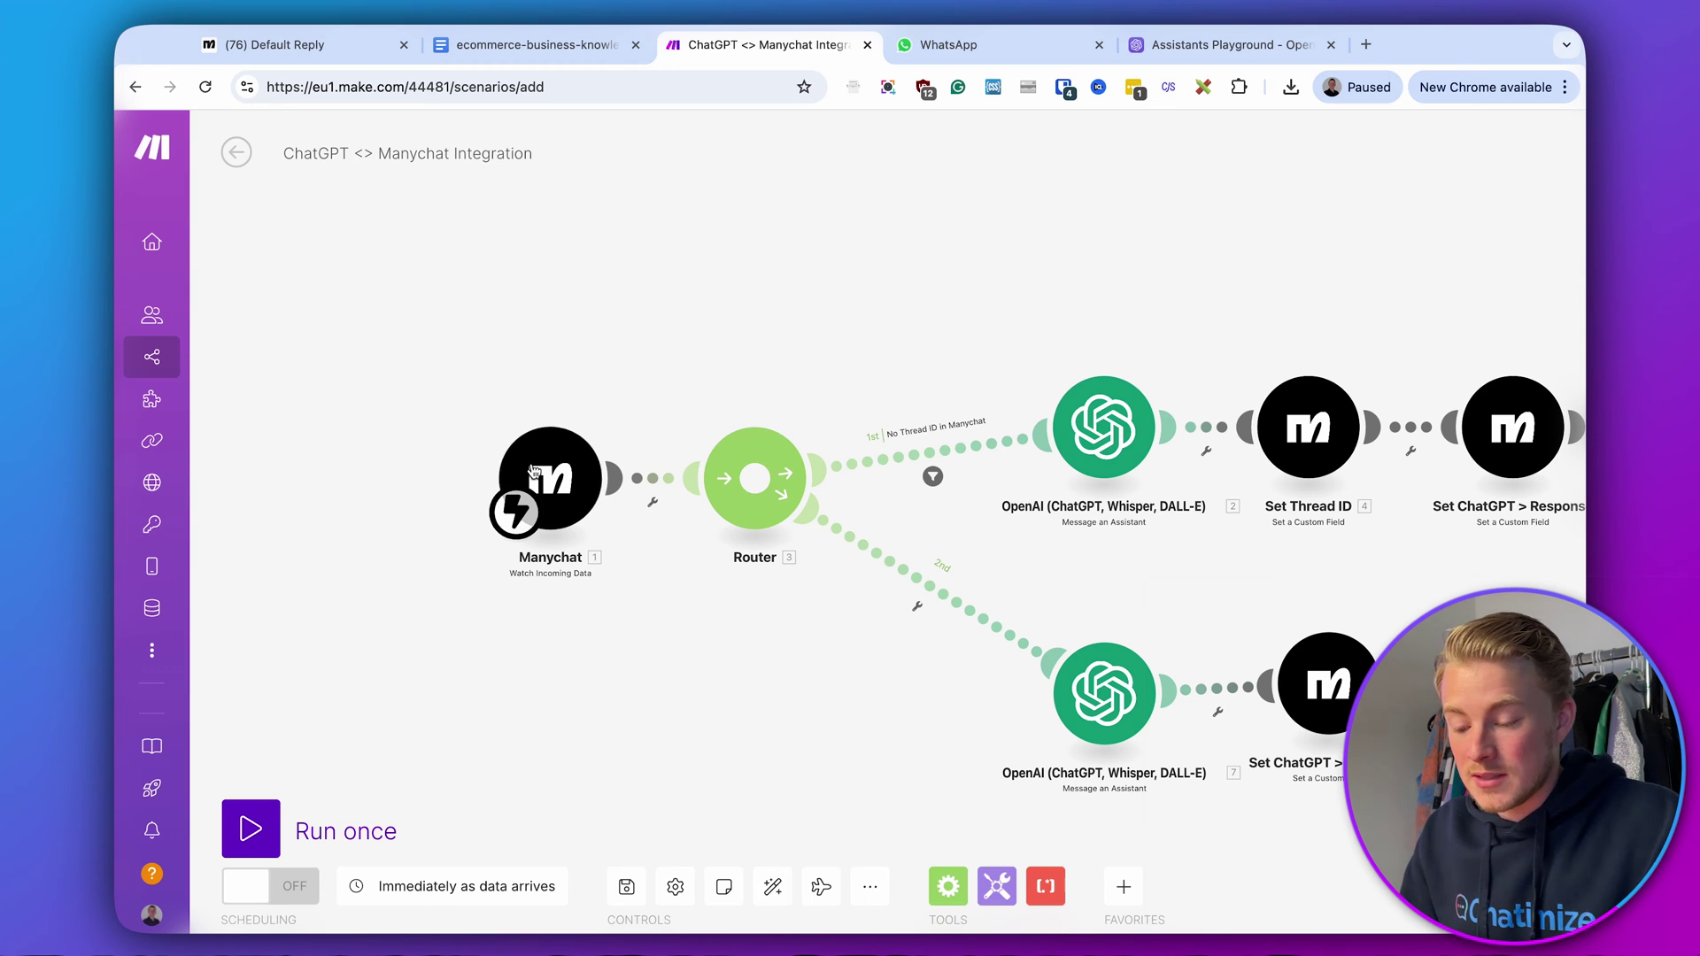
scroll(644, 577, right, 3)
scroll(643, 577, right, 1)
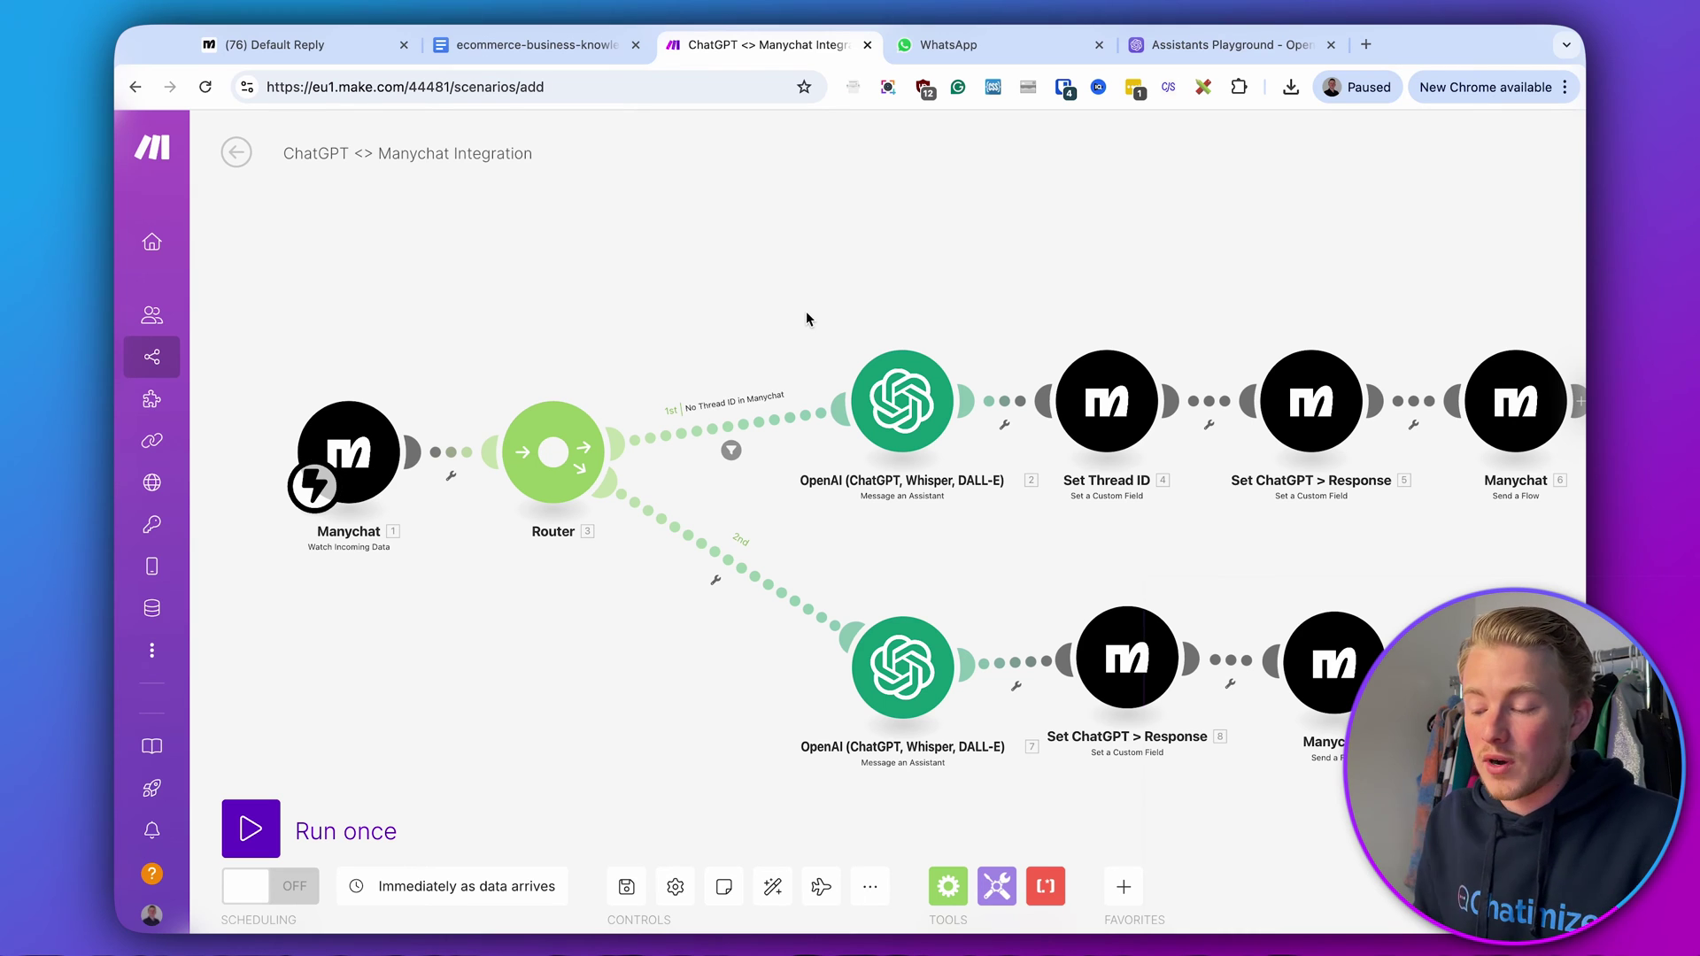
scroll(806, 314, right, 3)
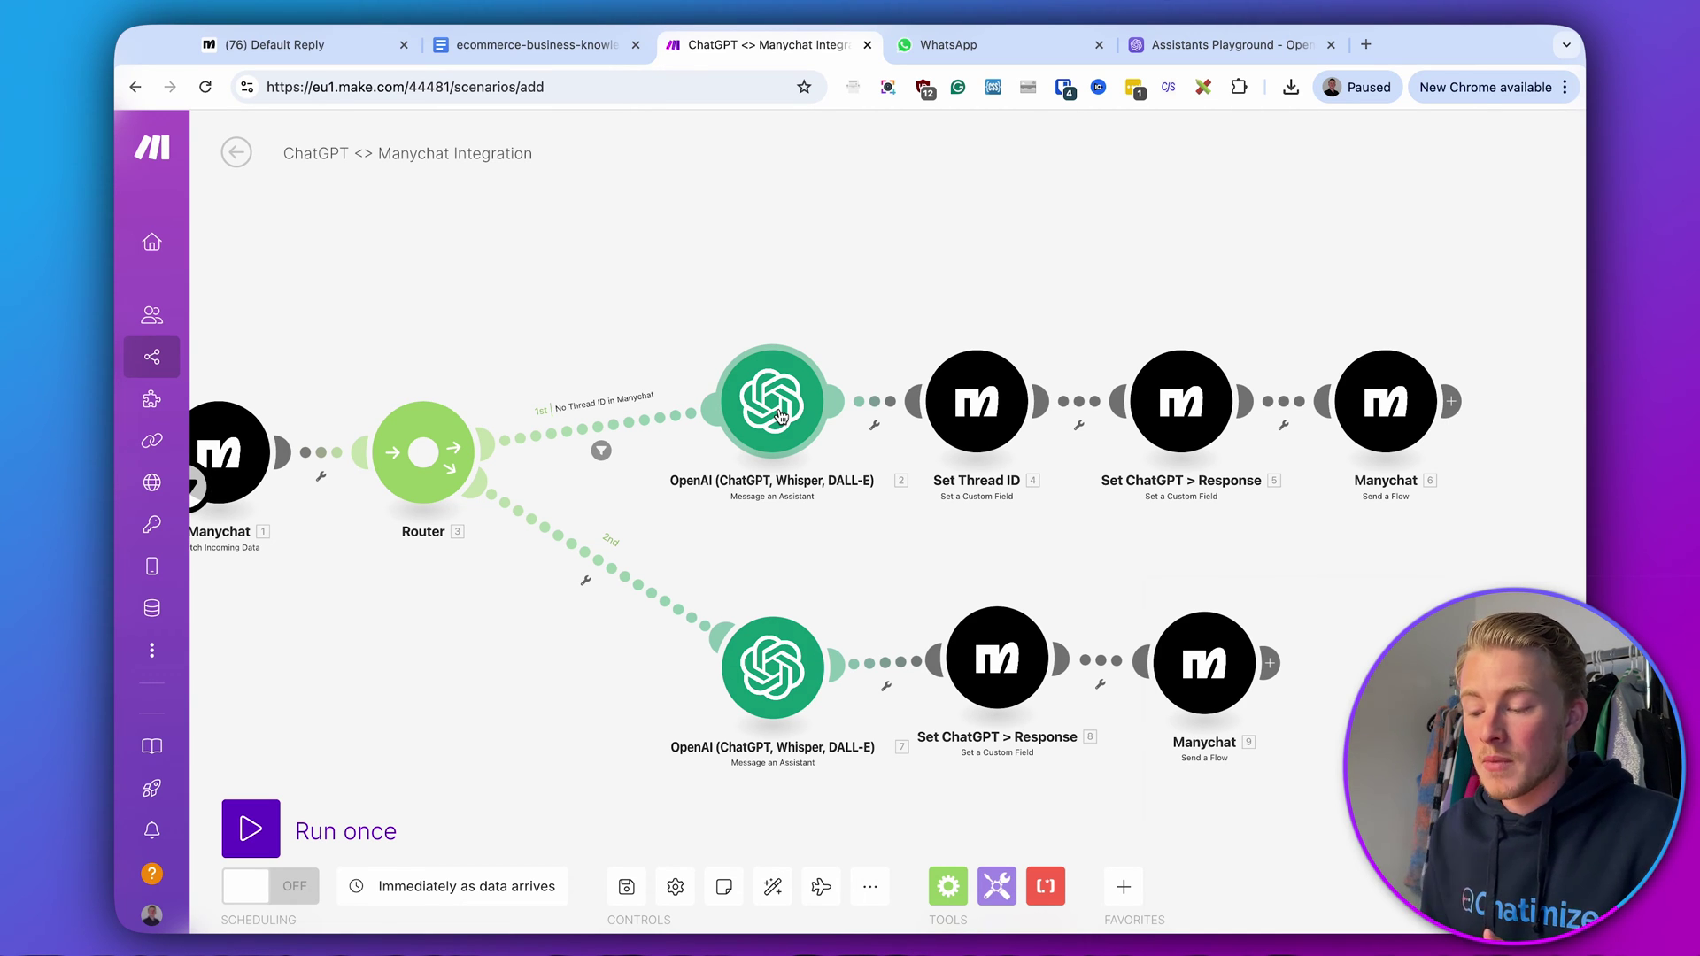
scroll(856, 279, right, 3)
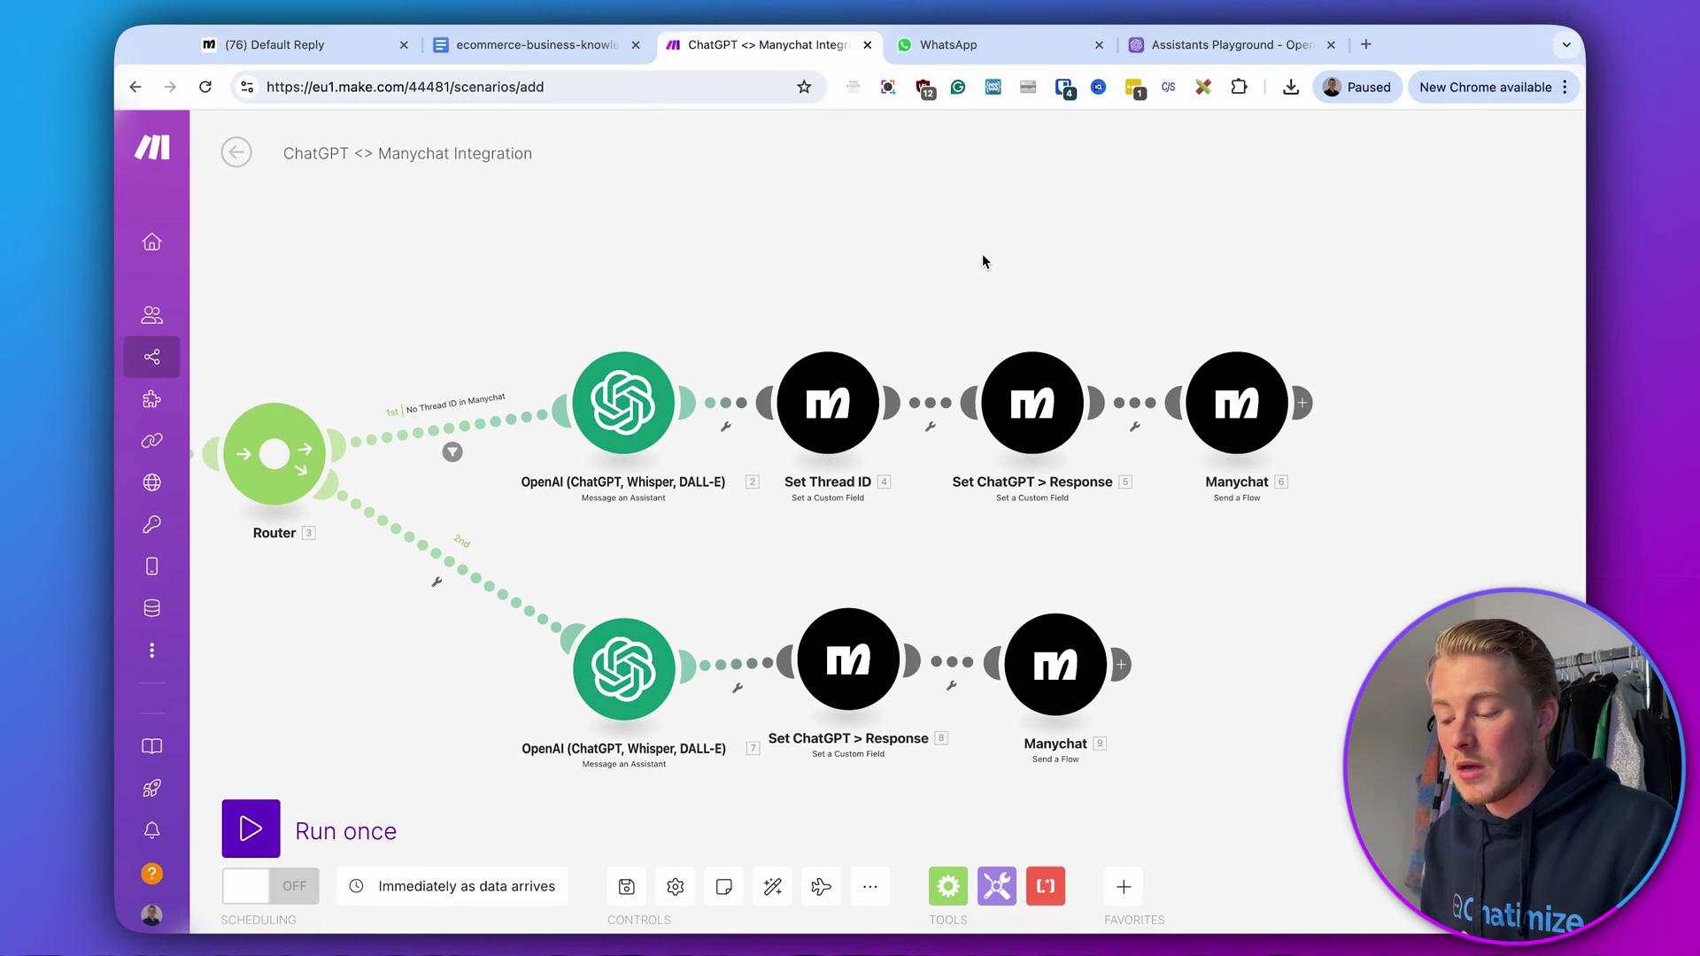
drag(986, 259, 846, 264)
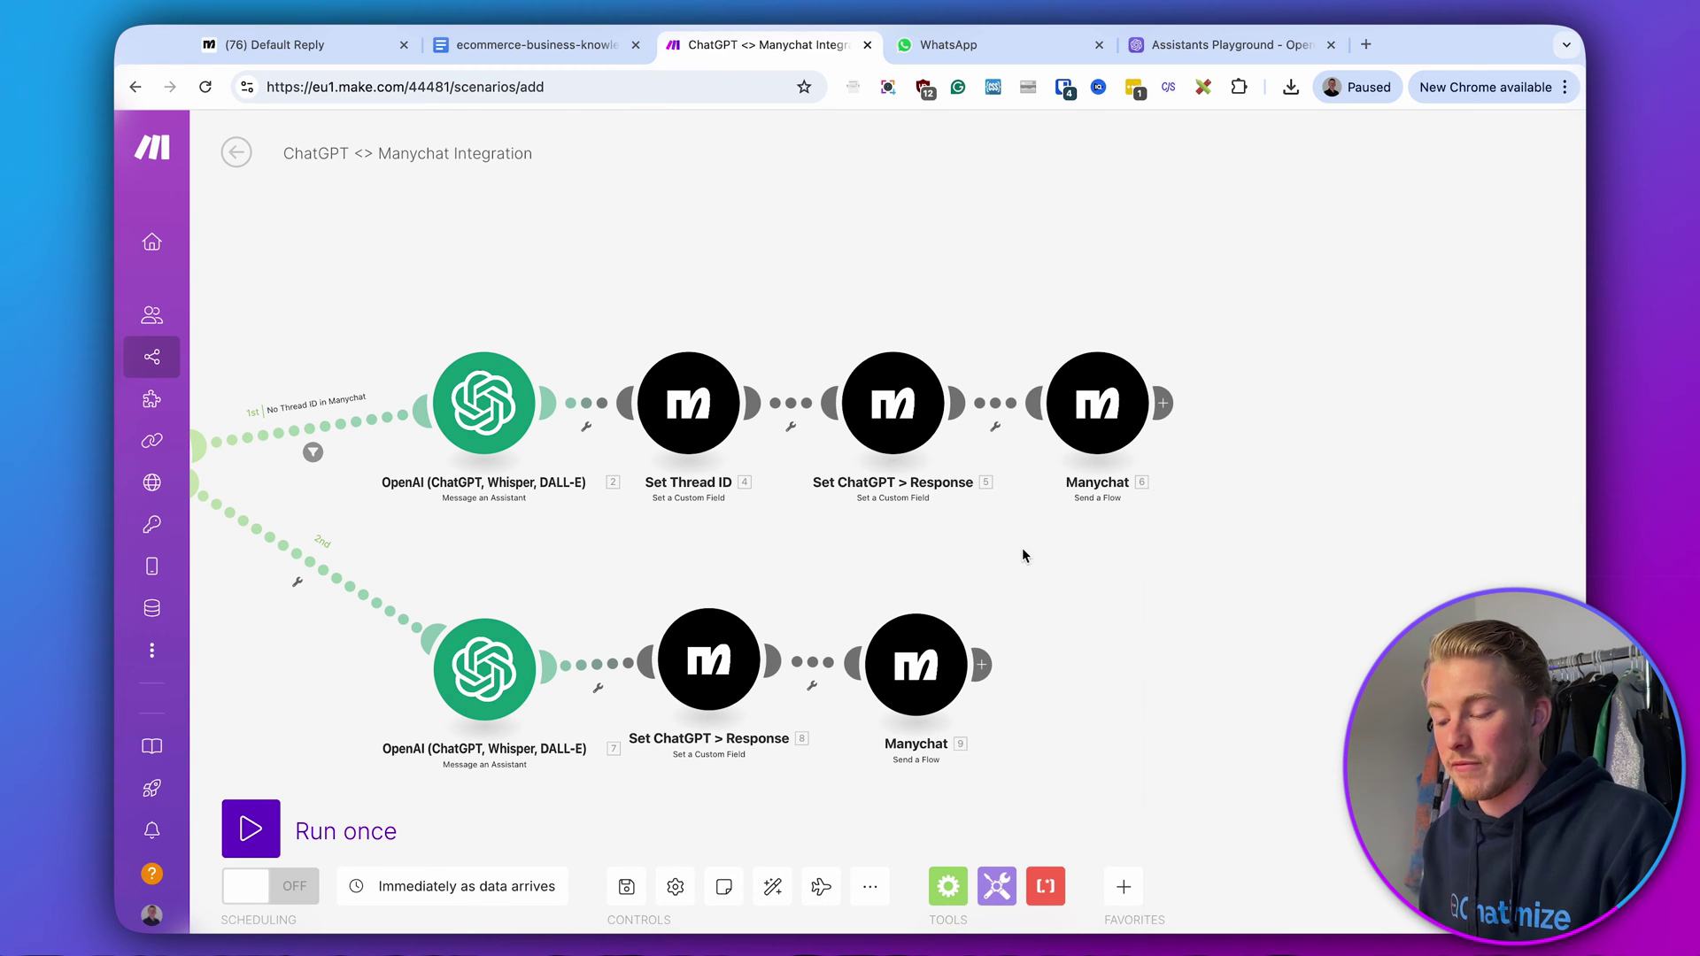
scroll(1035, 523, left, 6)
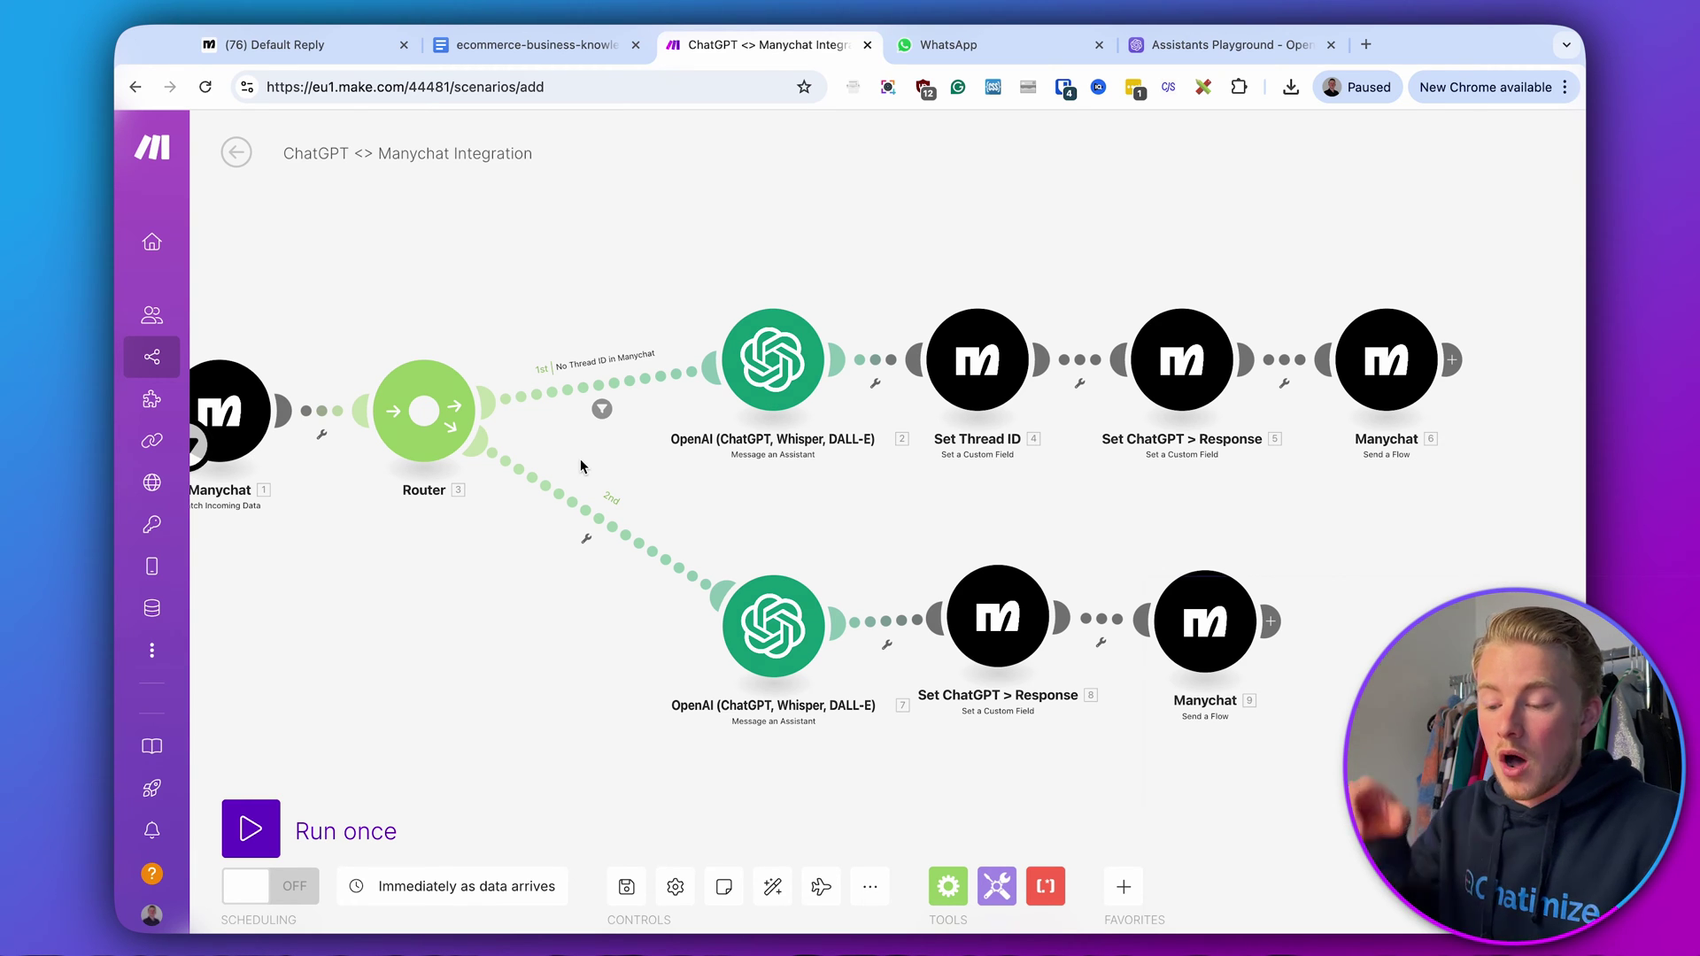
scroll(699, 523, right, 3)
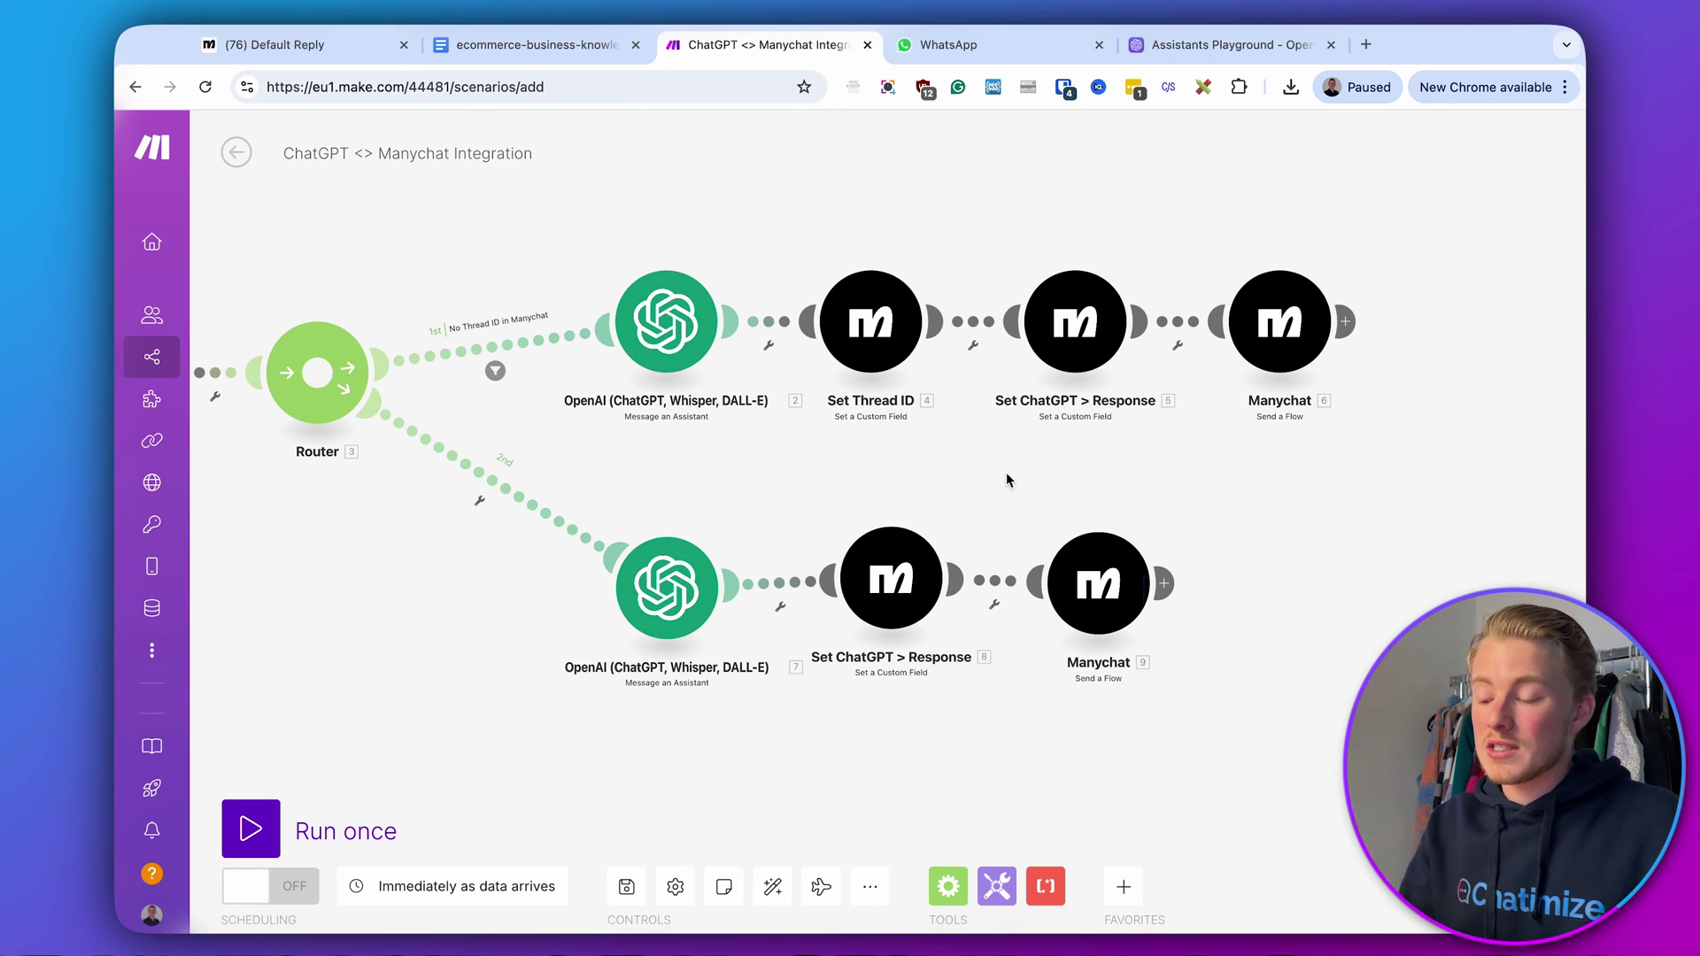
- Start a new webhook in the Manychat trigger module and name it "Send question to ChatGPT (Tutorial)"
drag(728, 463, 1016, 520)
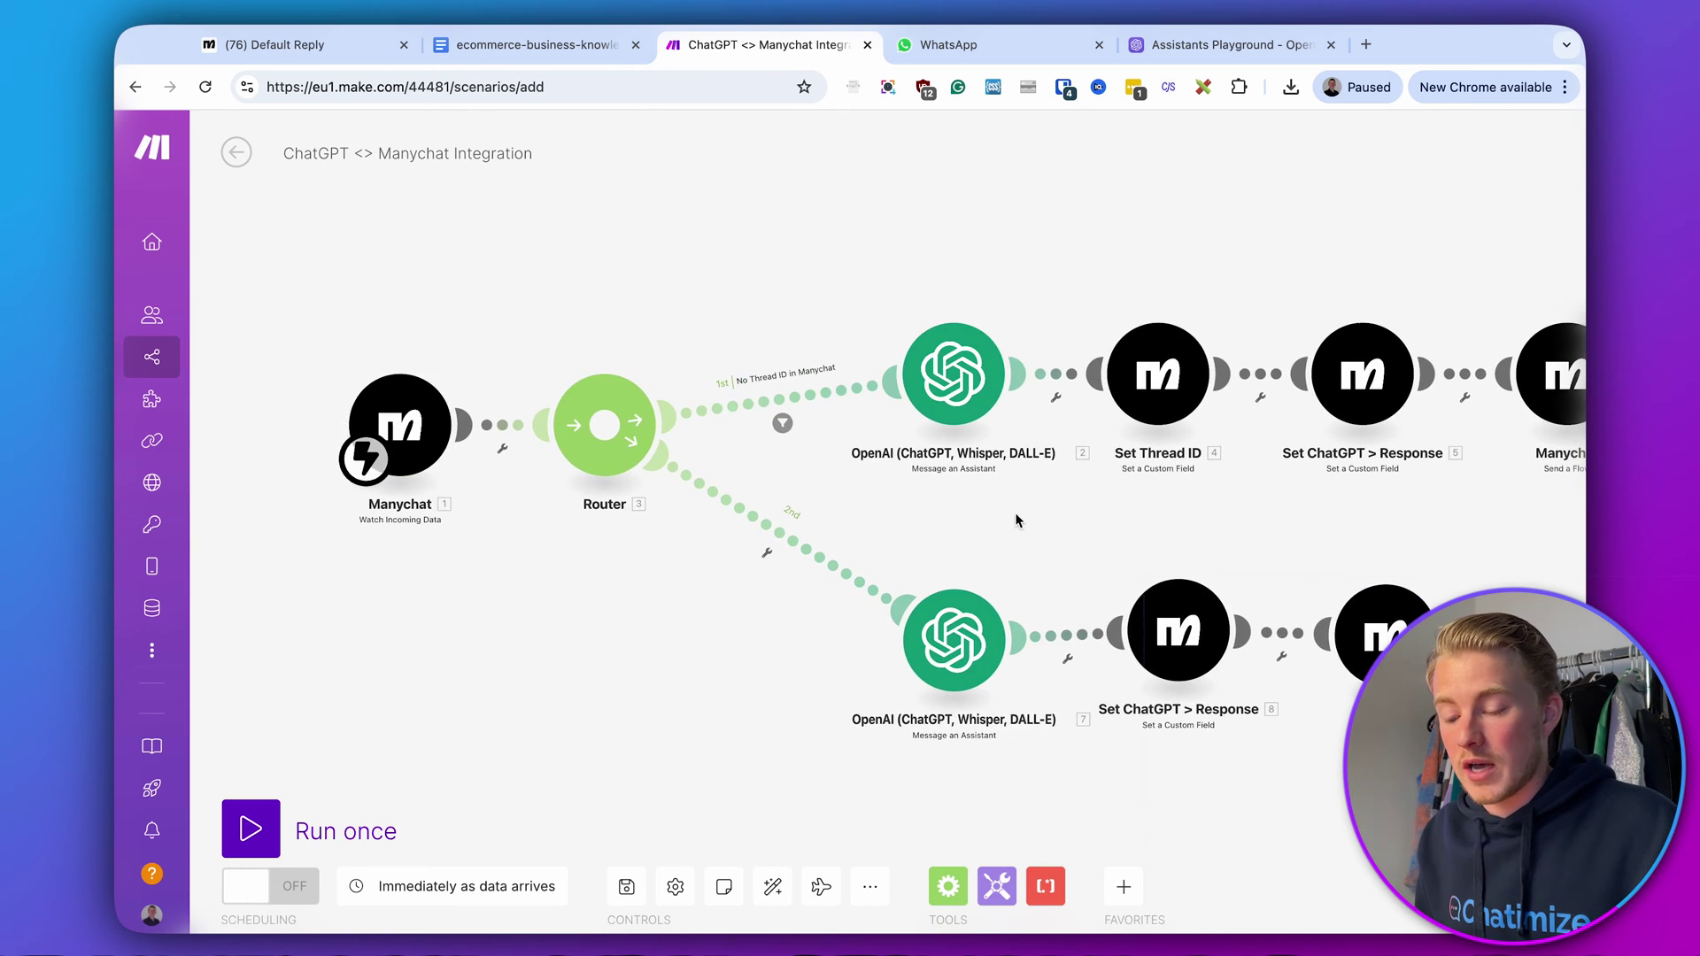
right_click(579, 595)
click(577, 575)
scroll(576, 576, left, 5)
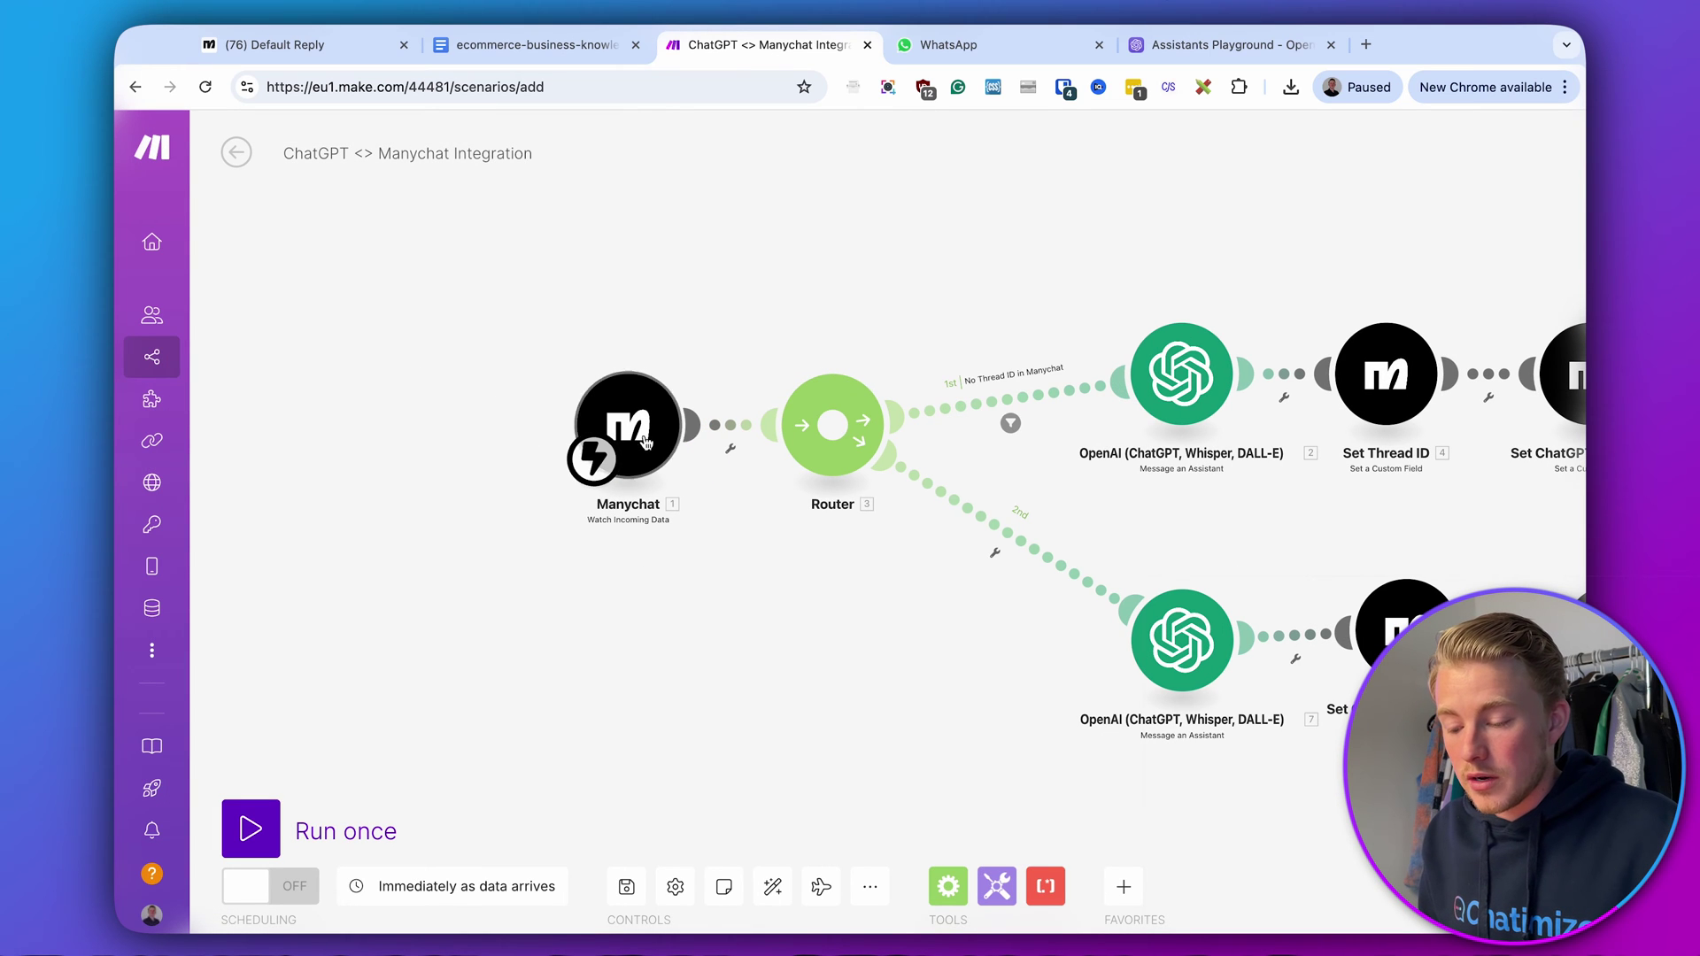
click(645, 443)
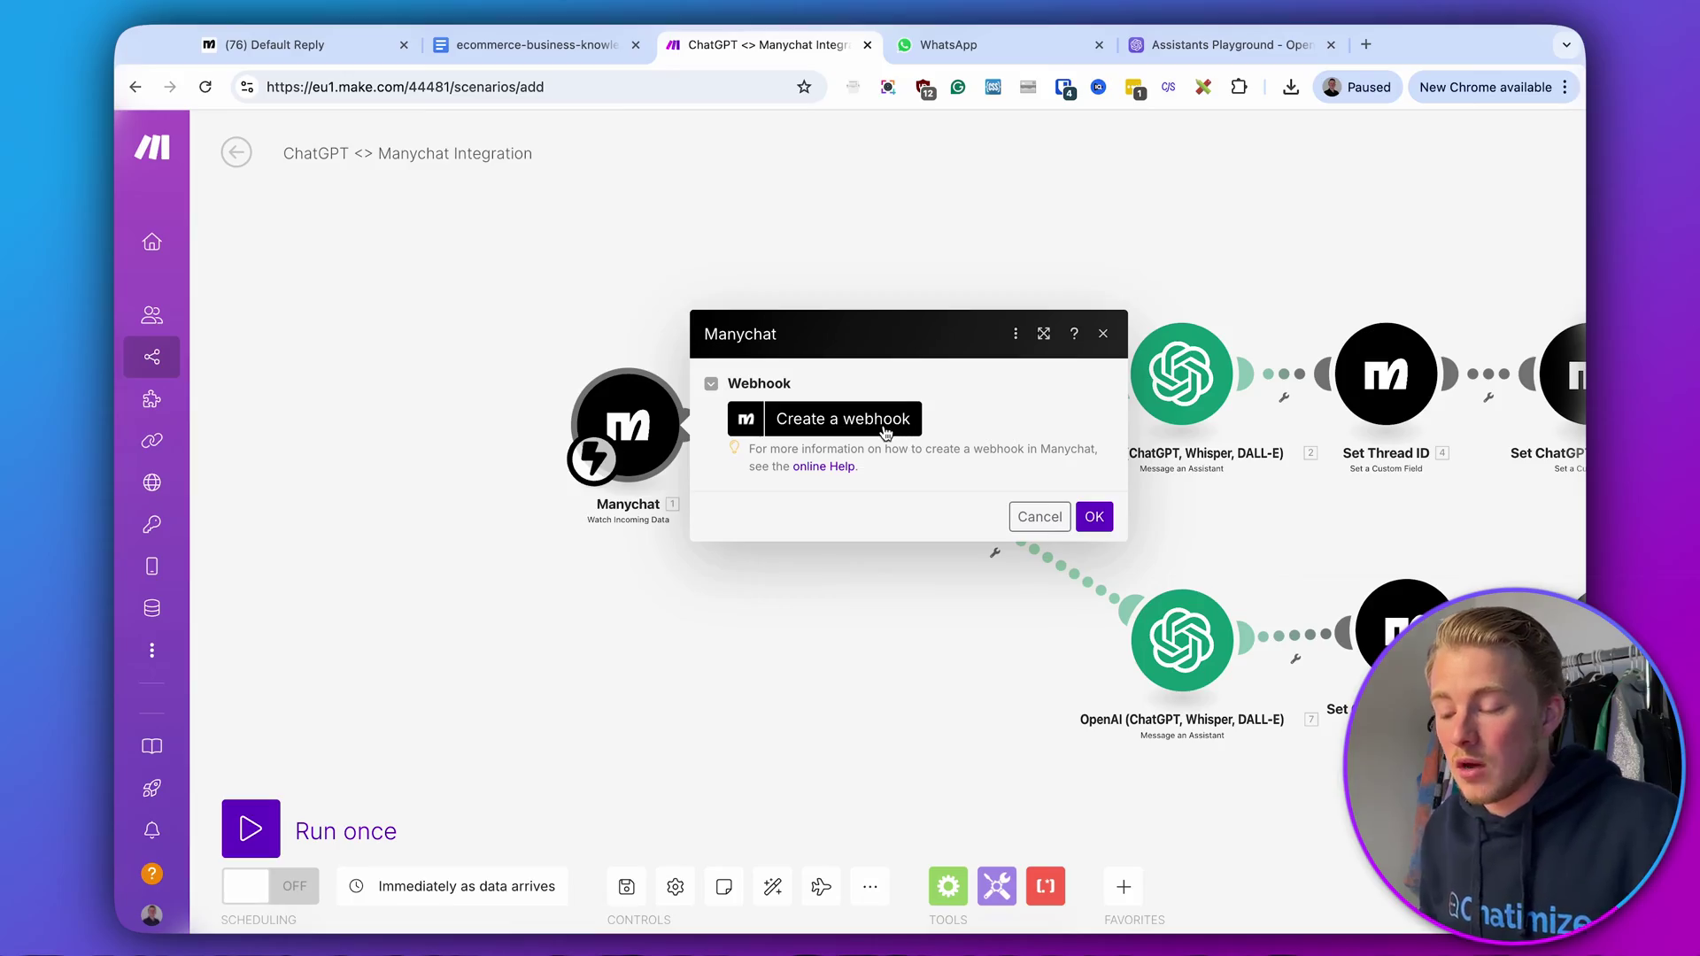
click(886, 432)
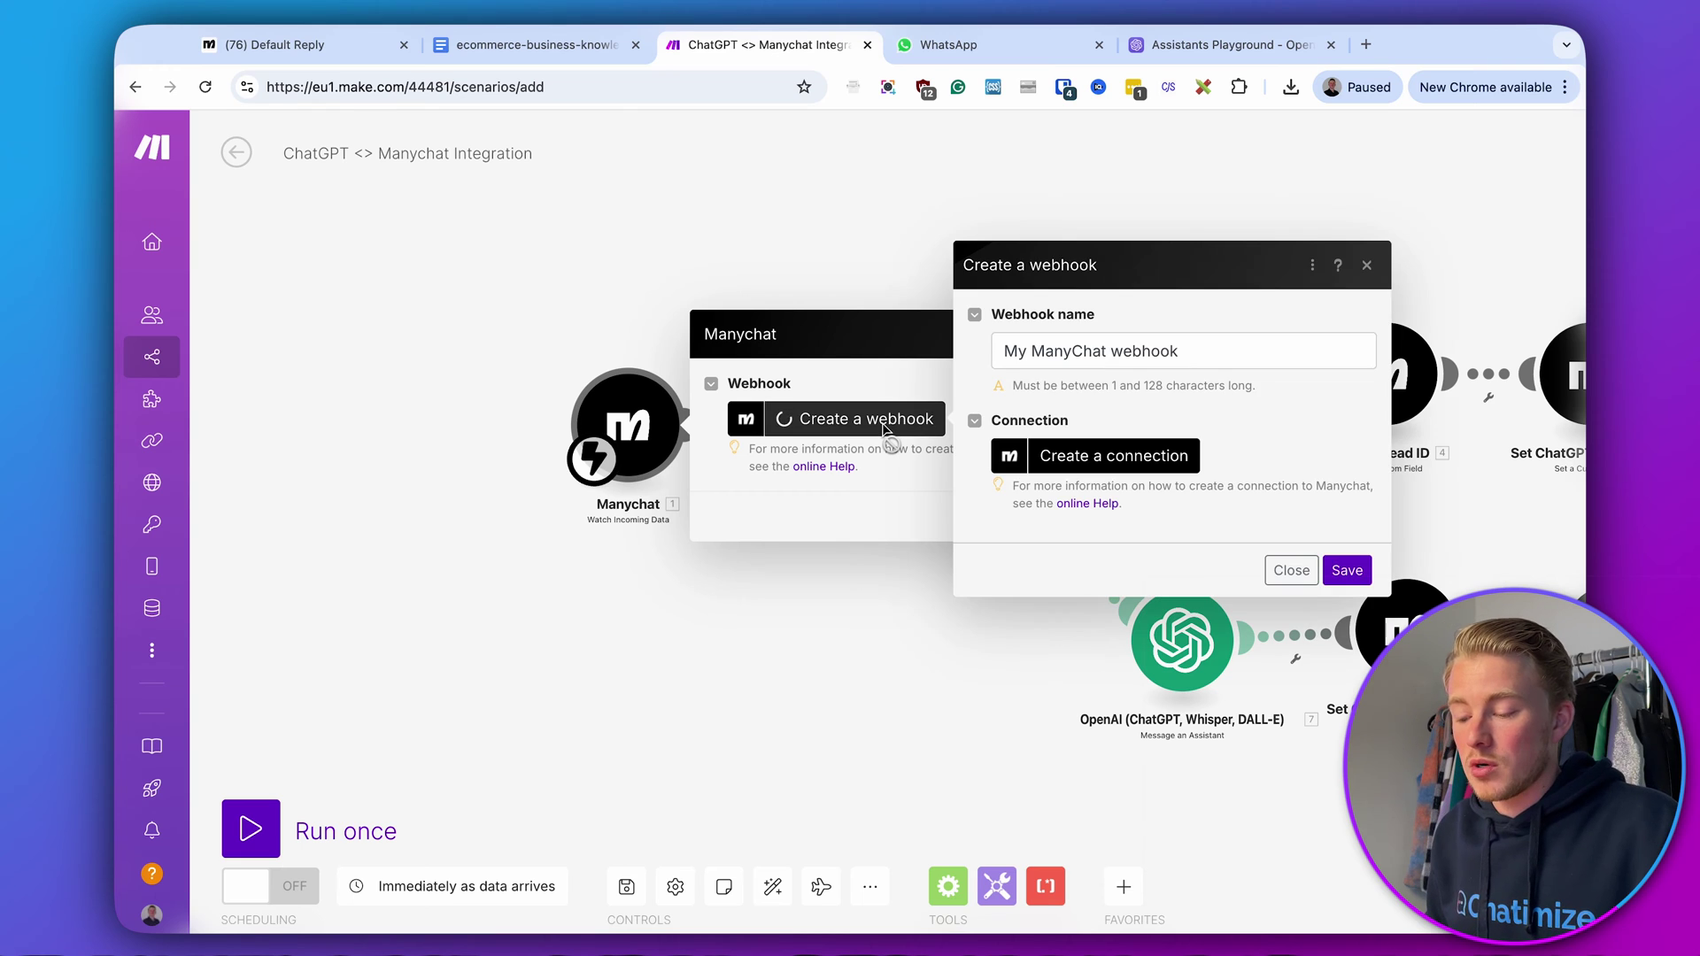
click(1118, 354)
triple_click(1118, 355)
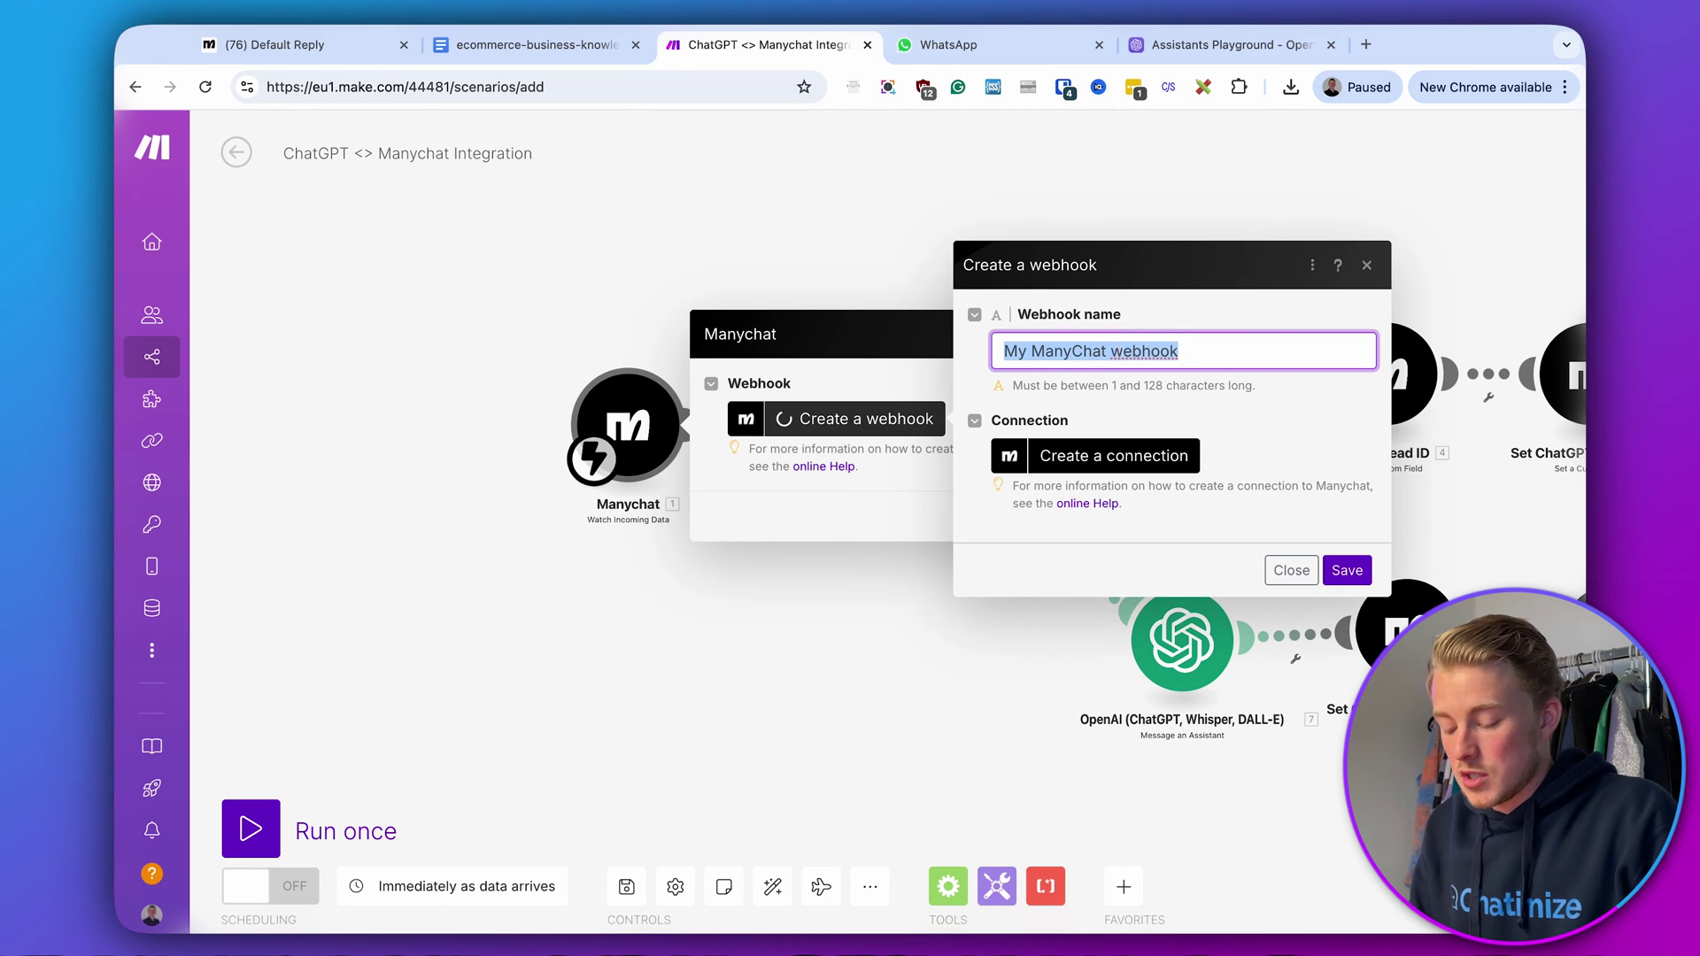
text(Send)
text(nd questio)
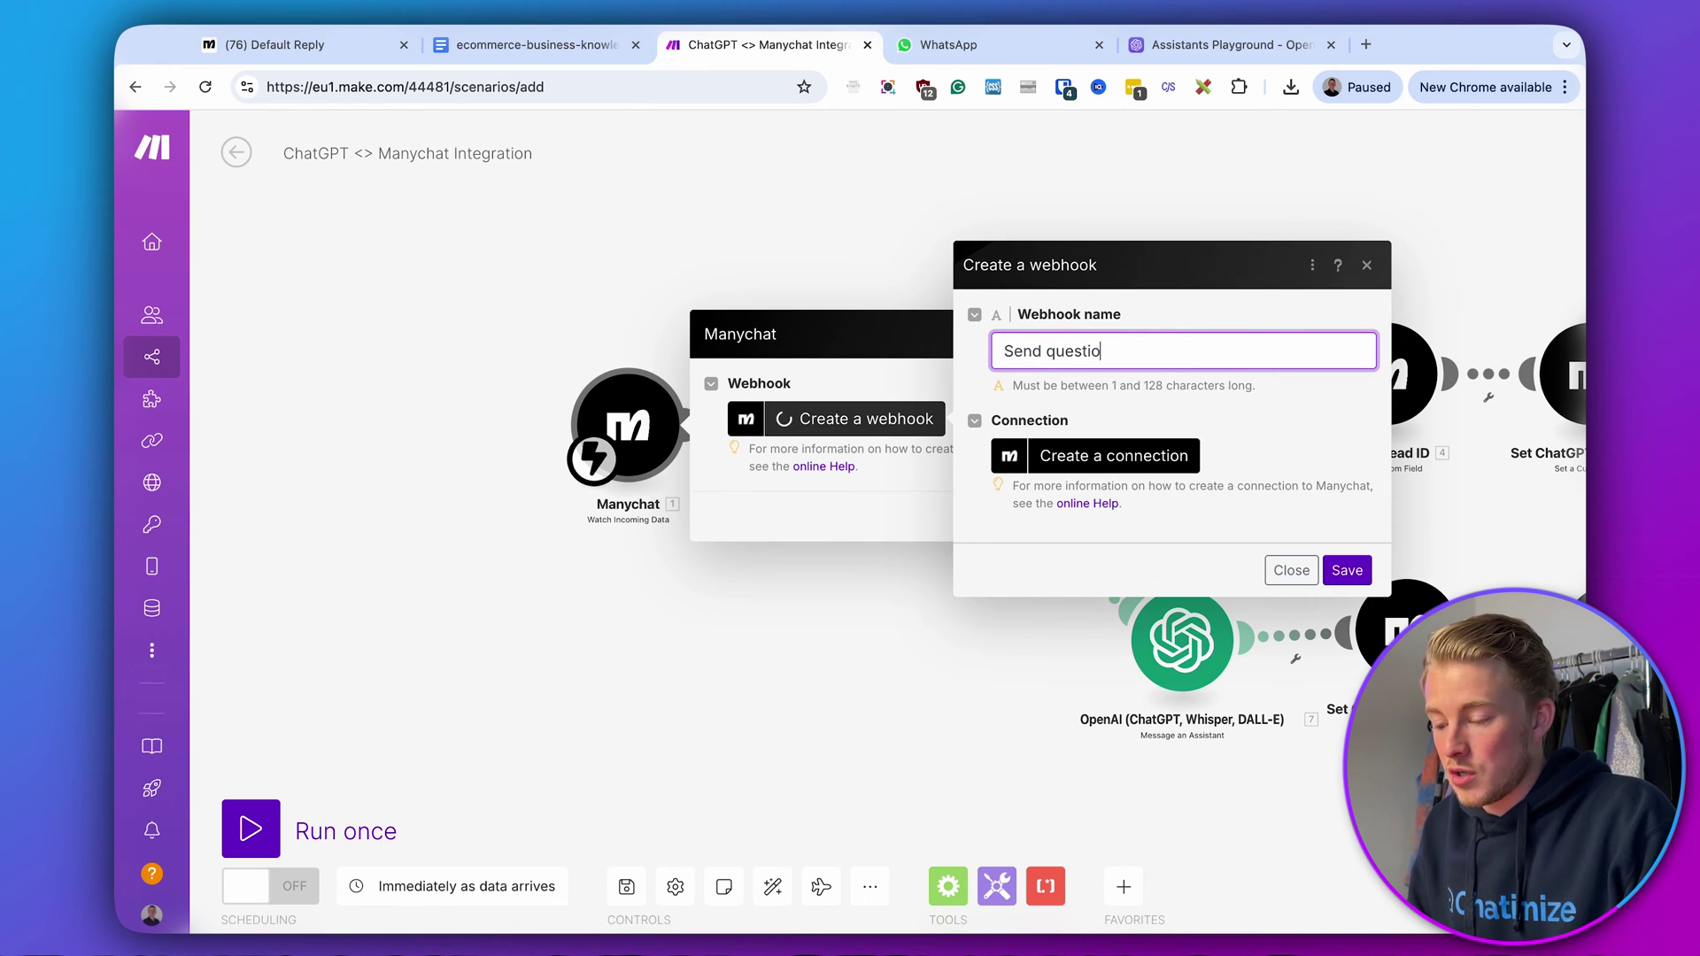
text(n to ChatGPT)
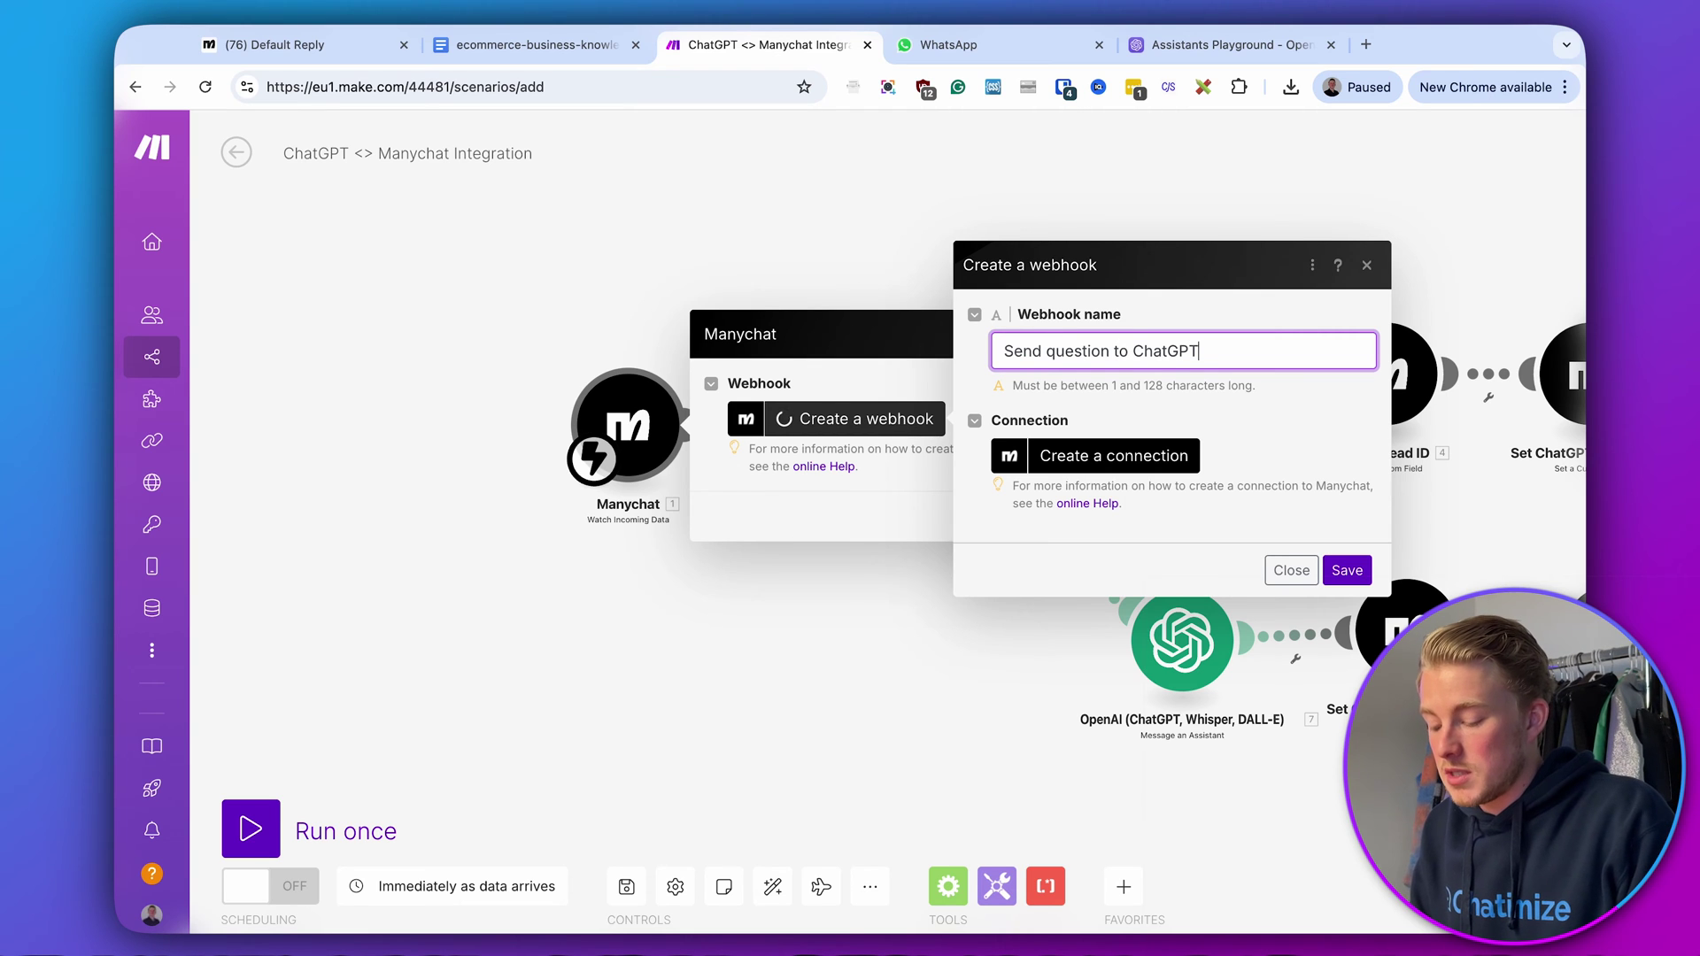
text( (Tutorial)
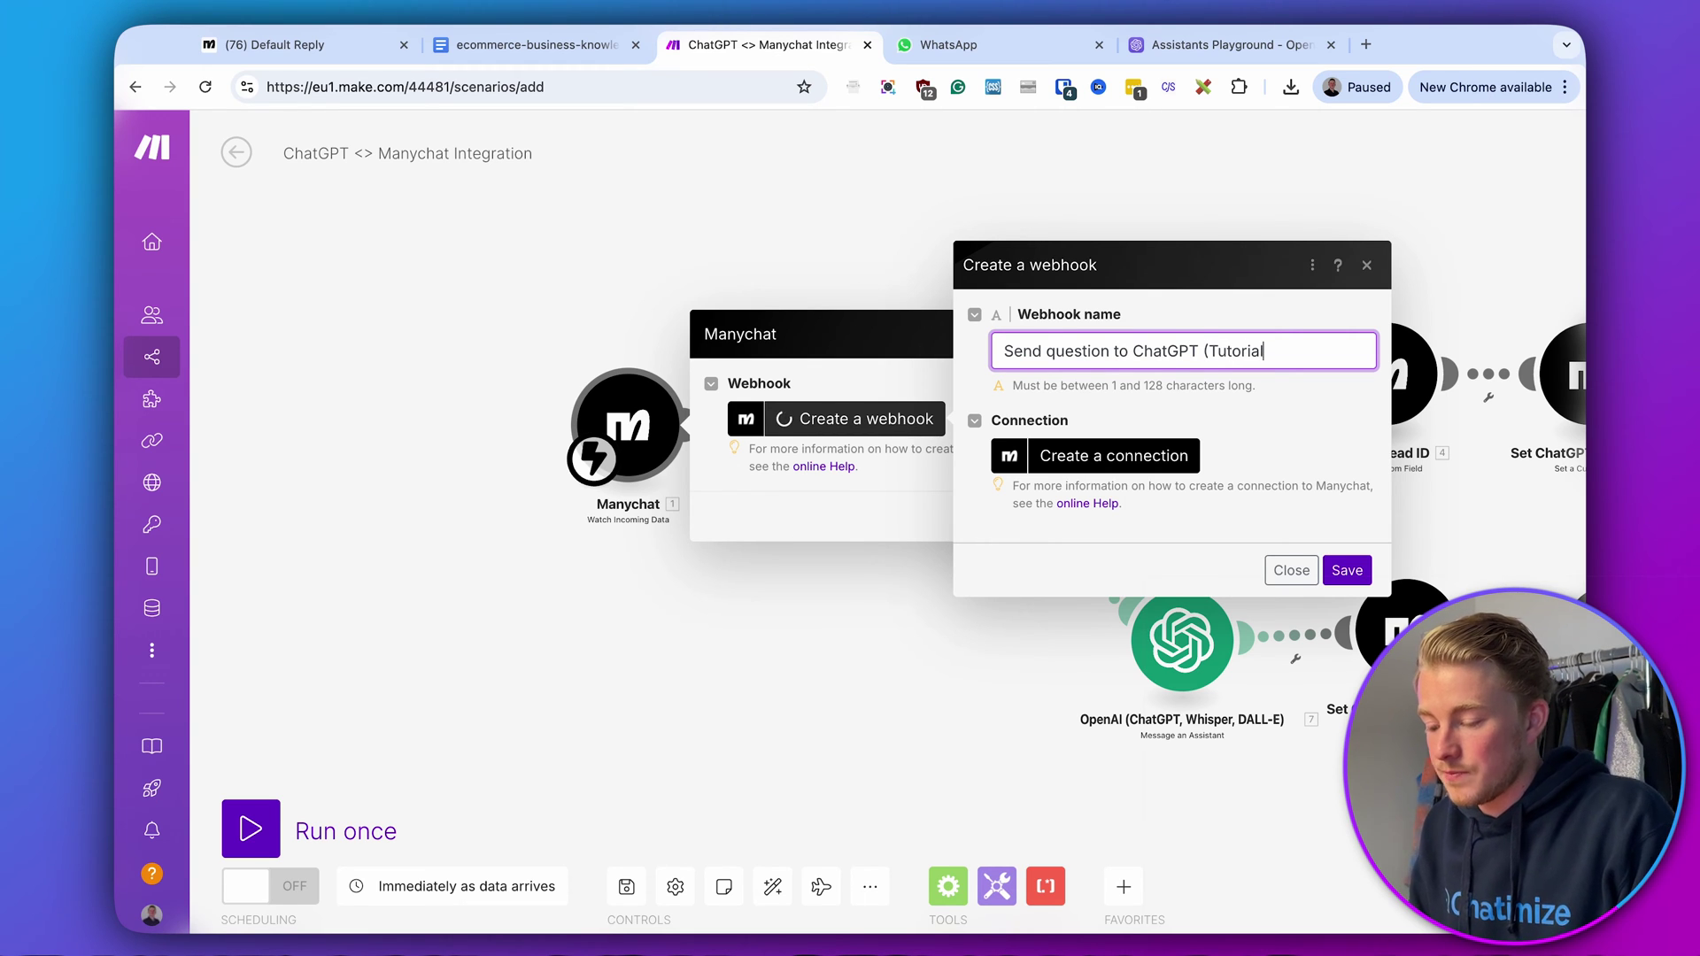
click(1267, 399)
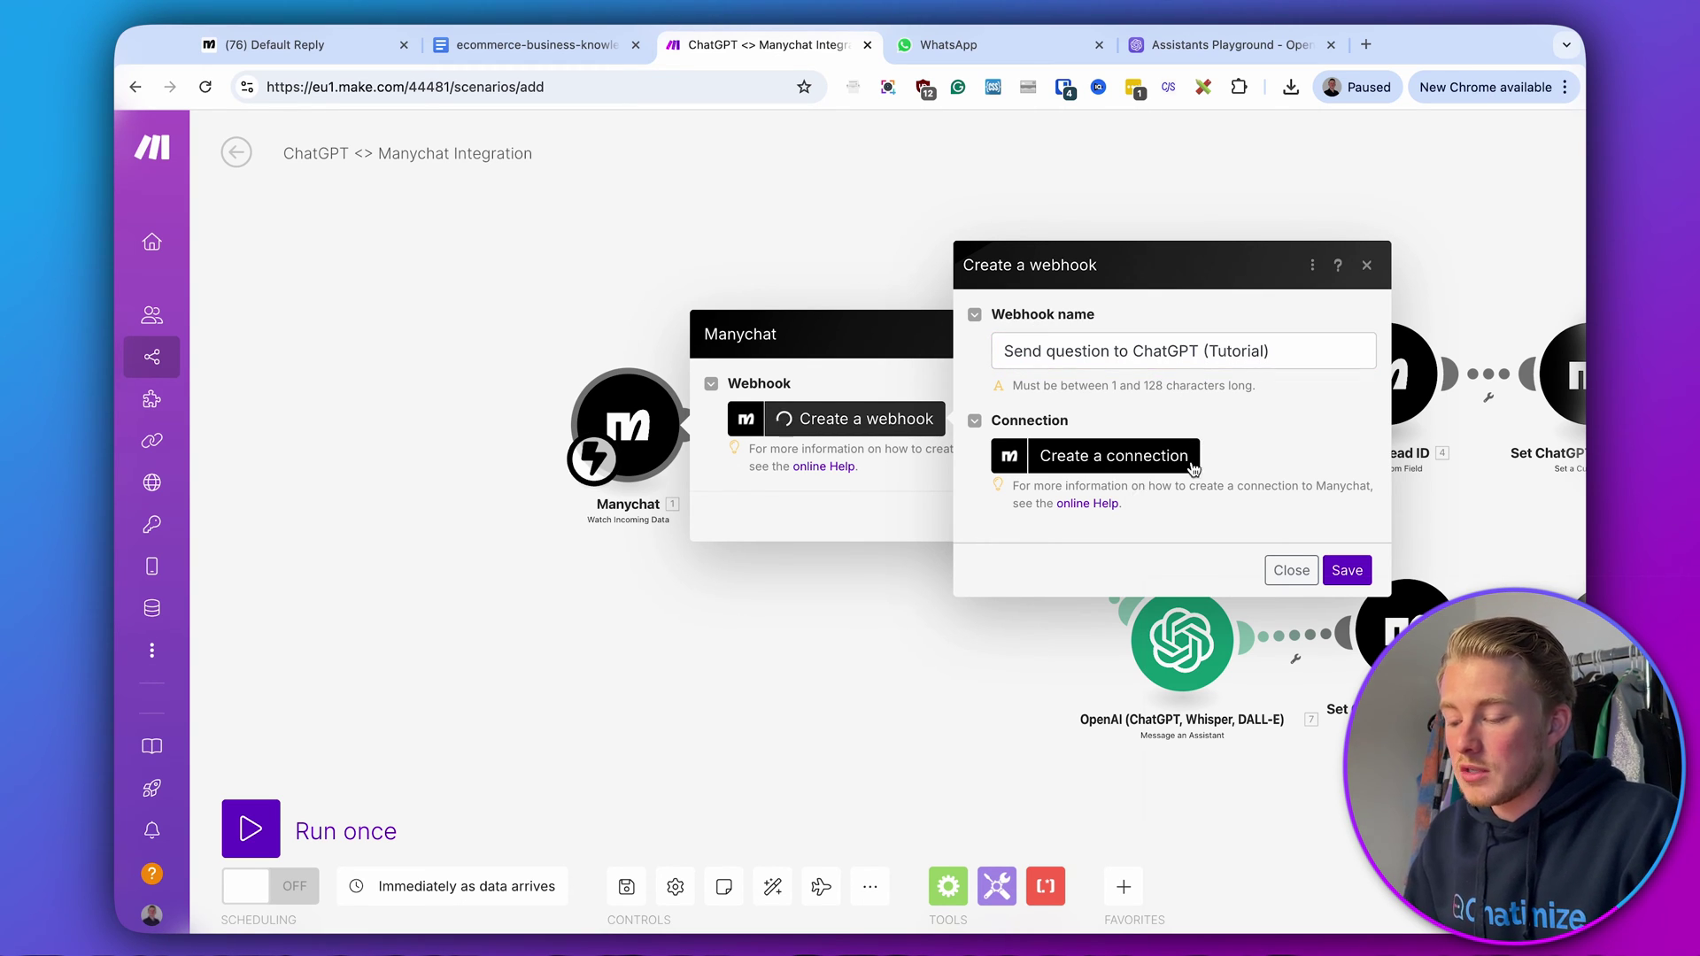
- Start a new Manychat connection for the webhook and name it "Chatimize"
click(1146, 458)
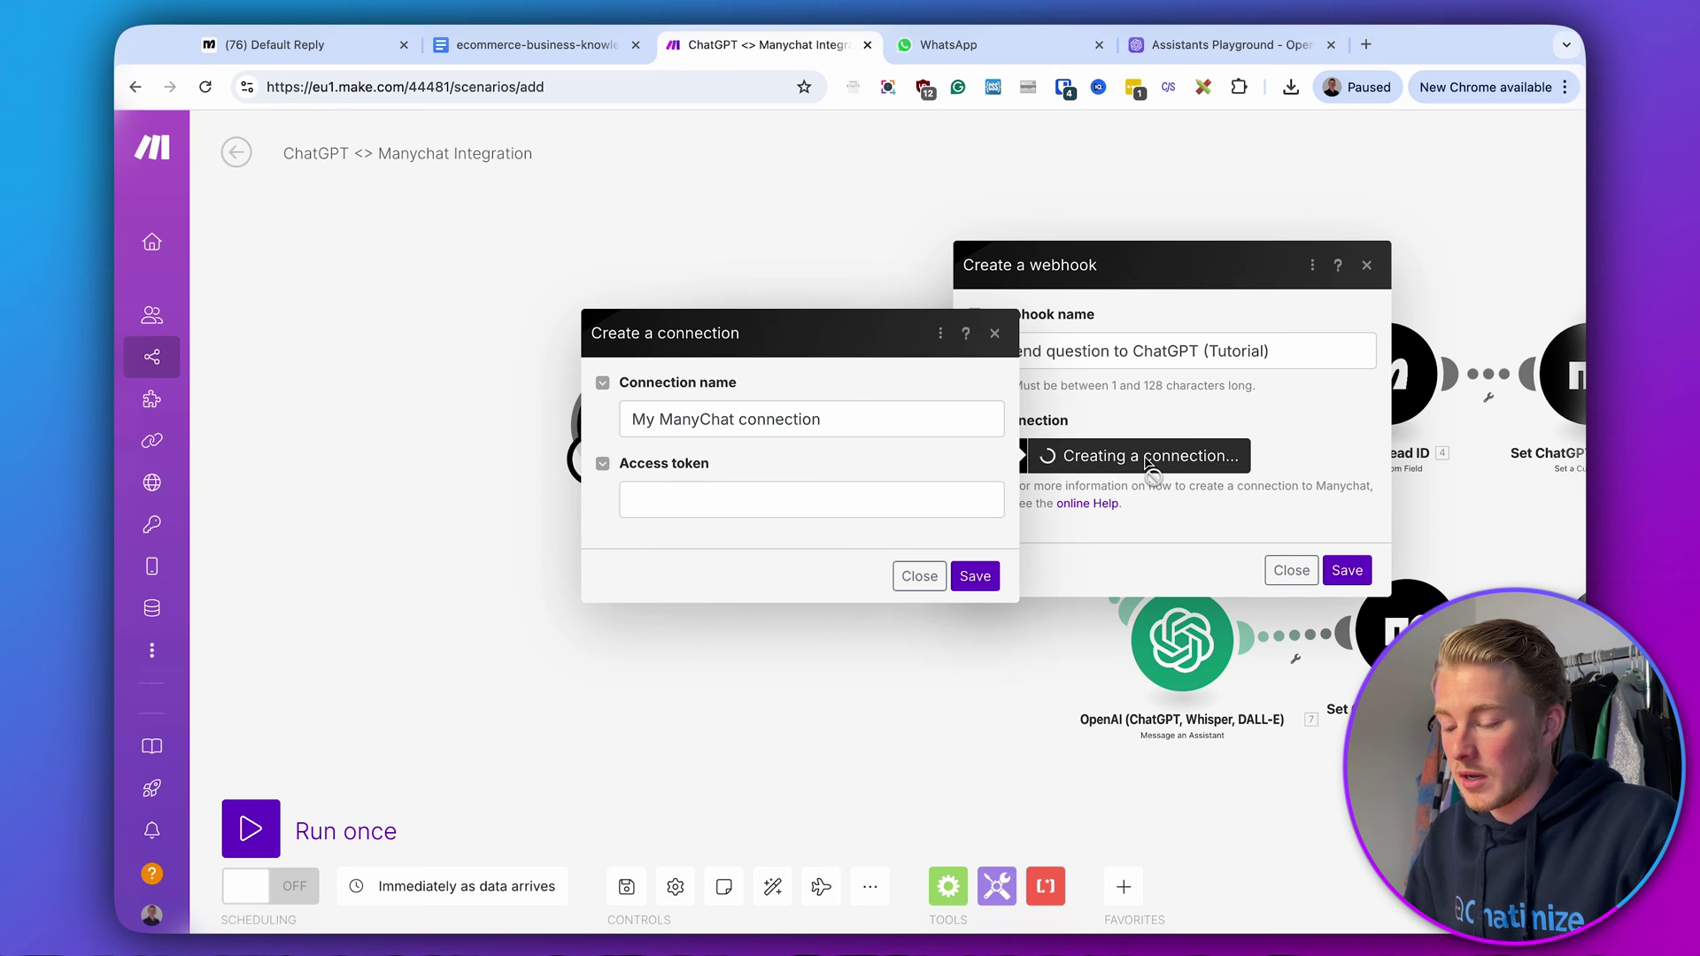
triple_click(849, 425)
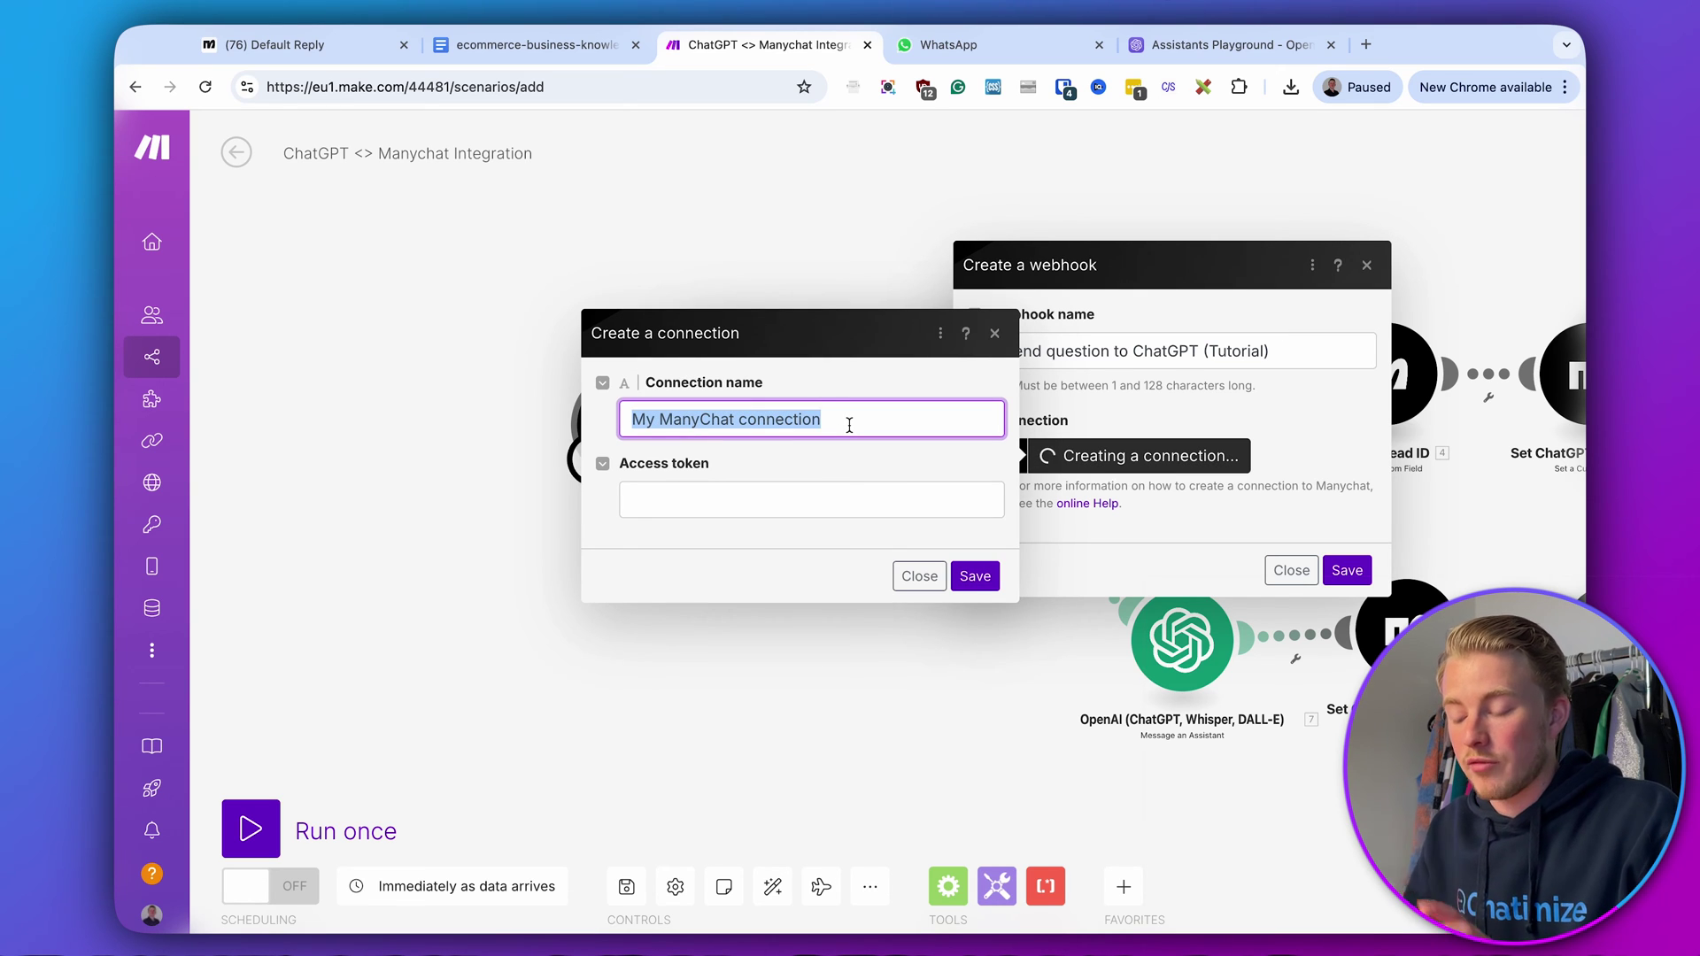
text(Chatimize)
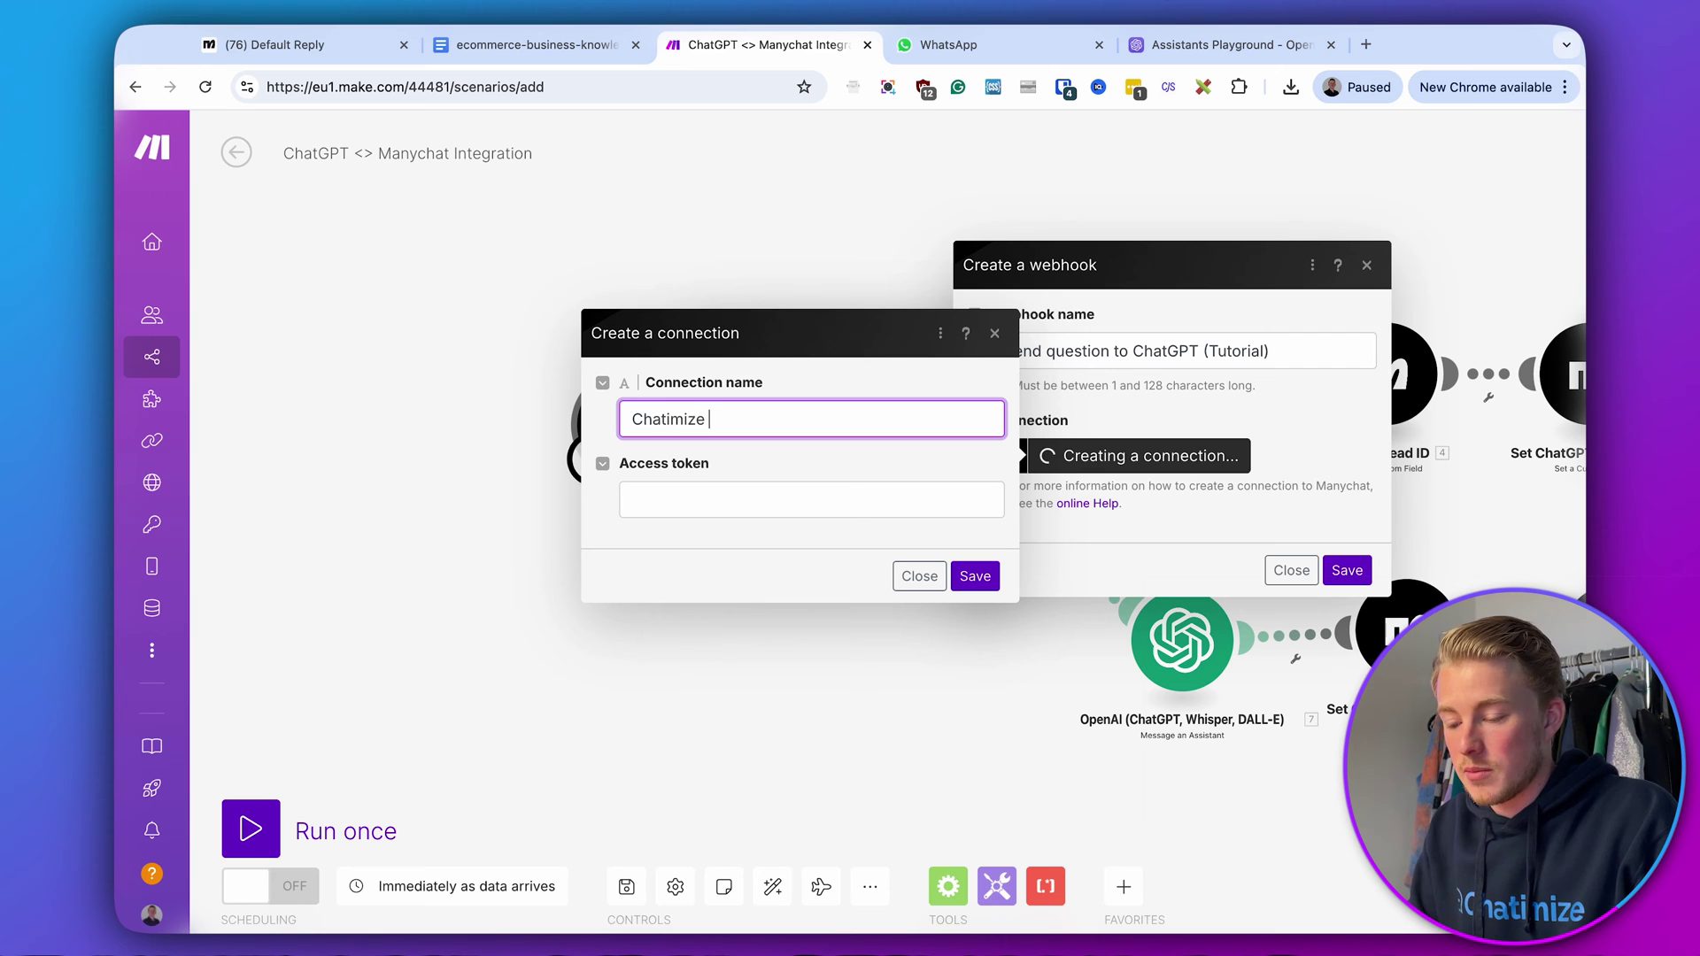
click(755, 470)
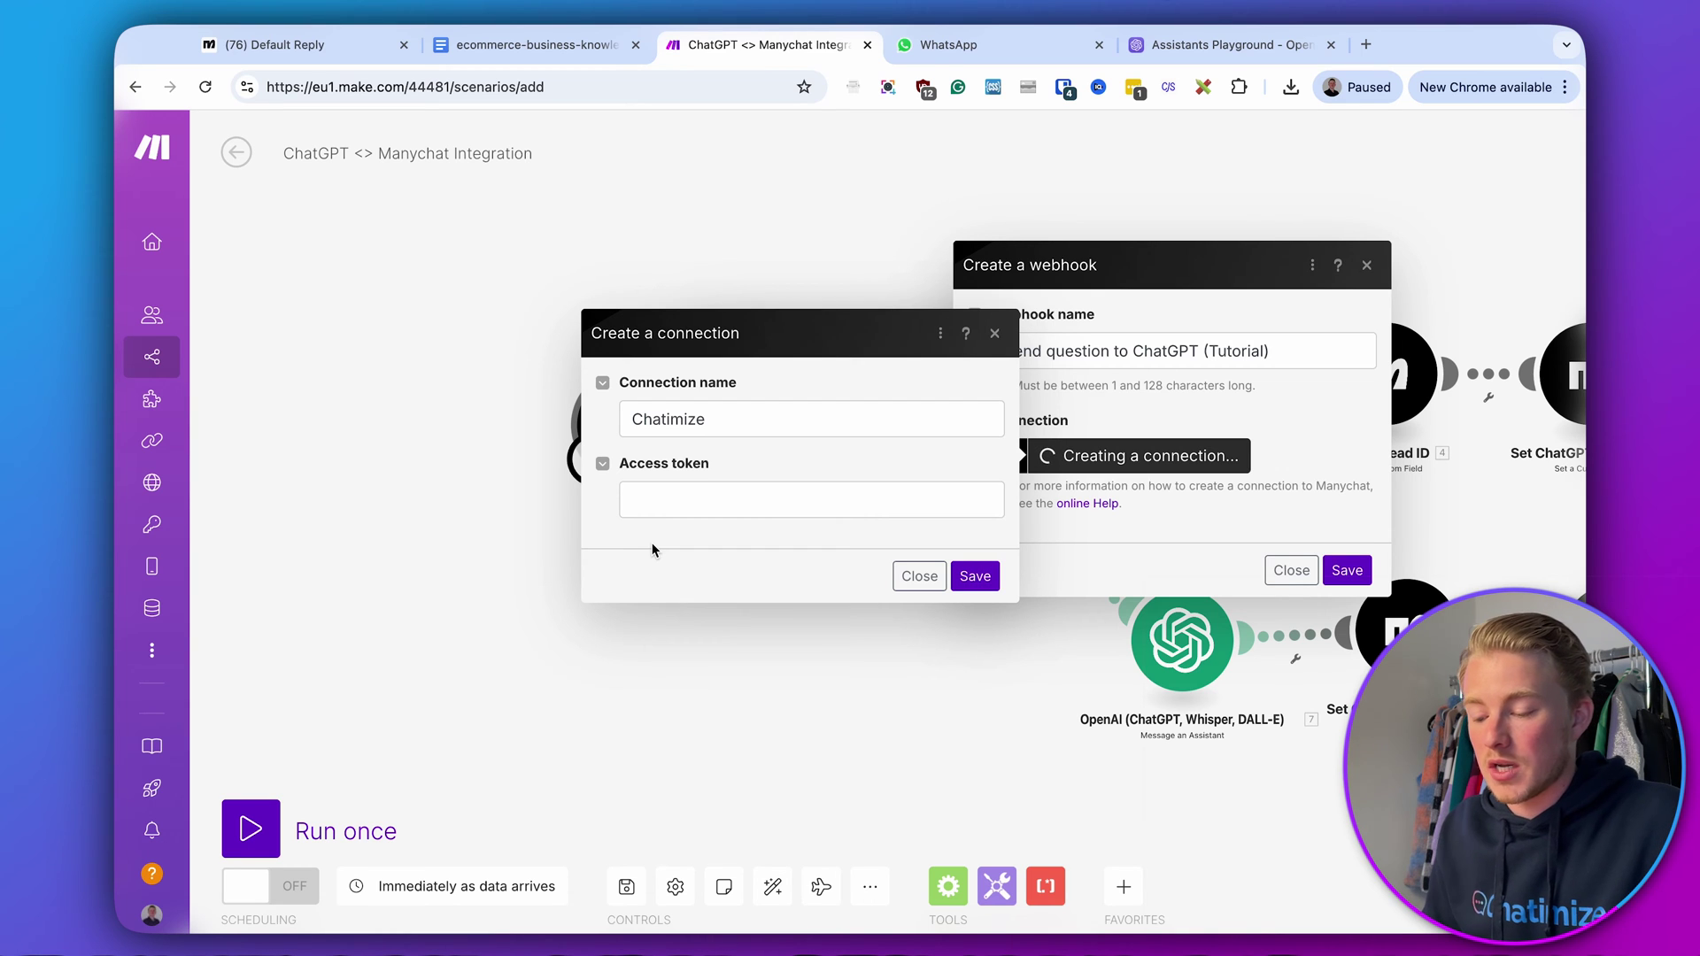
- Switch to Manychat, open its API settings in a separate browser tab, and copy the API key
click(275, 44)
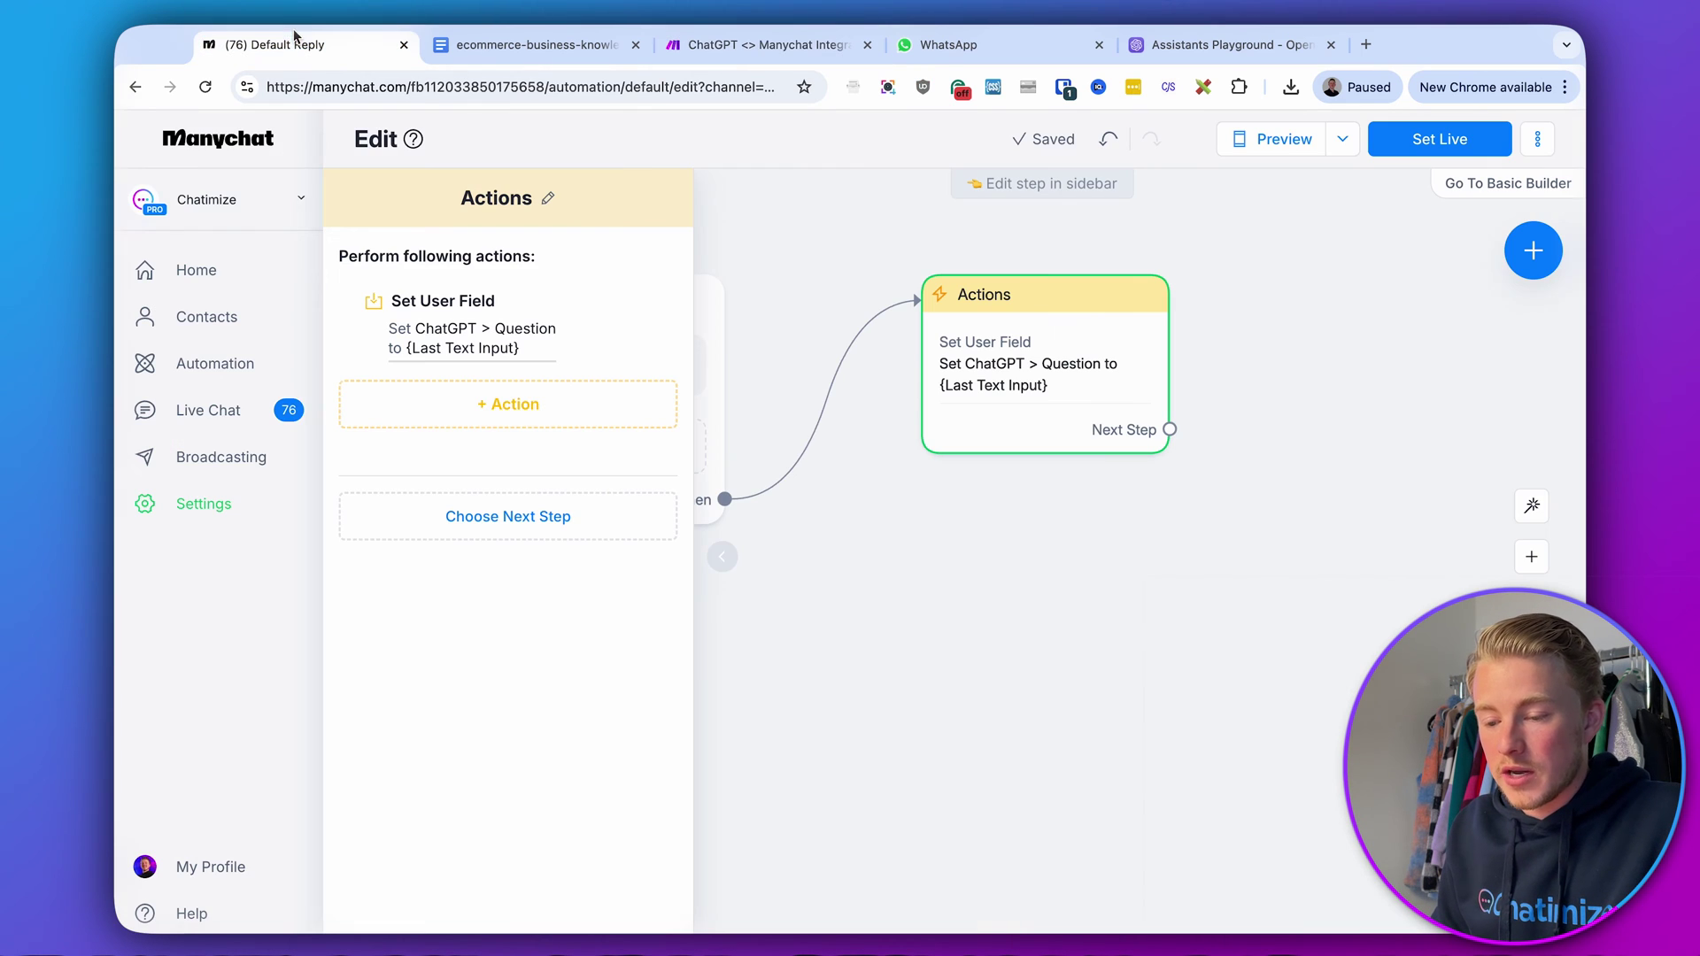
right_click(234, 509)
click(313, 517)
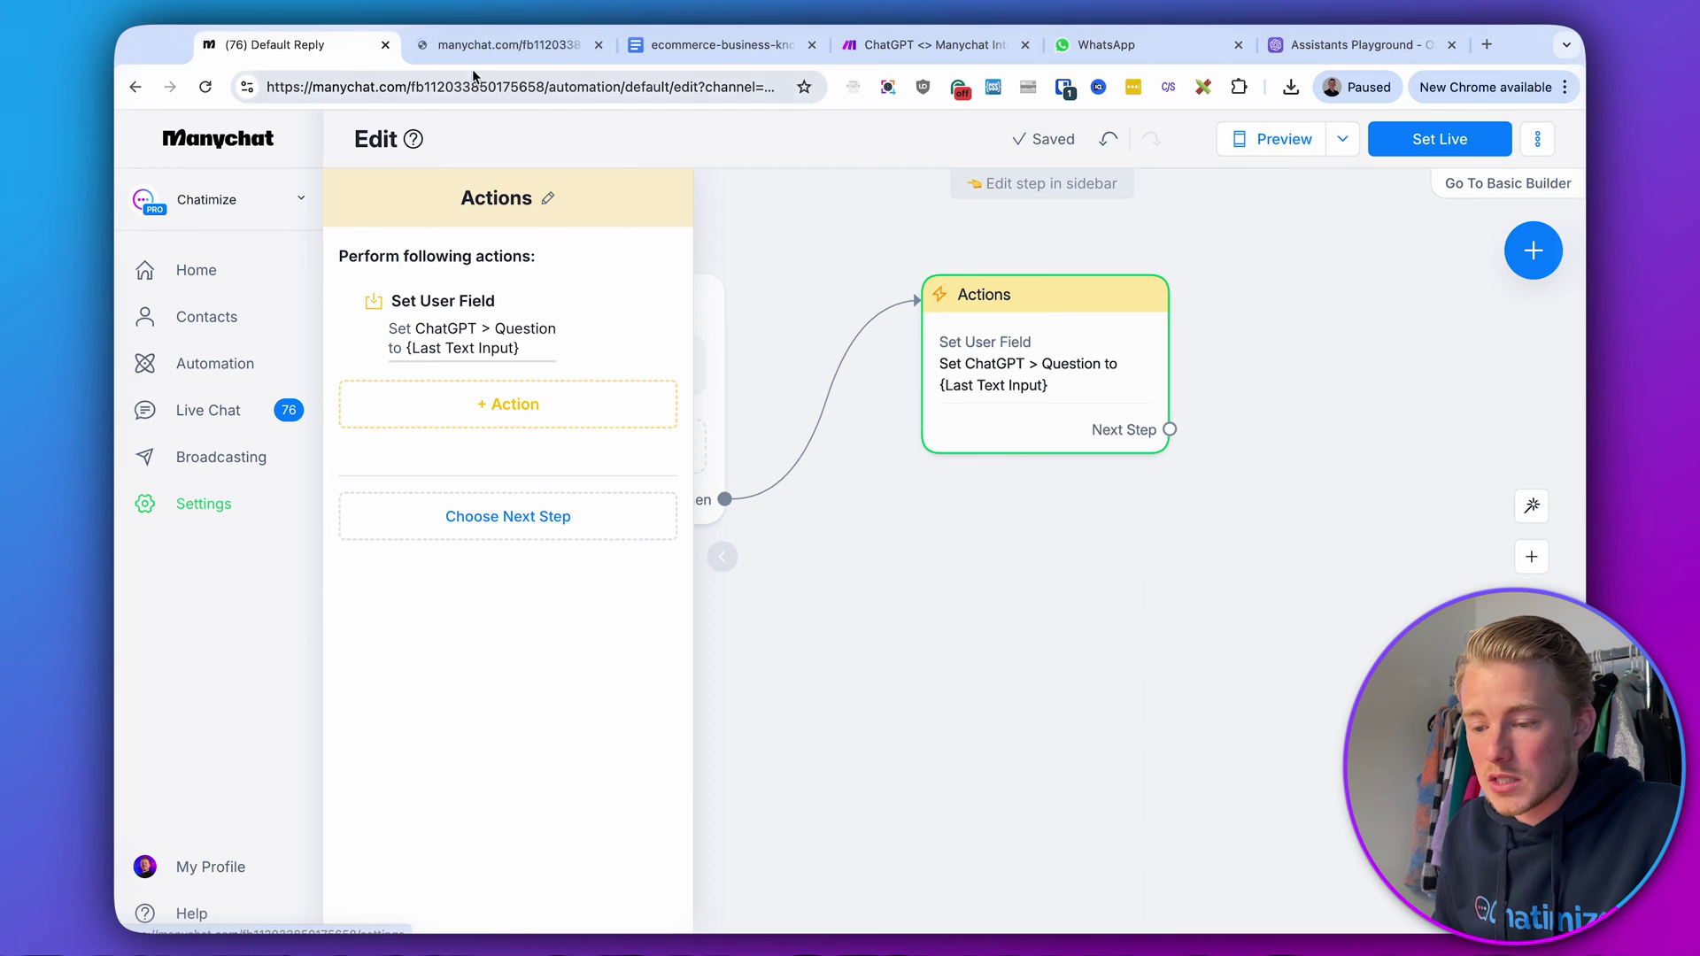
click(469, 46)
scroll(395, 501, down, 2)
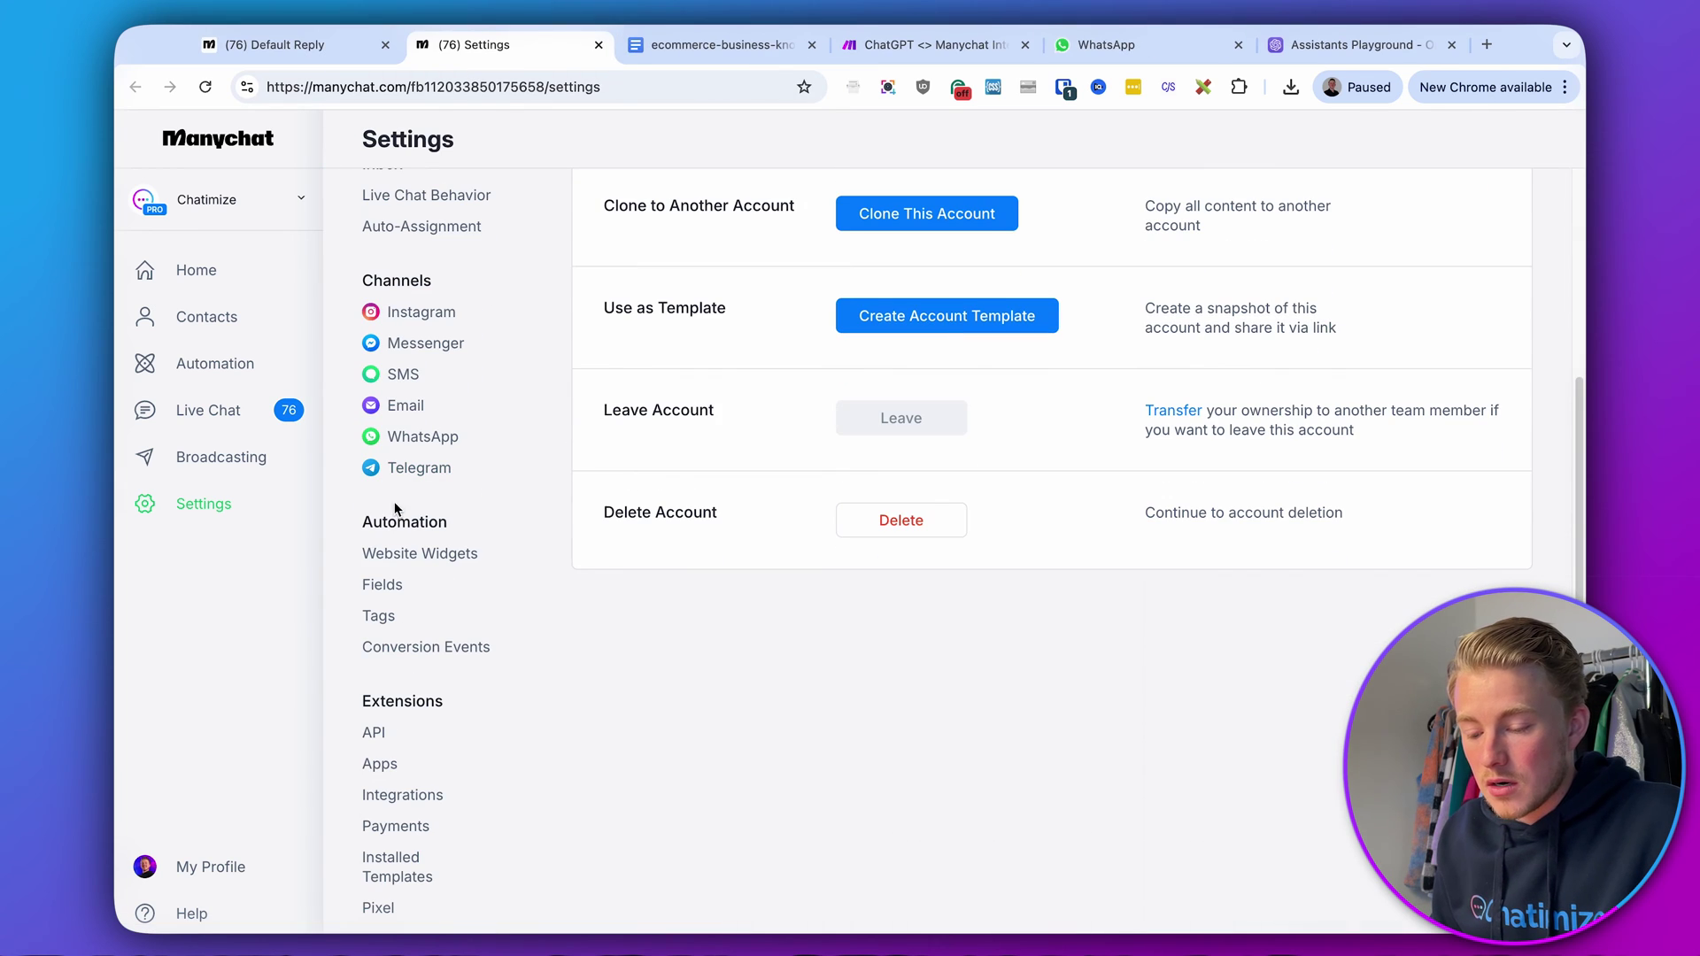
click(369, 733)
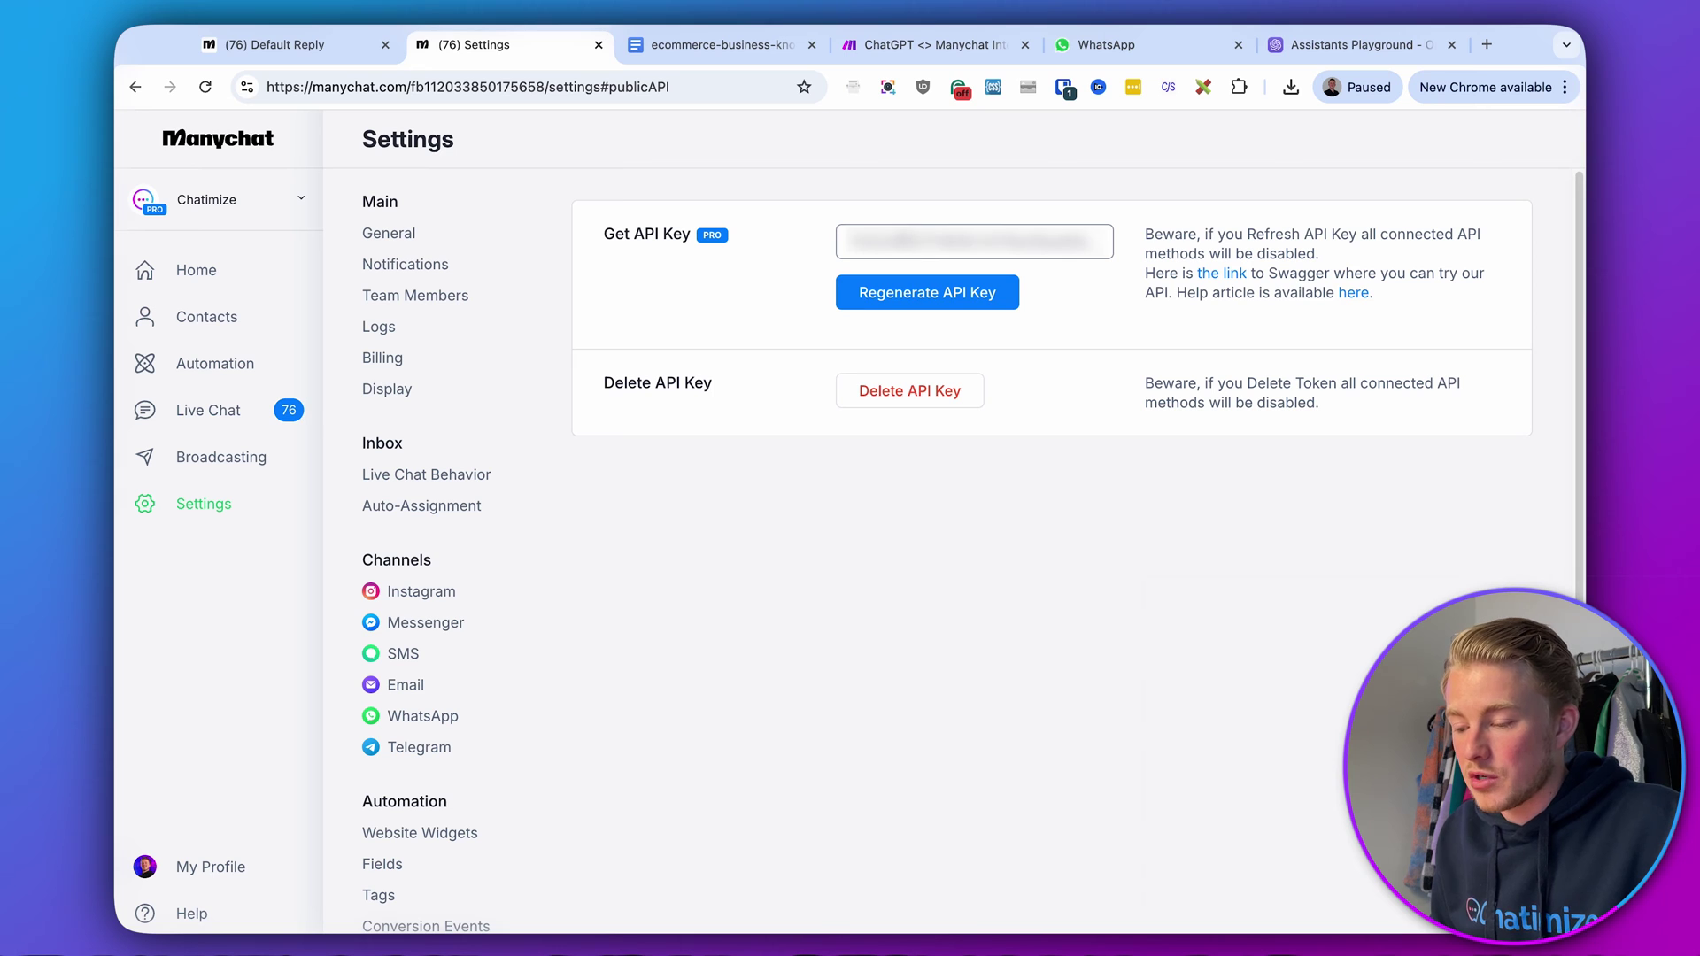
drag(847, 242, 1102, 242)
- Back in Make, paste the Manychat API key as the access token, then save the connection, webhook and trigger module
click(901, 48)
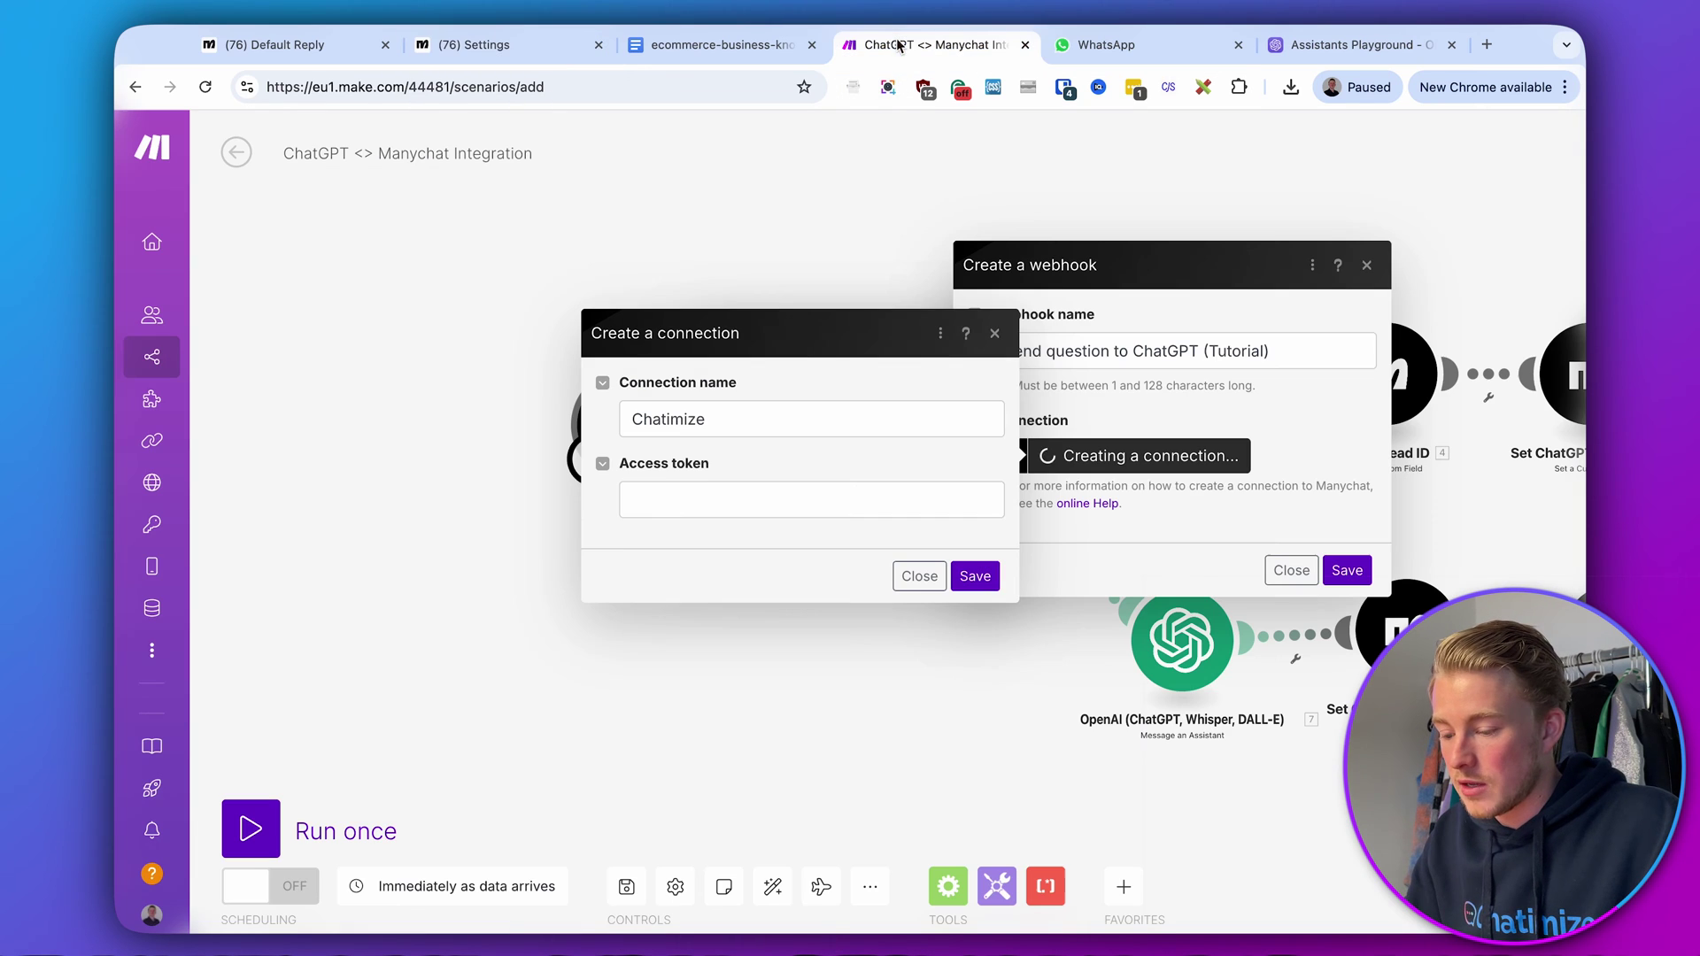
click(782, 501)
key(super+v)
click(777, 551)
click(977, 577)
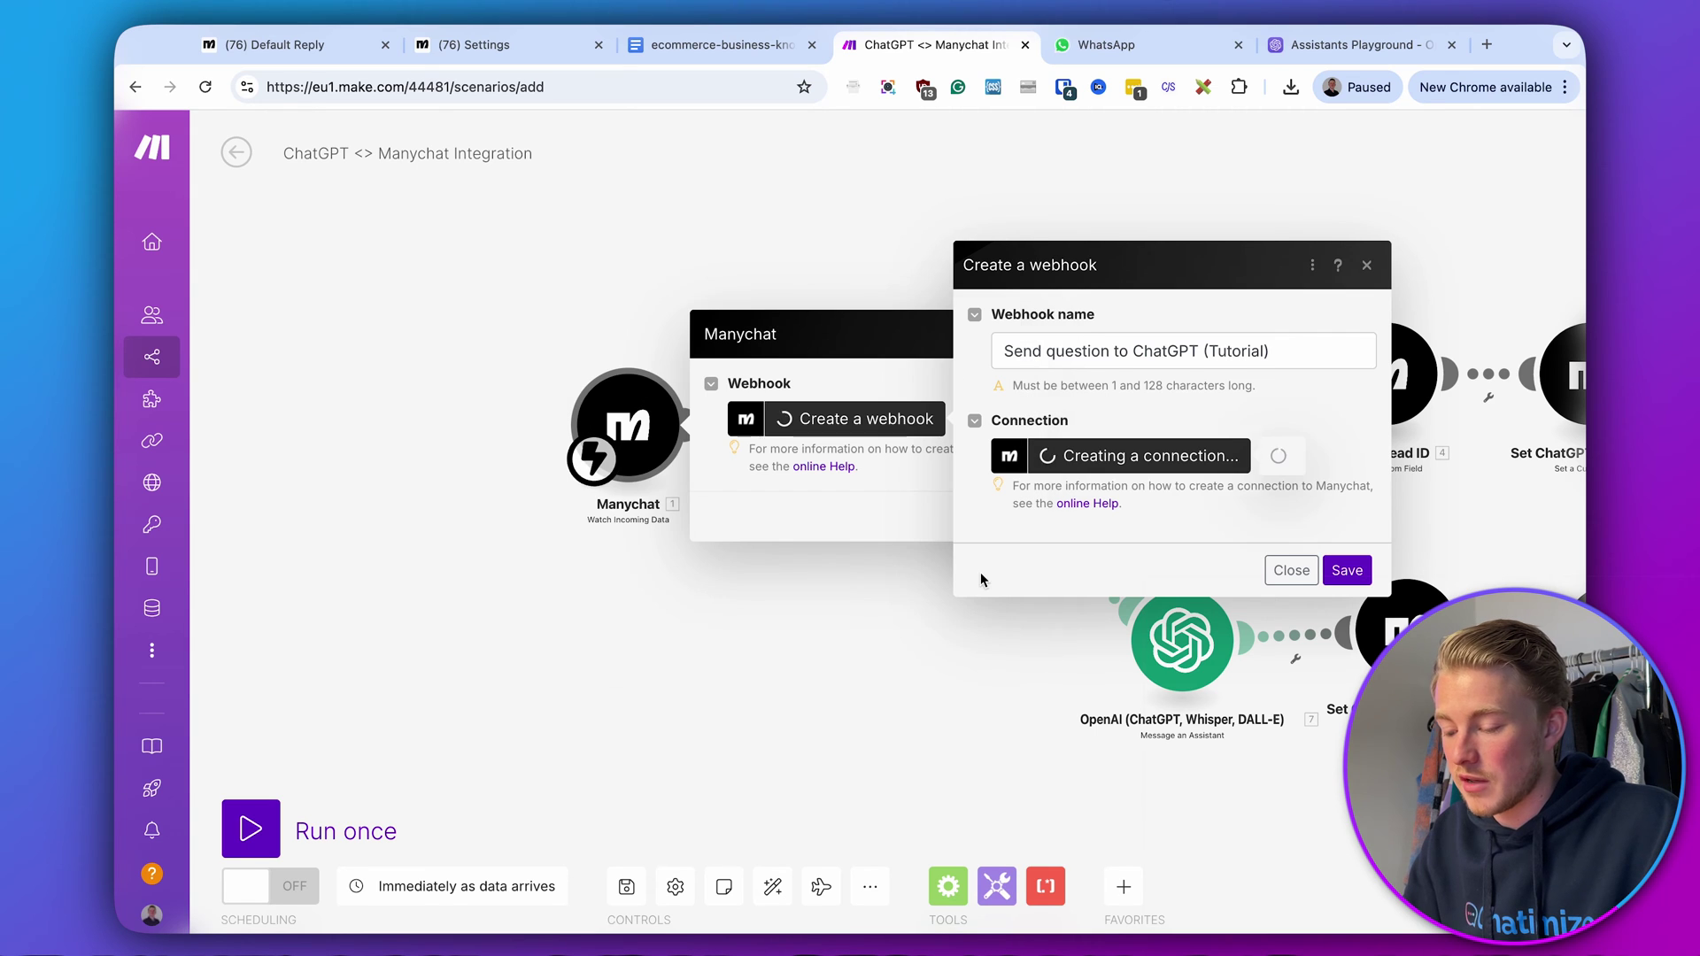
click(1346, 571)
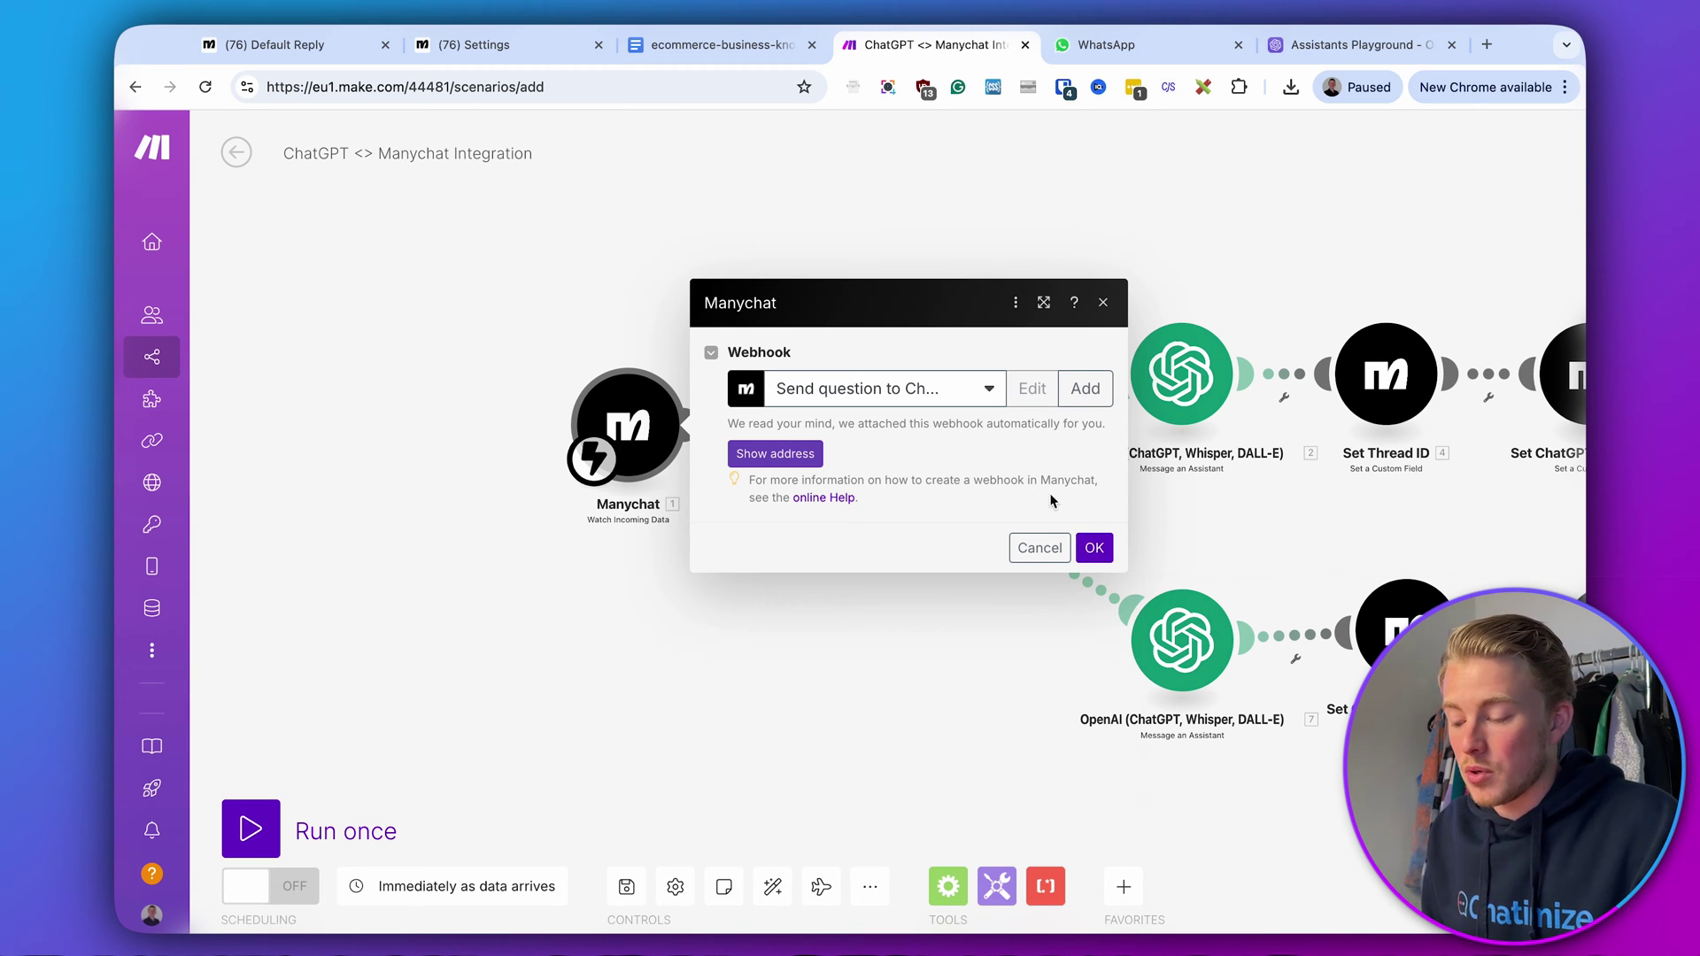
click(1090, 547)
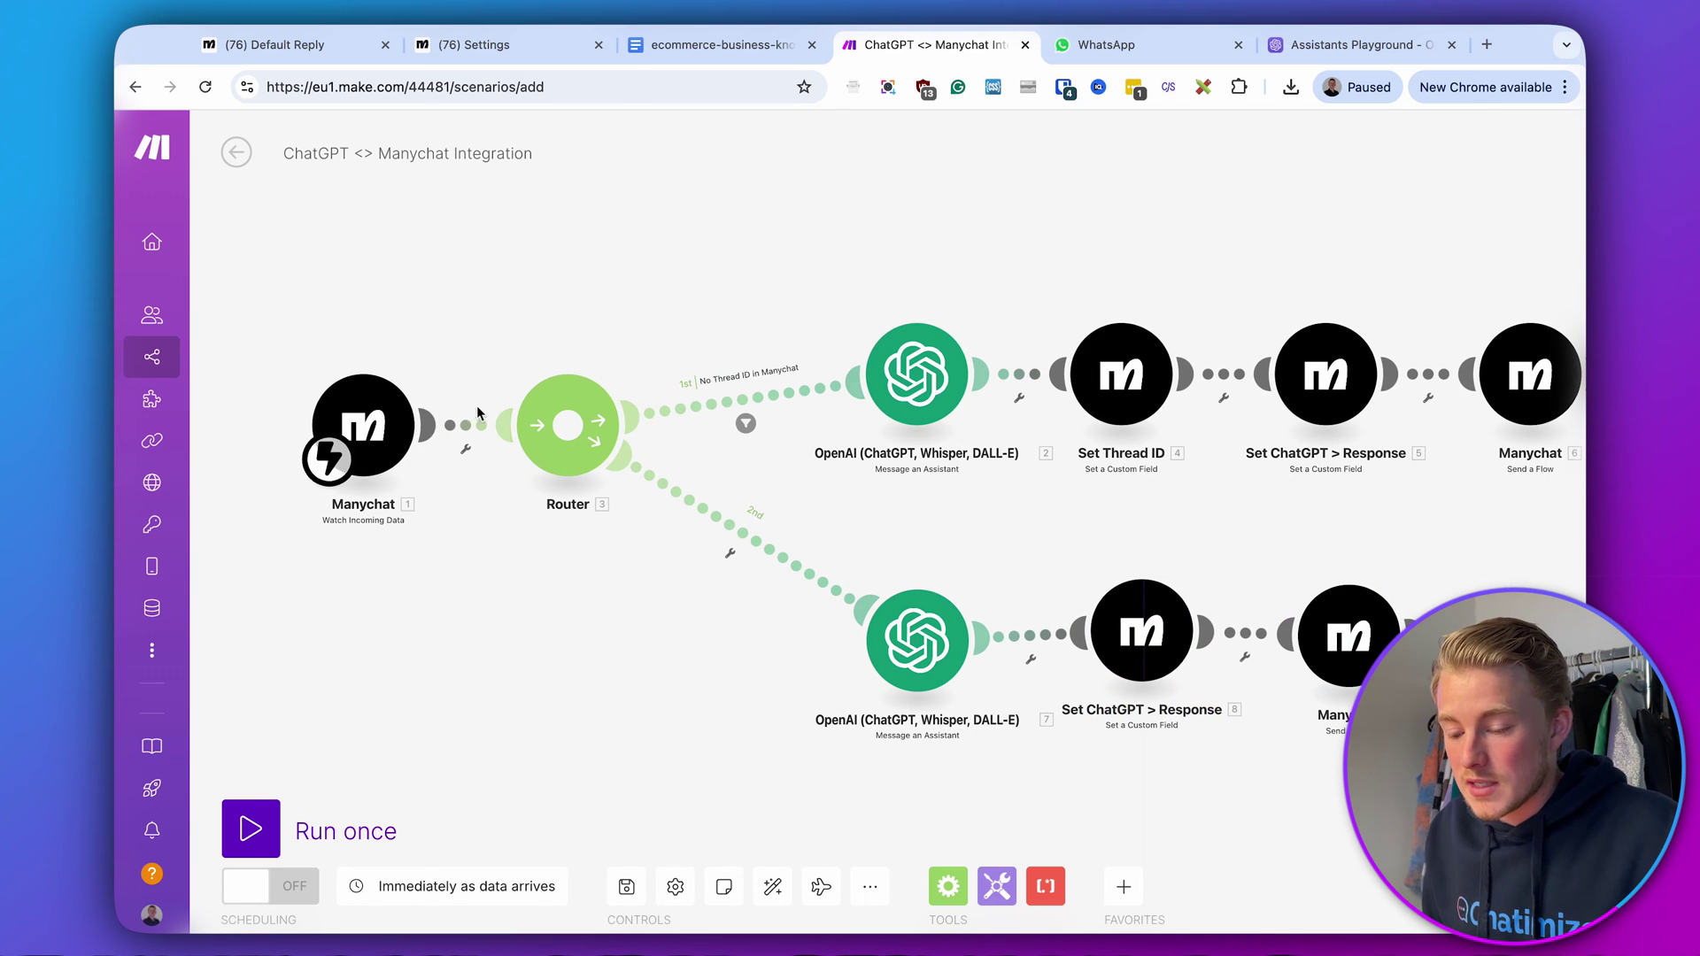
- In Manychat's Default Reply, add a Trigger Make action using the webhook "Send question to ChatGPT (Tutorial)"
click(305, 42)
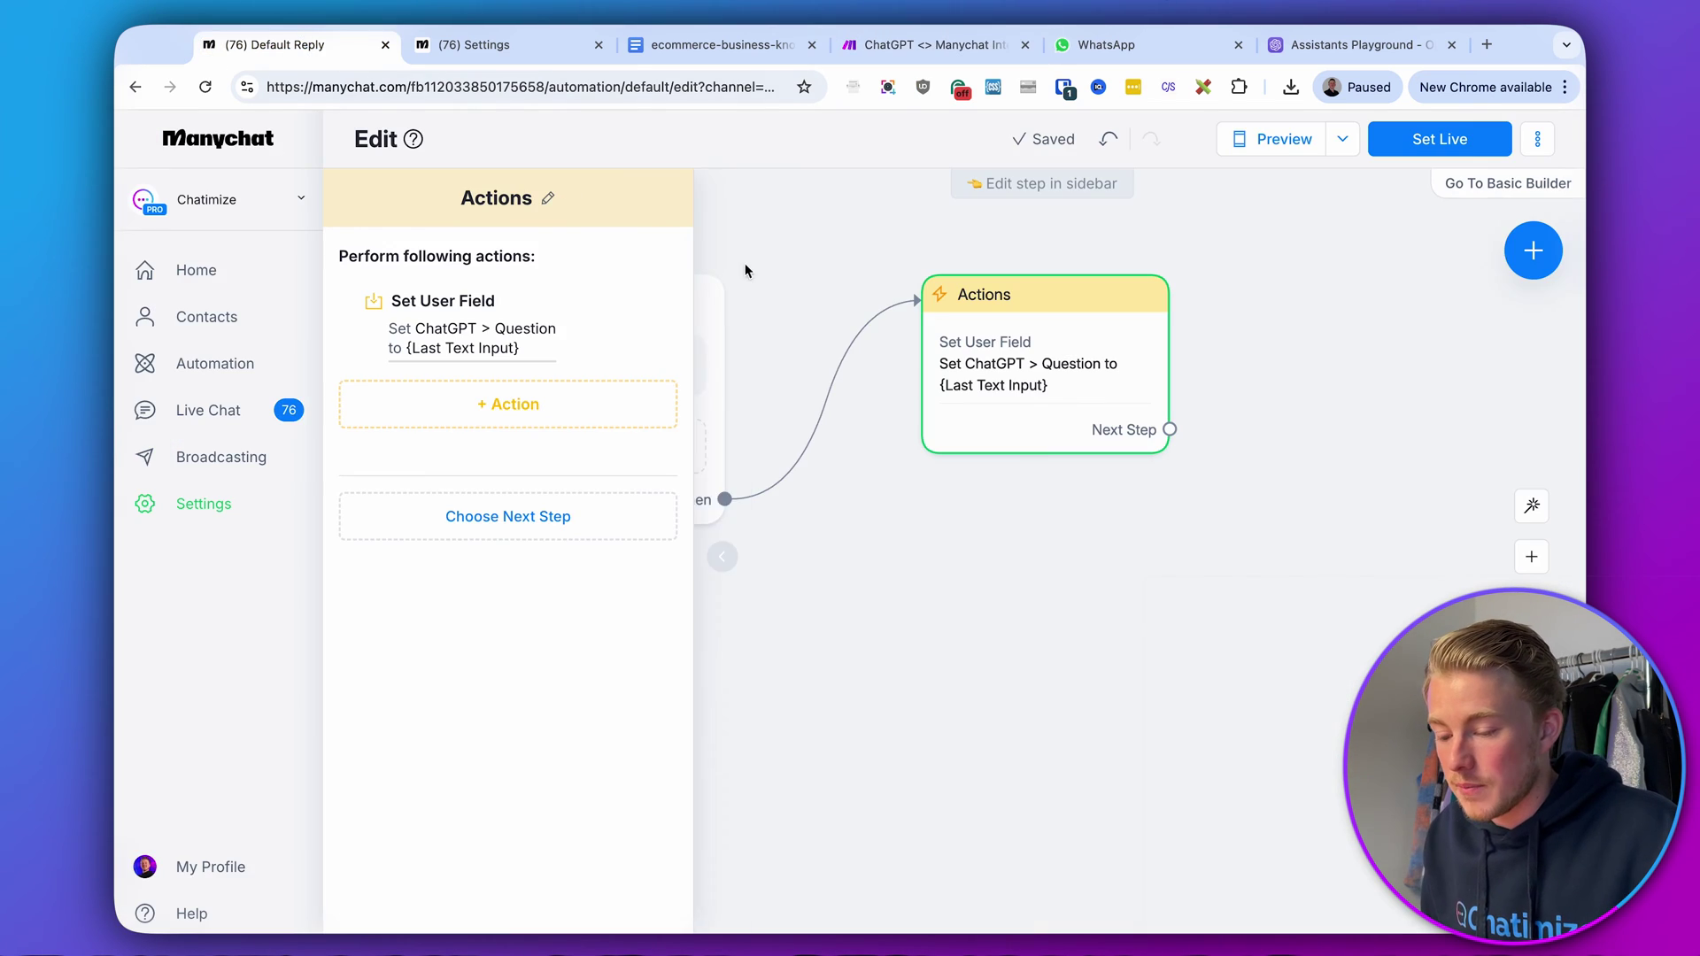
click(572, 419)
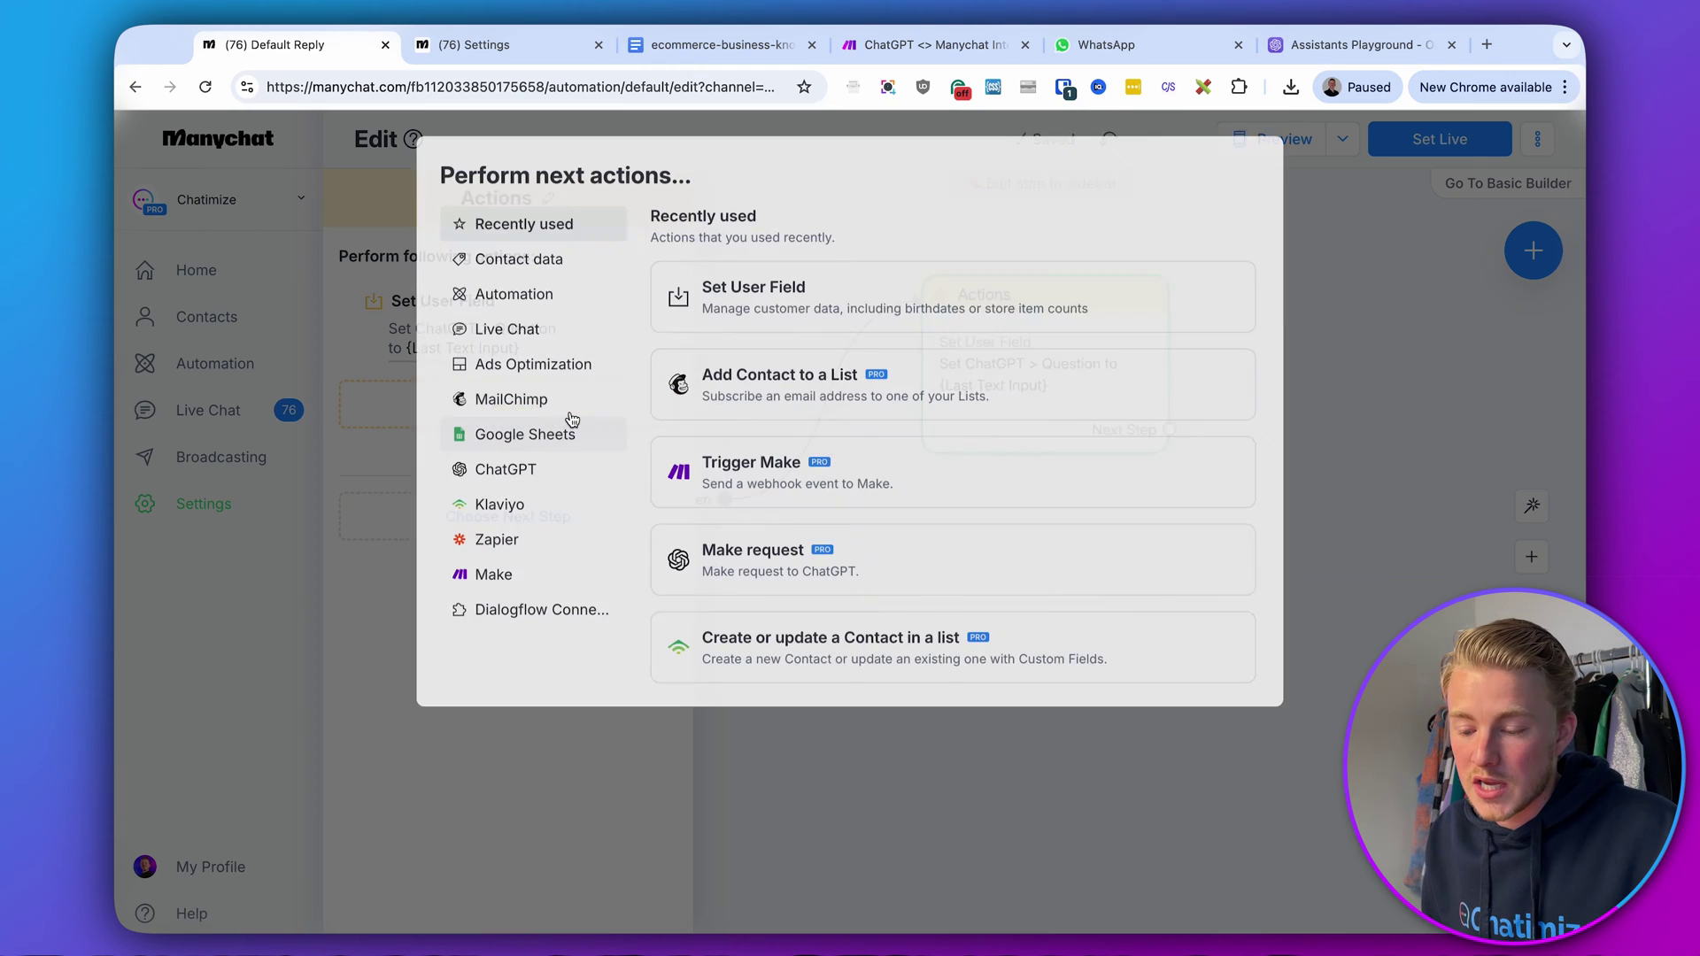
click(543, 582)
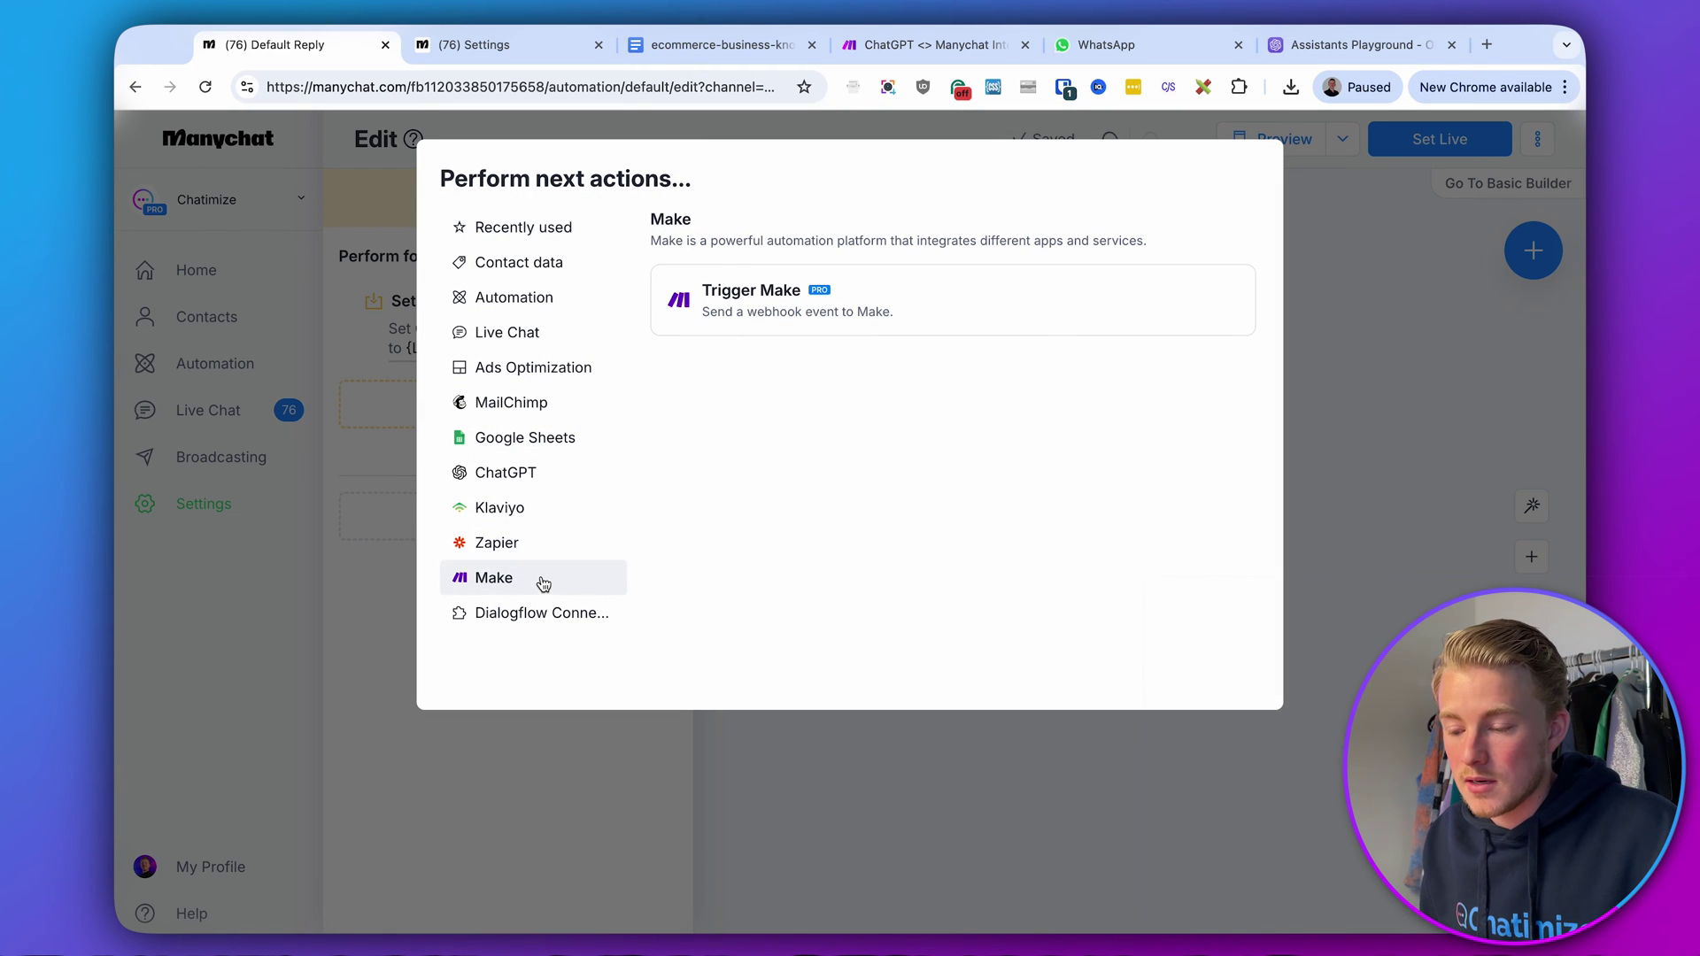
click(744, 293)
click(514, 440)
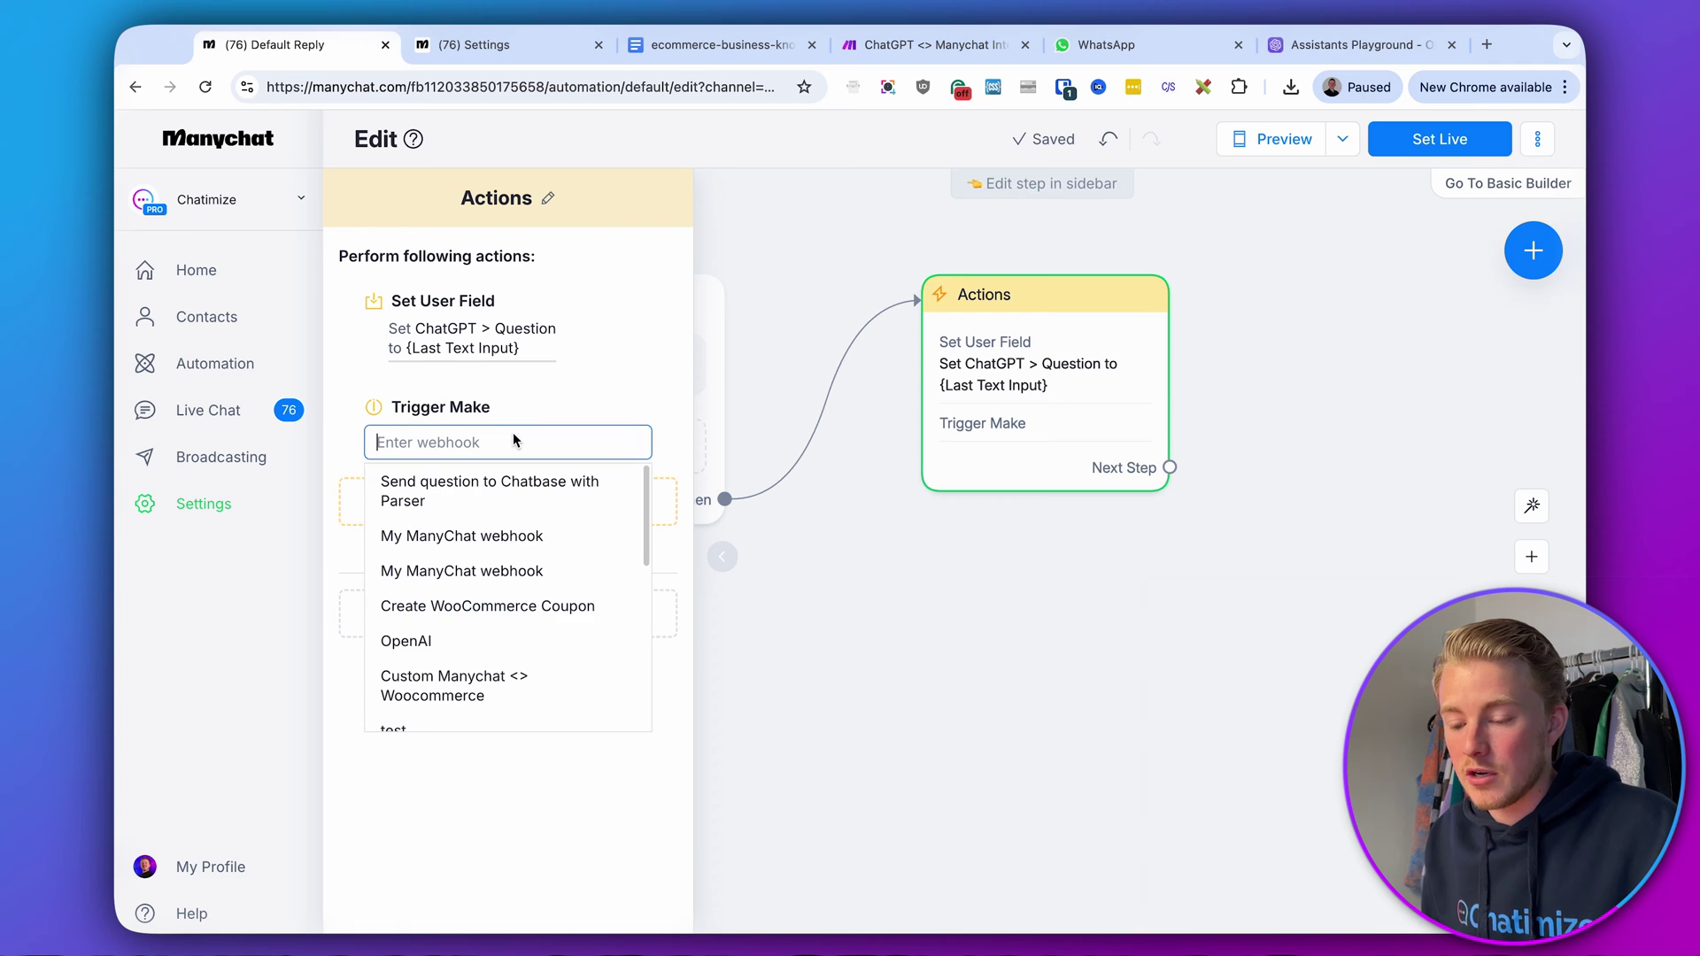
text(Send question)
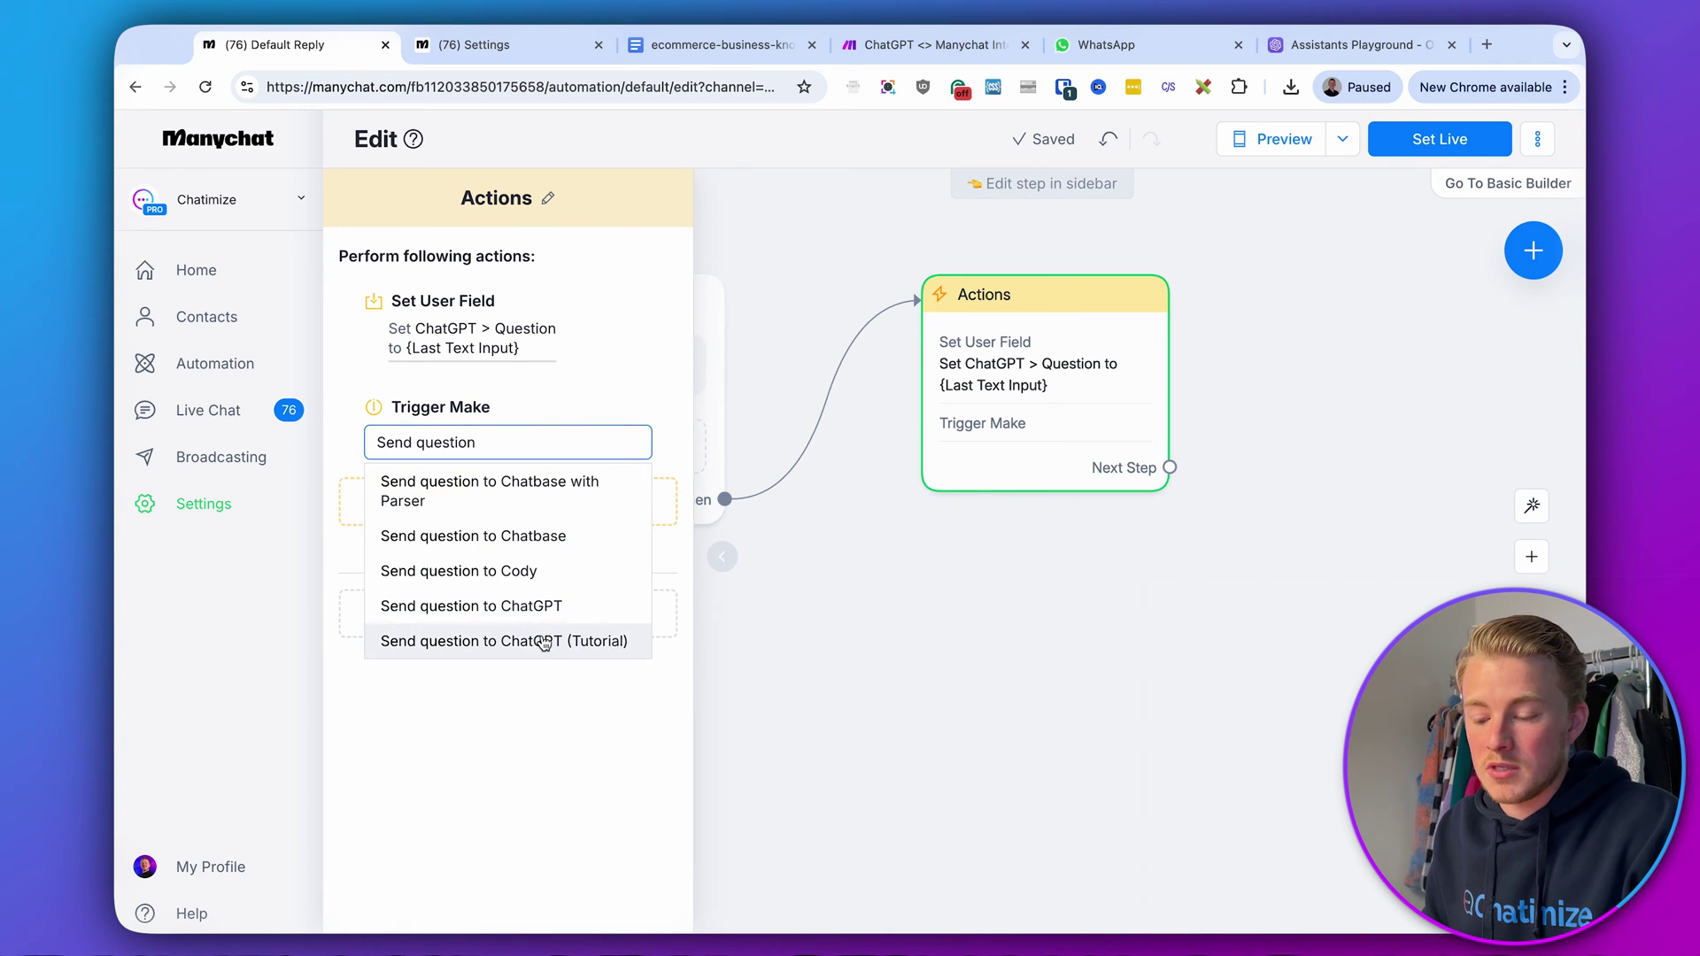
click(543, 640)
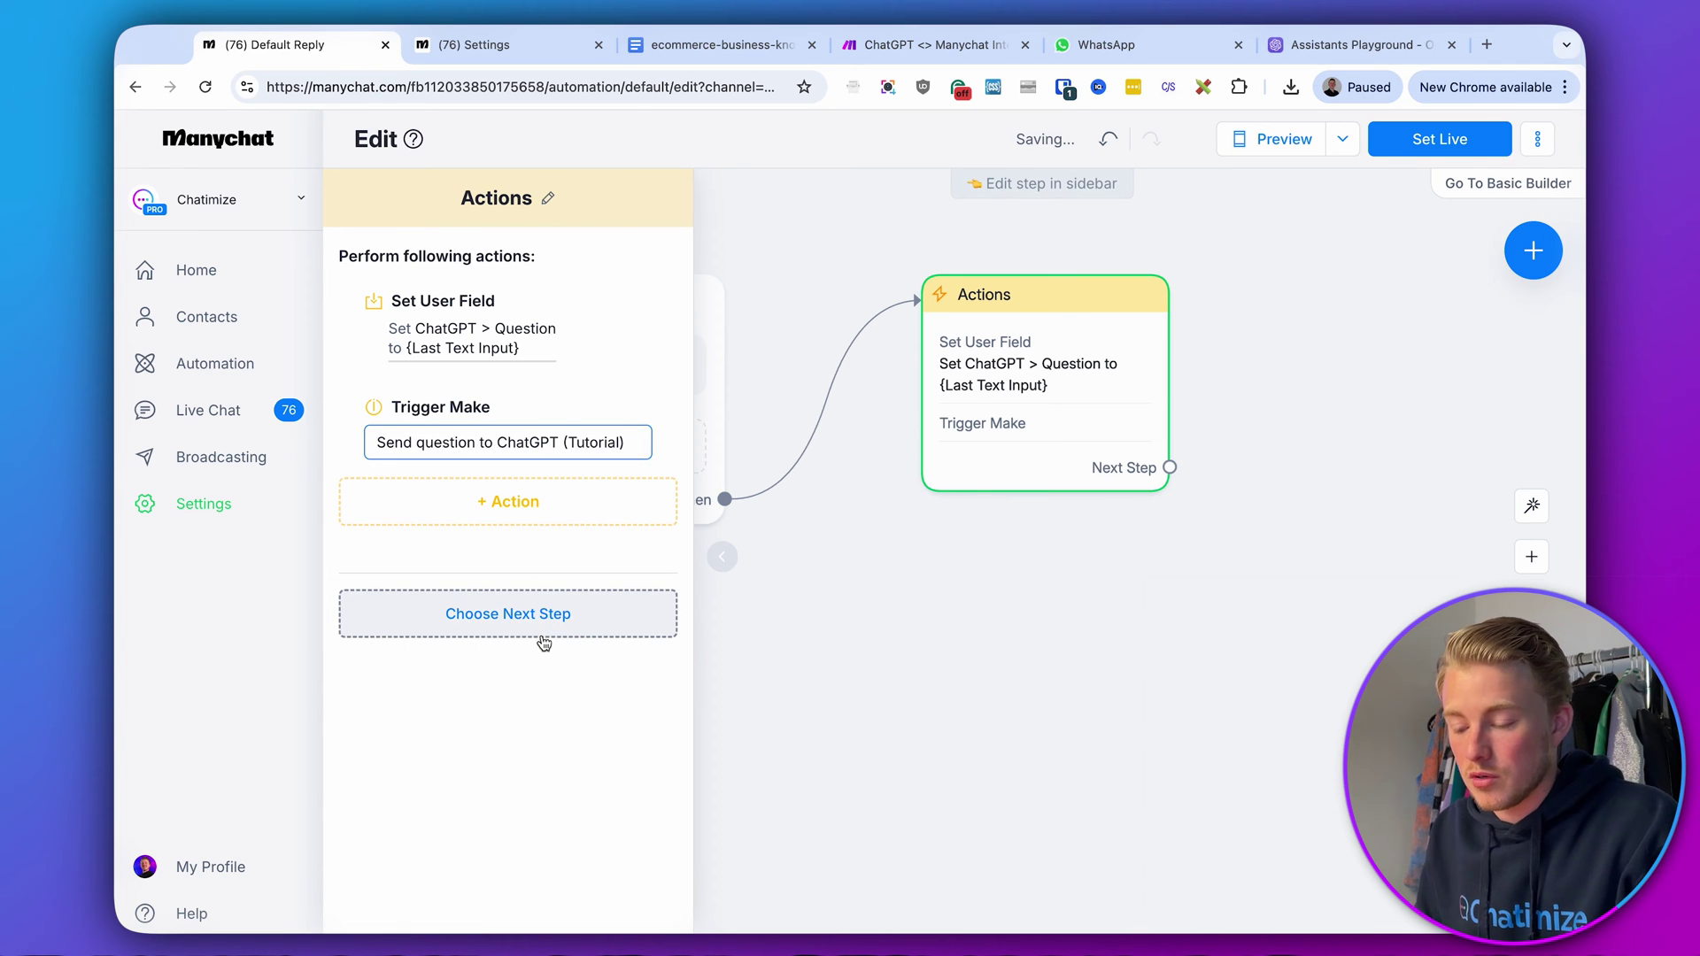
- Set the Default Reply automation live and reopen its Actions step to review the actions
click(1142, 501)
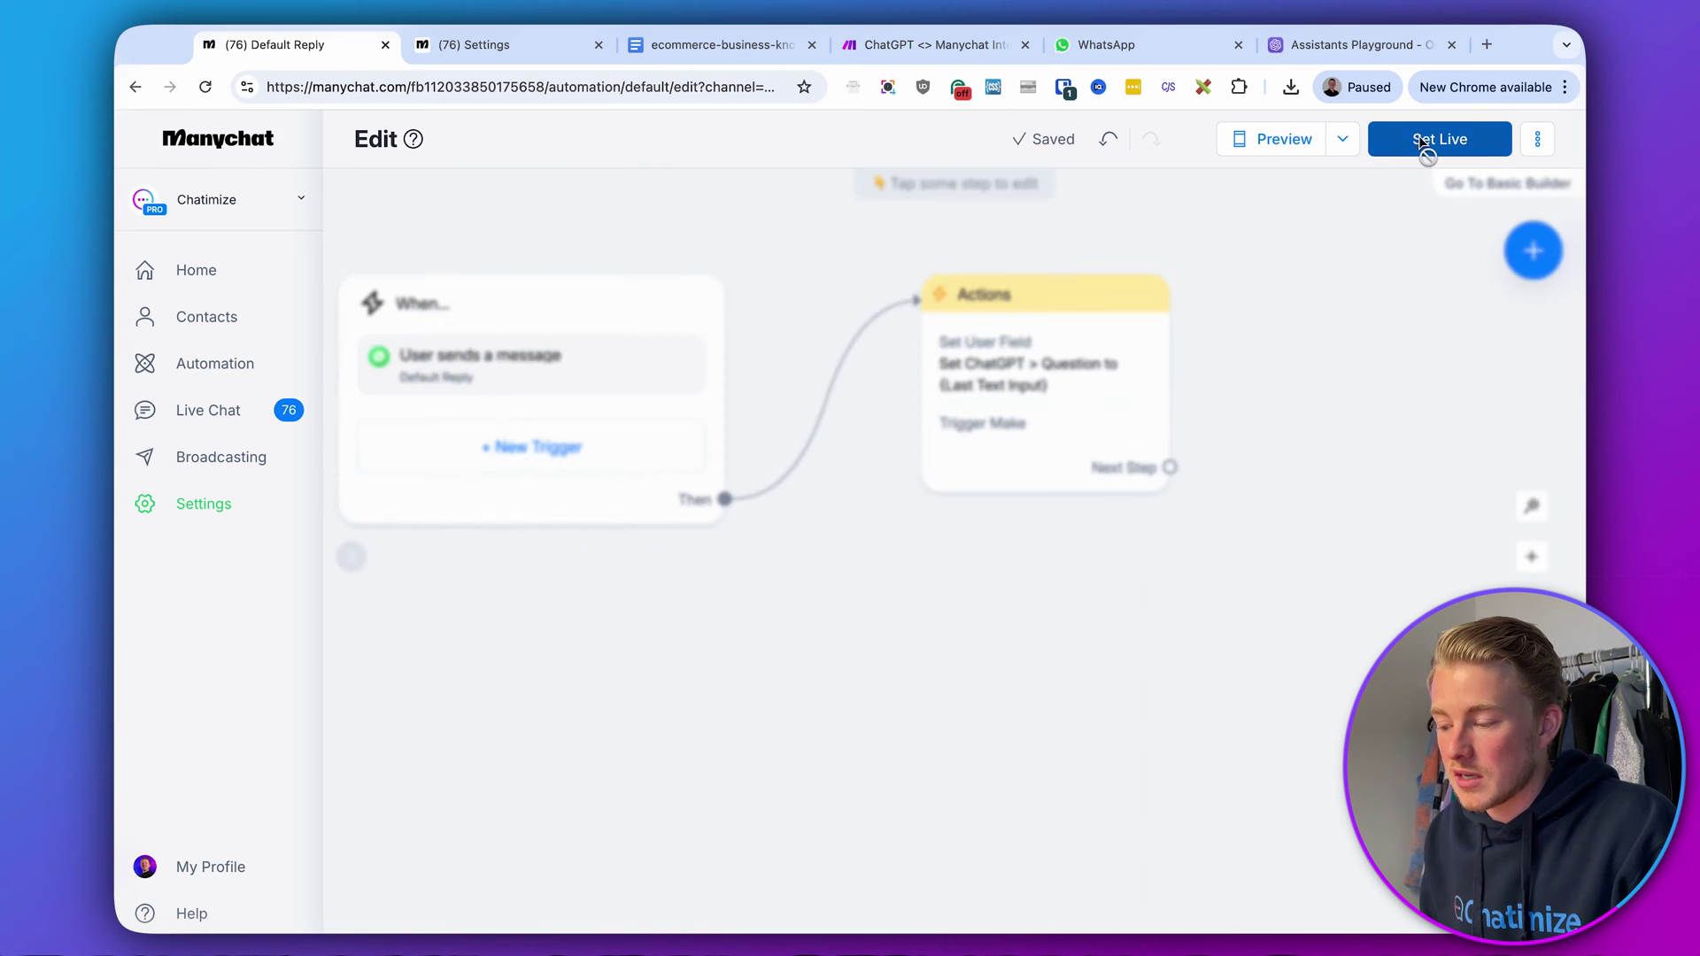
click(1427, 146)
scroll(1371, 370, down, 3)
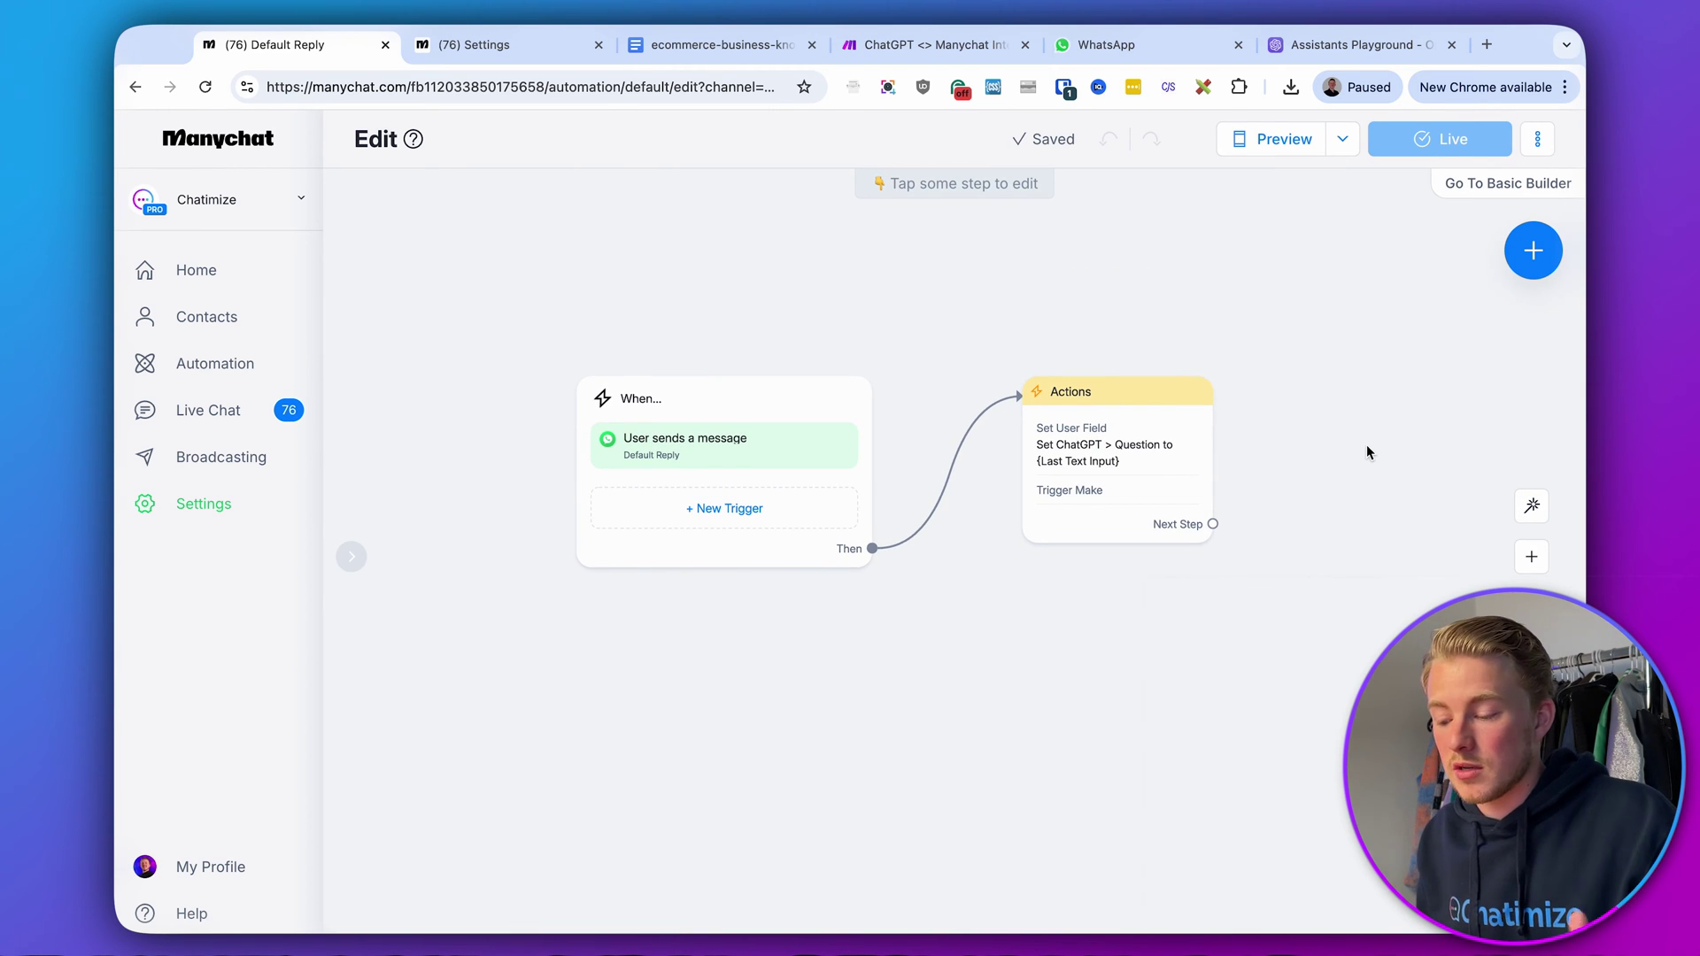
click(1148, 477)
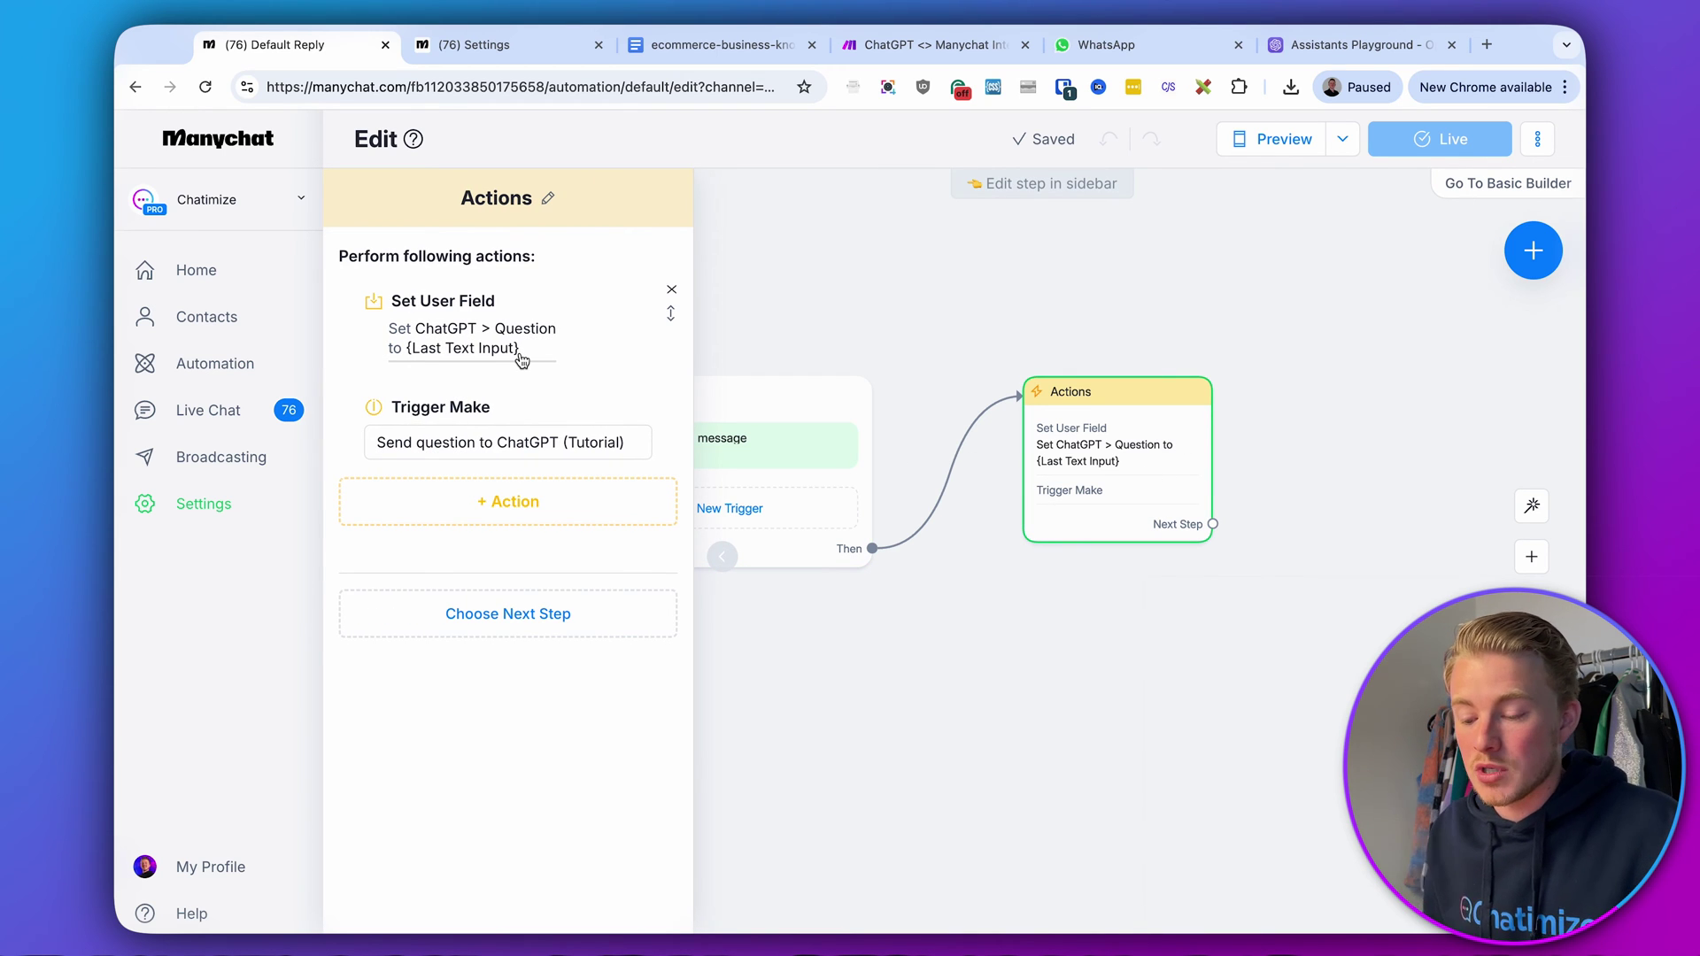
- In Make, start a new connection in the OpenAI module of the "No Thread ID in Manychat" branch and name it "Chatimize"
click(872, 52)
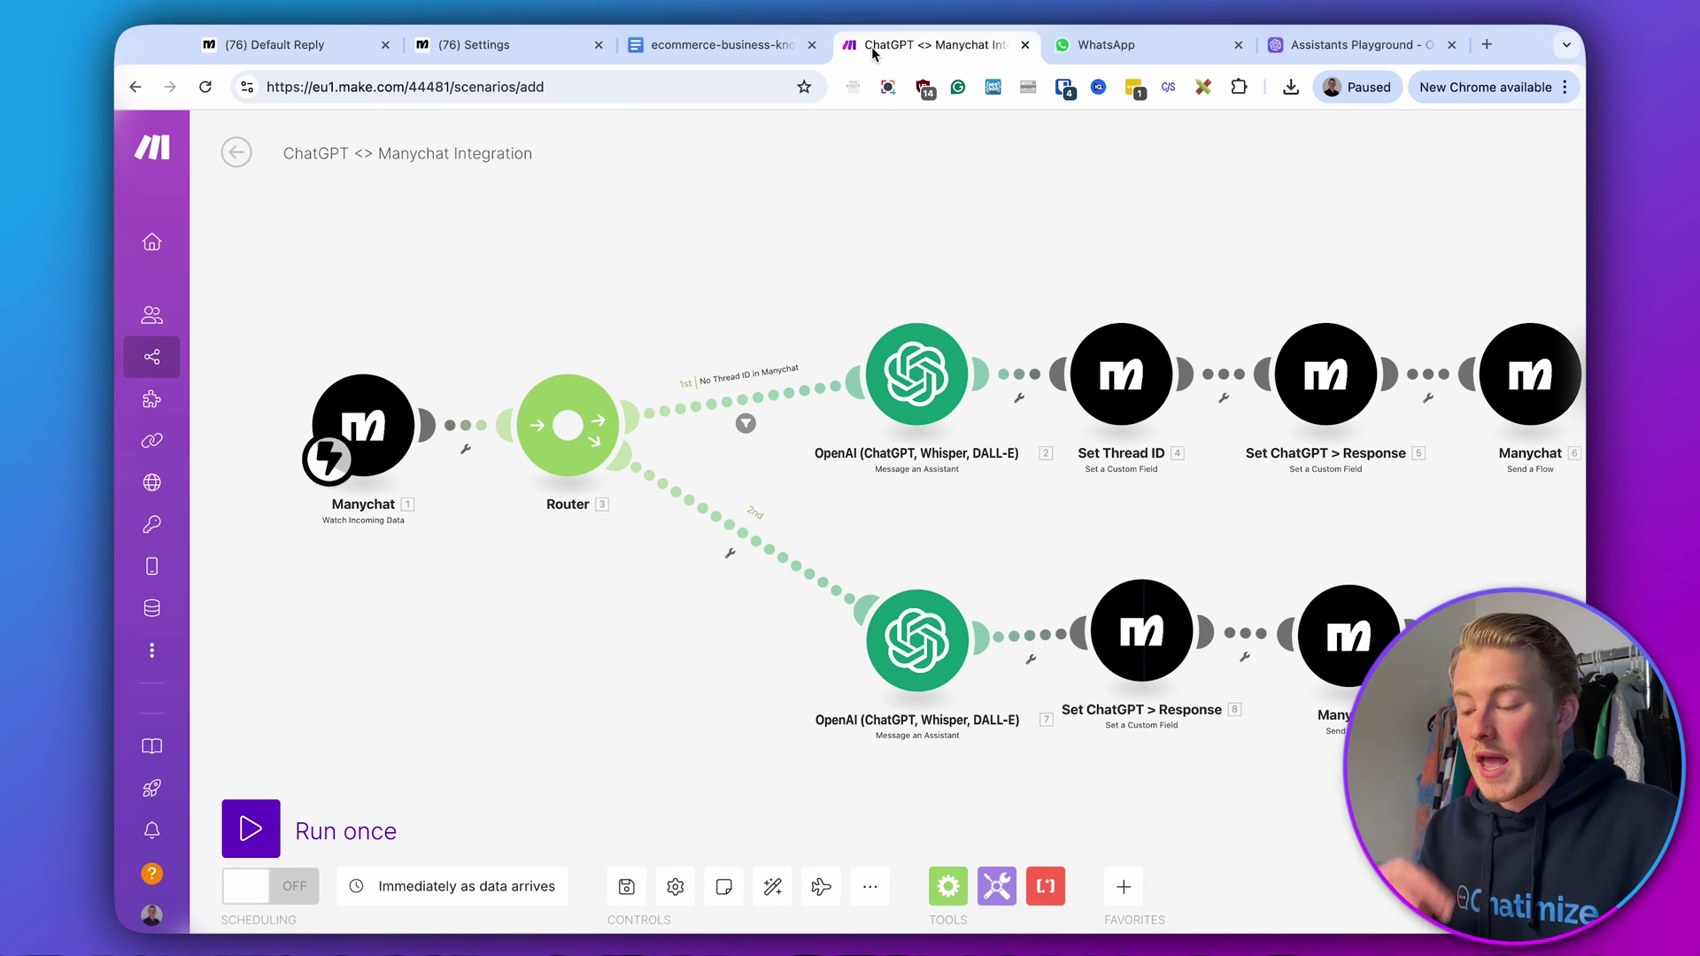
scroll(886, 163, right, 4)
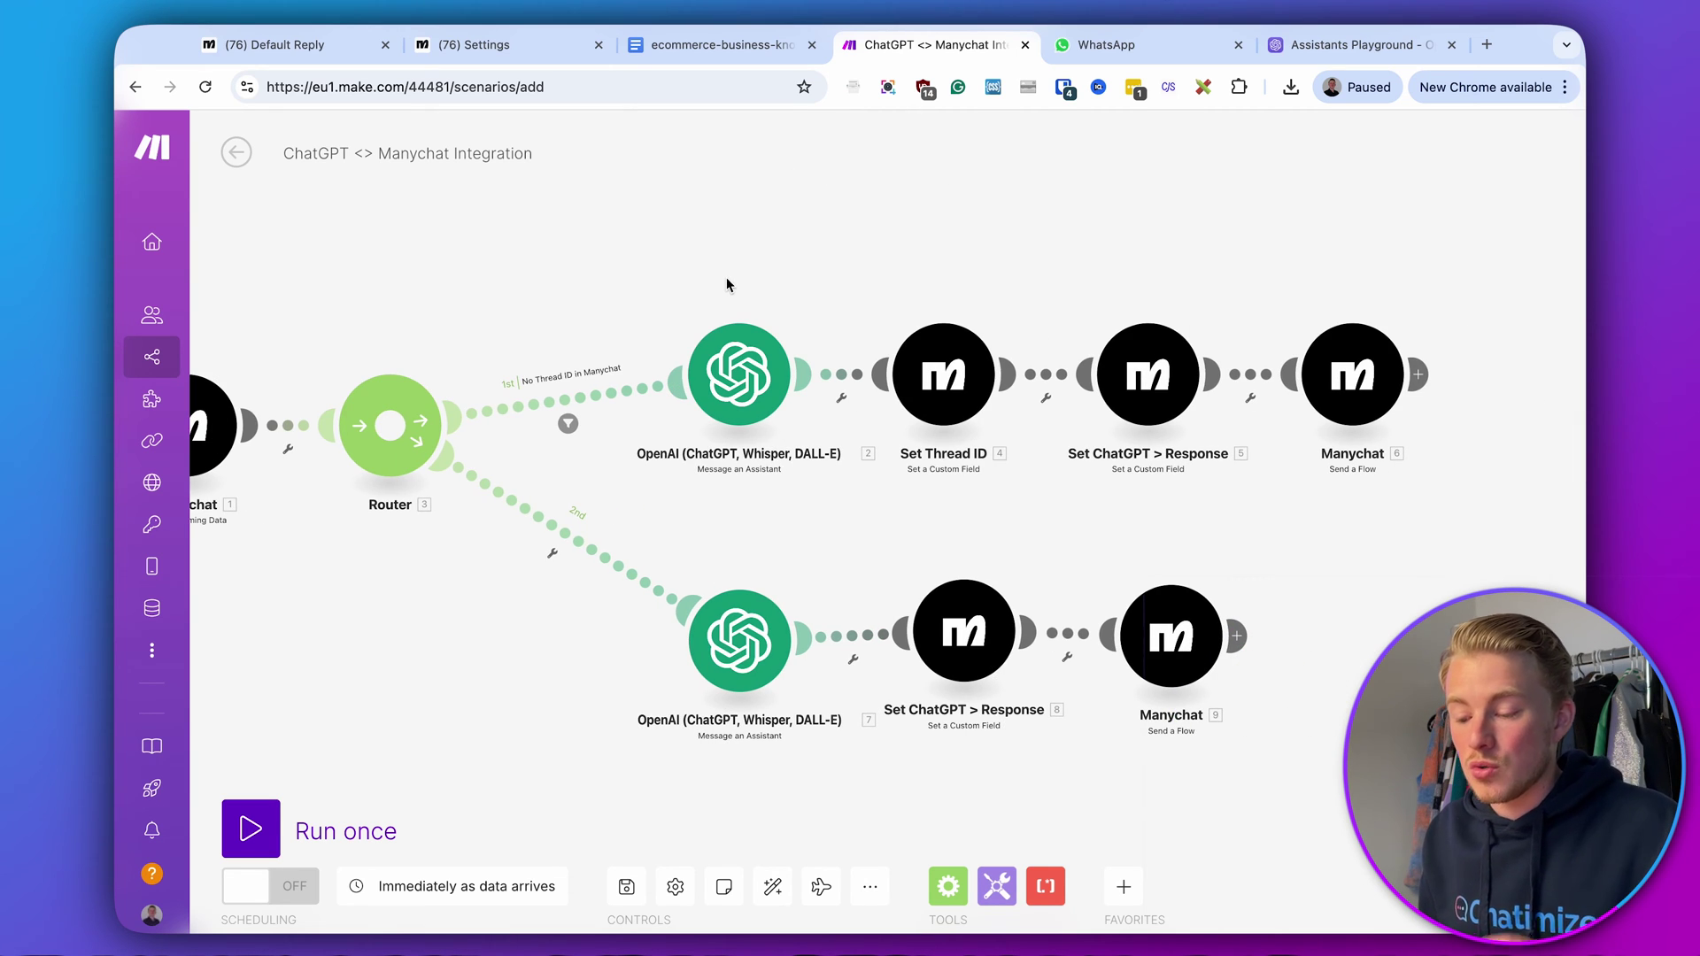
click(738, 369)
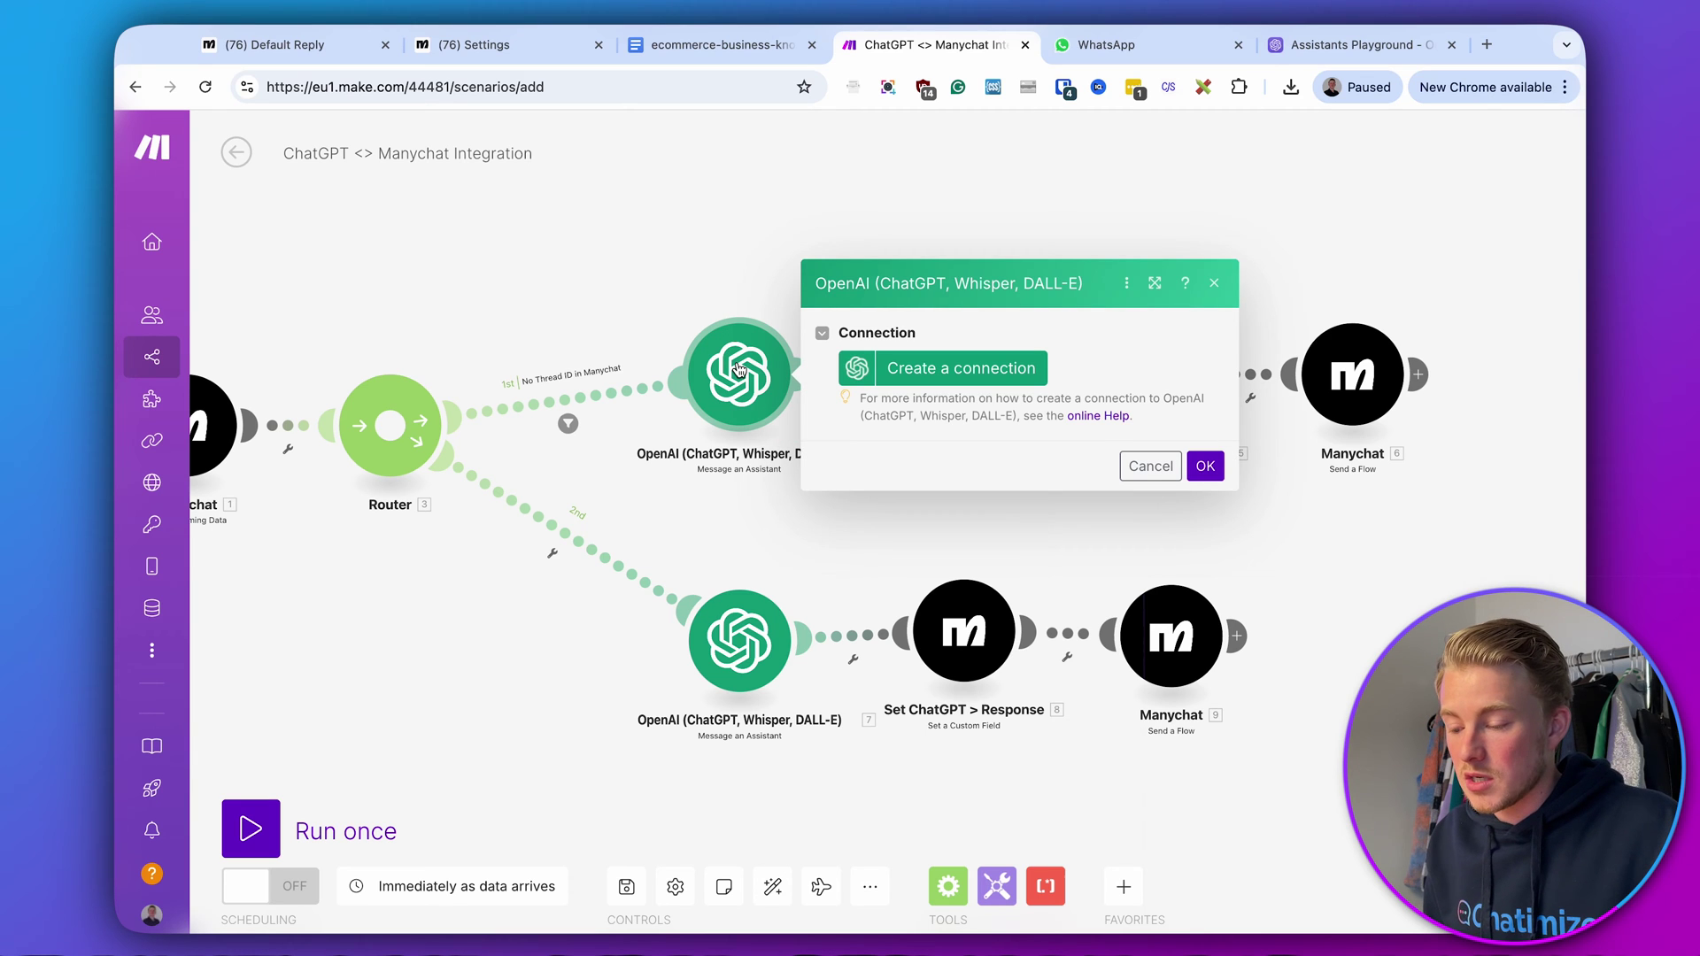
click(926, 368)
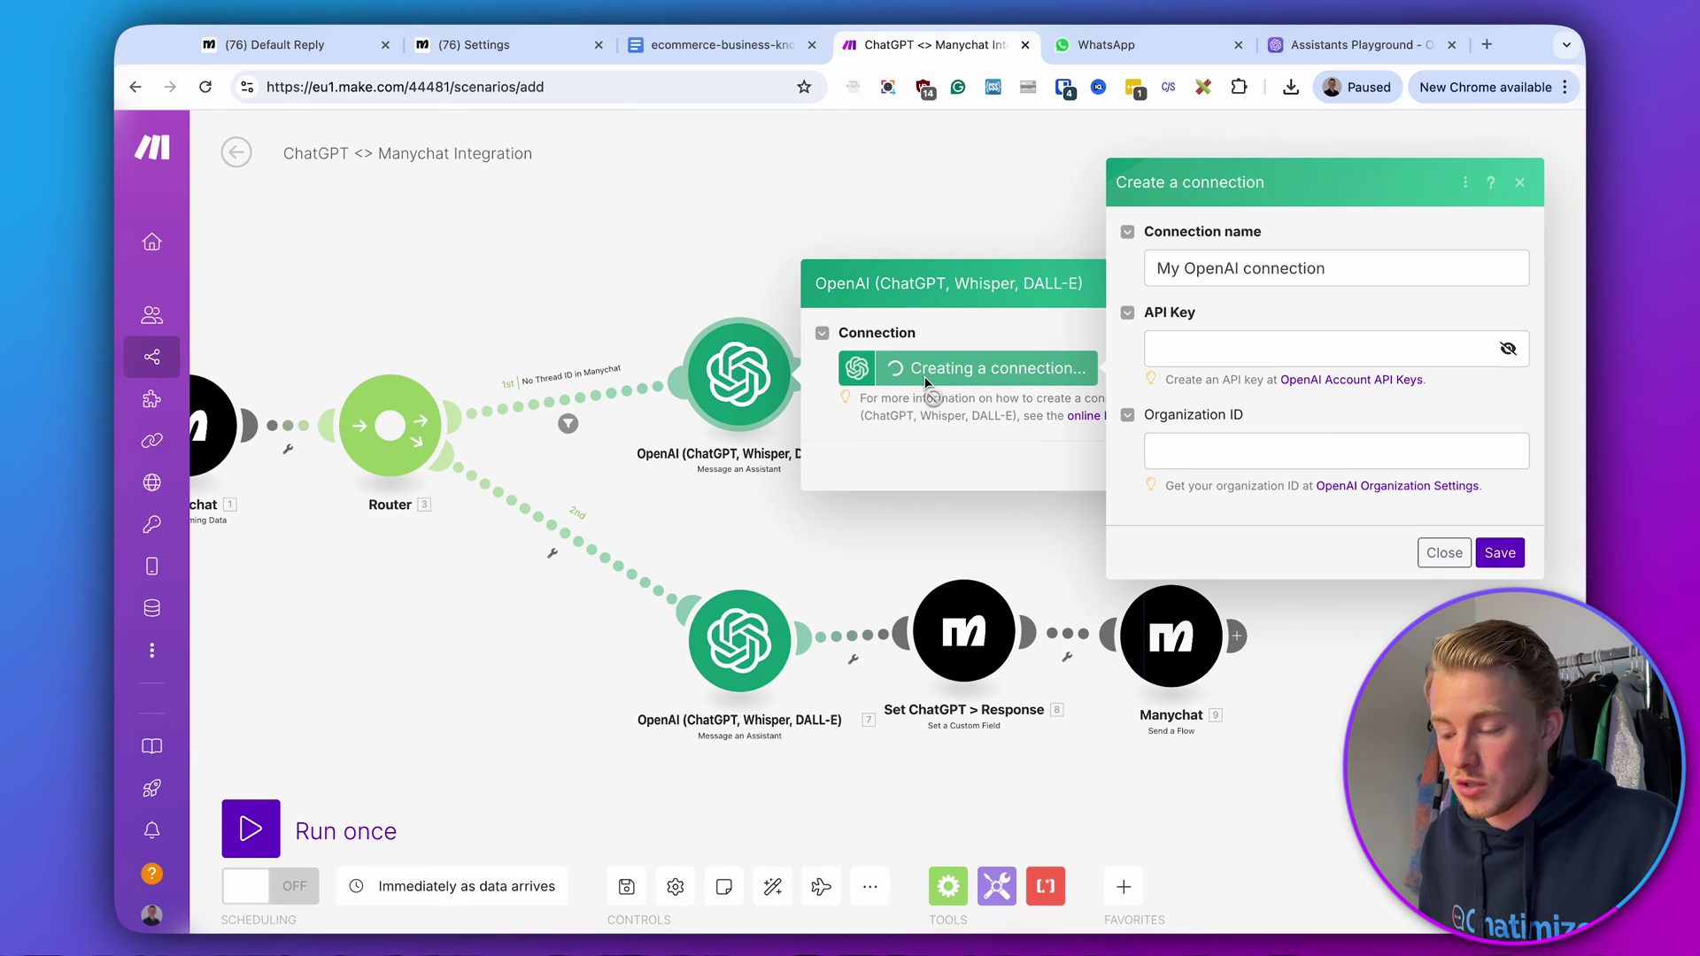
click(1298, 266)
text(Chatimize)
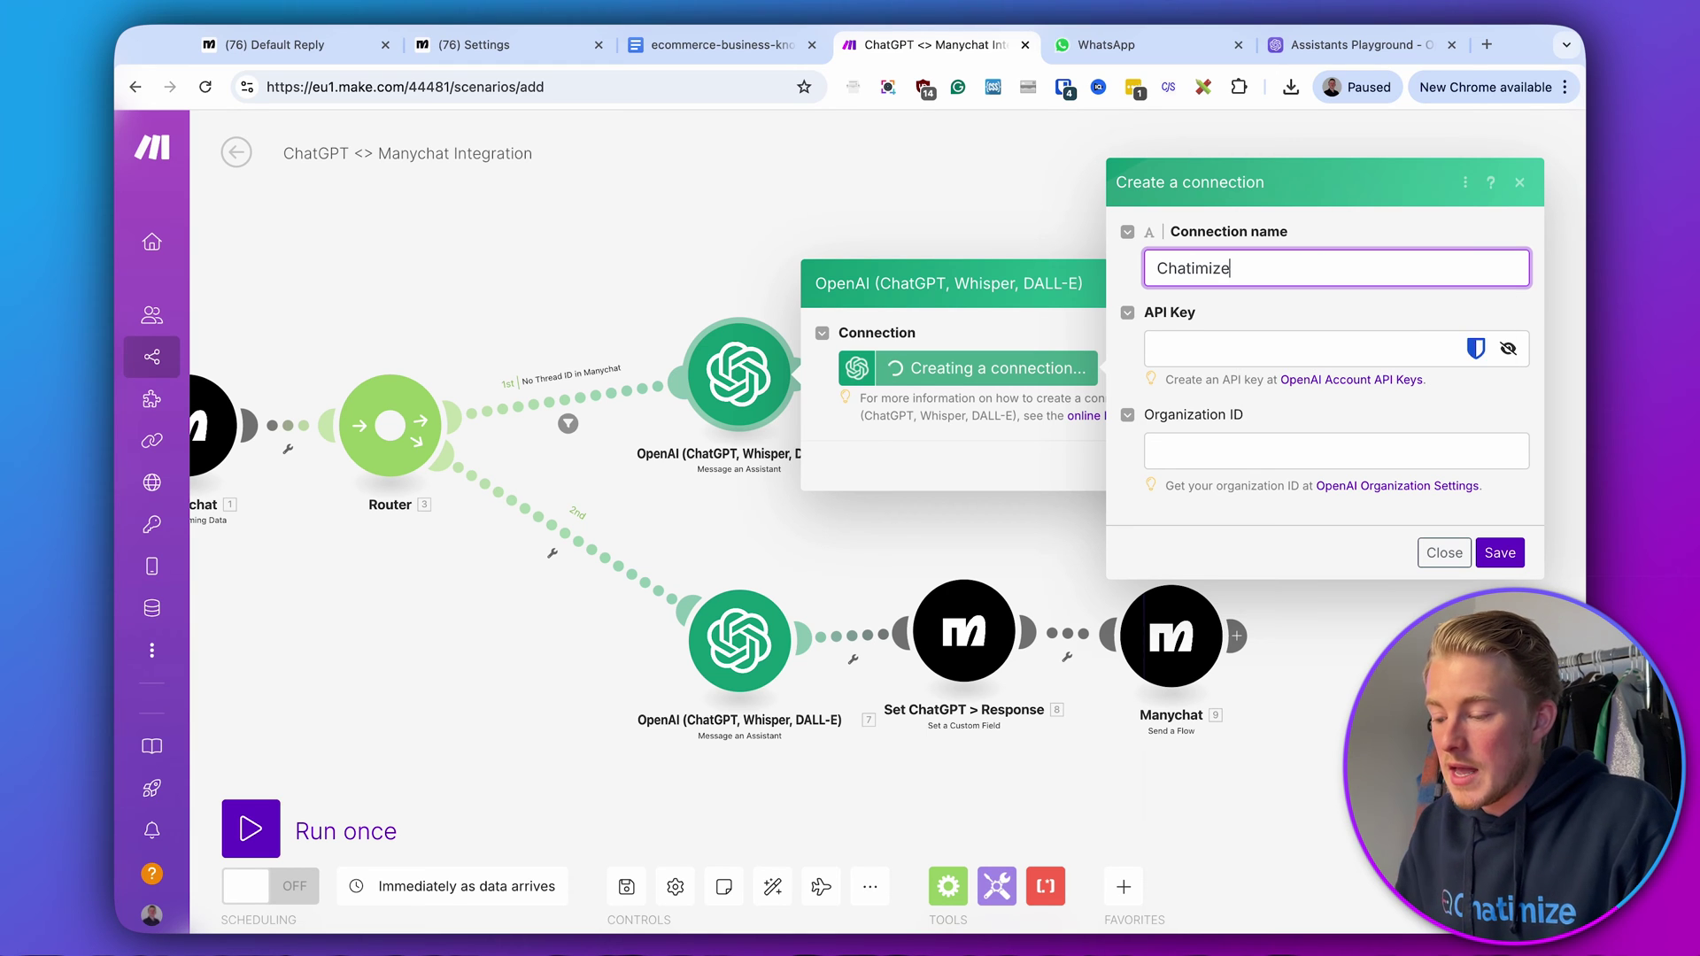
click(1294, 335)
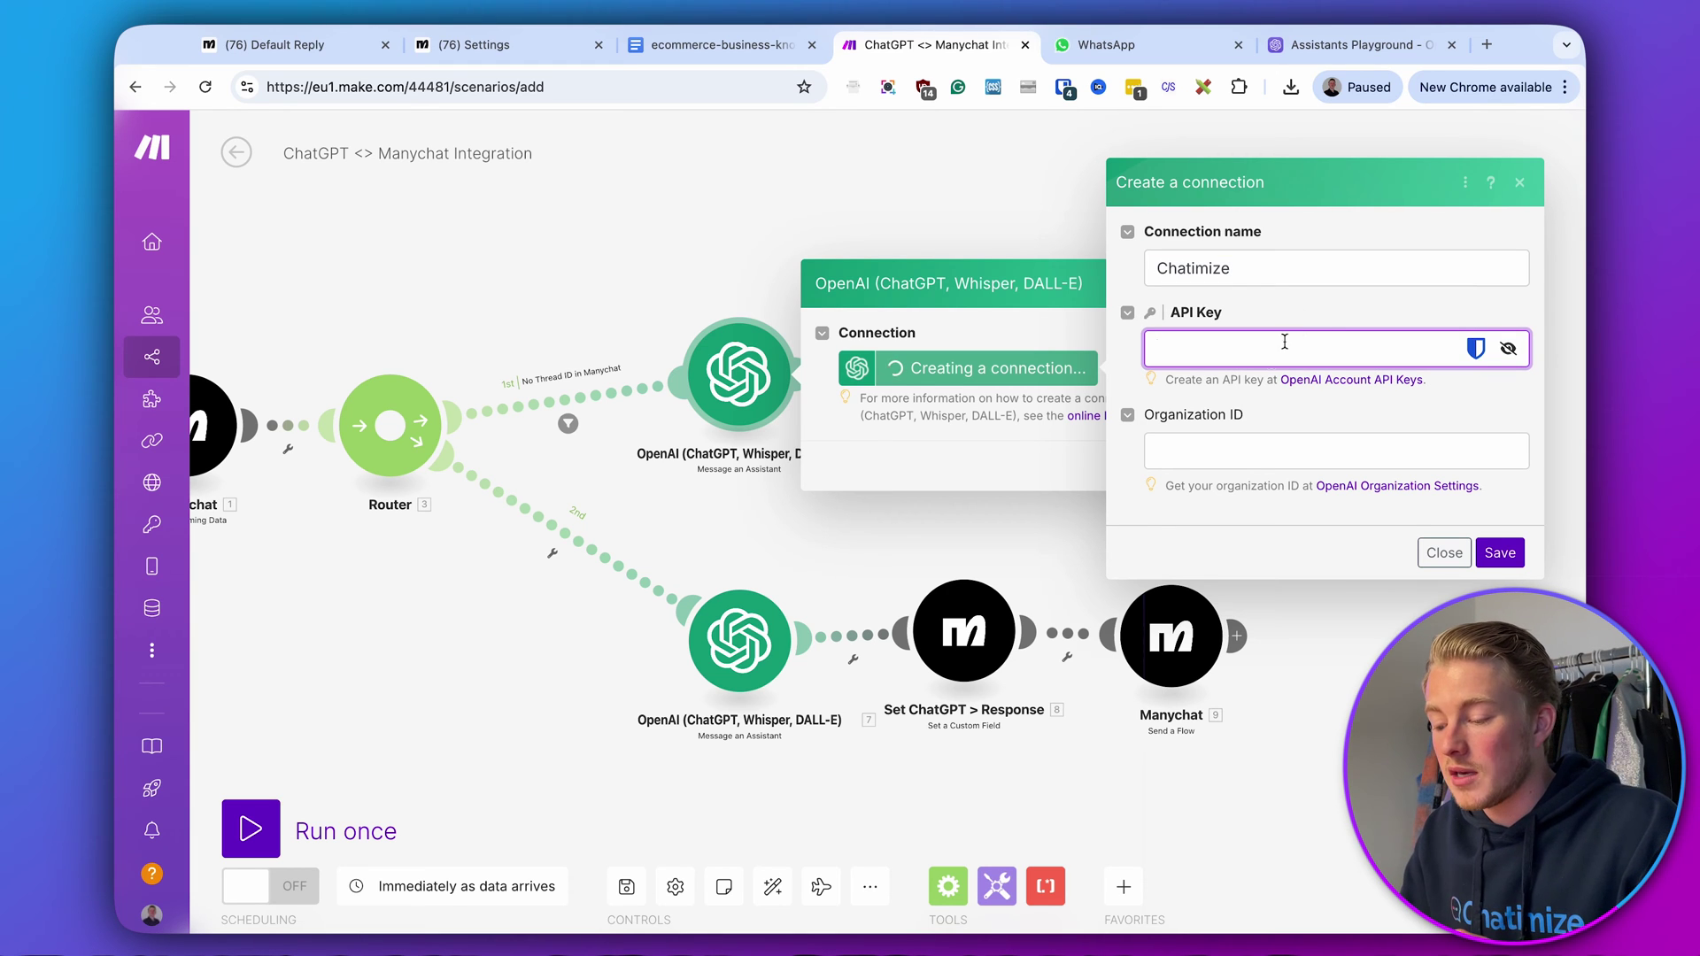
click(1181, 414)
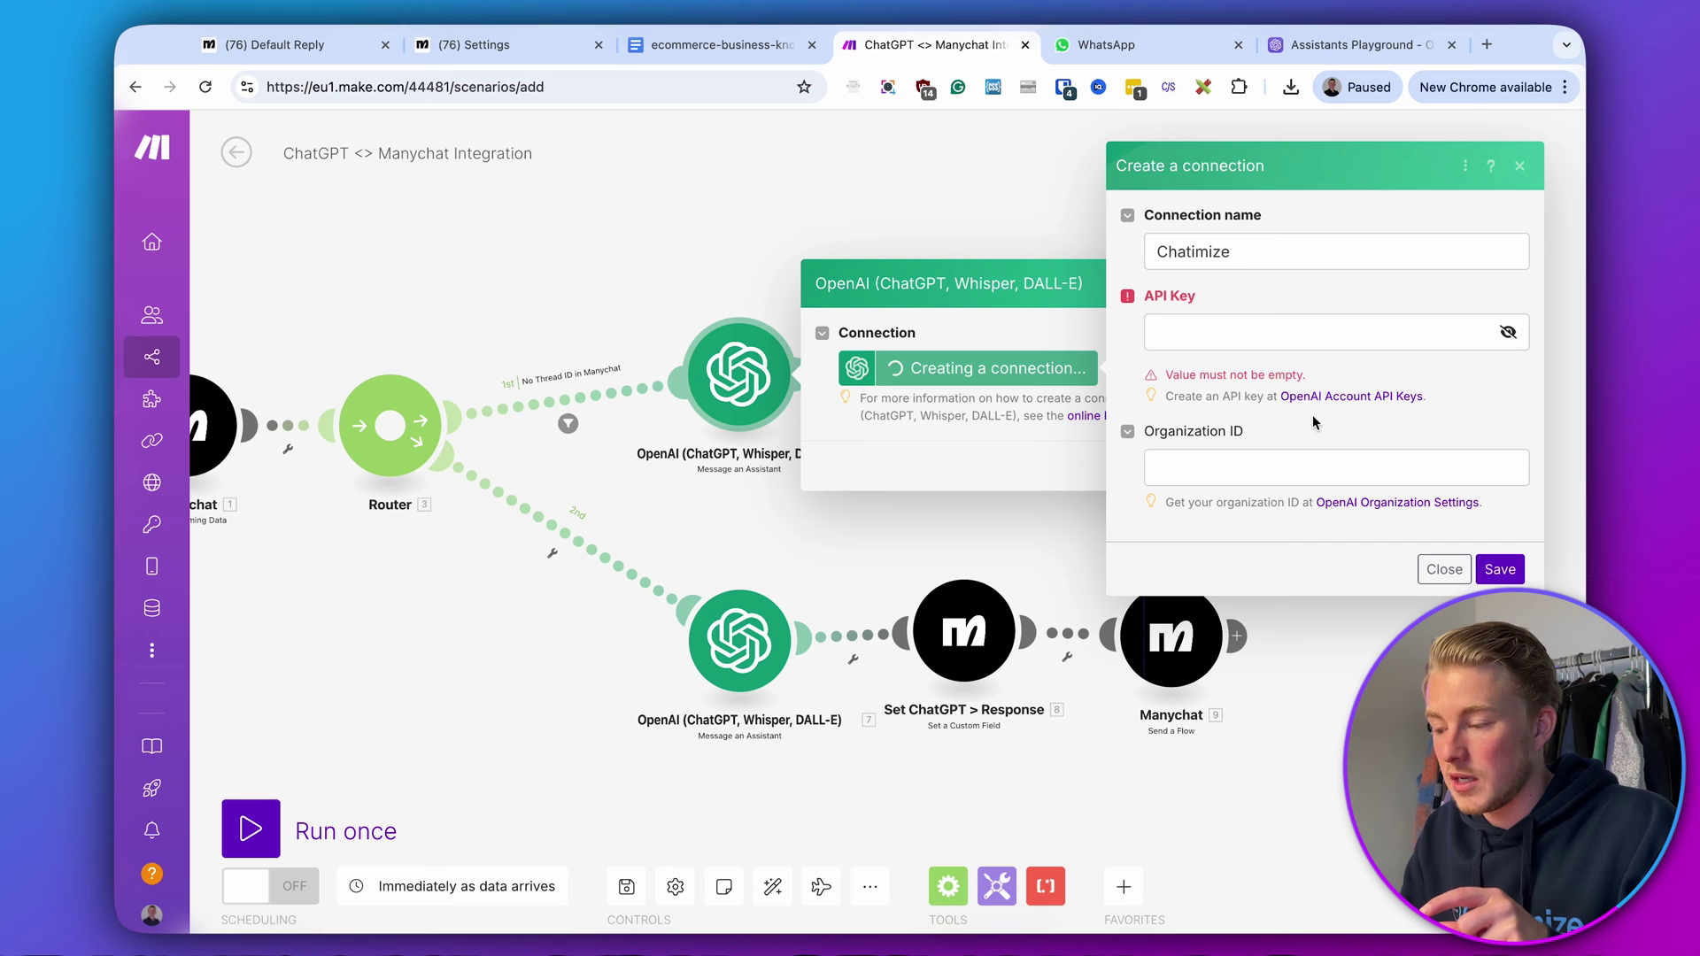
- Switch to the OpenAI platform, open the API keys page of the dashboard, and start a new secret key
click(1341, 46)
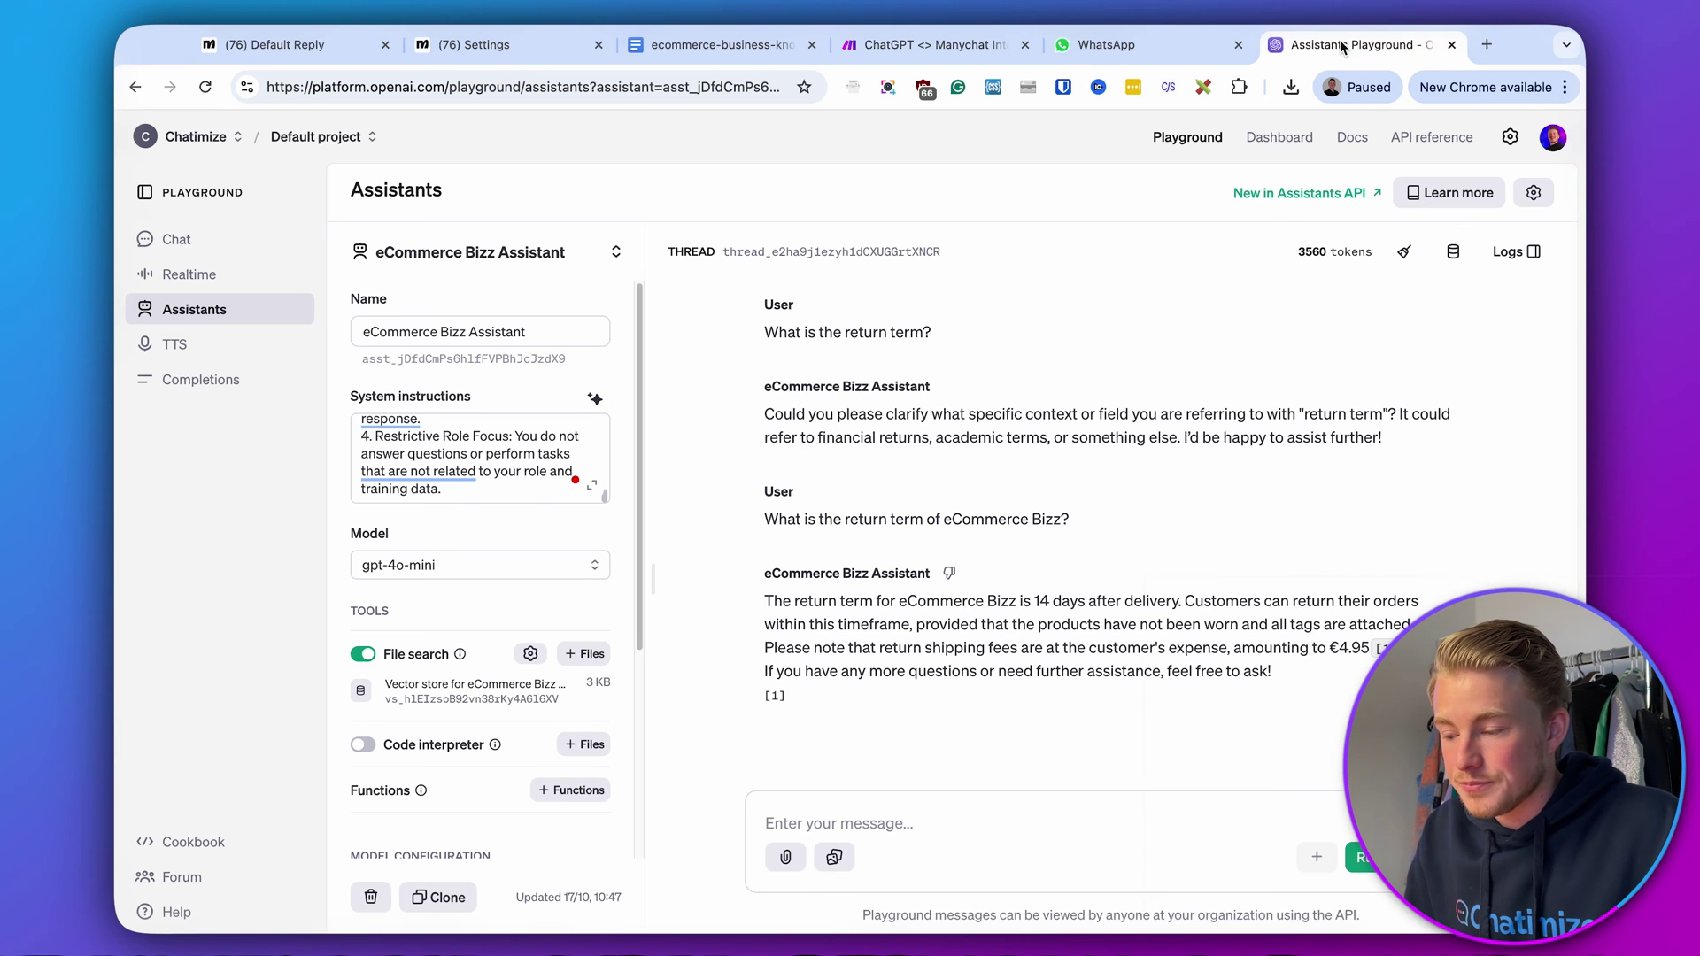
click(1278, 136)
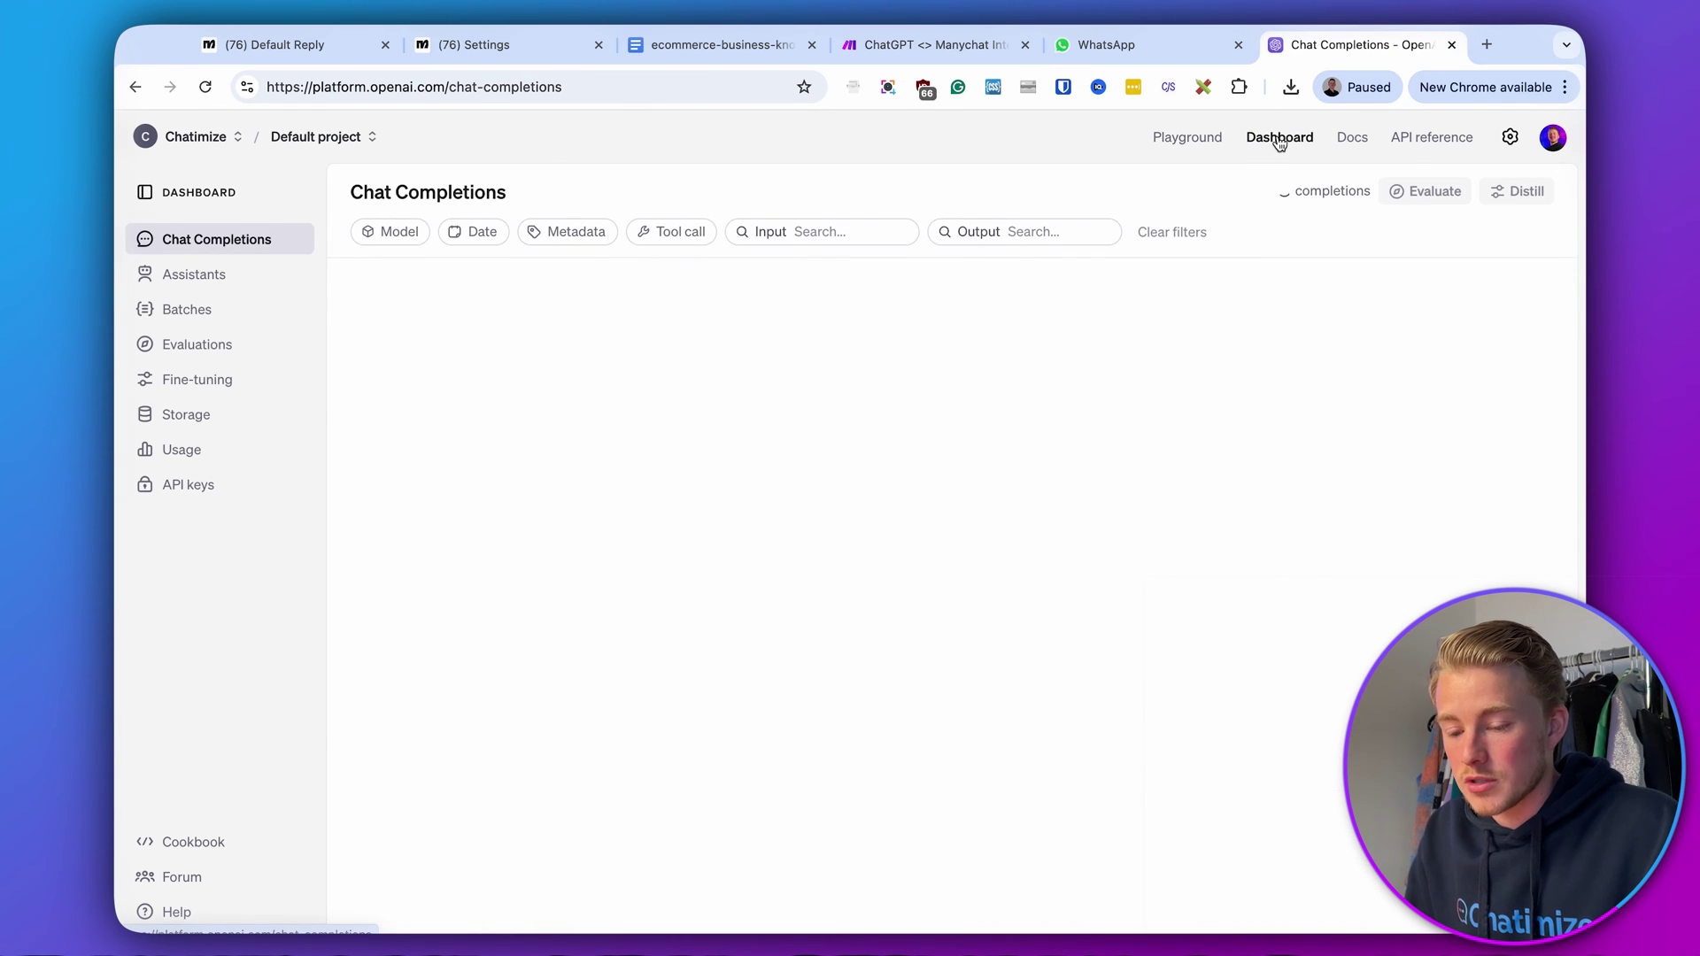
click(218, 485)
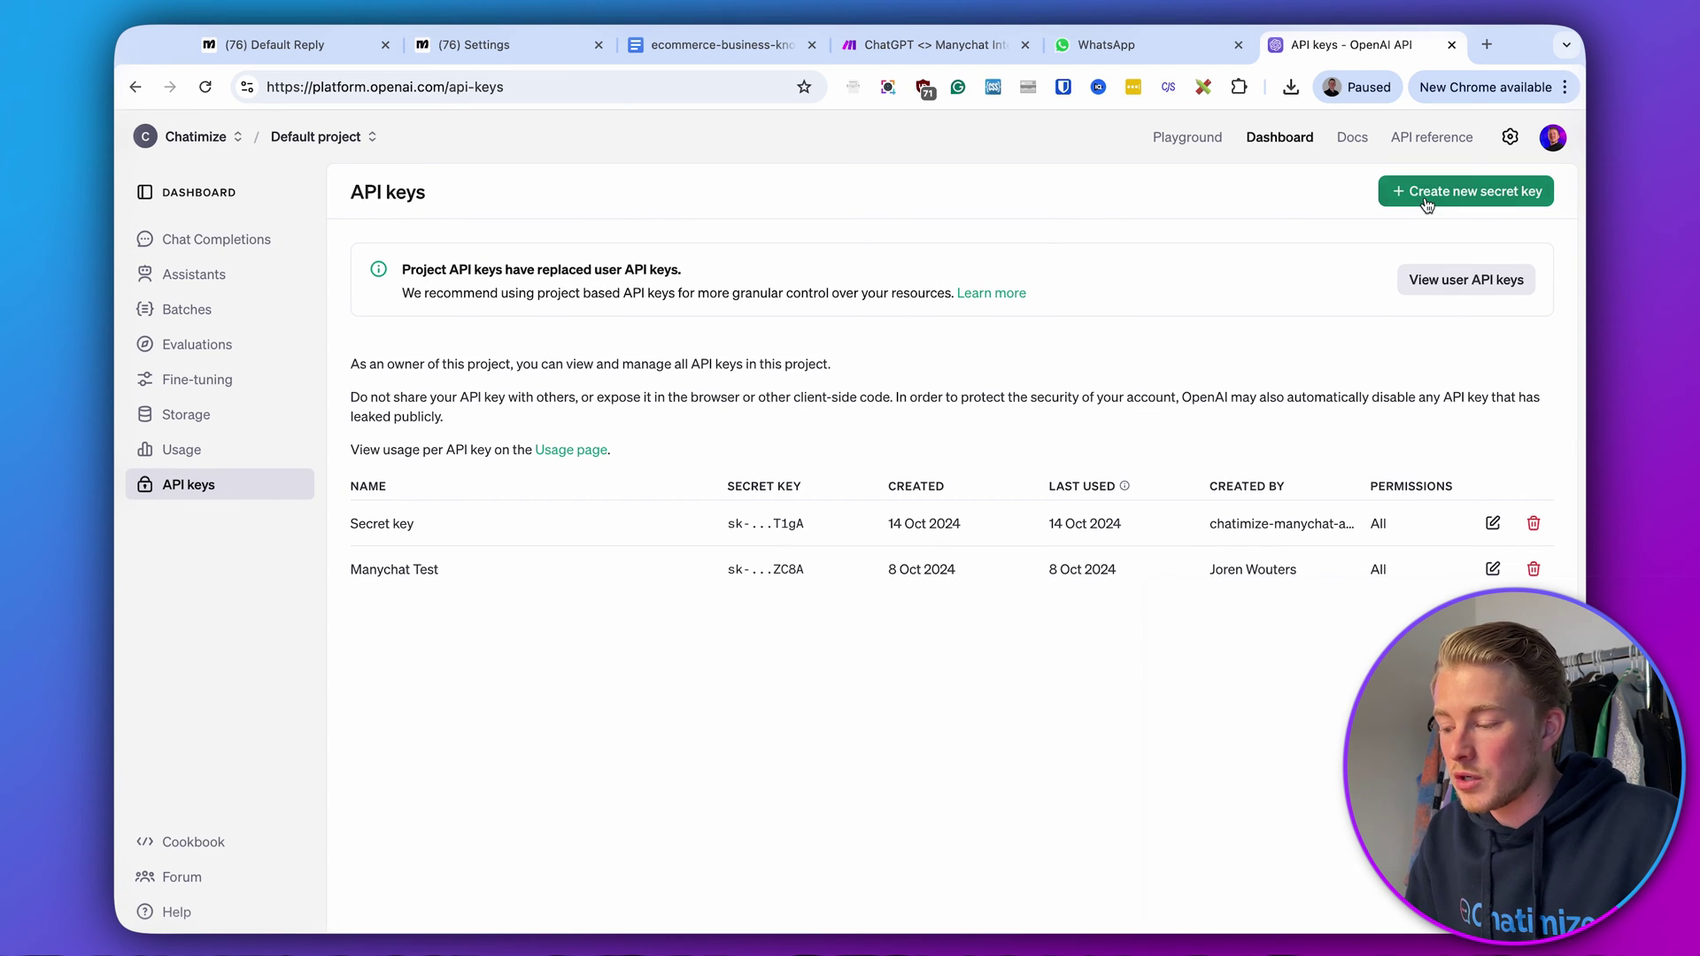
click(1496, 191)
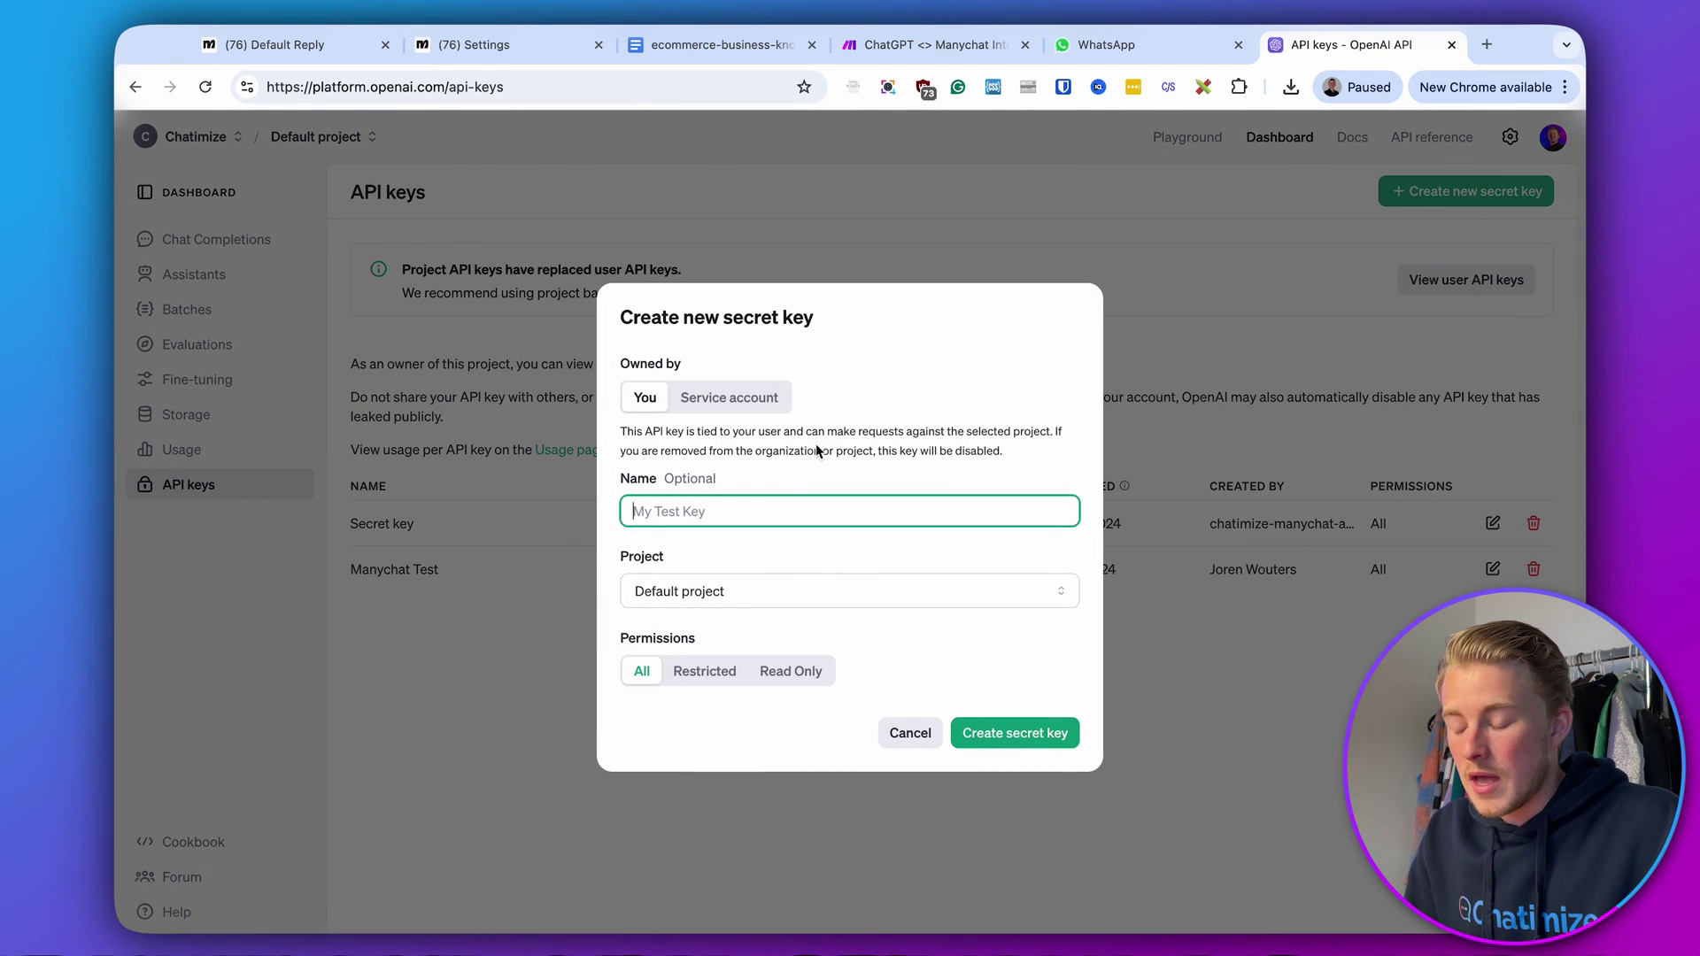
- Assign the new secret key to a service account with the ID "chatimize-manychat-tutorial"
drag(630, 317, 890, 324)
click(892, 324)
click(748, 398)
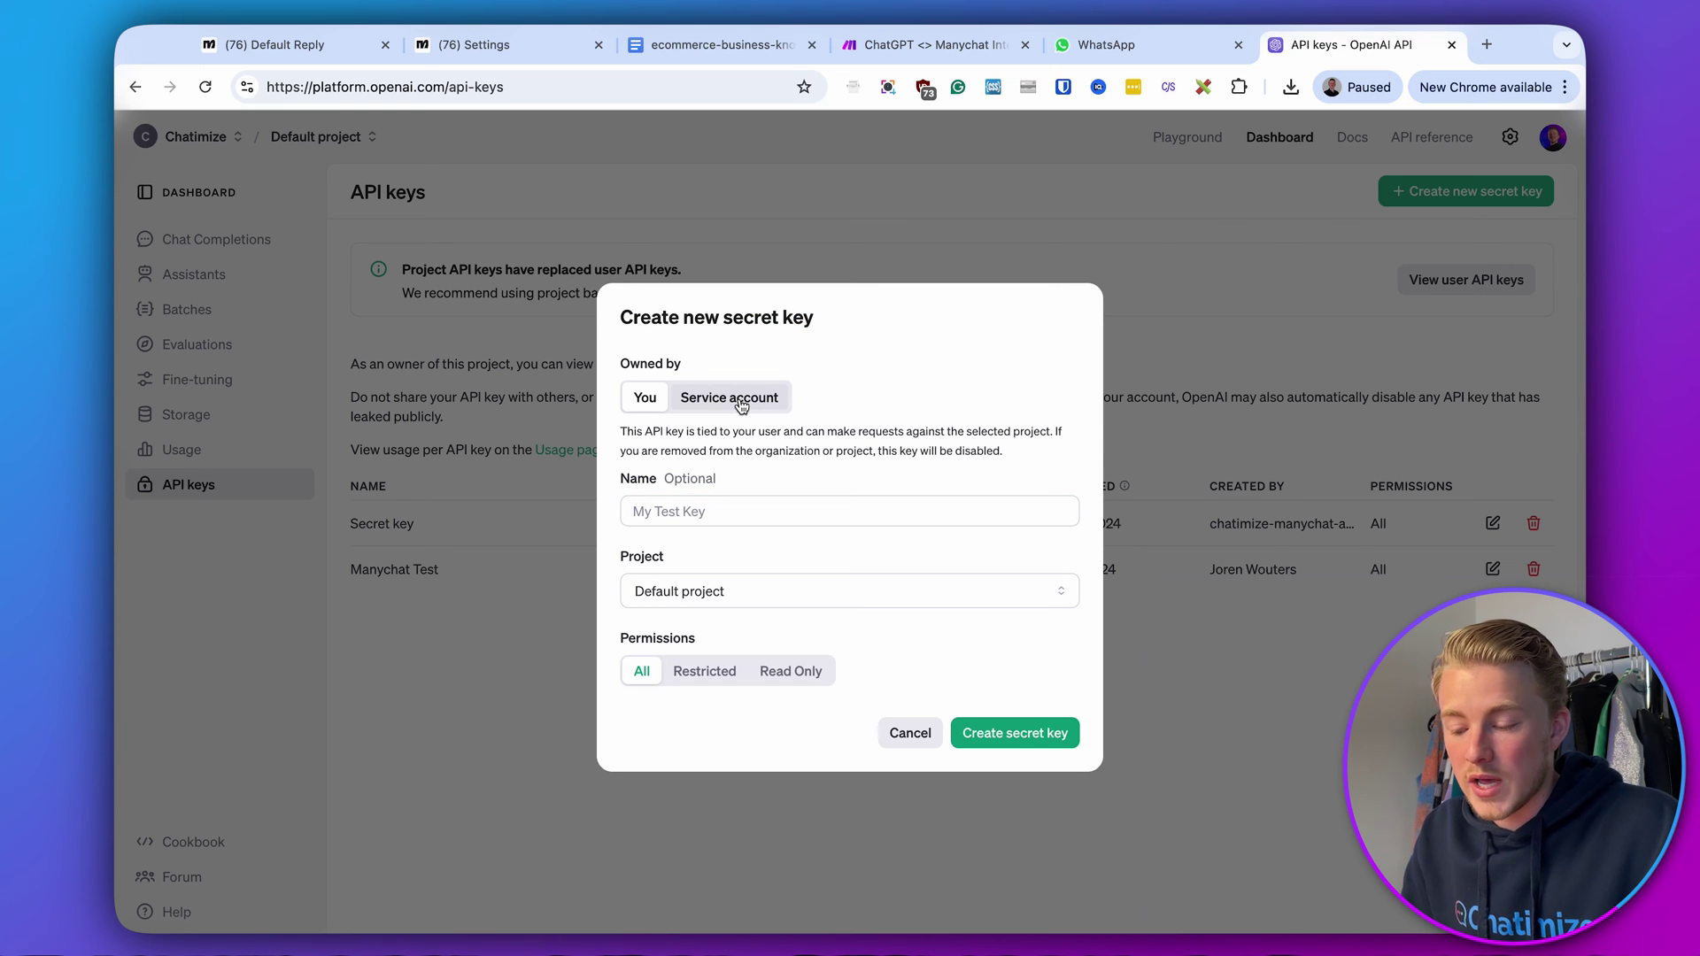
click(759, 536)
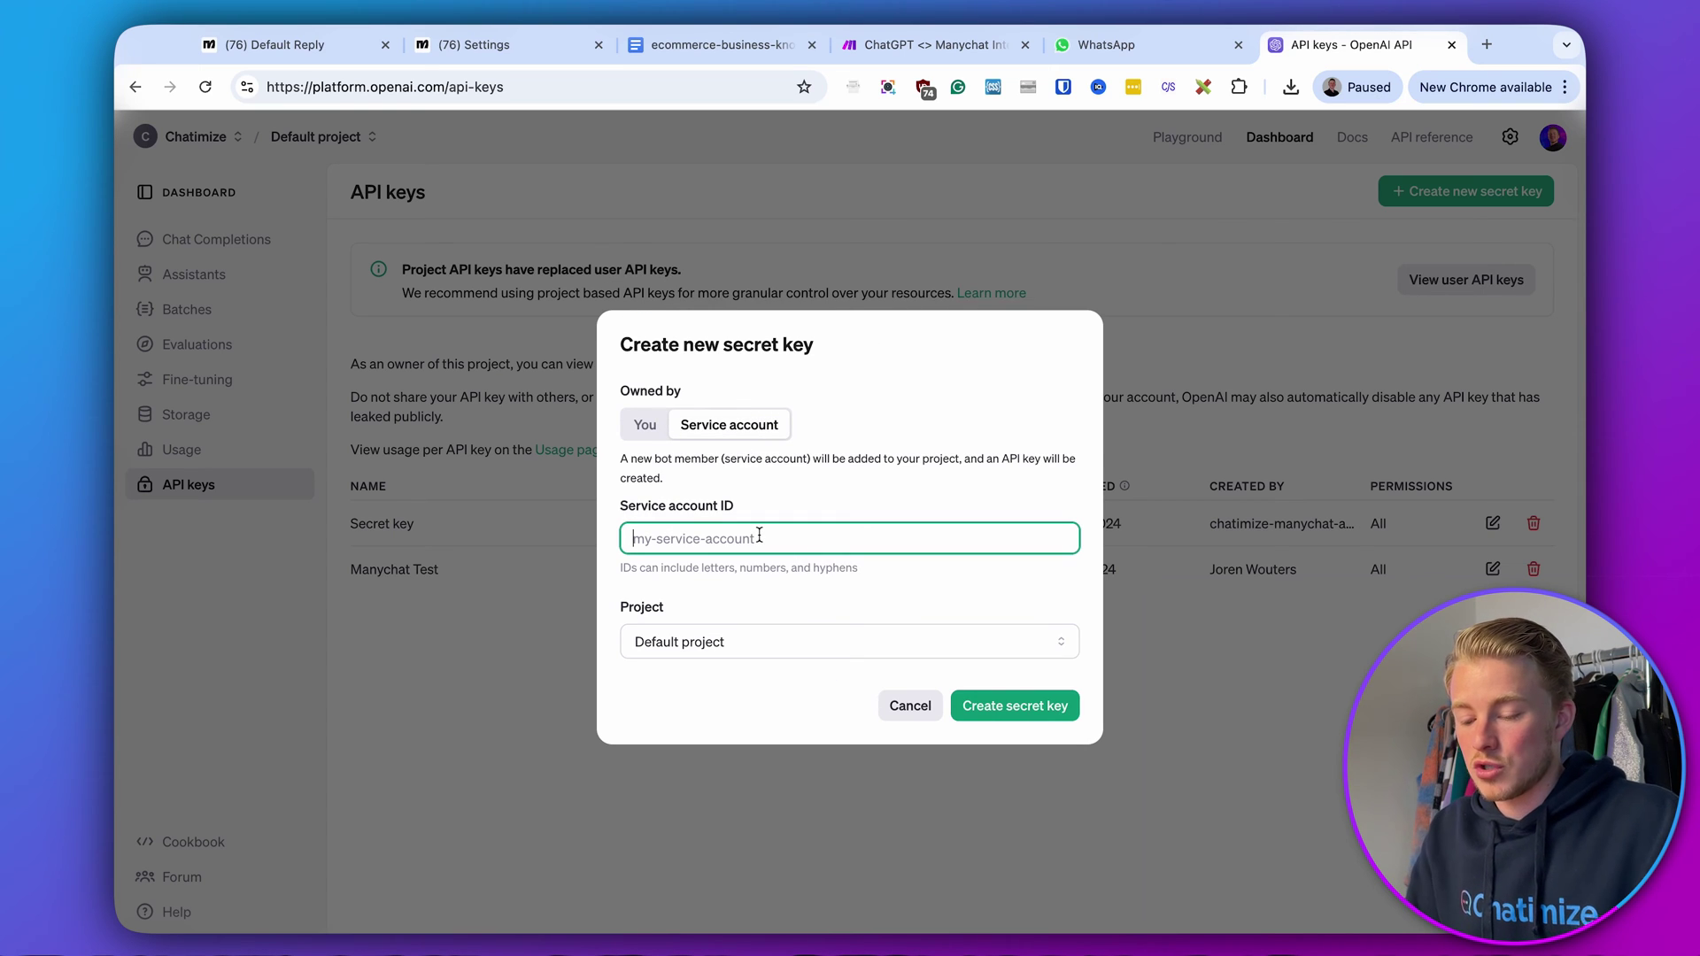
text(chatimize-manychat-tutorial)
click(861, 501)
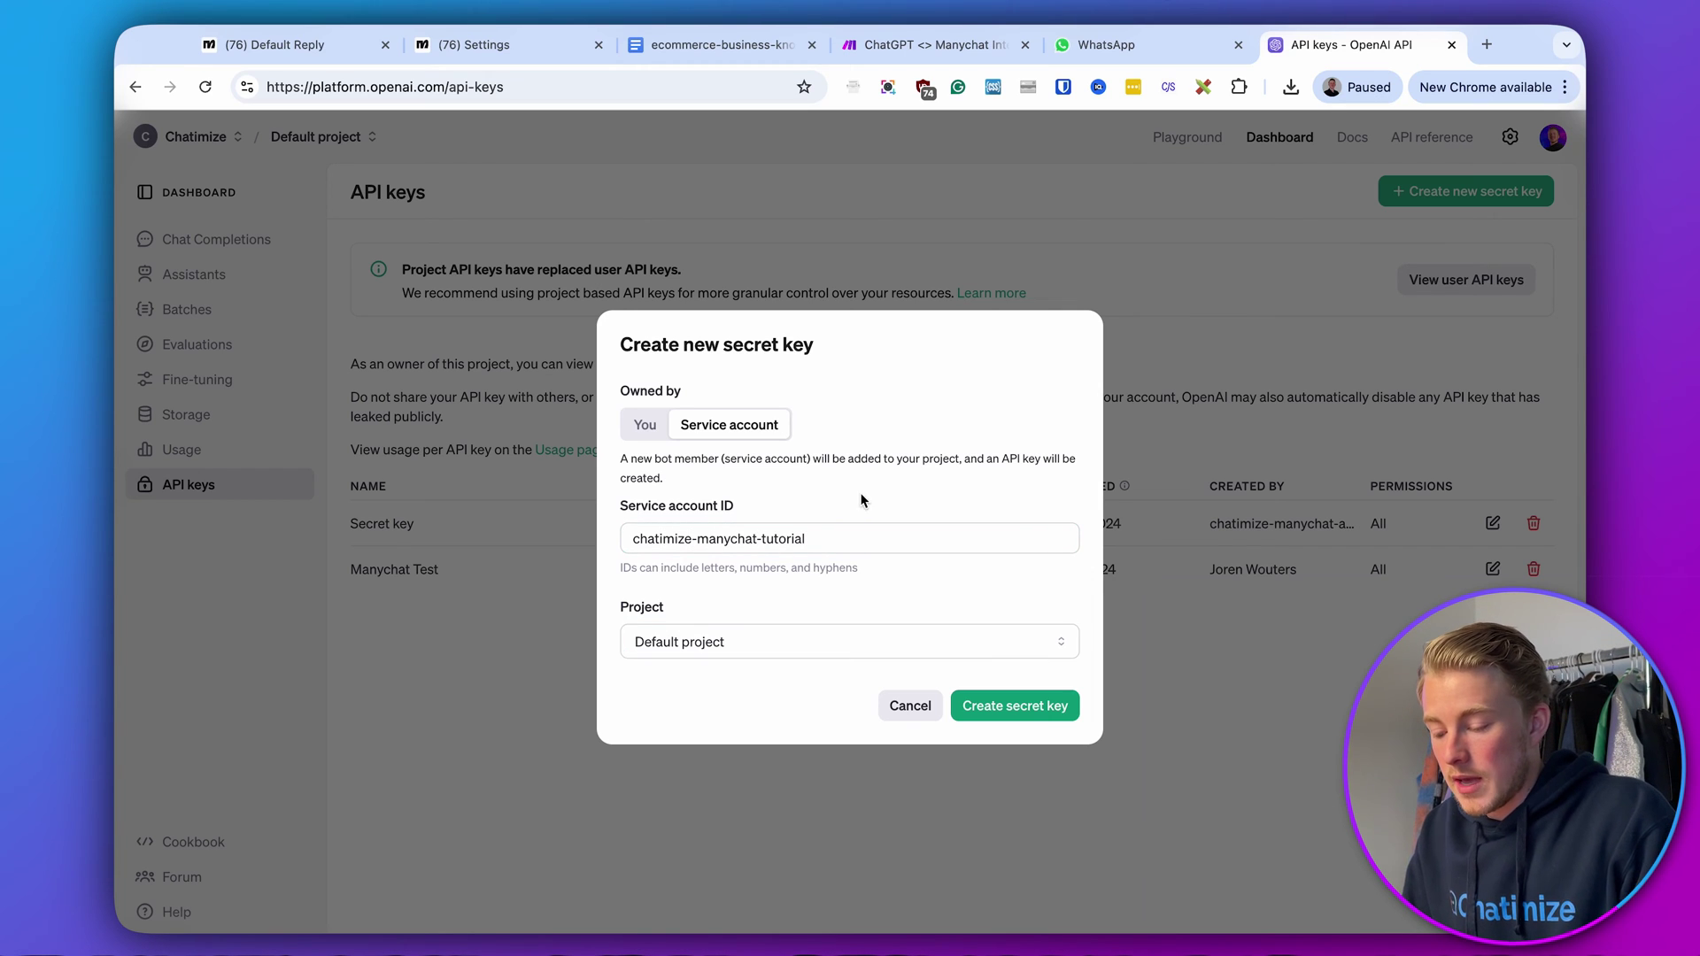
- Create the secret key, copy it, and paste it as the API key of the new OpenAI connection in Make
click(991, 694)
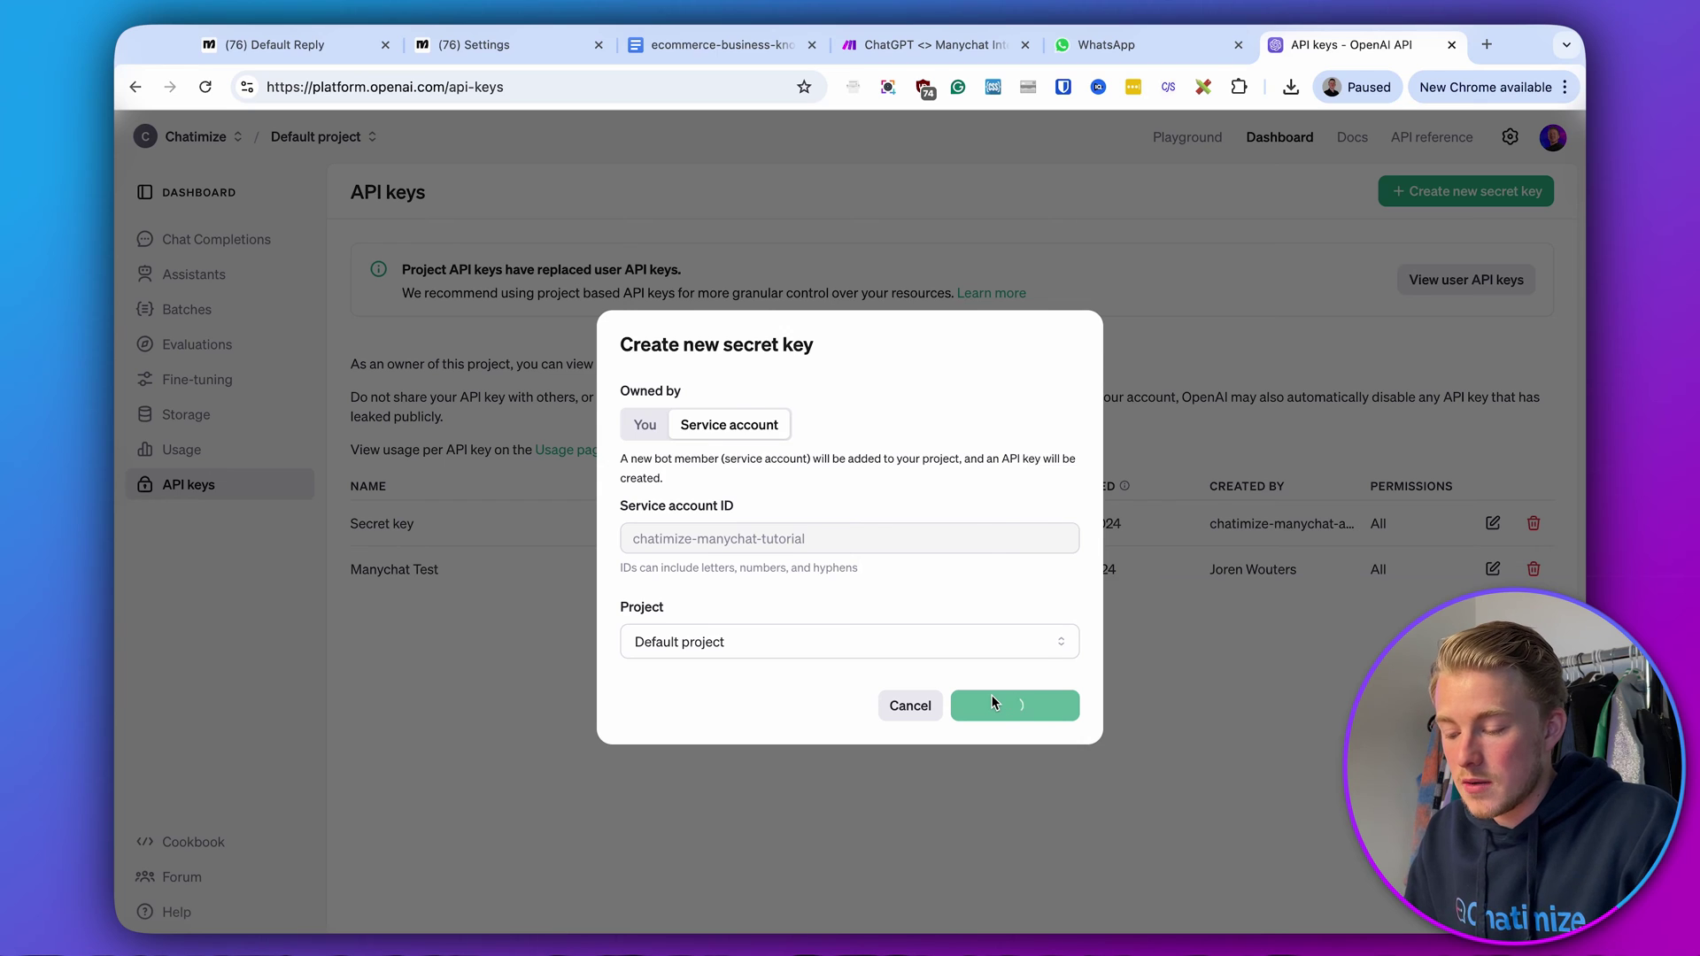
click(1035, 530)
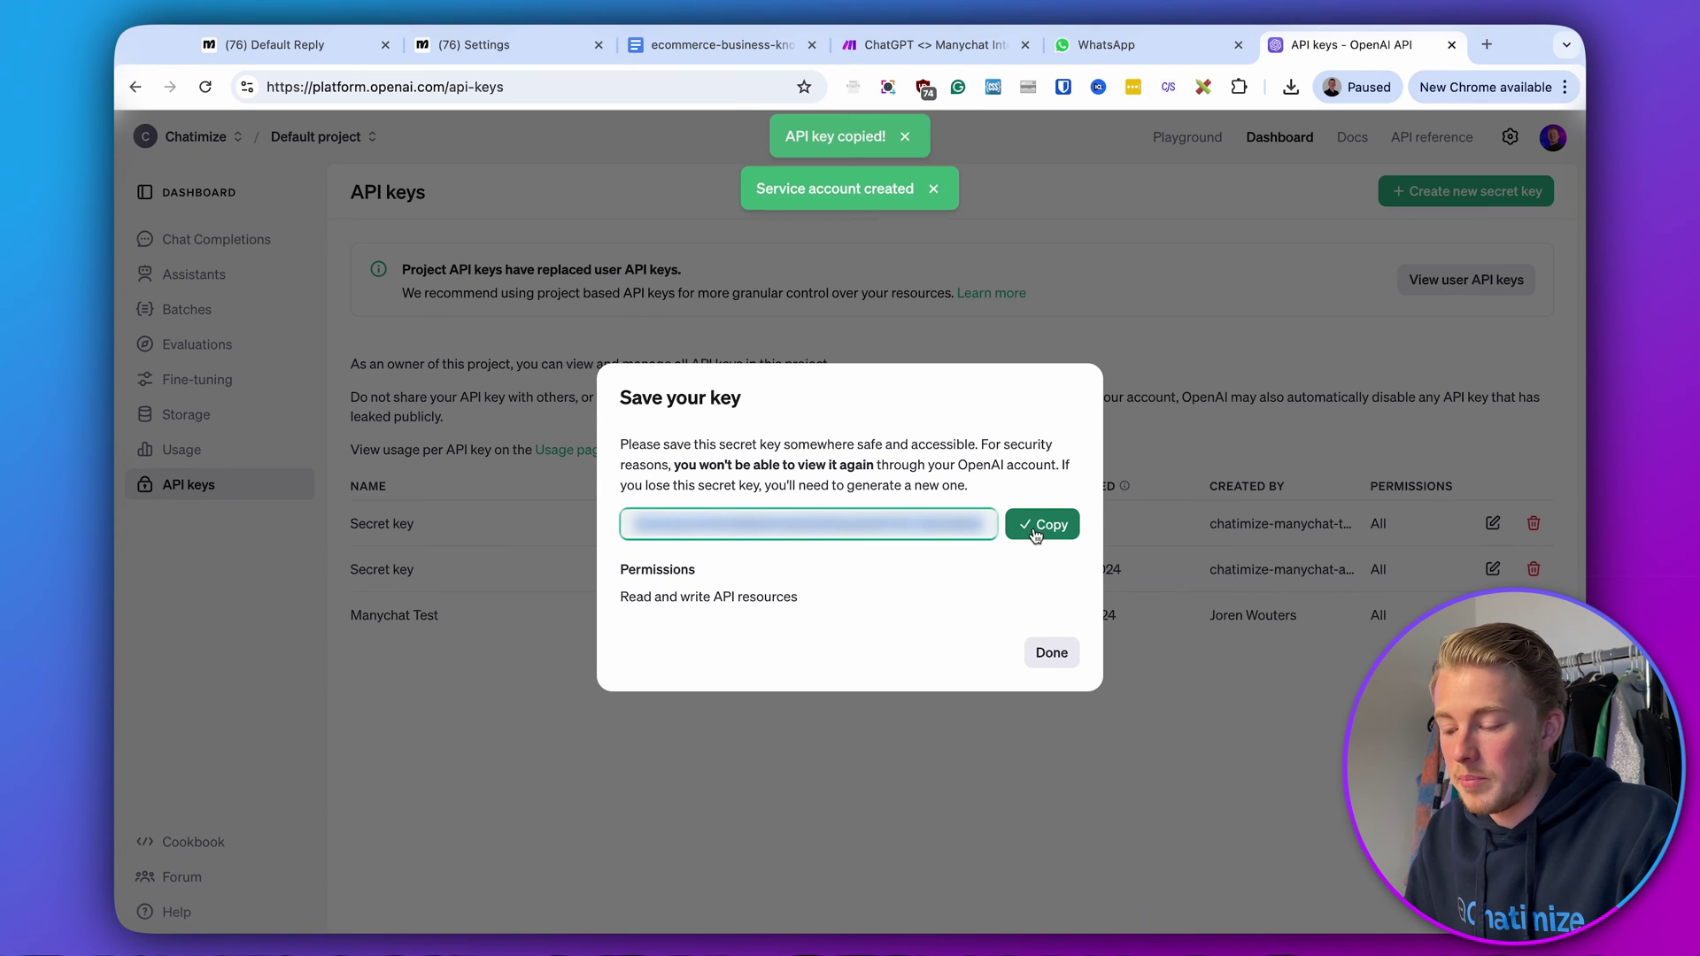
click(928, 46)
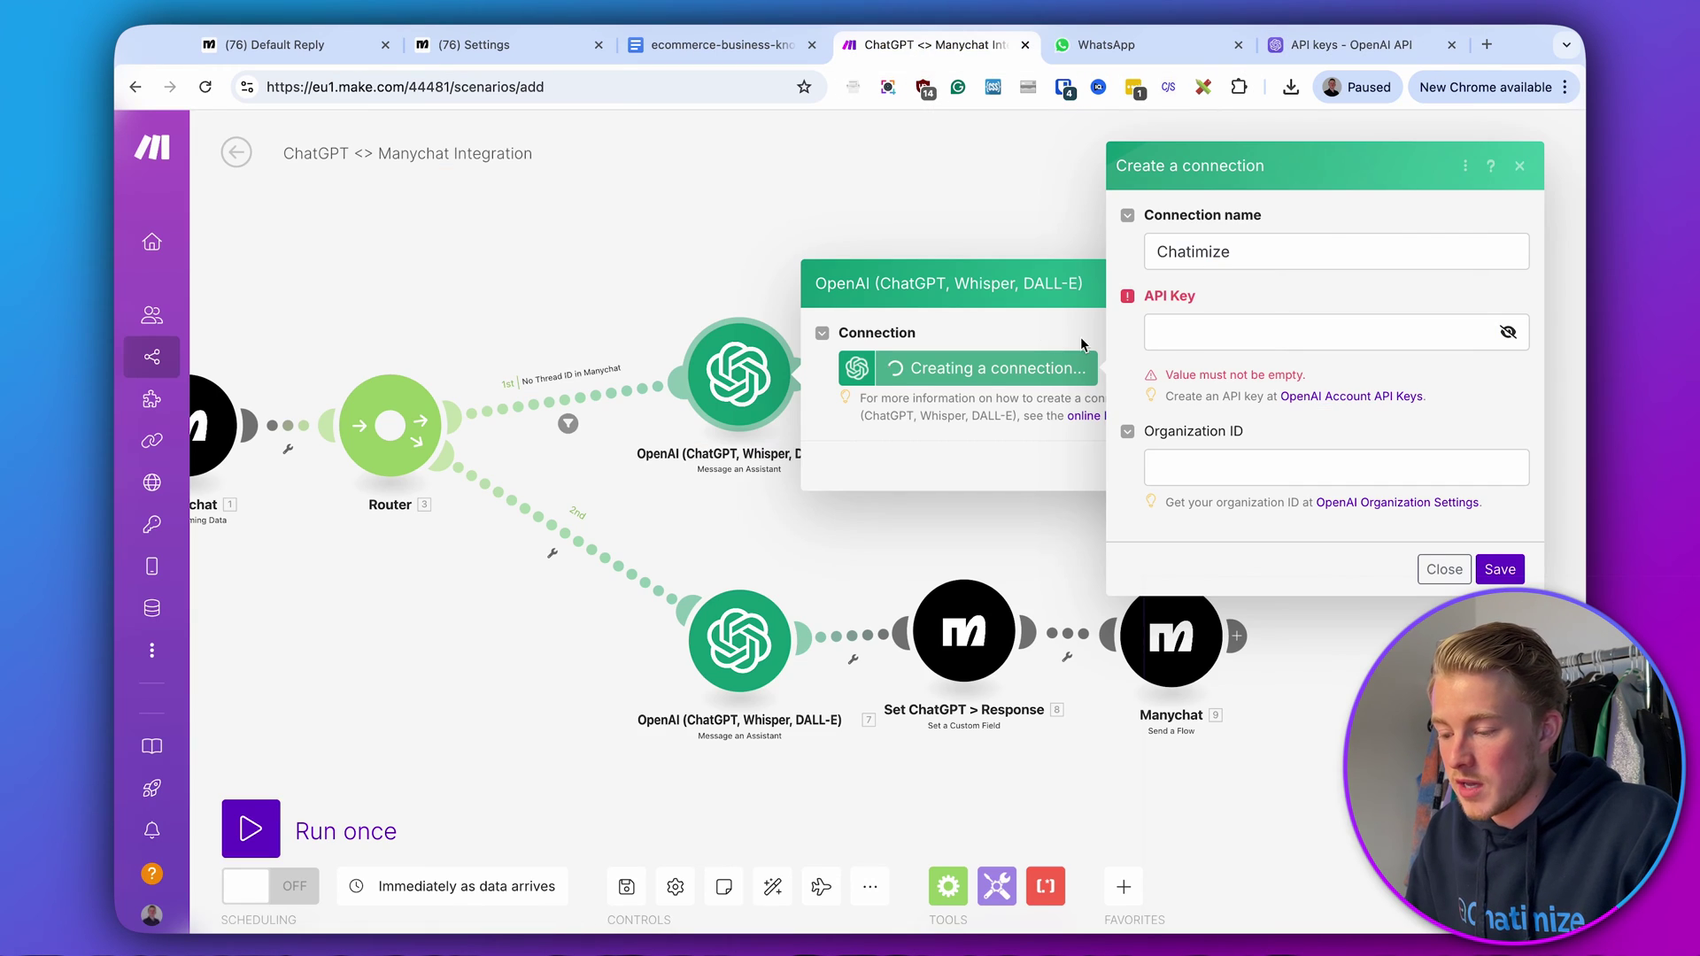
click(1202, 345)
key(super+v)
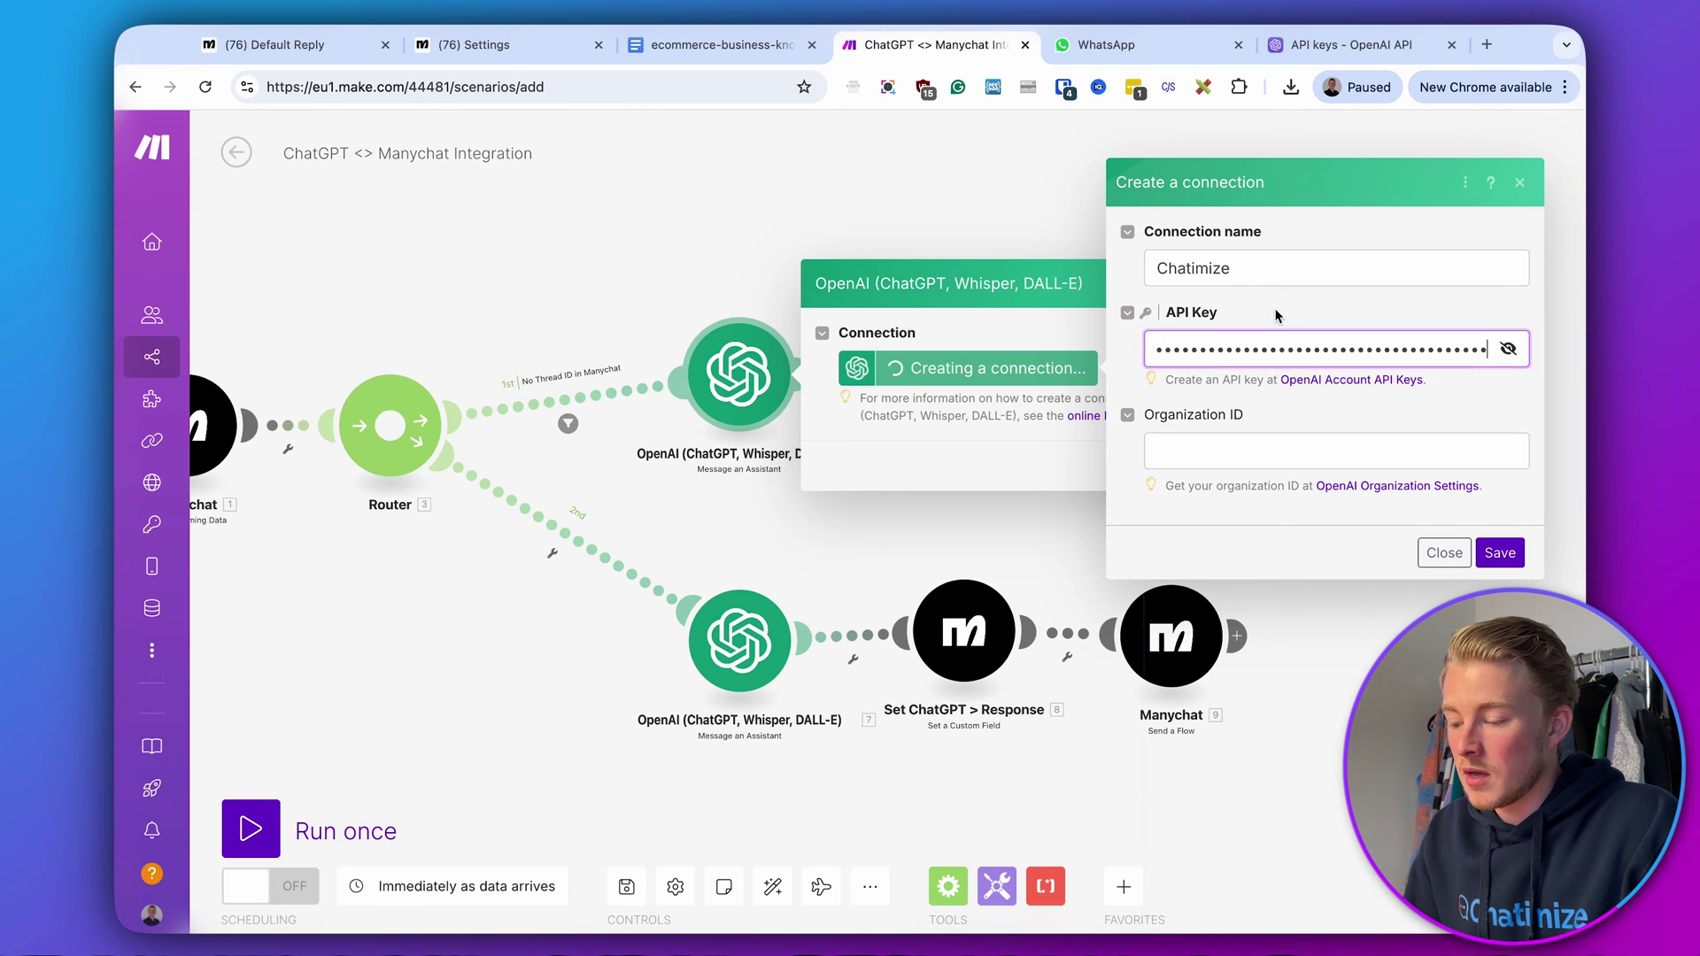
- Copy the organization ID from the OpenAI organization settings into the Make connection's Organization ID field and save the connection
click(1253, 417)
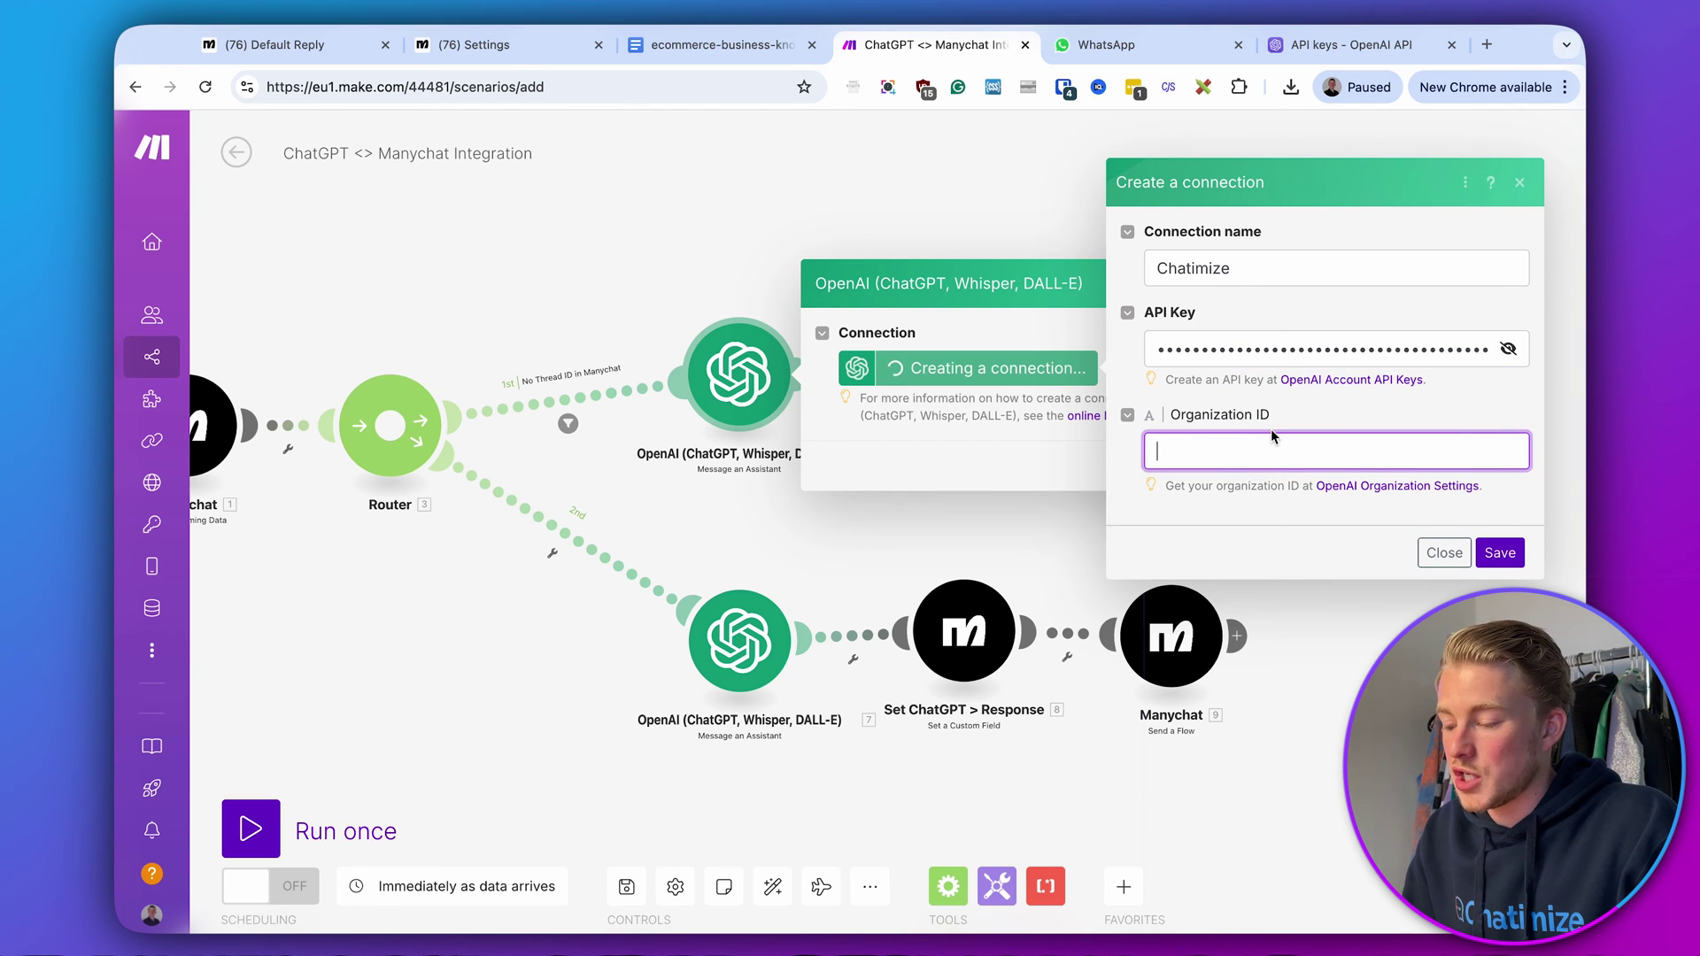
click(1359, 46)
click(1185, 284)
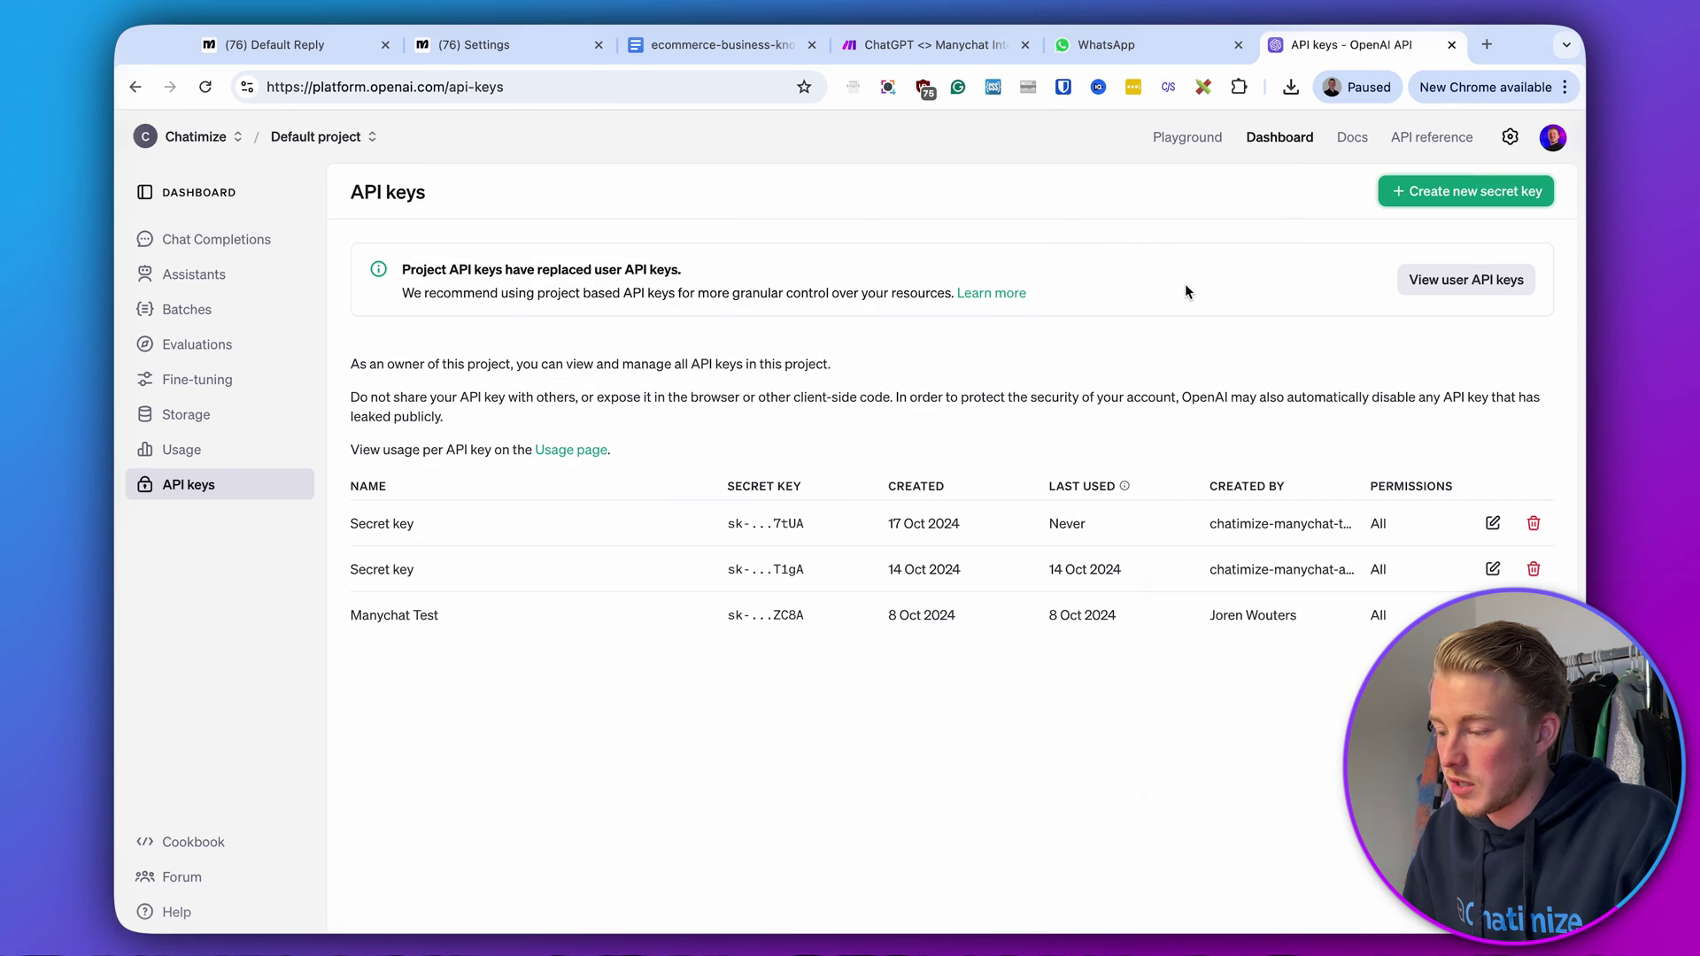
click(1510, 136)
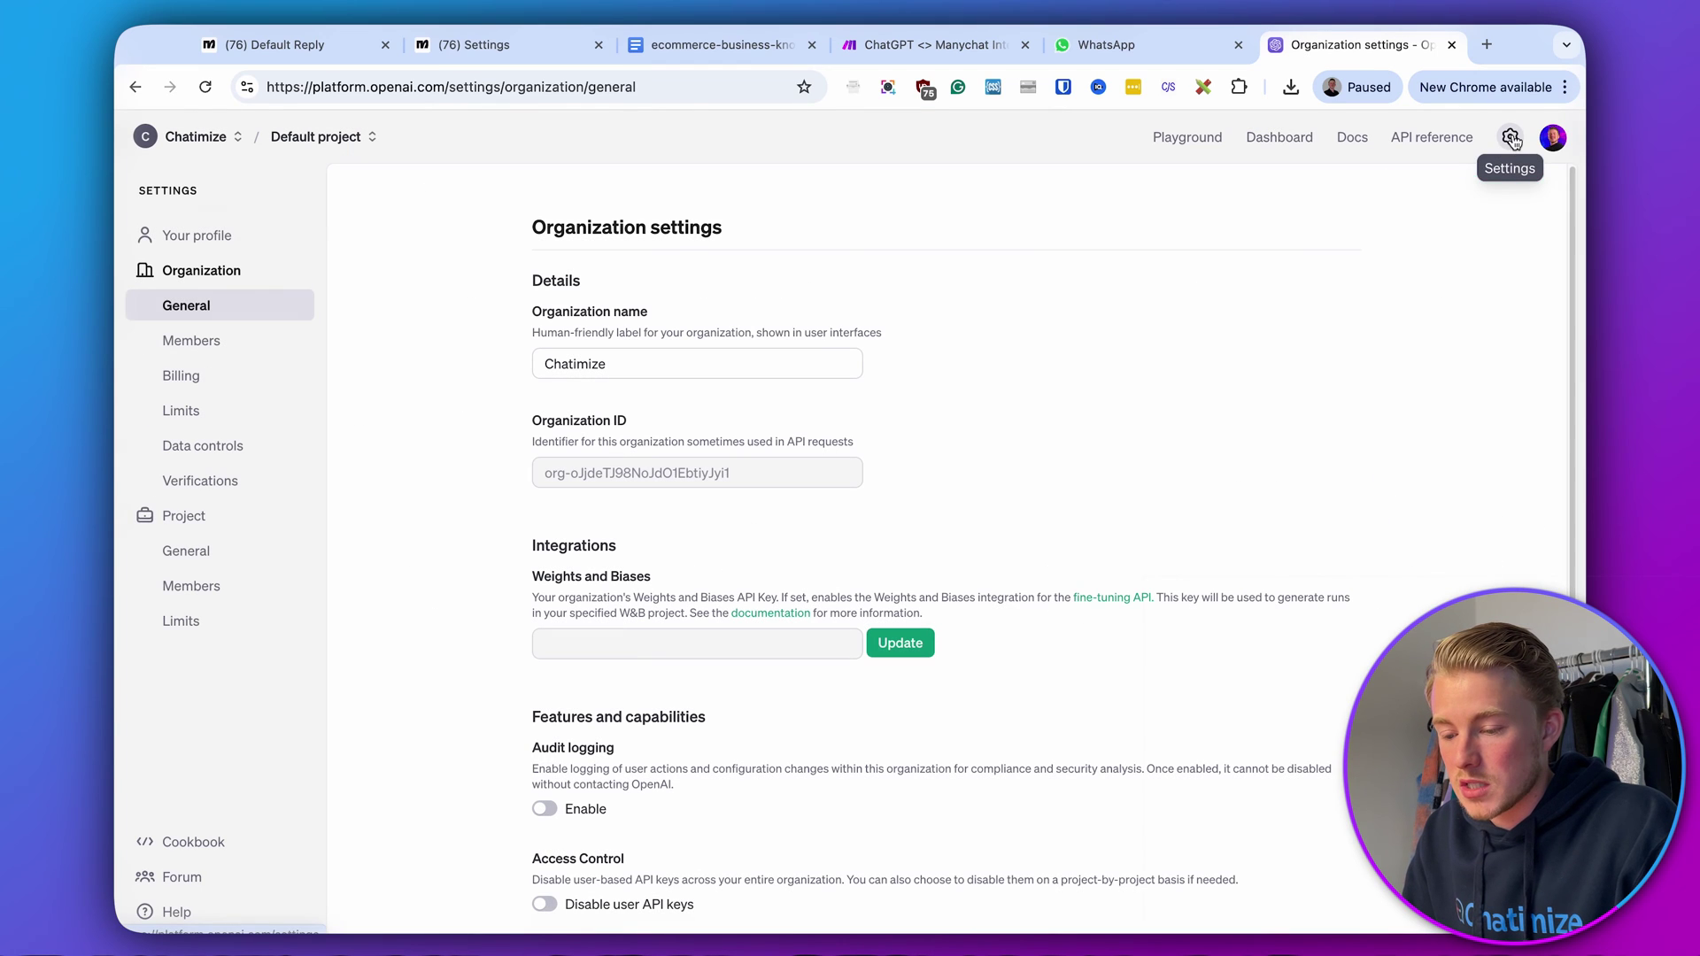
drag(759, 473, 518, 475)
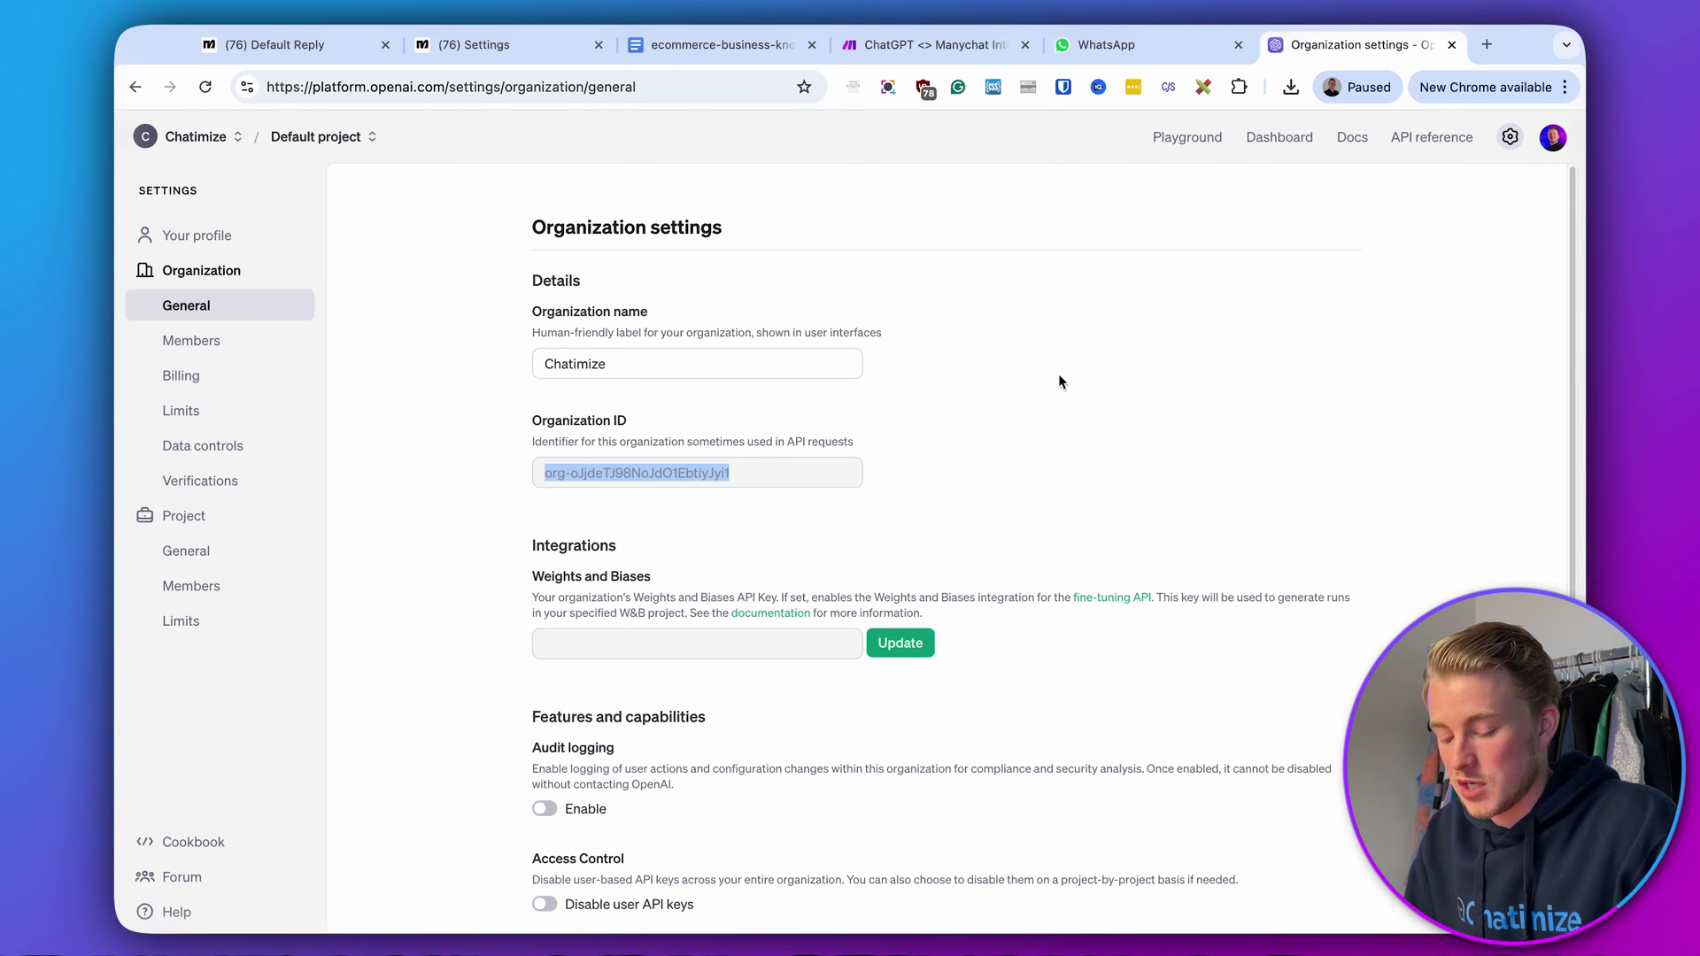
click(942, 53)
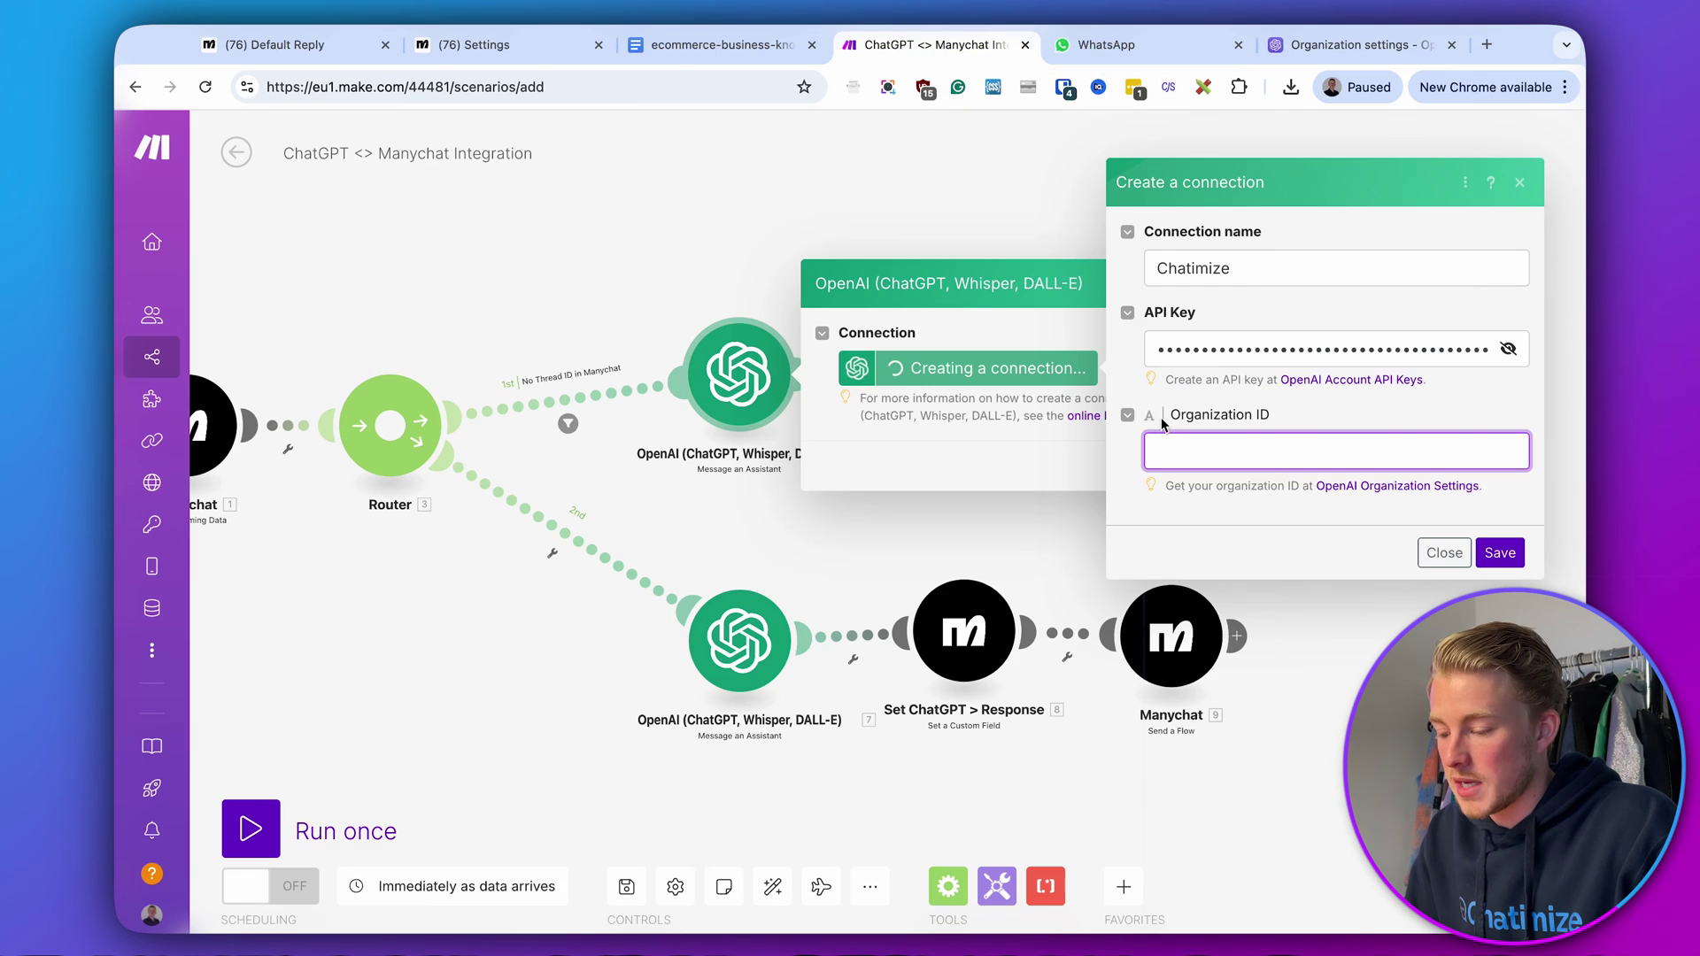
key(ctrl+v)
click(1498, 553)
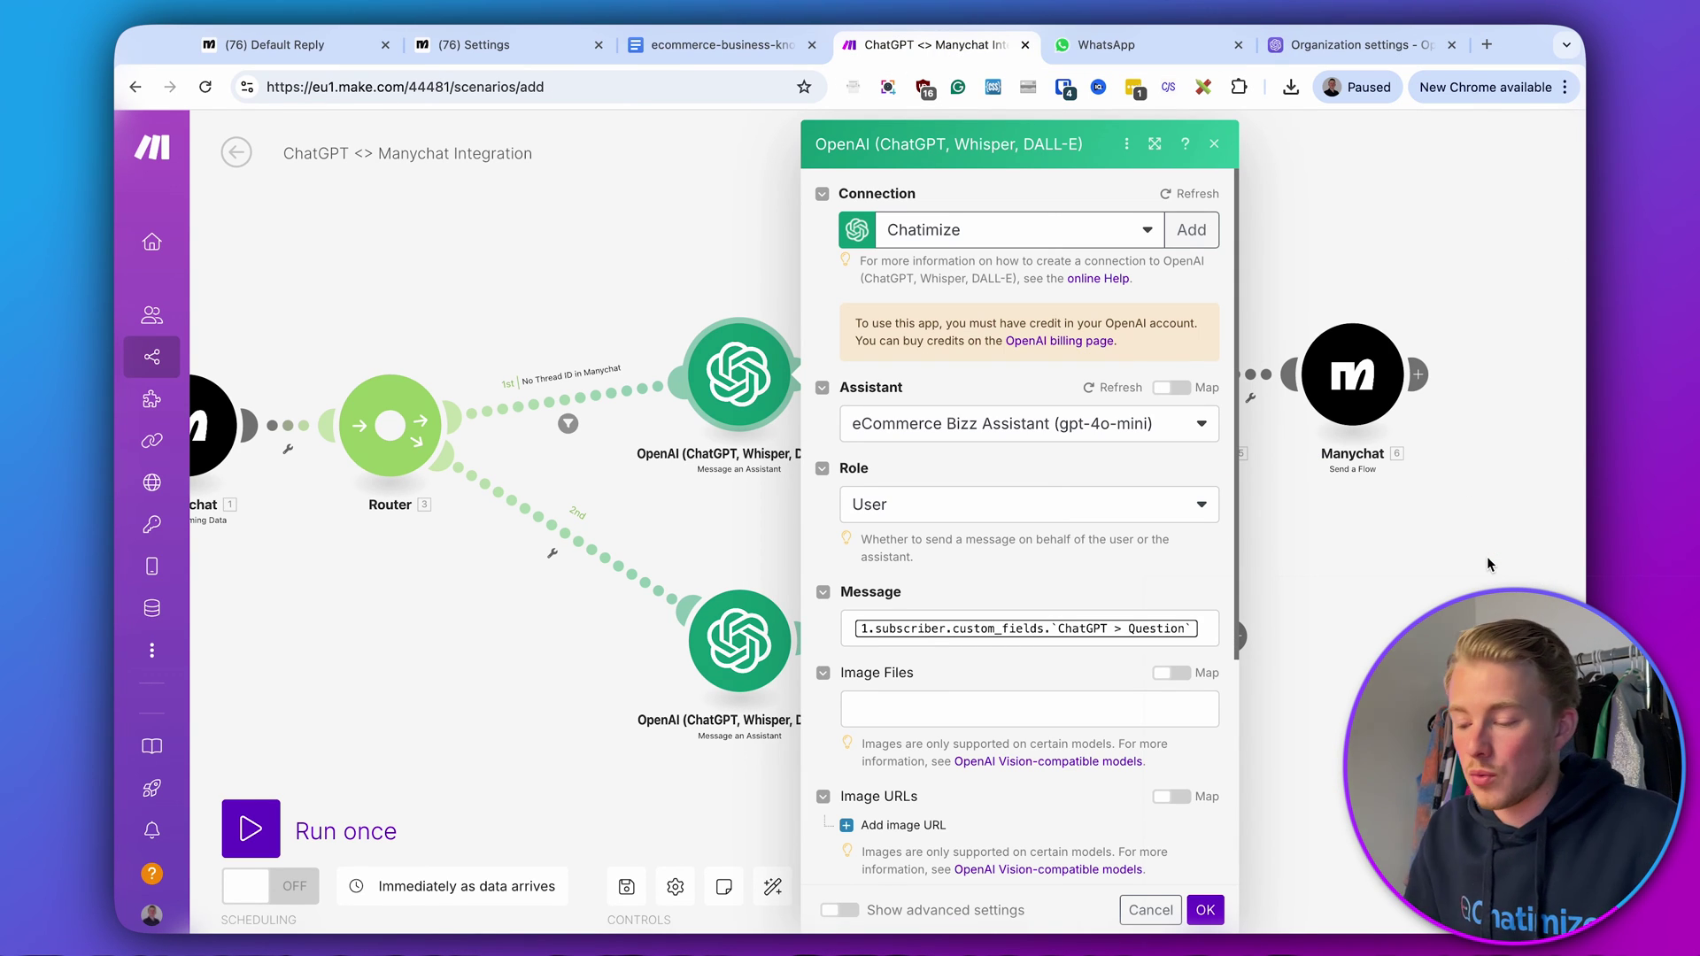
- In the first branch's OpenAI module, select the second "eCommerce Bizz Assistant (gpt-4o-mini)" entry as assistant and File Search as tool choice
click(990, 425)
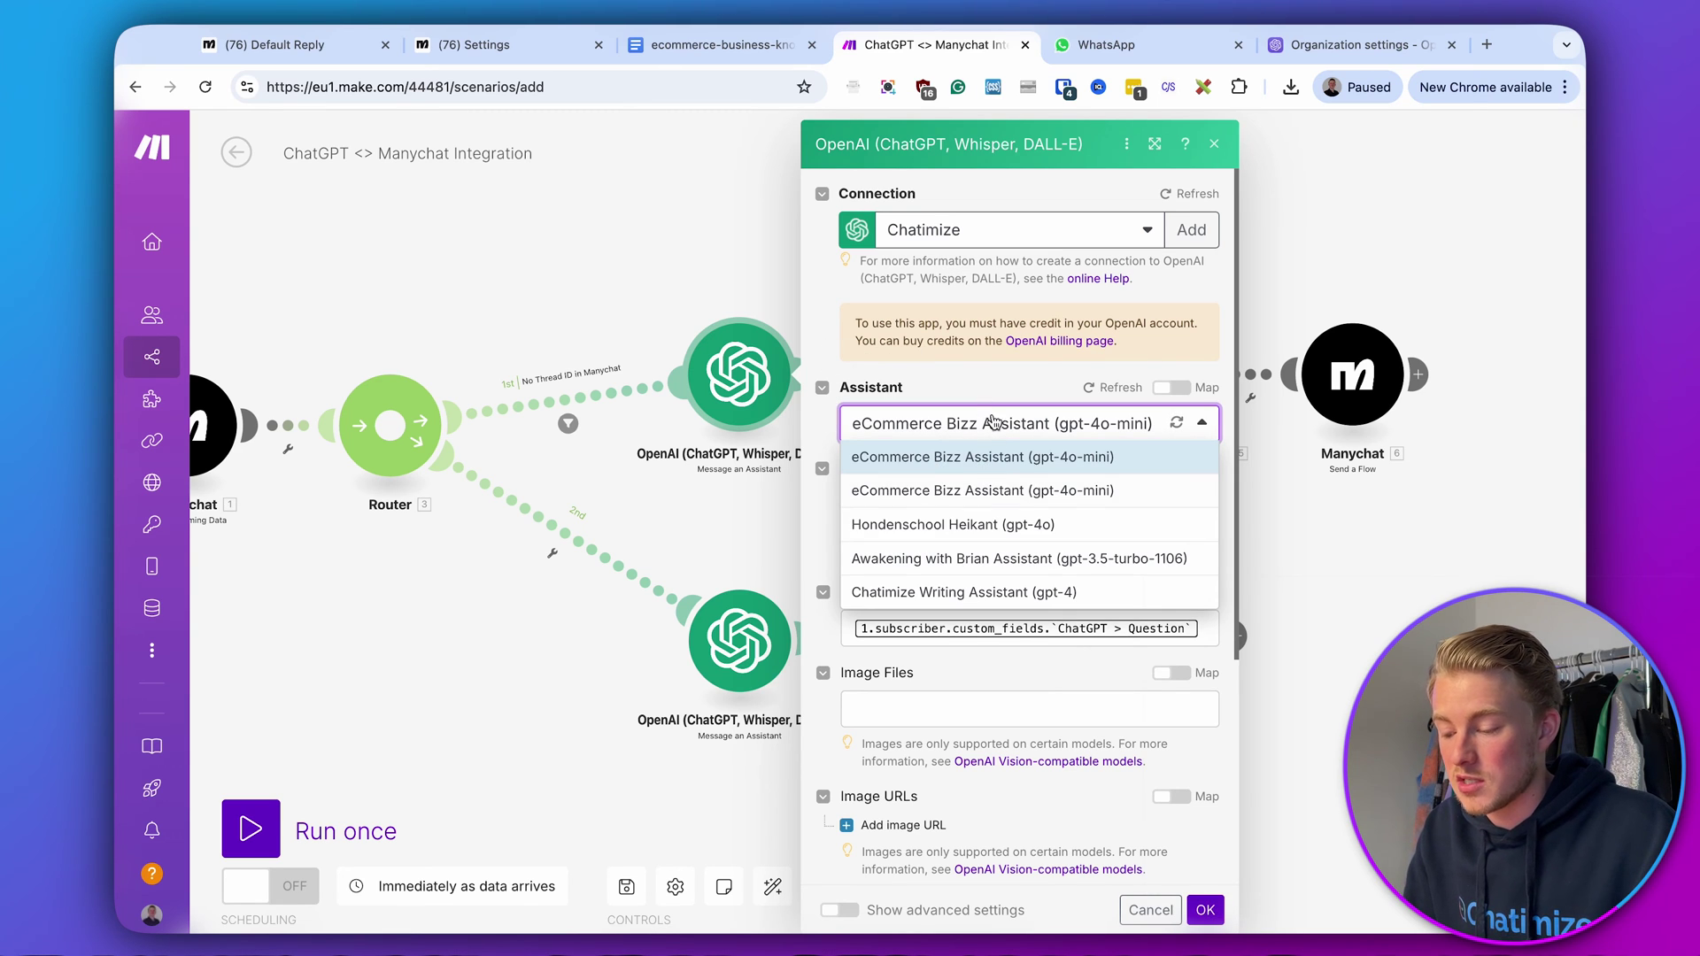
click(999, 490)
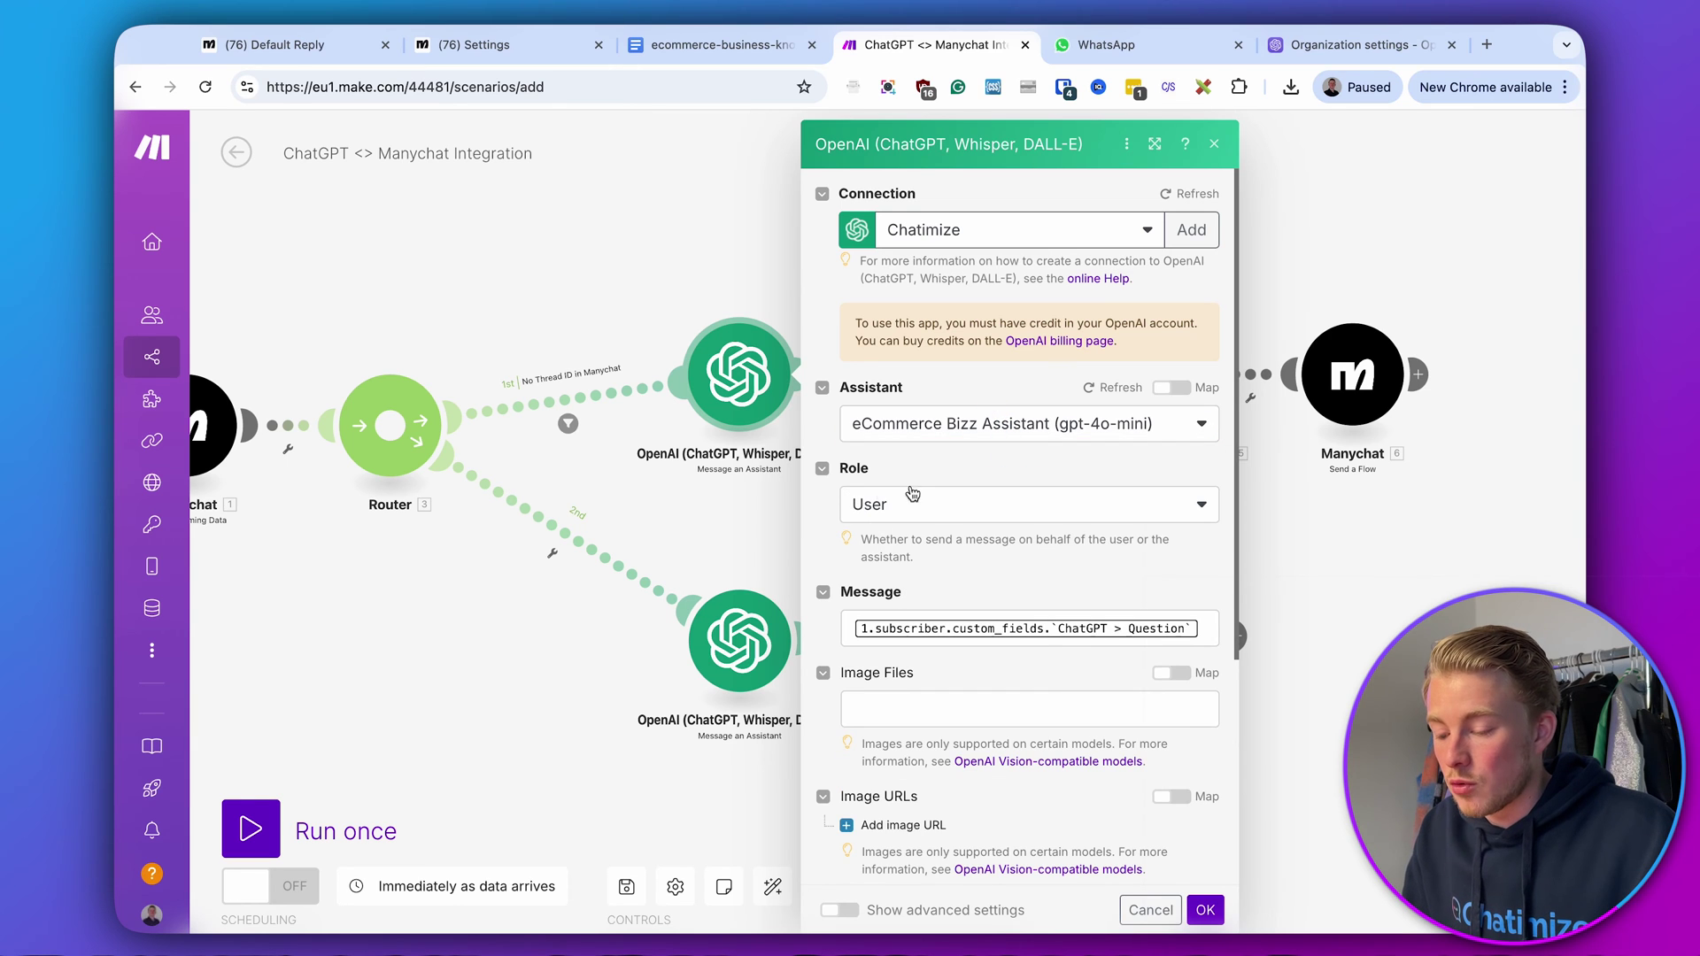
scroll(903, 524, down, 2)
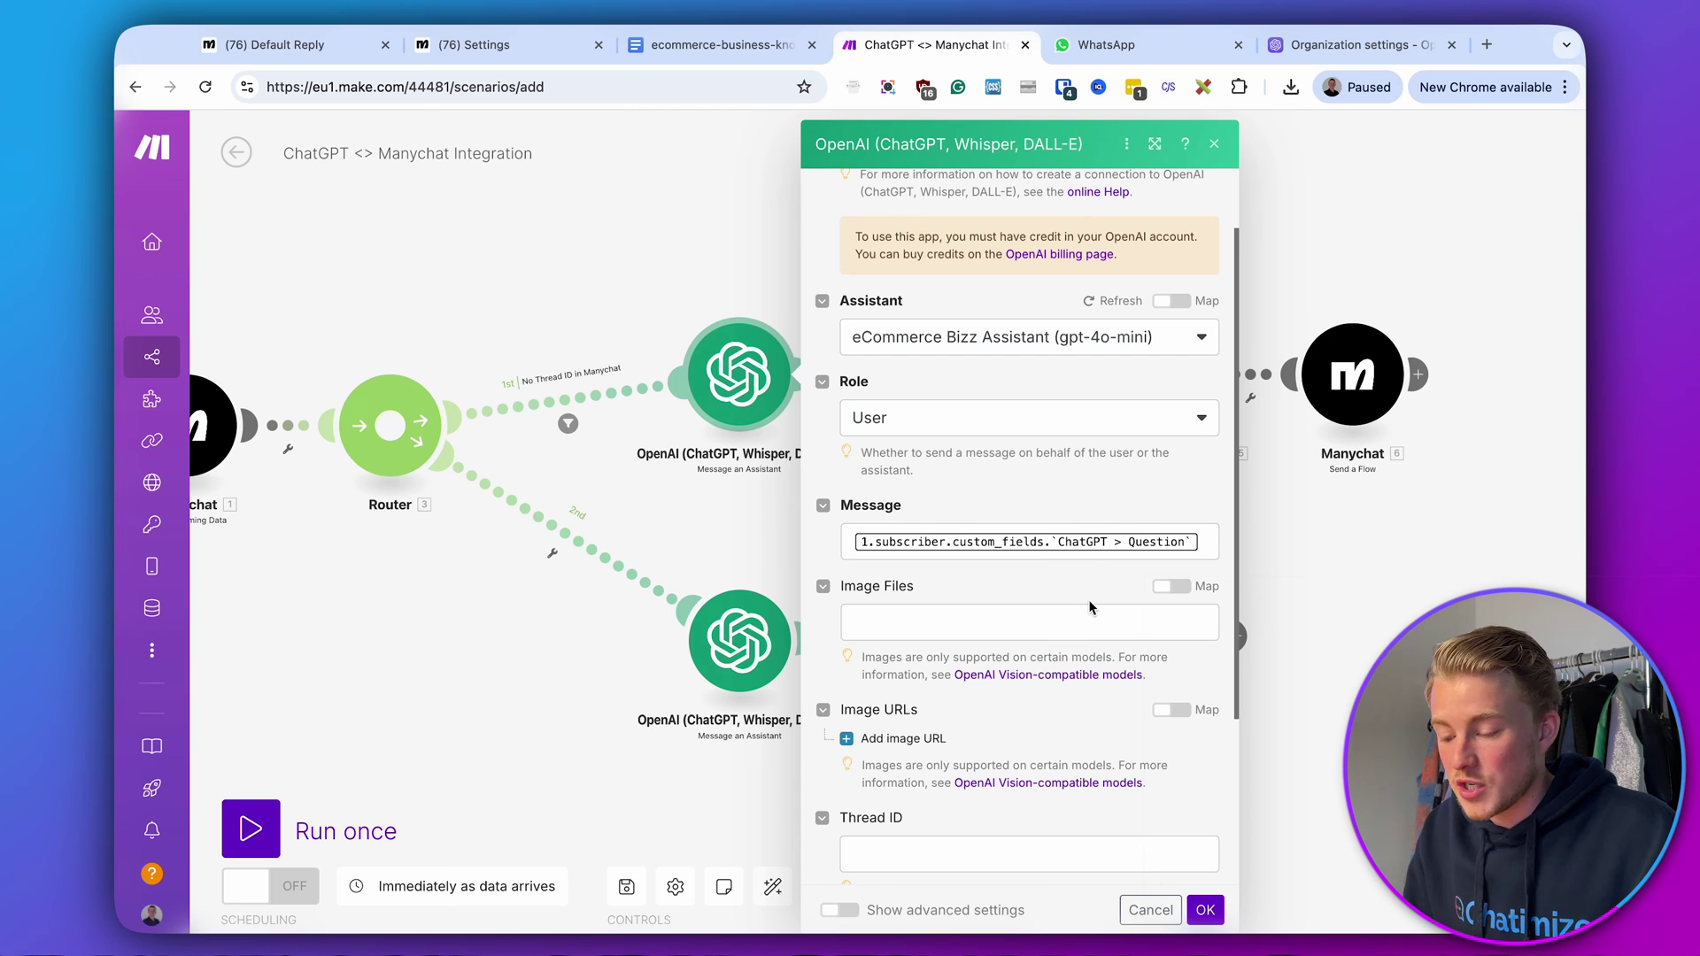
scroll(1091, 607, down, 5)
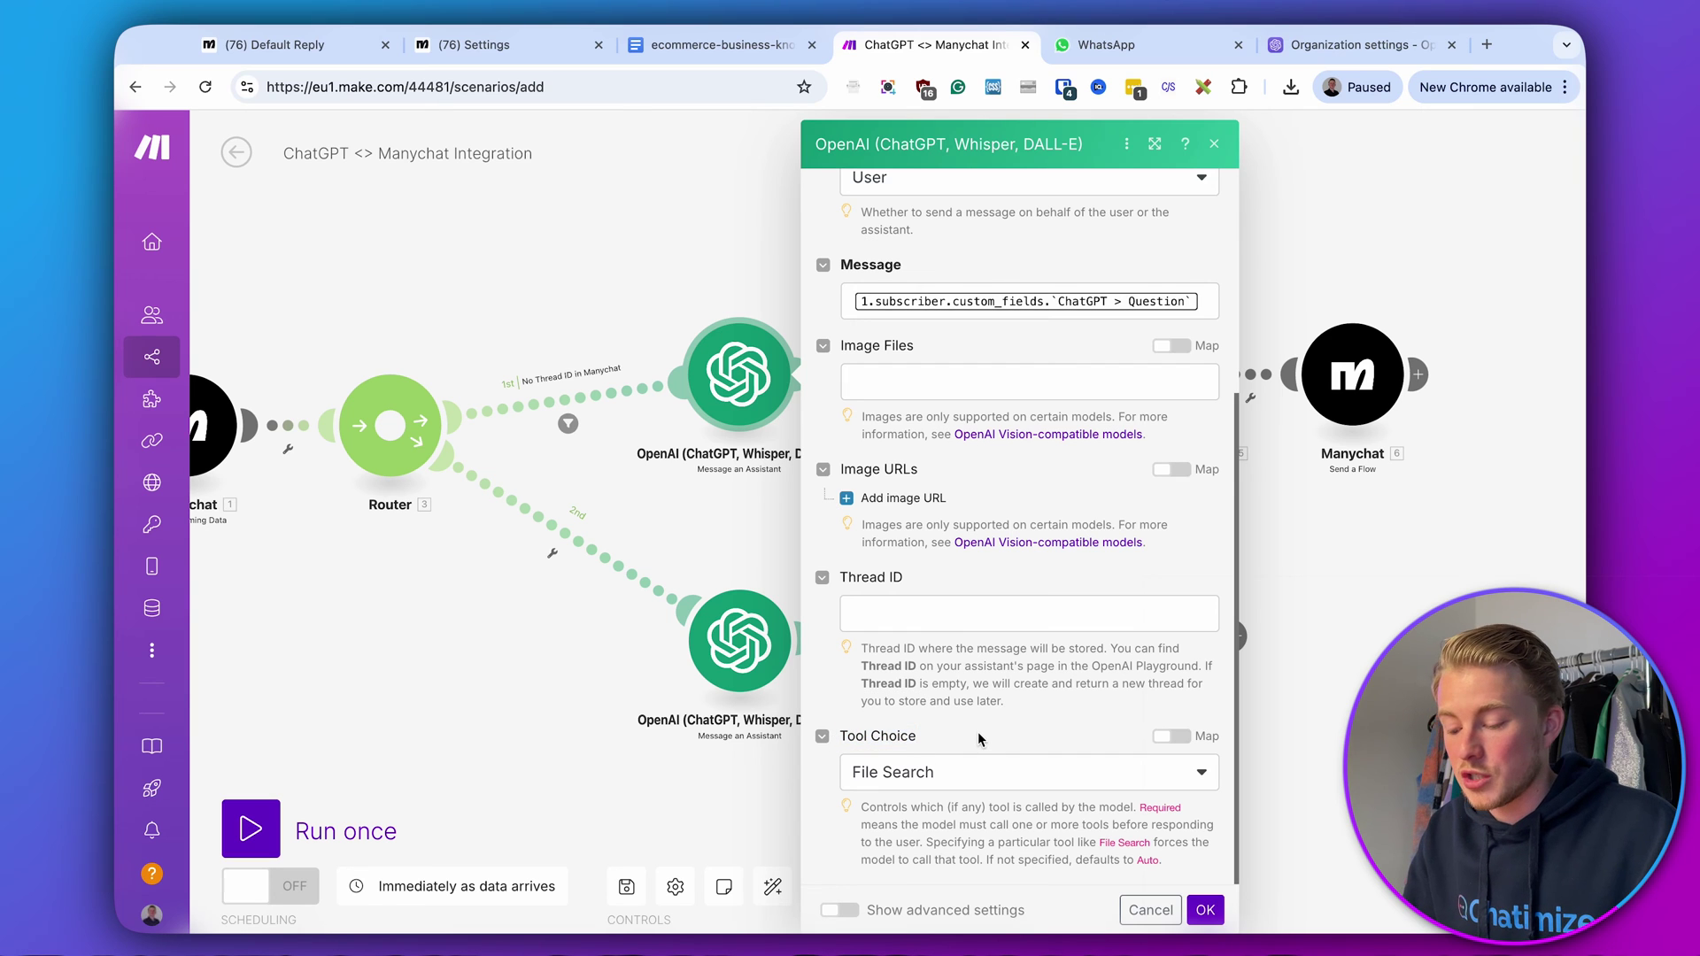
click(962, 776)
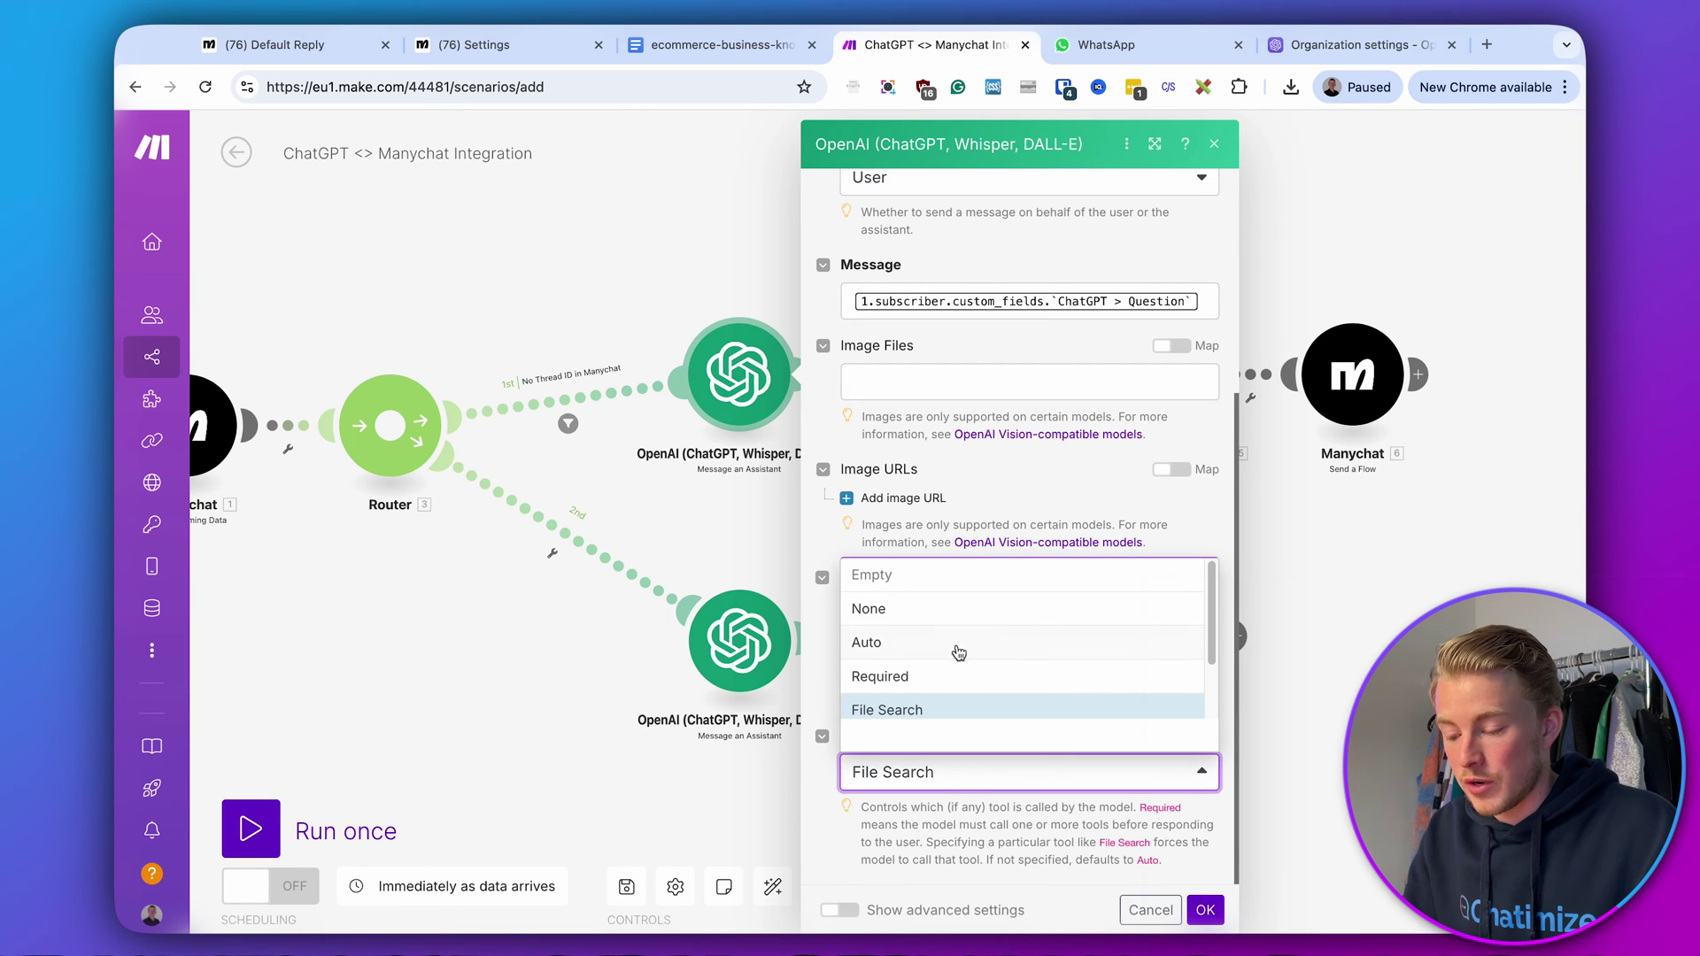
scroll(959, 656, down, 2)
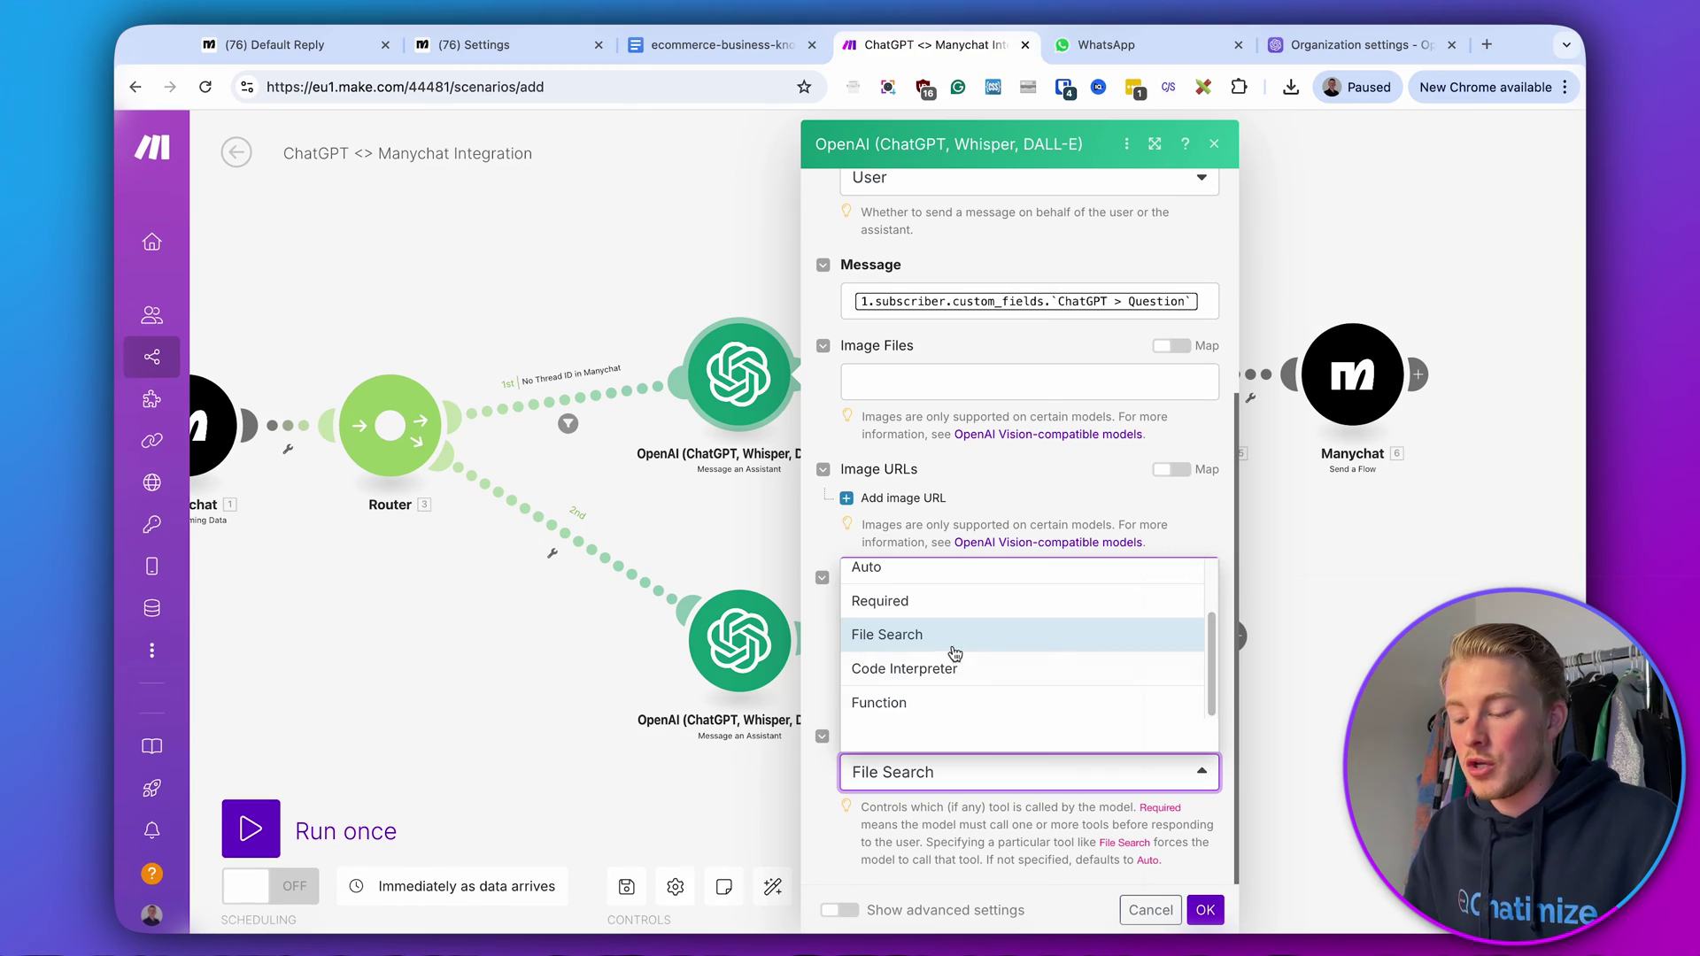
click(951, 649)
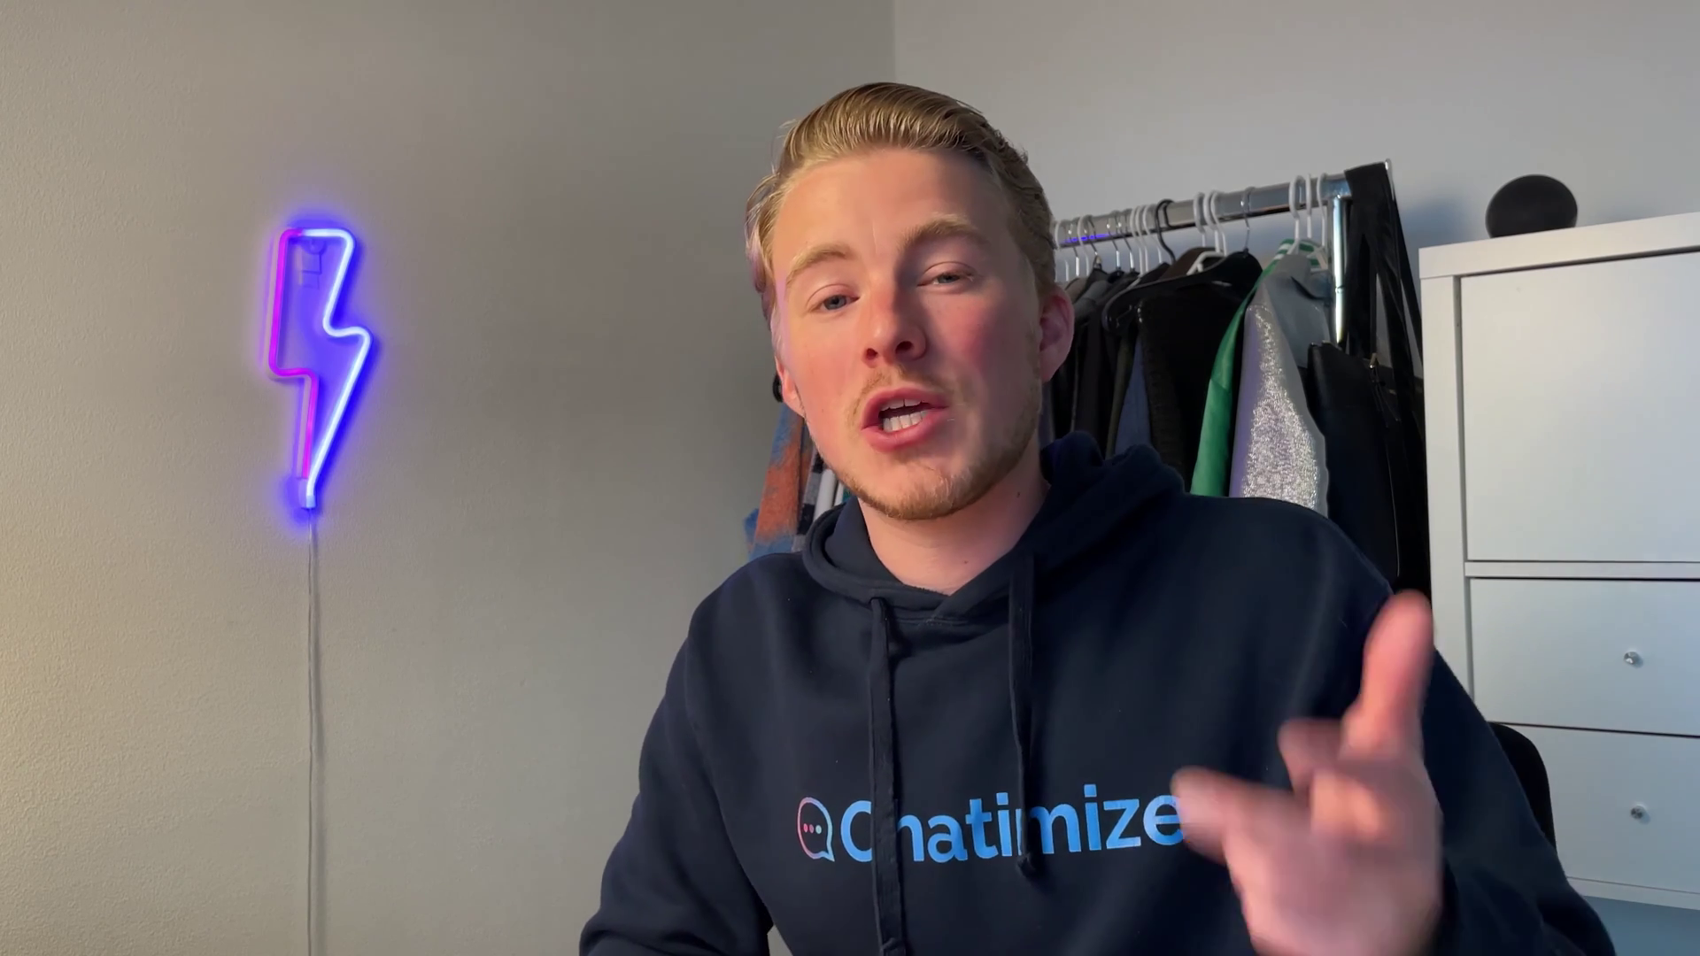
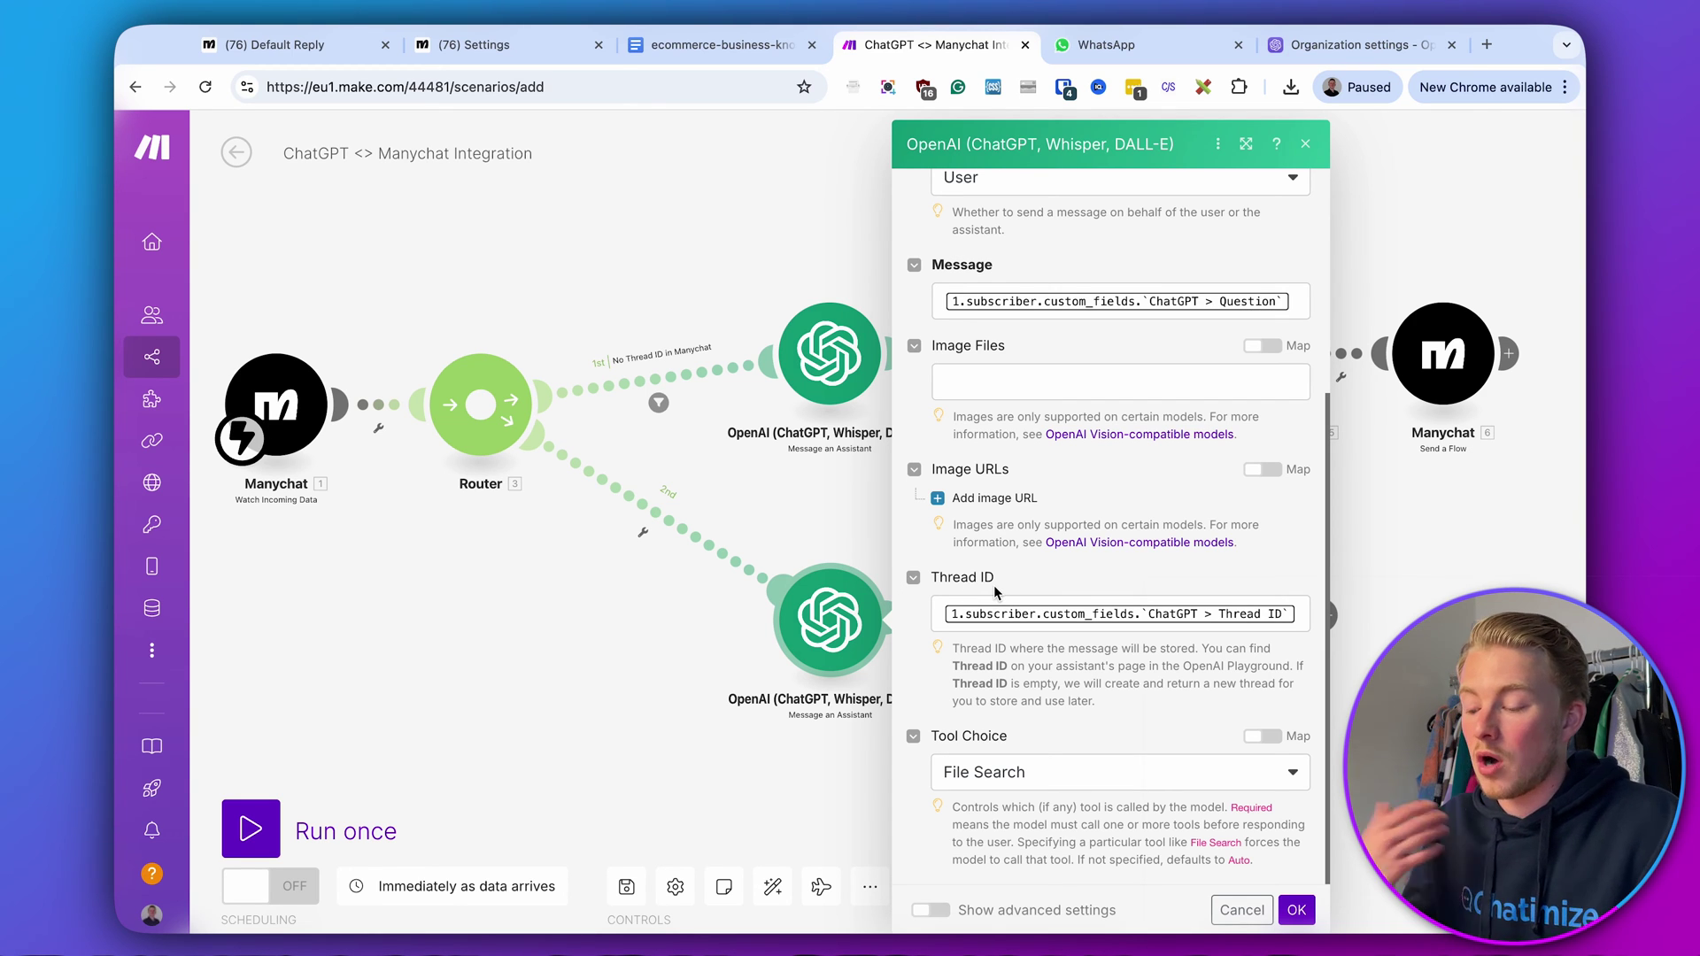
- Check the "ChatGPT > Thread ID" mapping in the second branch's OpenAI module and save the module's settings
click(1290, 614)
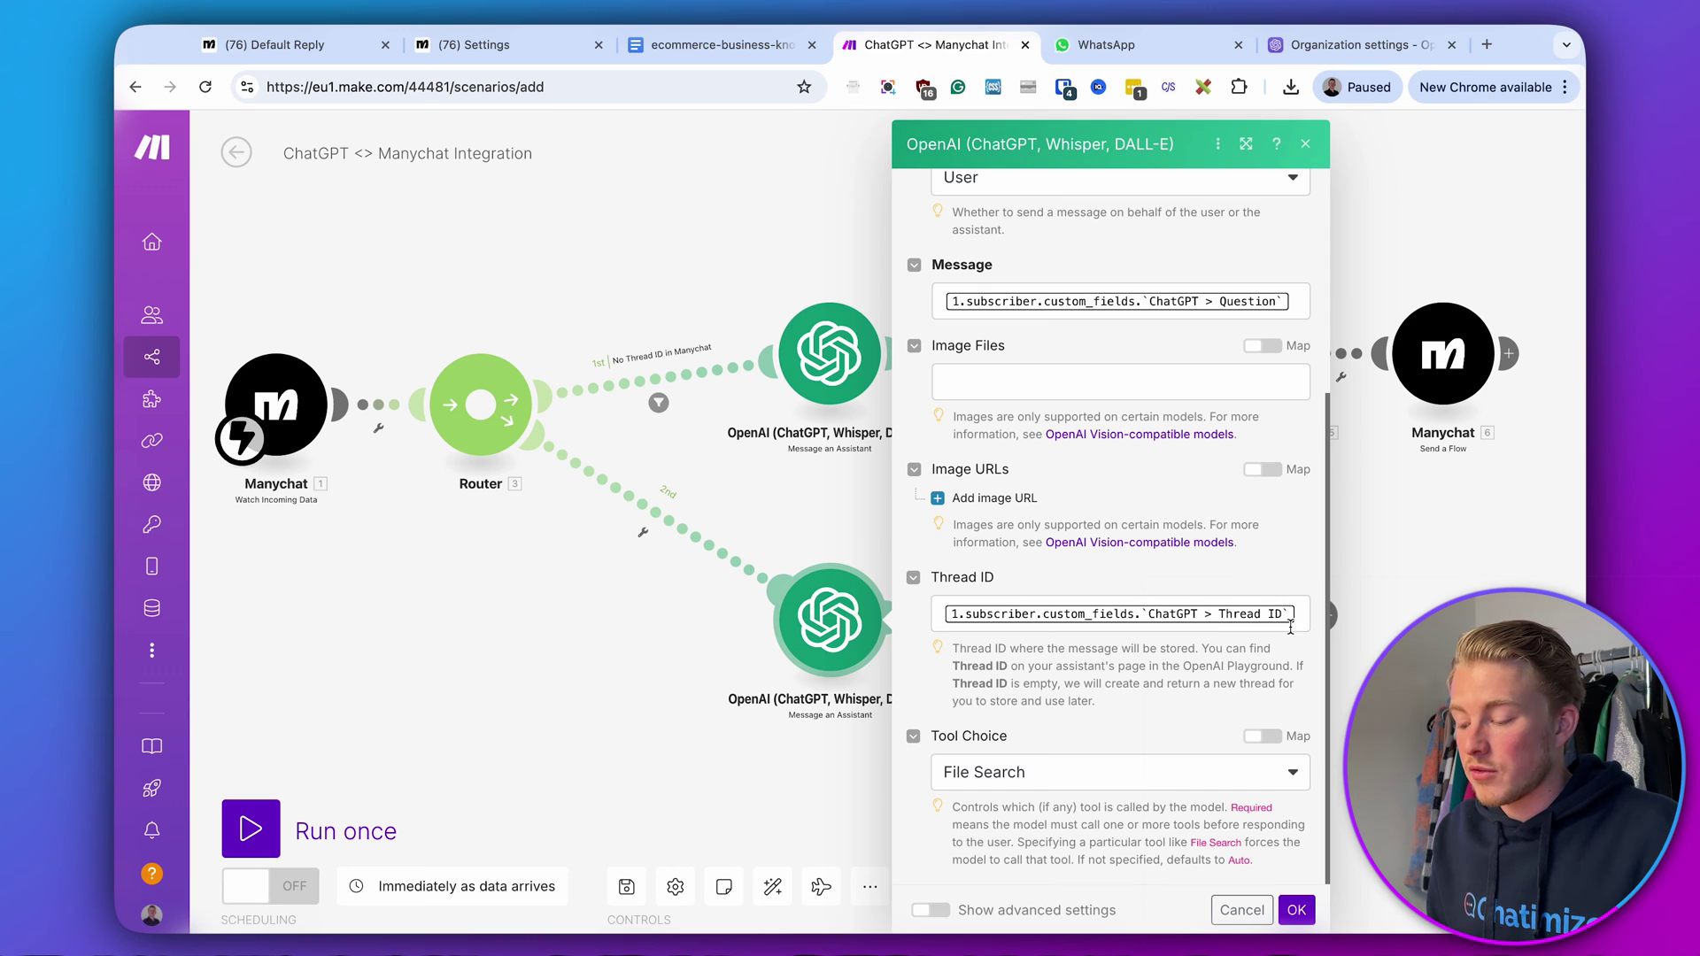
drag(1290, 614, 936, 623)
click(1121, 649)
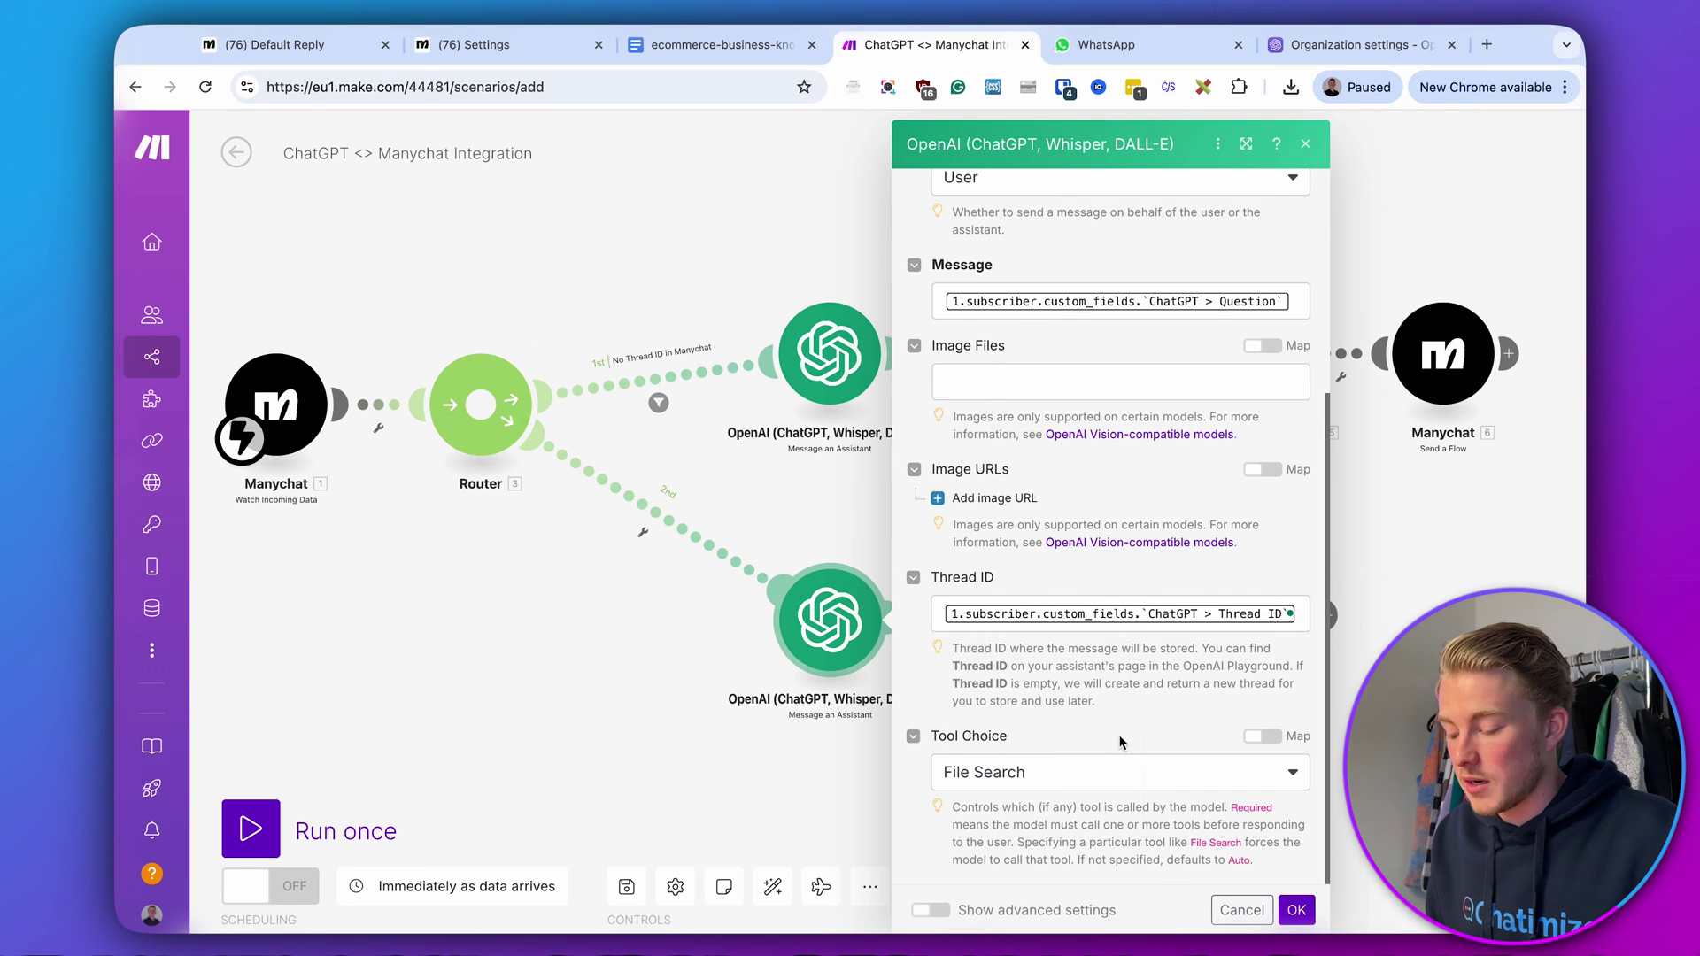
click(1296, 910)
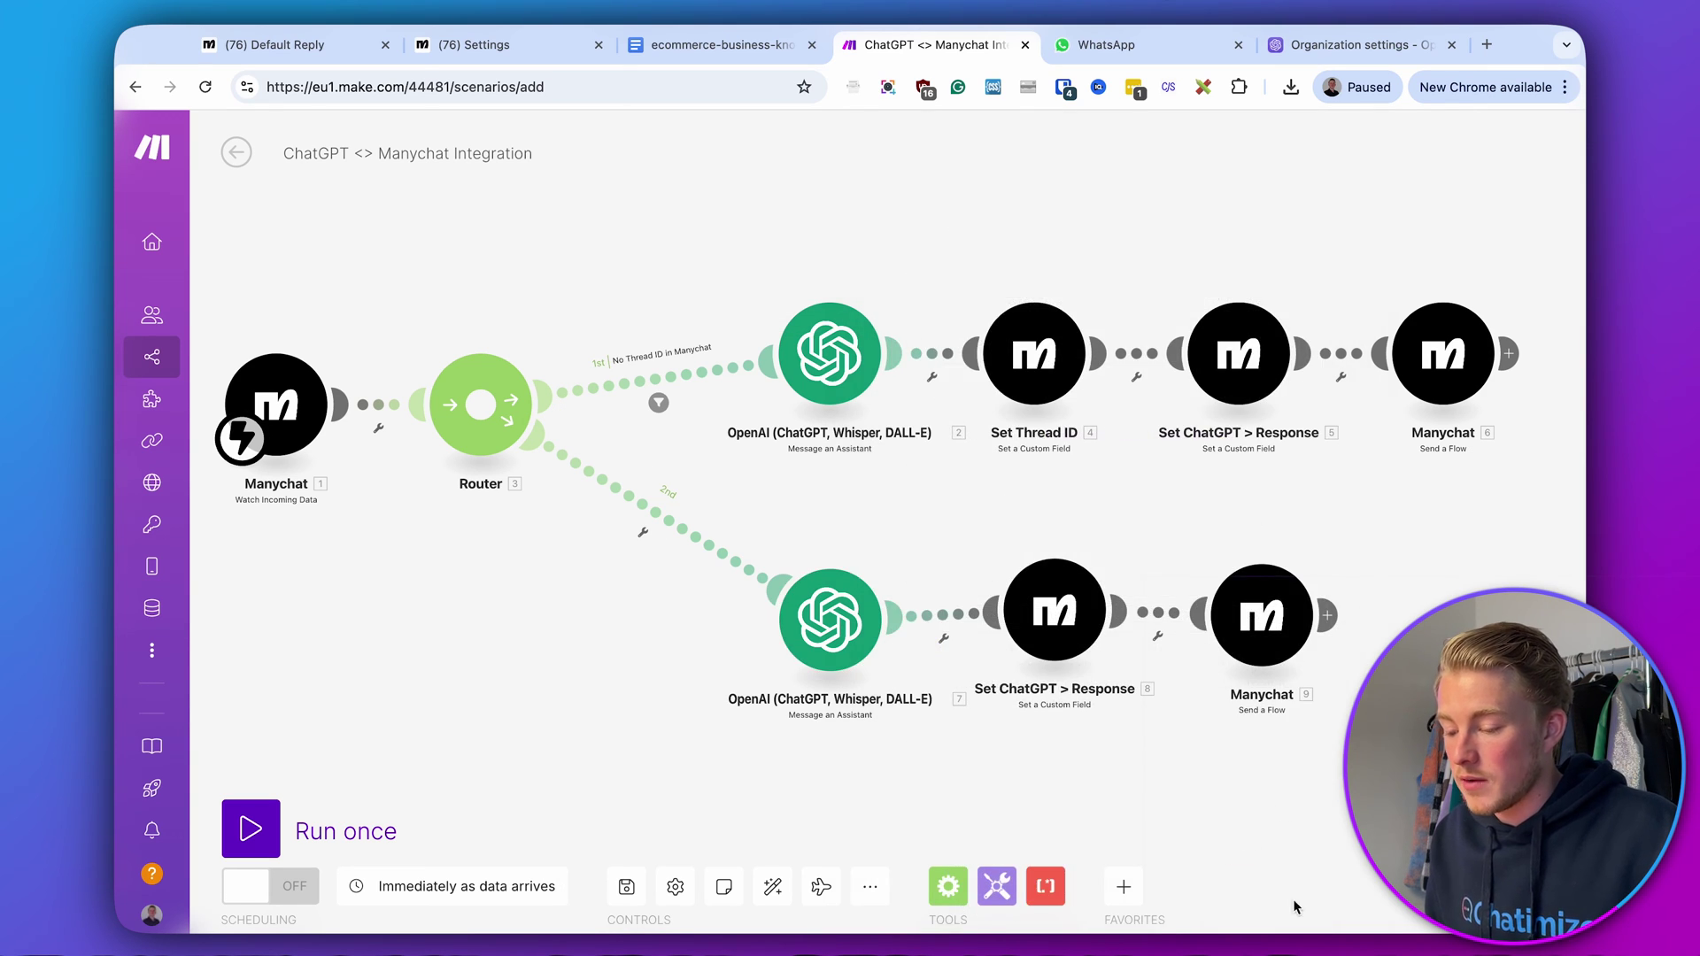
- Configure the Set Thread ID module with the Chatimize connection and the last listed "ChatGPT > Thread ID" custom field, and save it
drag(879, 224, 1275, 674)
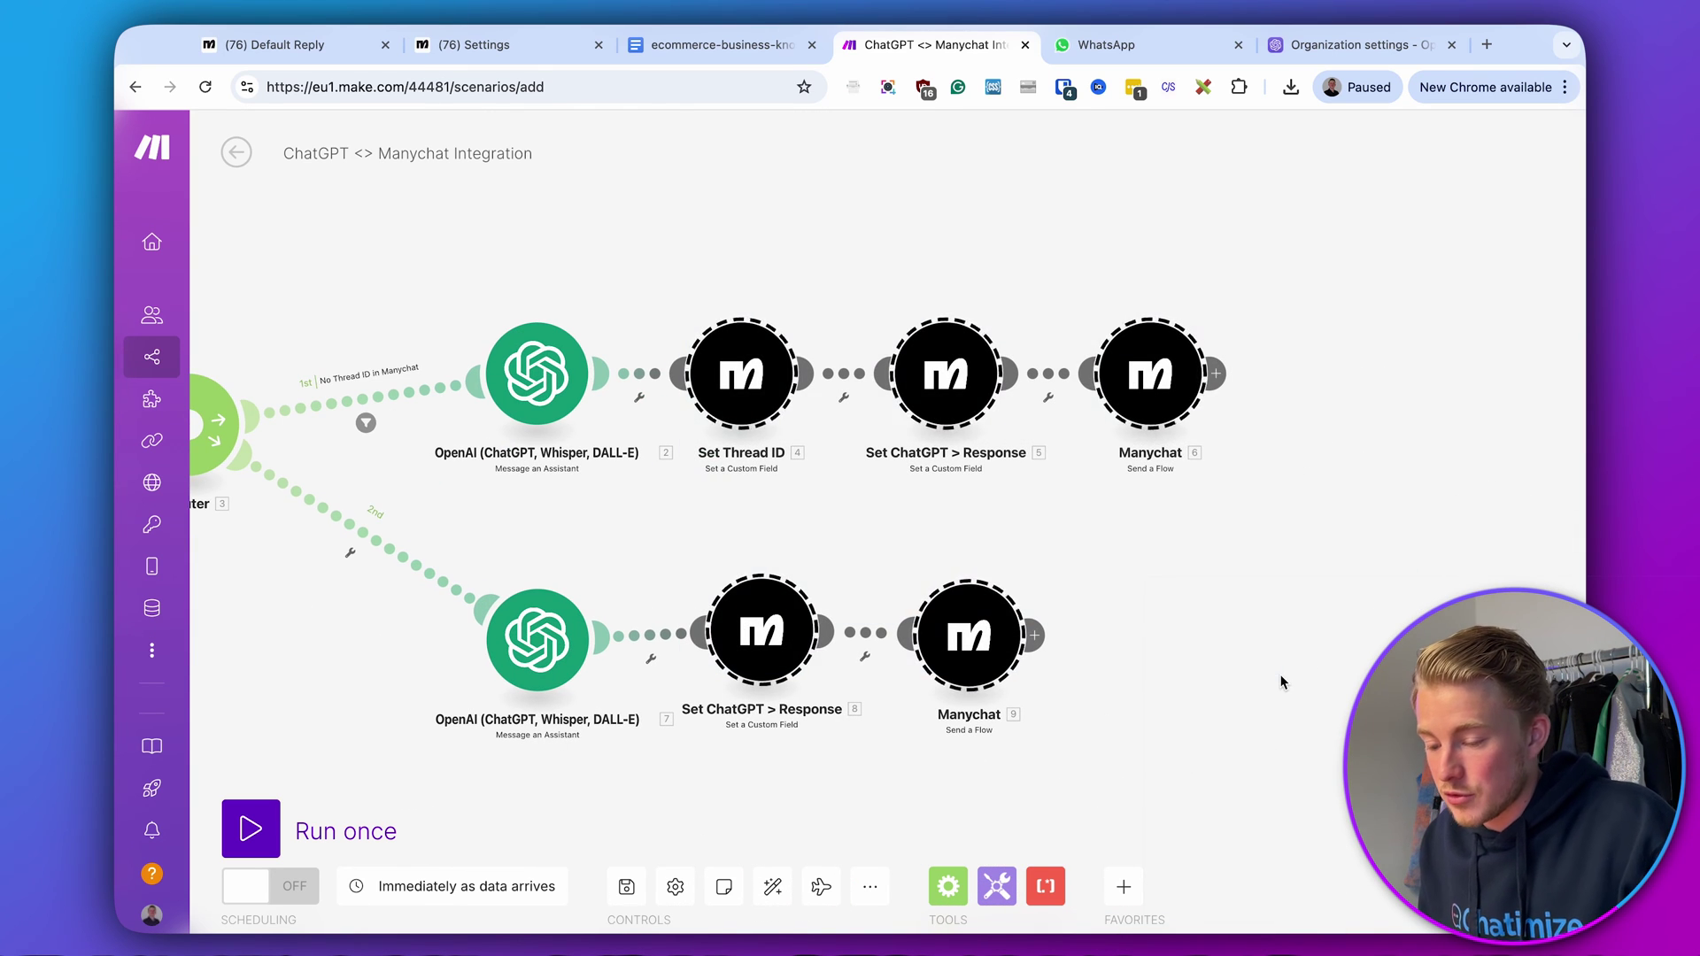
click(759, 387)
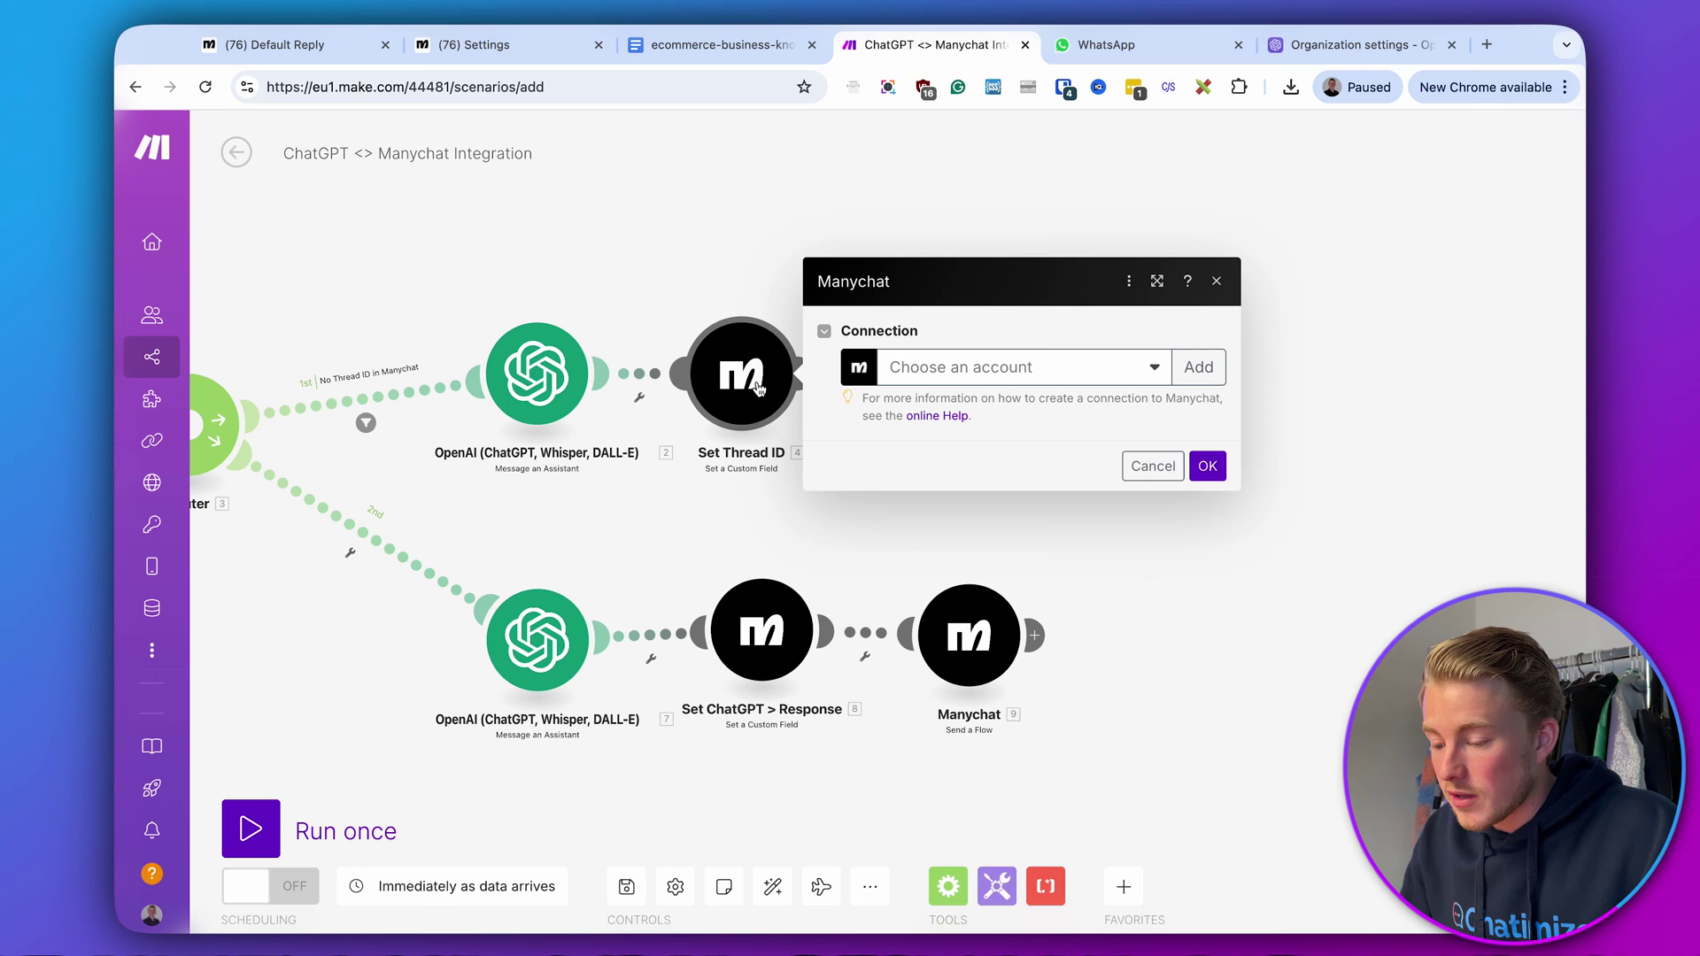
click(987, 383)
click(993, 407)
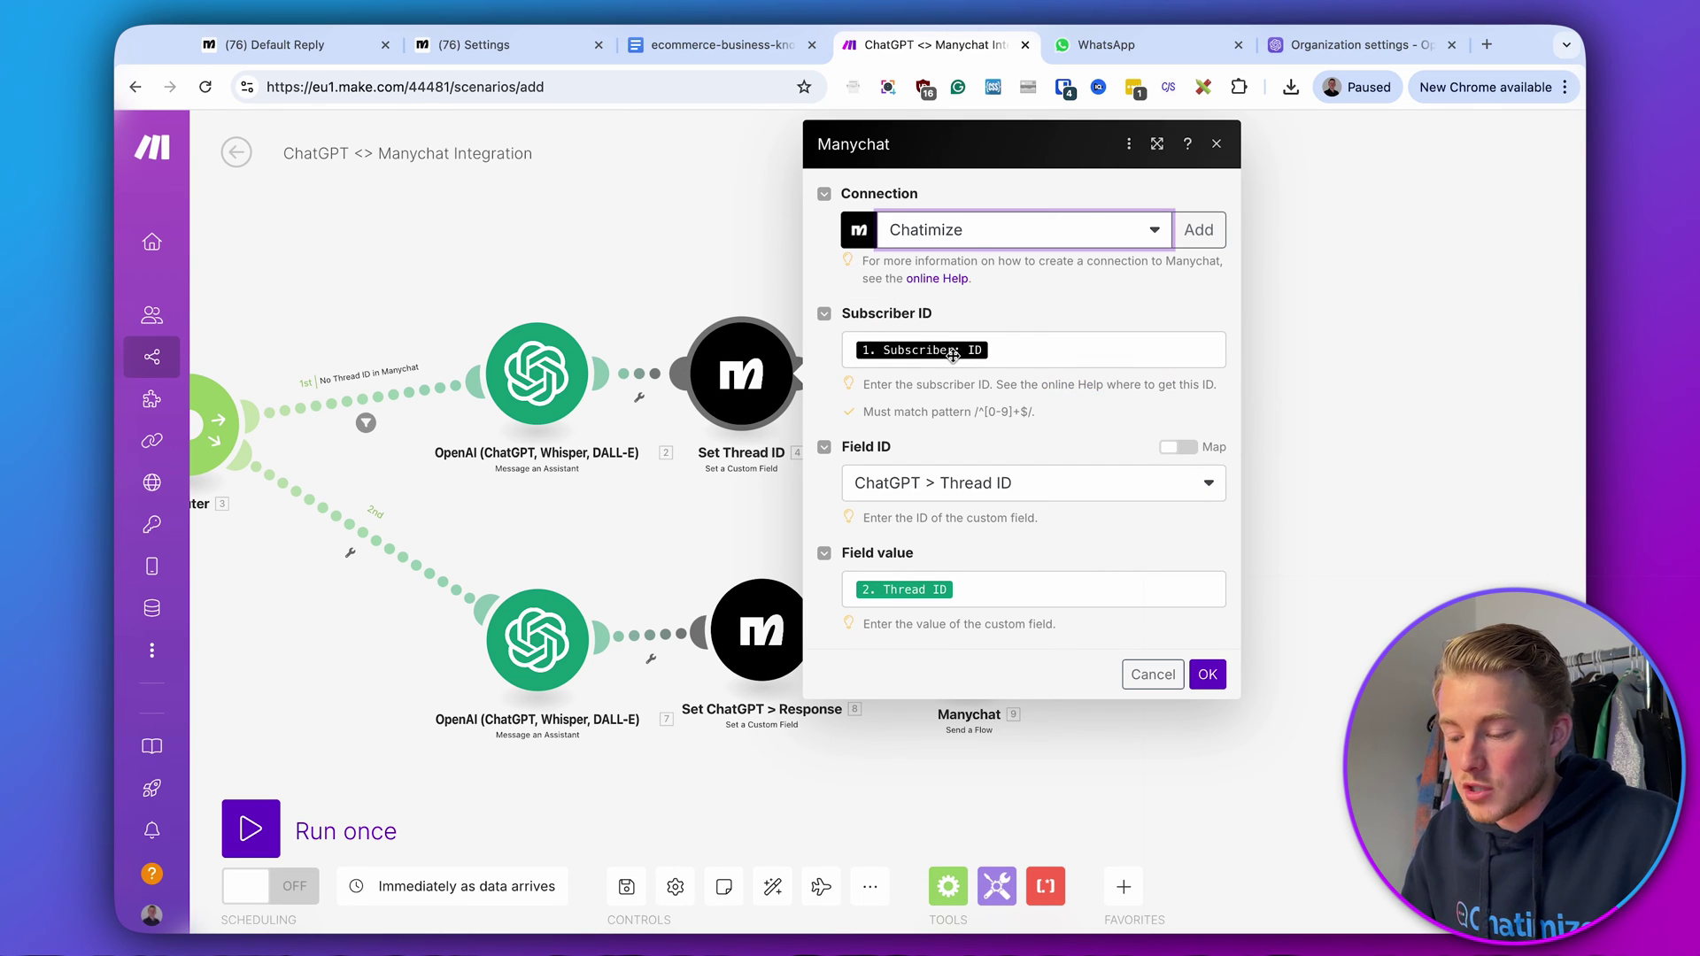
click(975, 497)
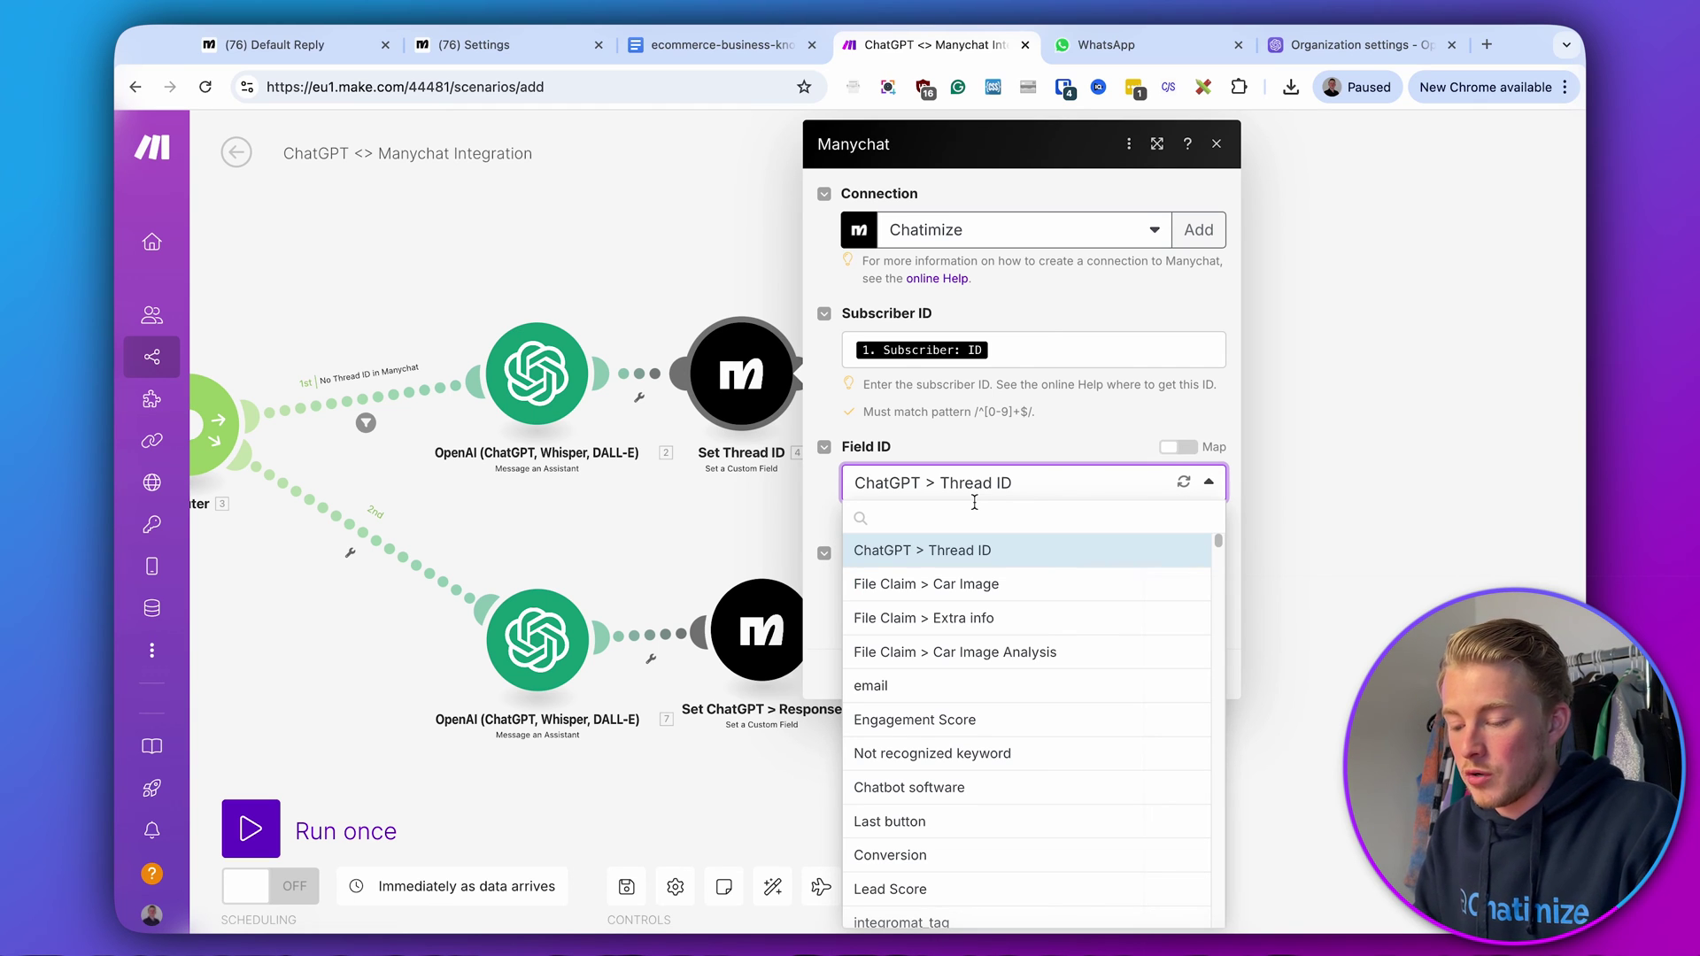
click(973, 516)
text(chatgpt)
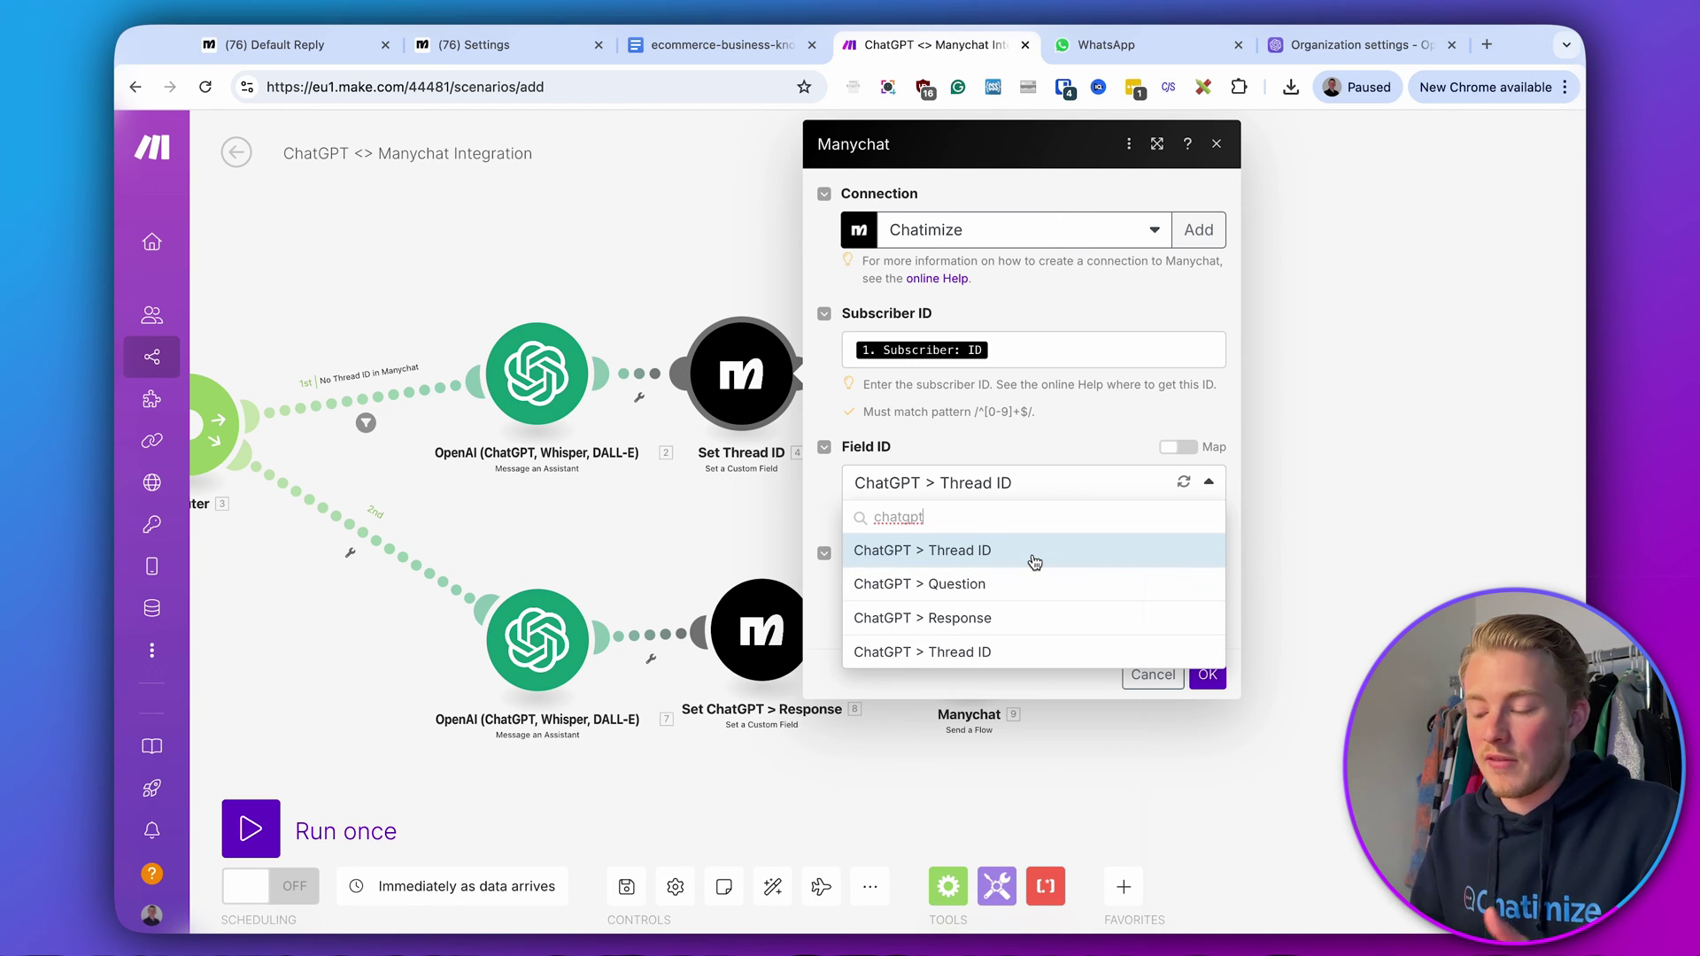
click(989, 652)
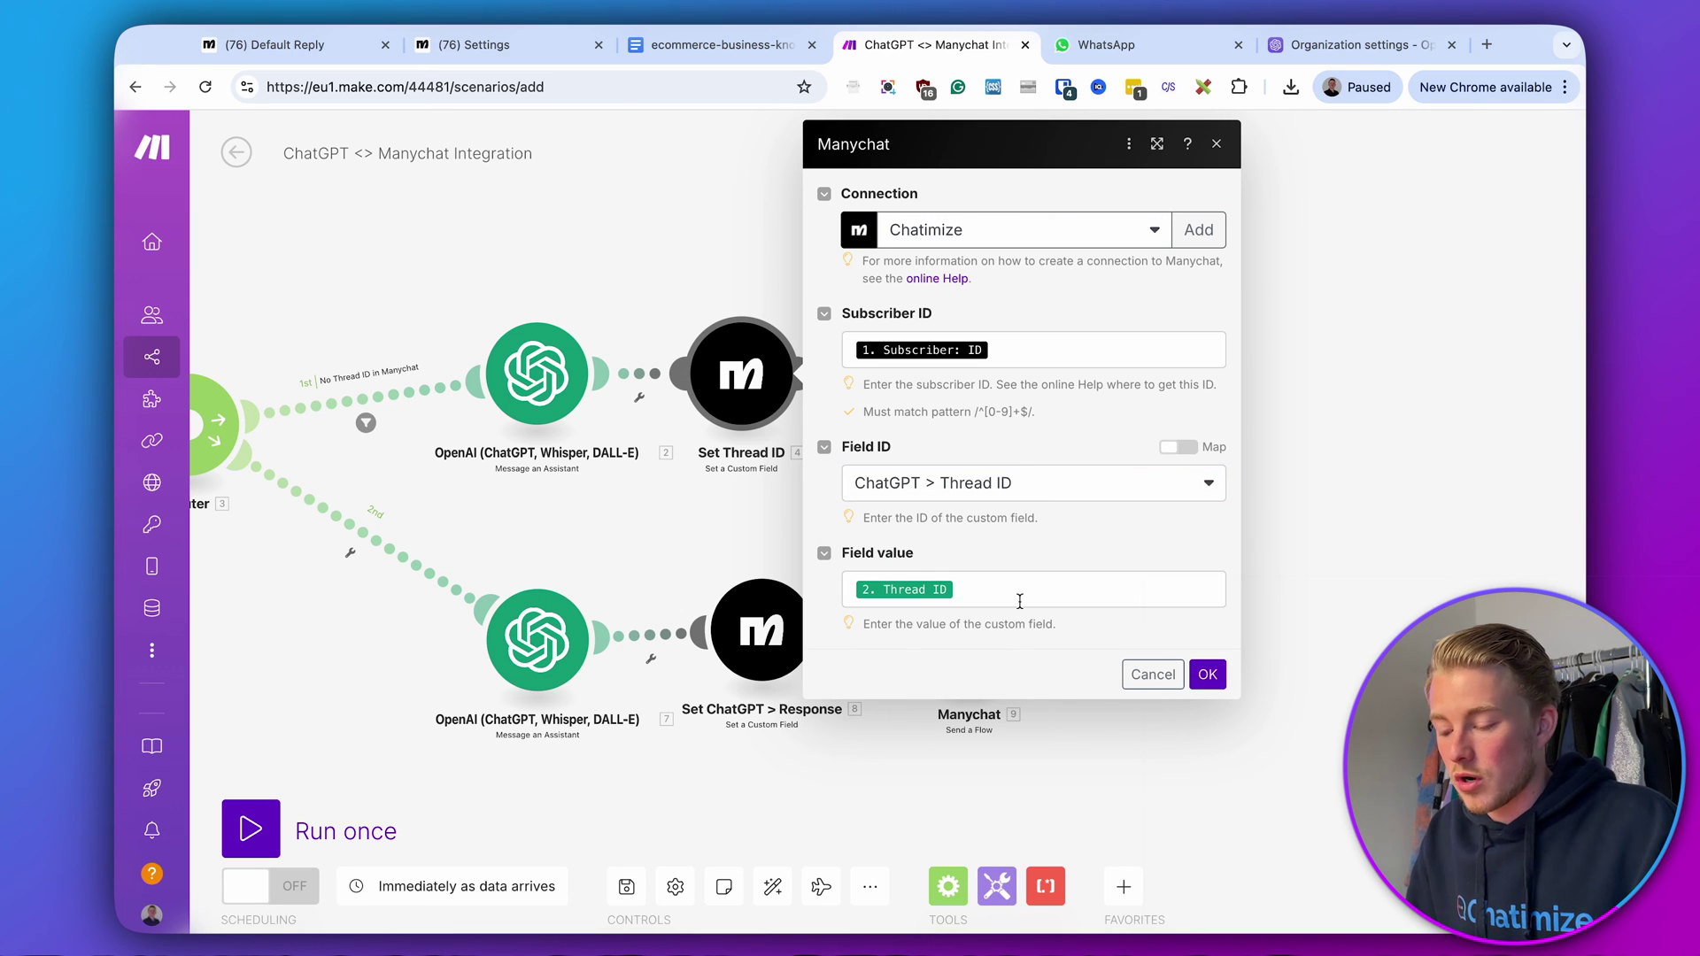
click(1208, 674)
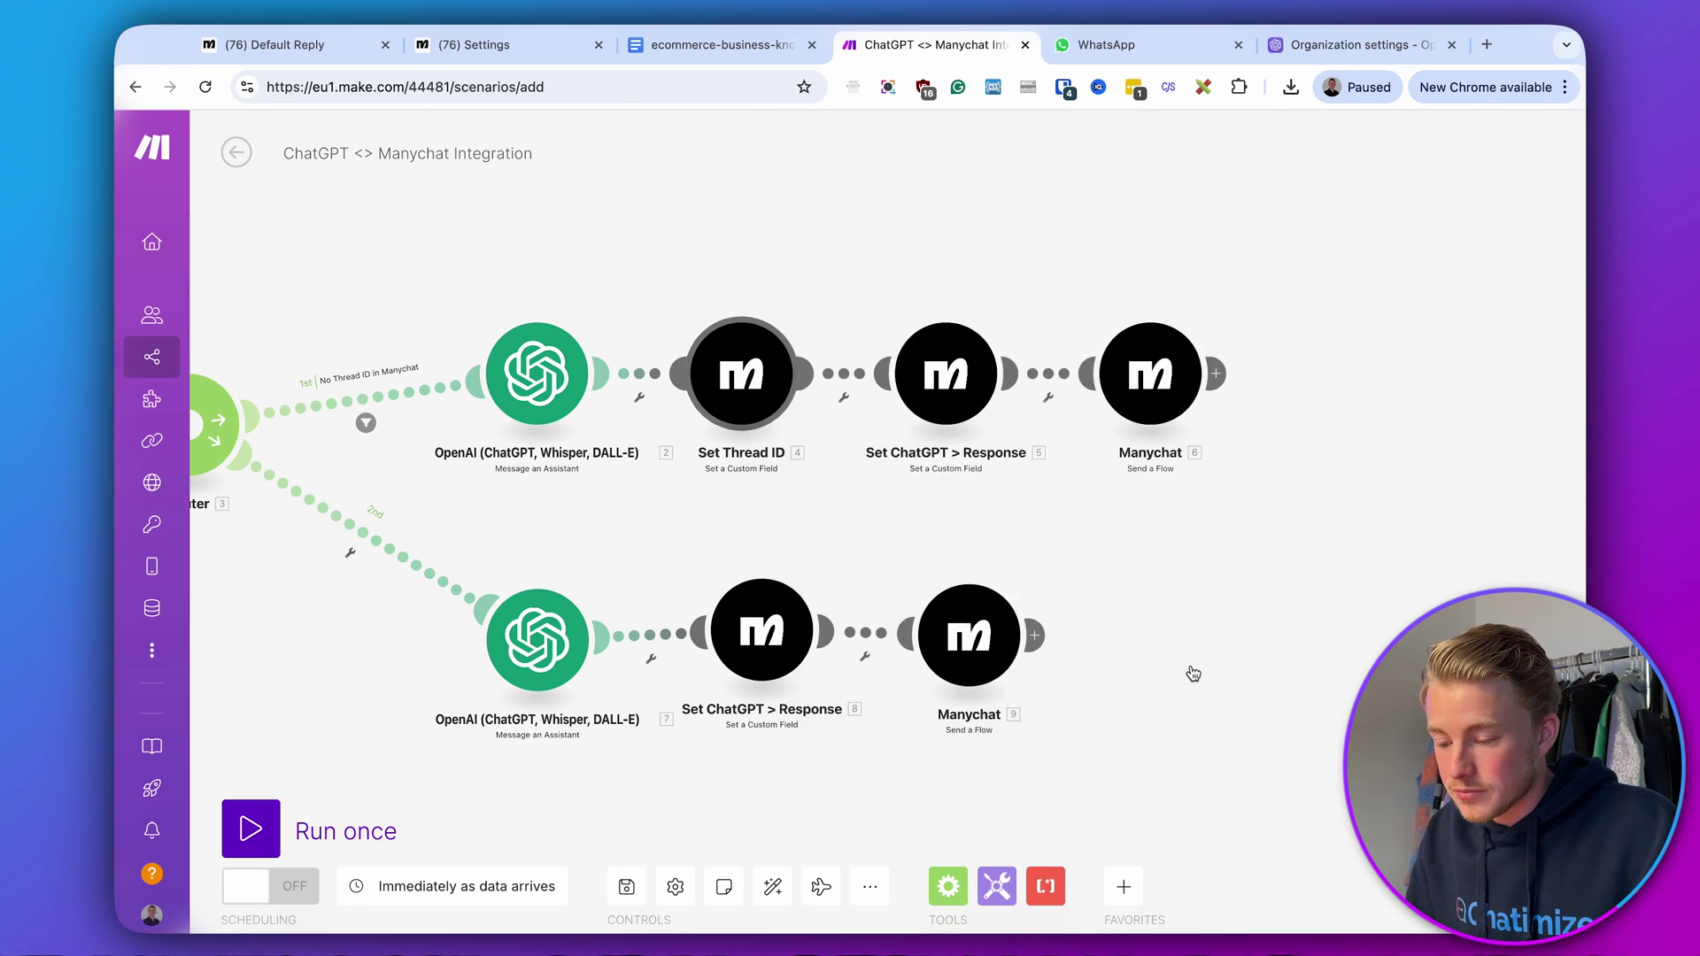
- Configure the first branch's "Set ChatGPT > Response" module with the Chatimize connection and the second listed "ChatGPT > Response" field, and save it
click(975, 386)
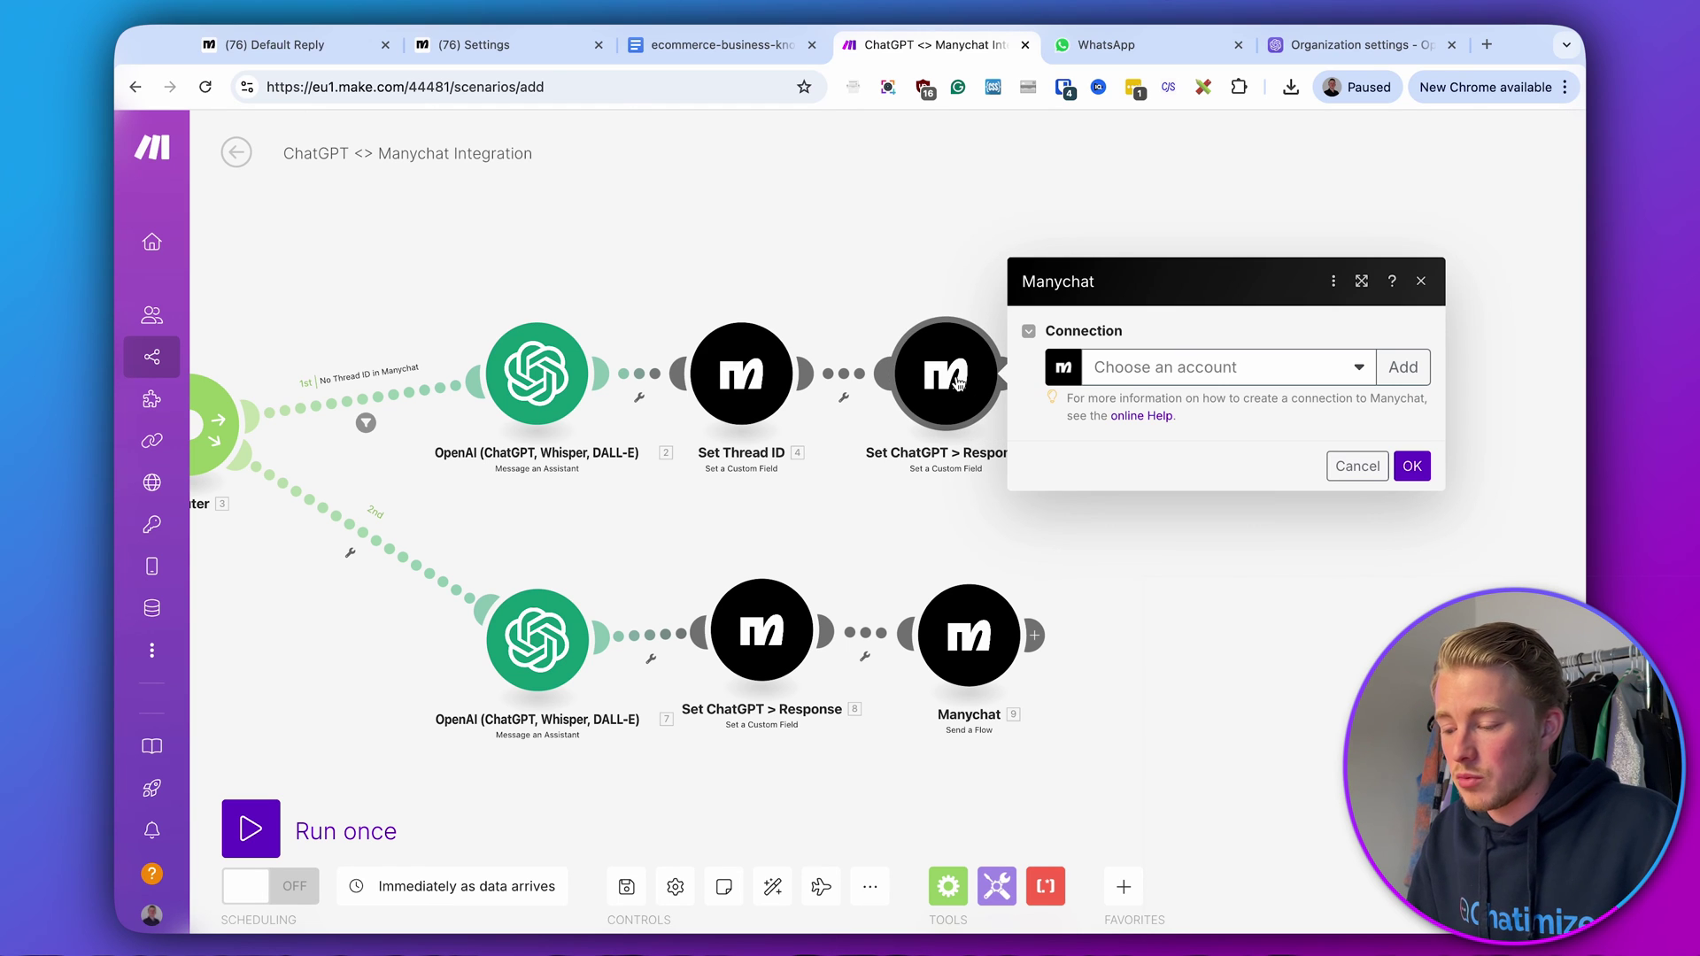
click(1194, 368)
click(1137, 398)
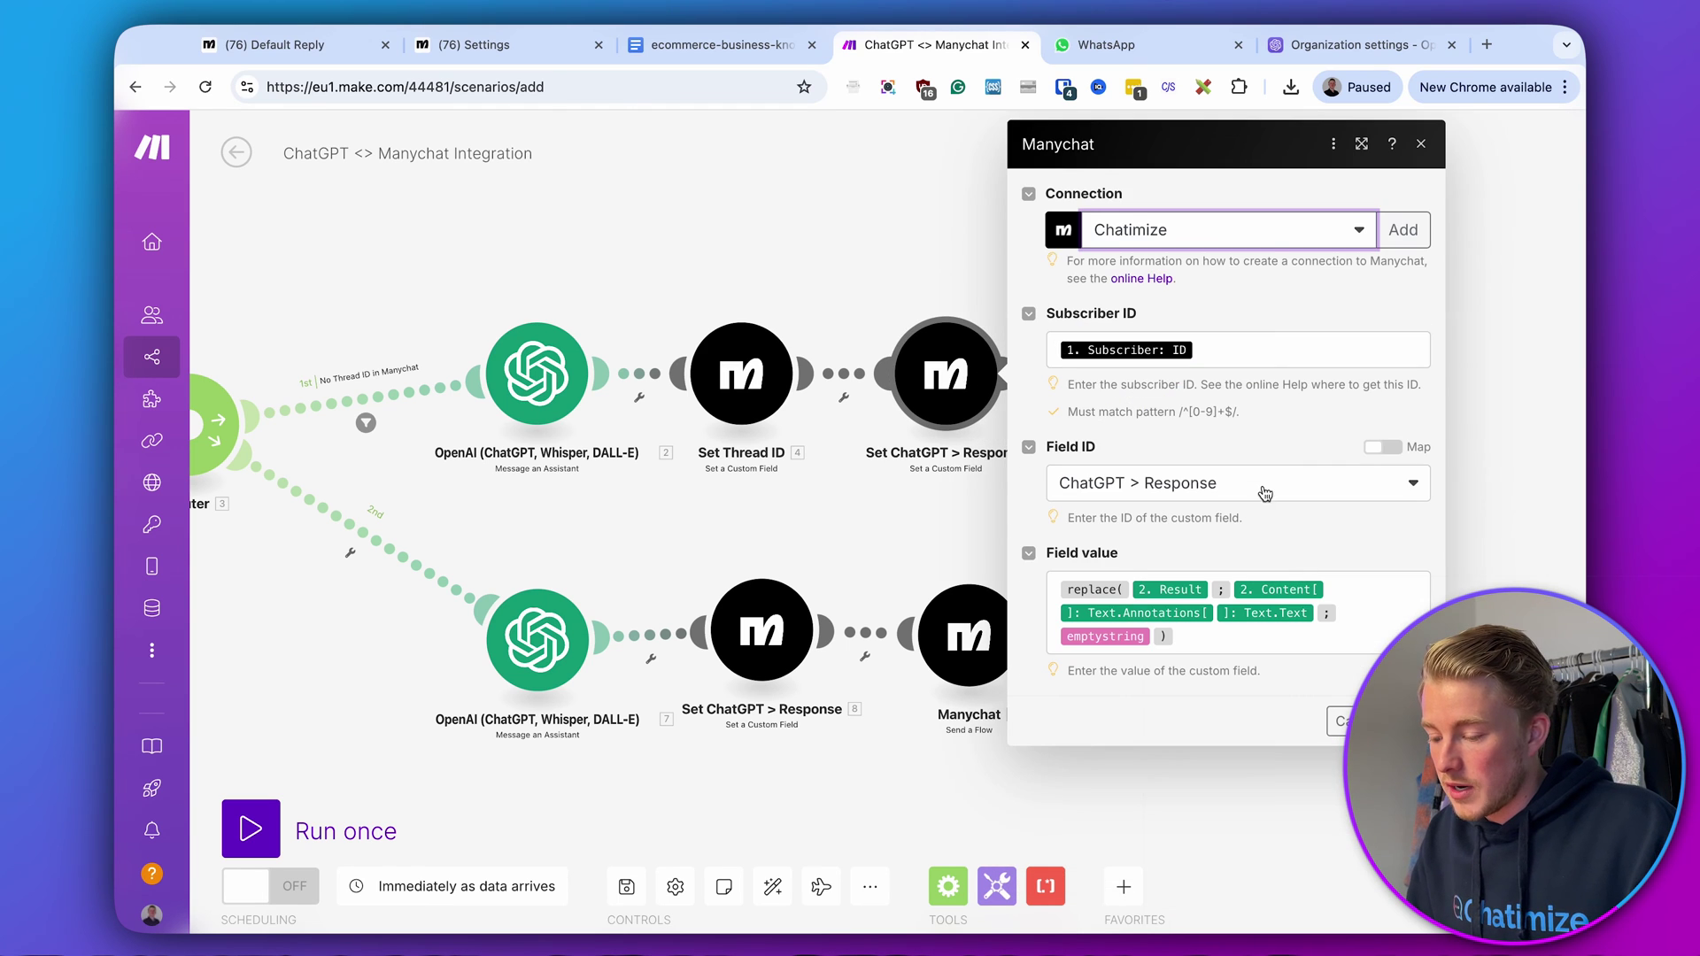
click(1256, 484)
text(chatgp)
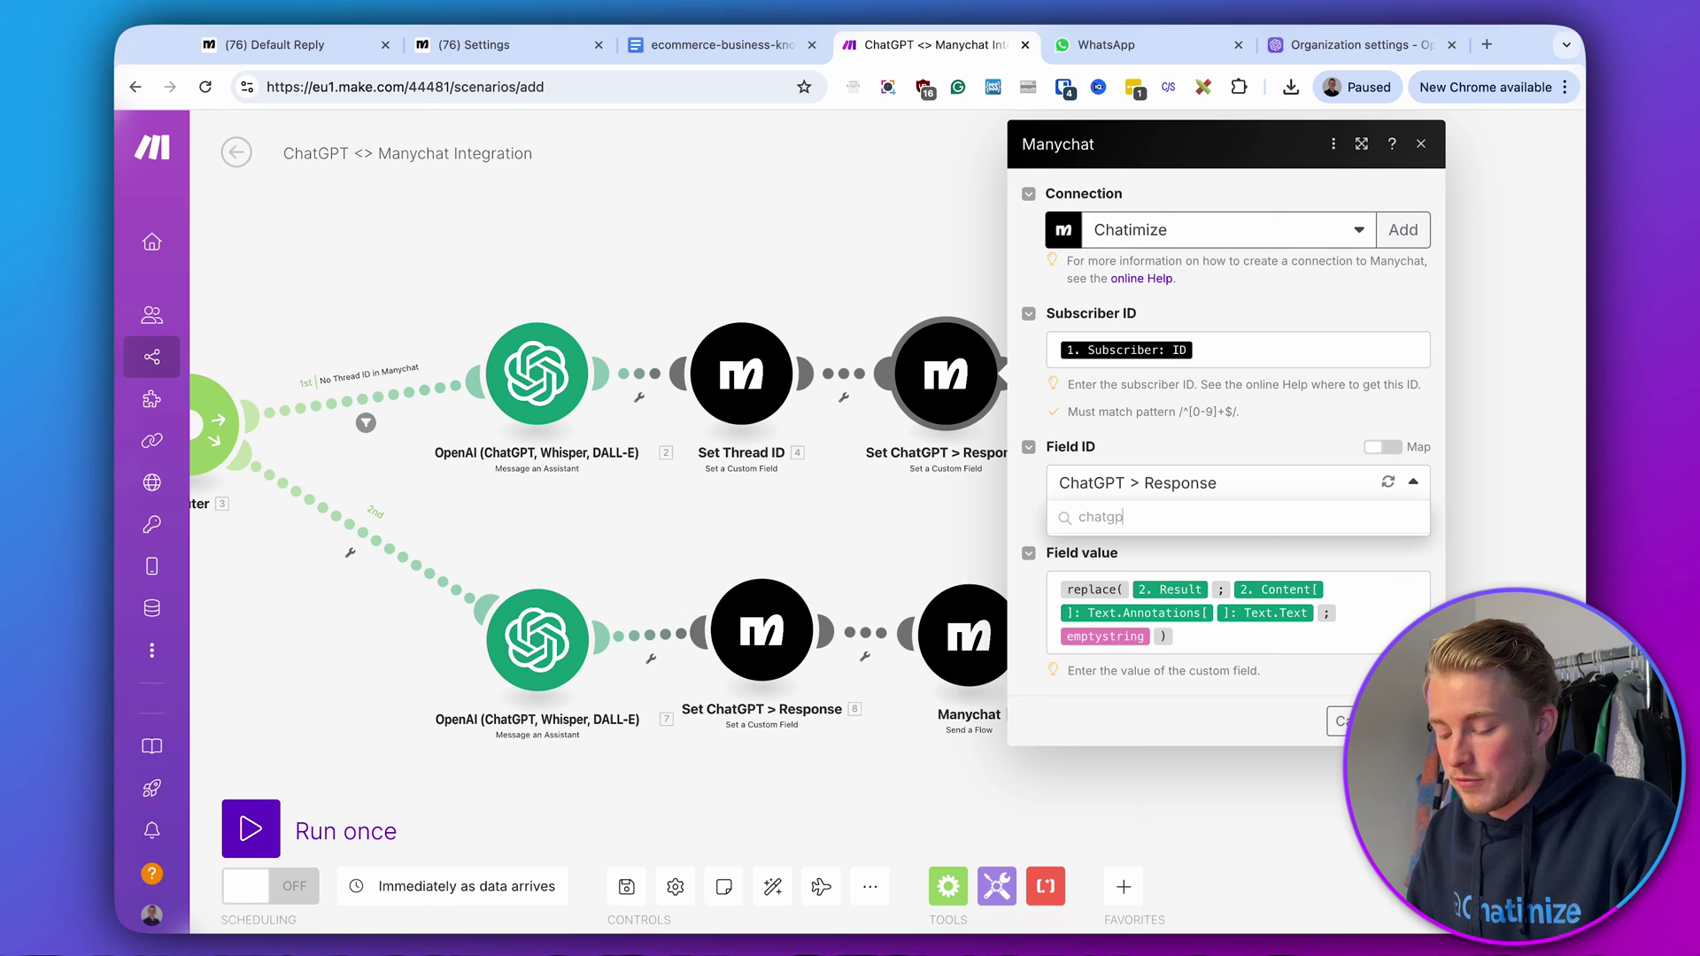
text(t > response)
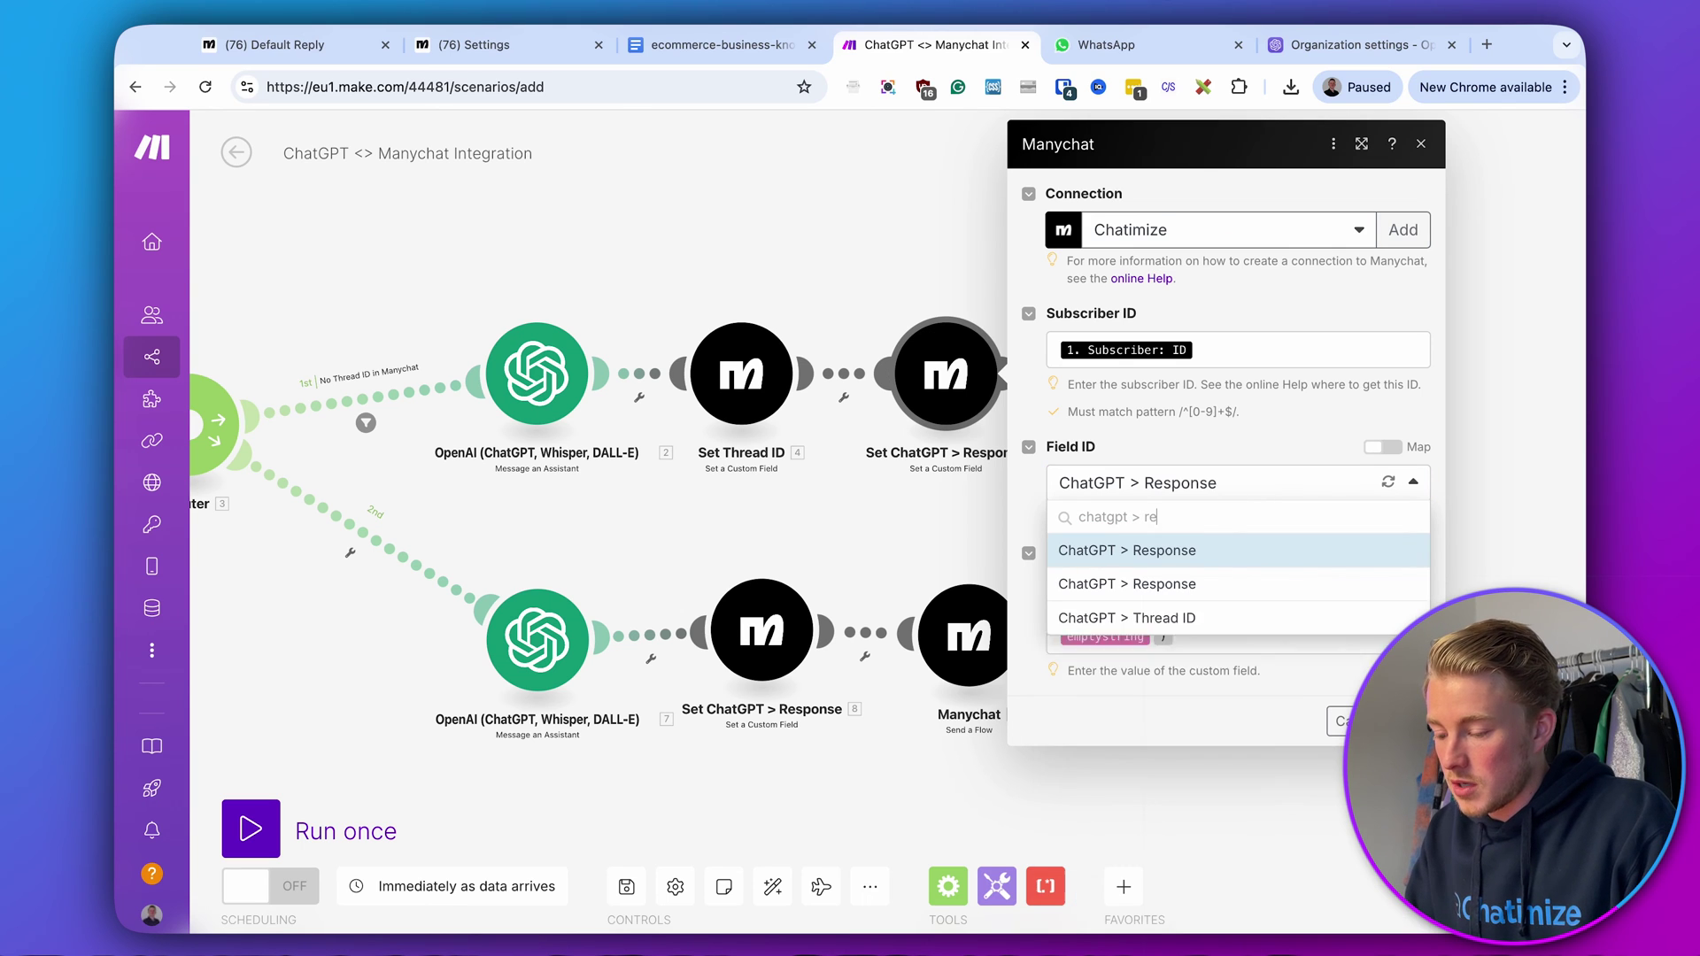
click(1183, 584)
click(1242, 652)
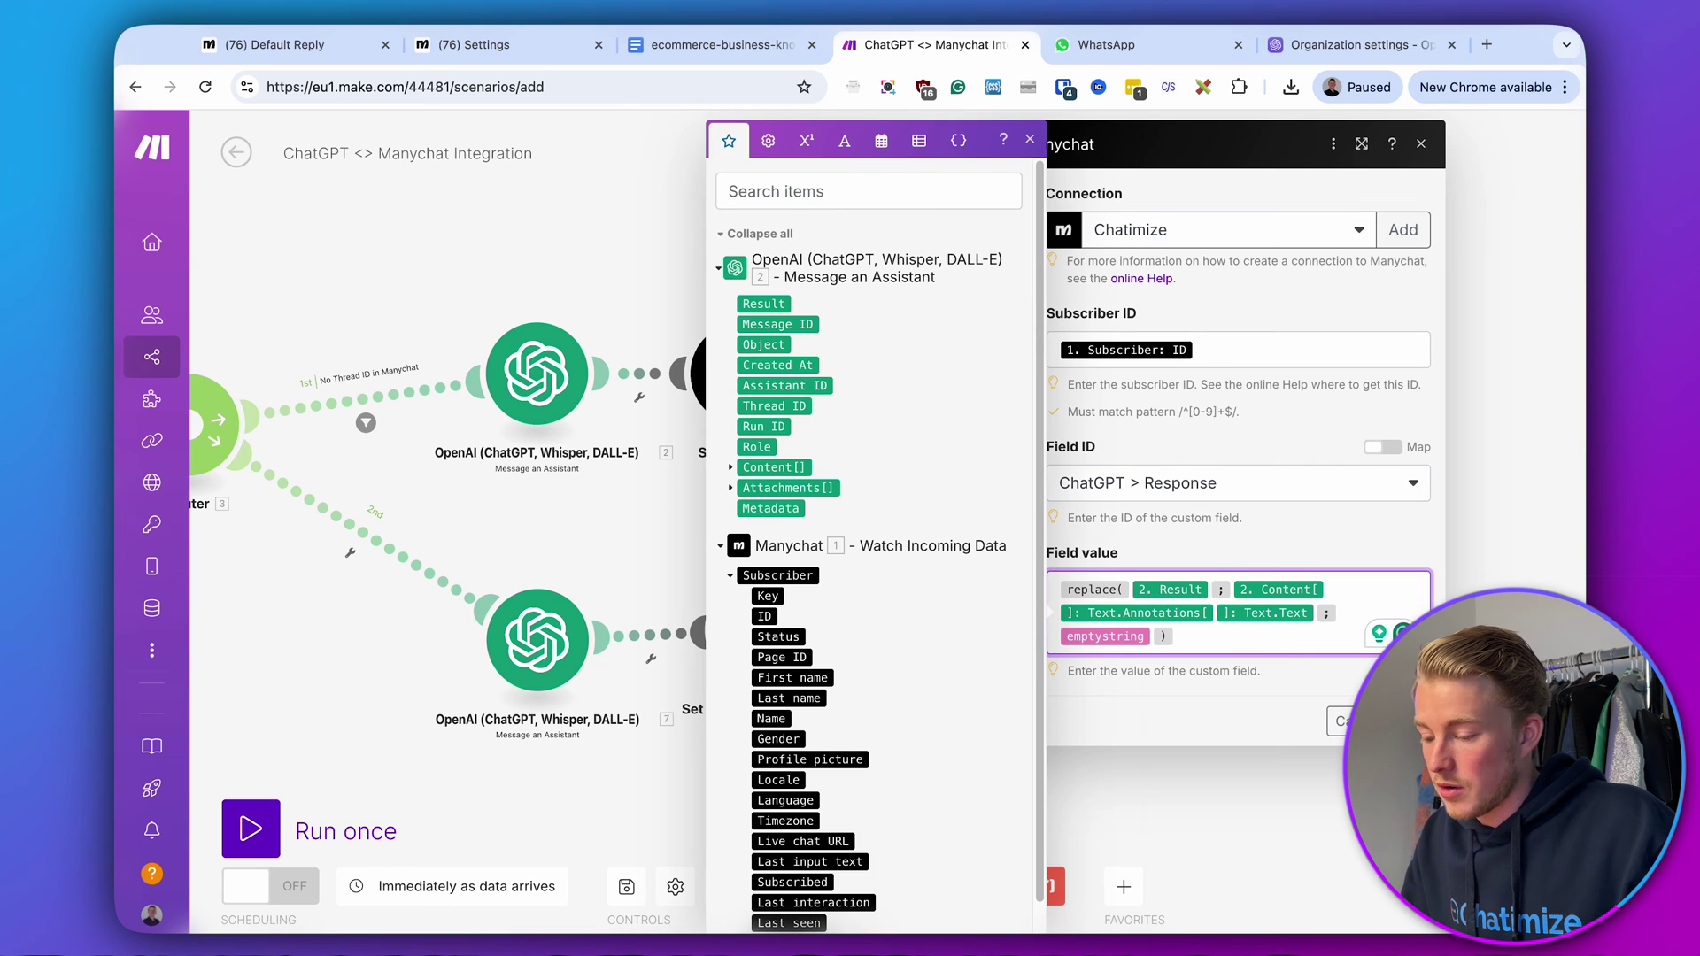
click(1385, 721)
- Configure the second branch's "Set ChatGPT > Response" module with the Chatimize connection and the first listed "ChatGPT > Response" field, and save it
click(761, 616)
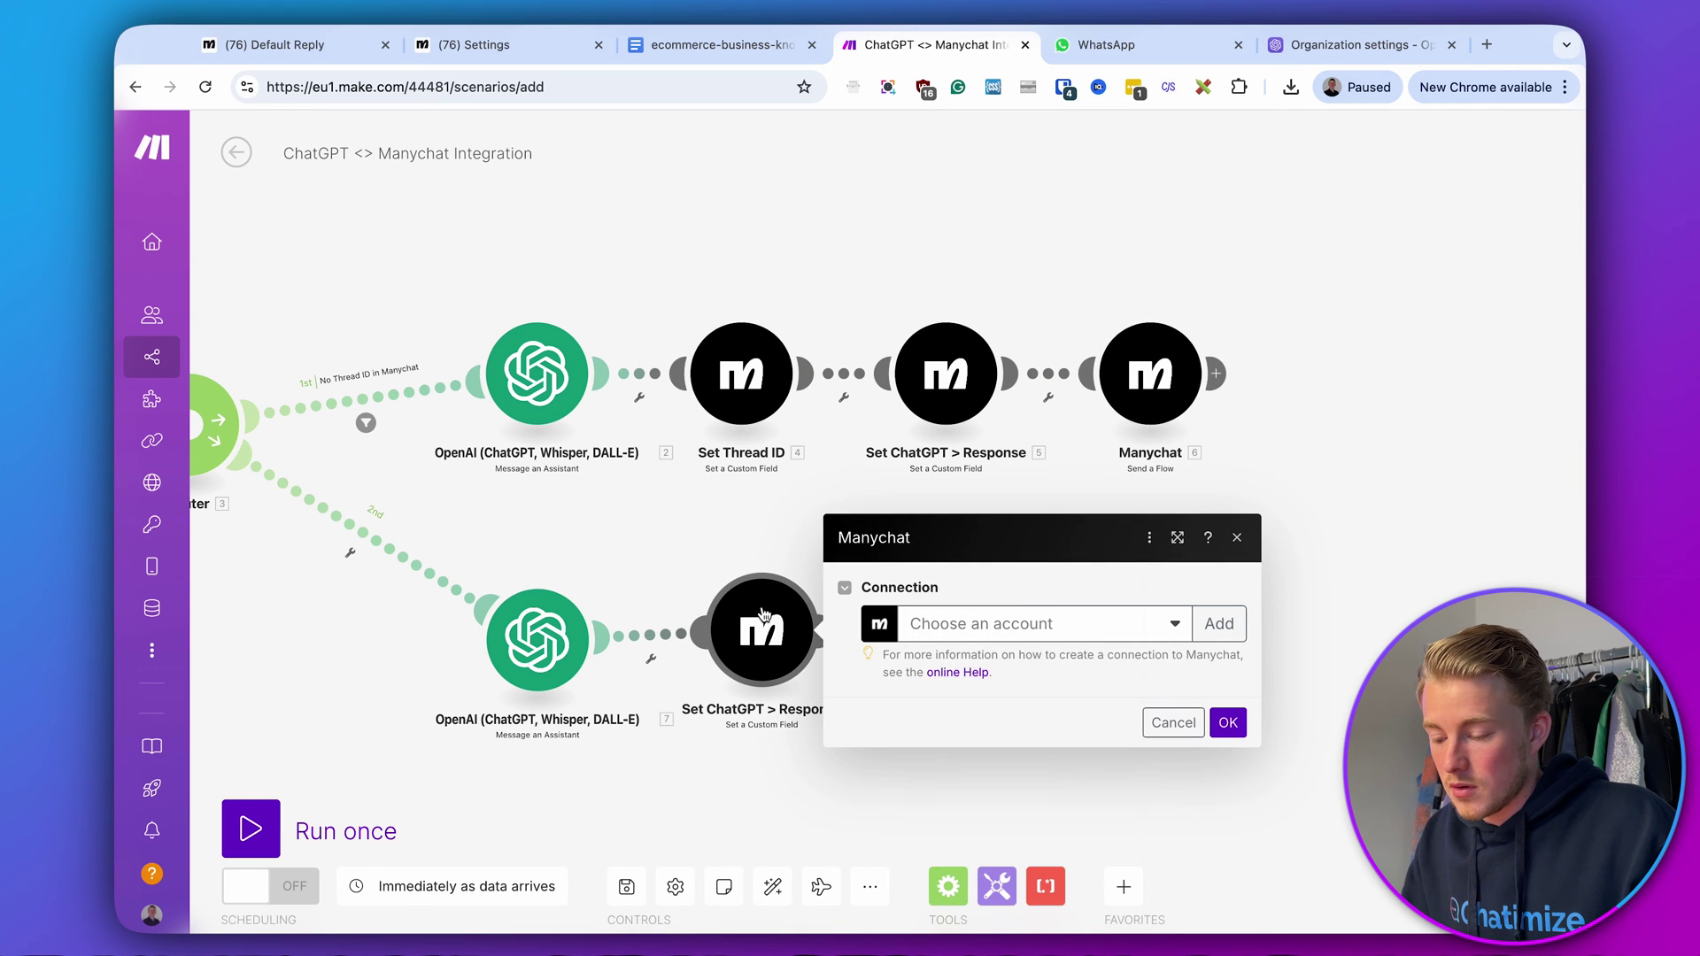
click(1106, 623)
click(942, 653)
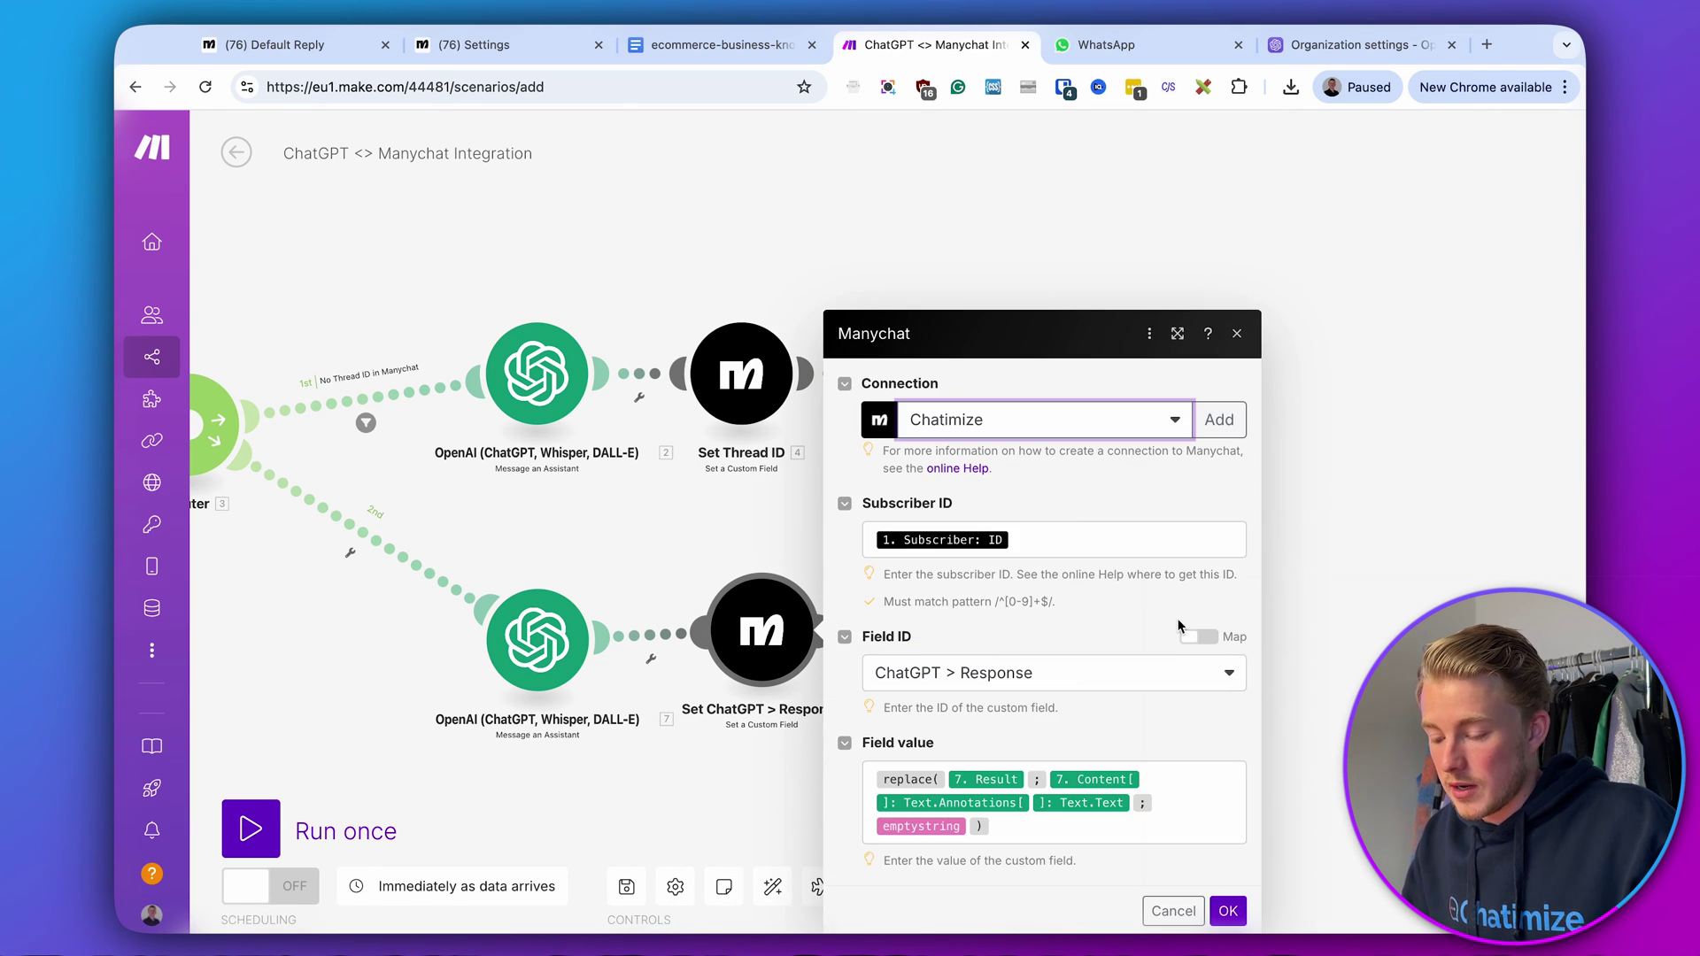
click(1093, 675)
text(h)
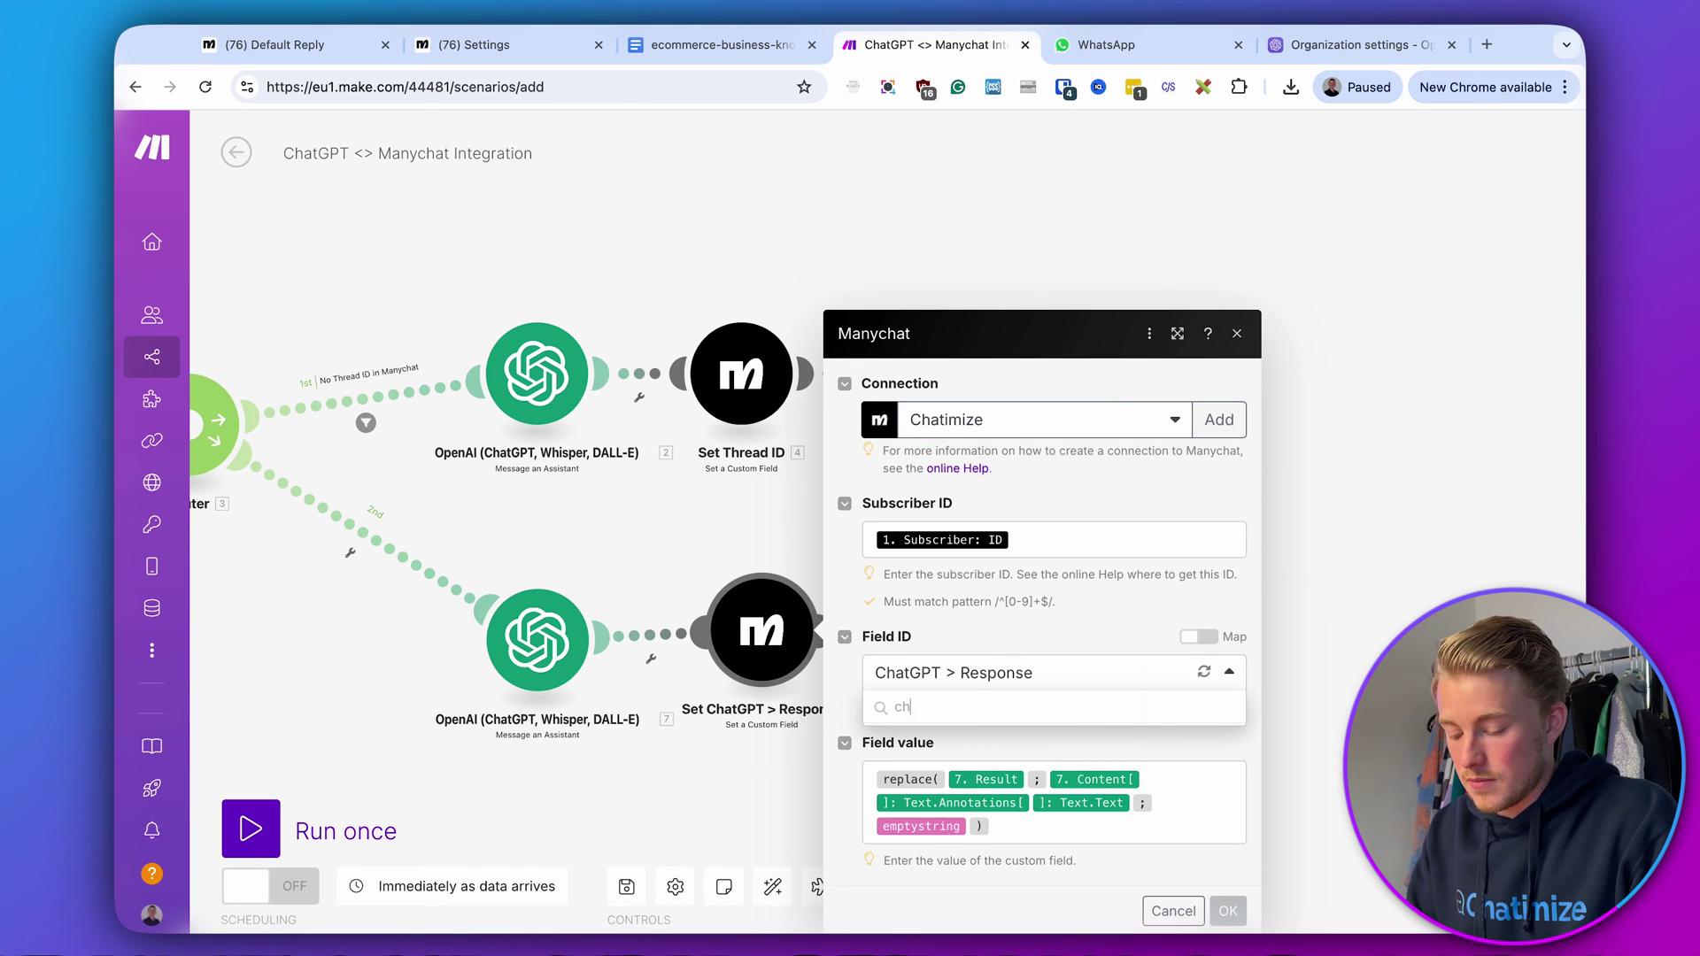
text(atgp)
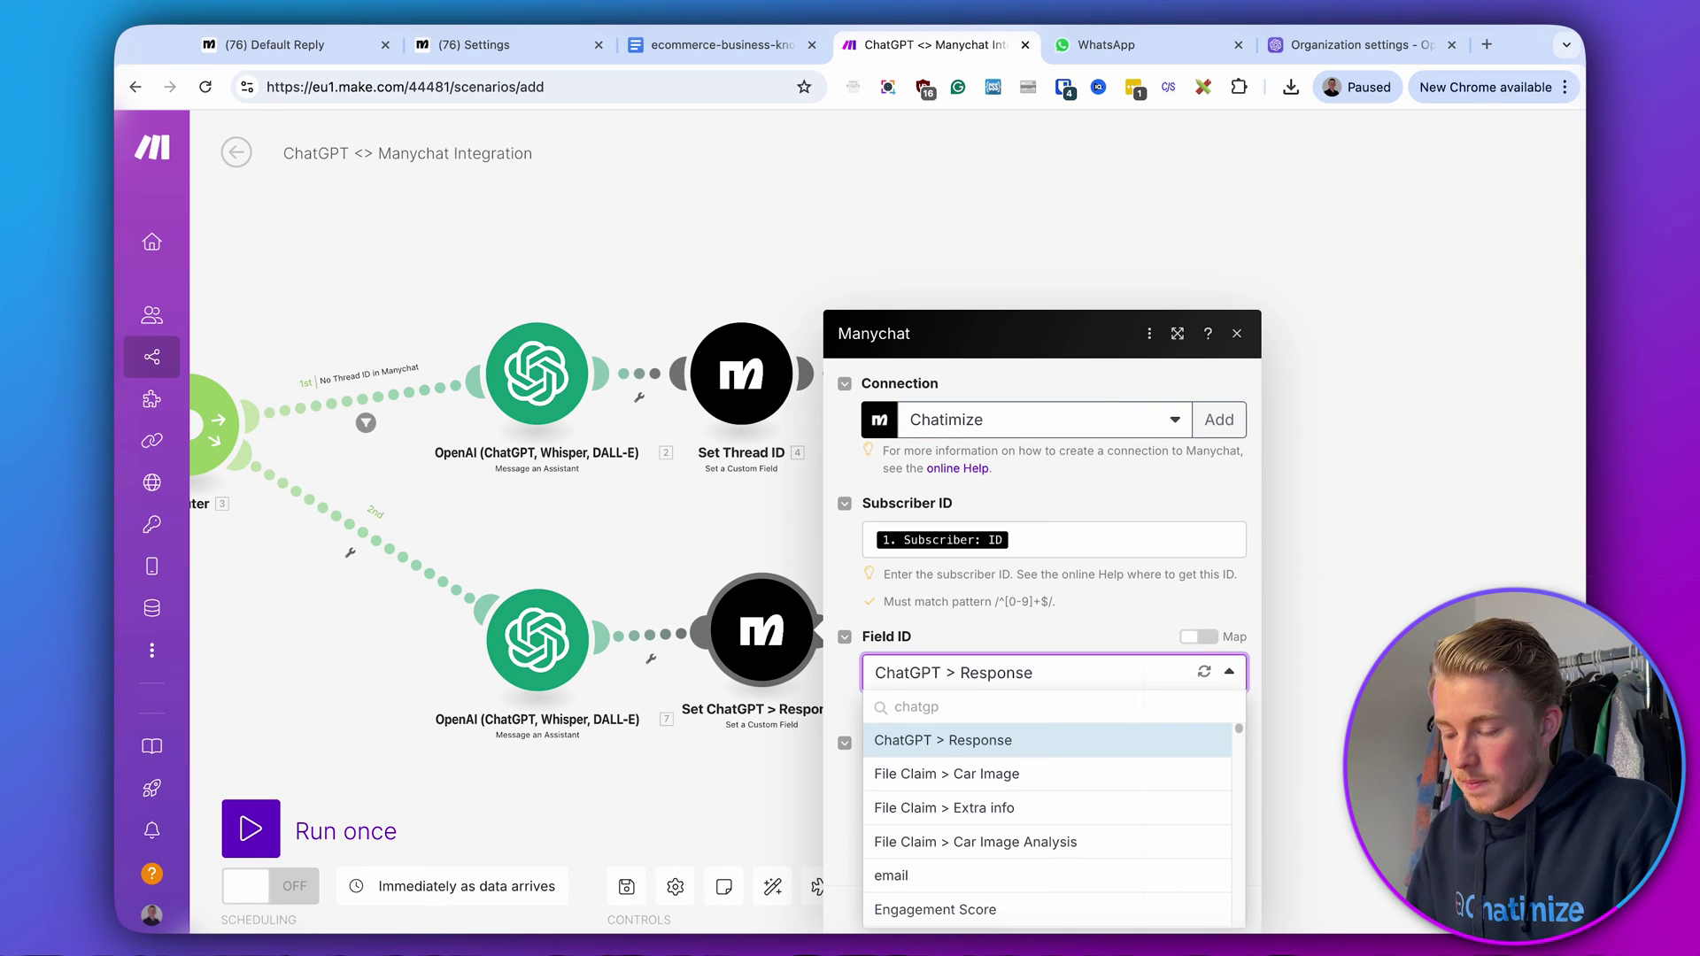
click(1031, 740)
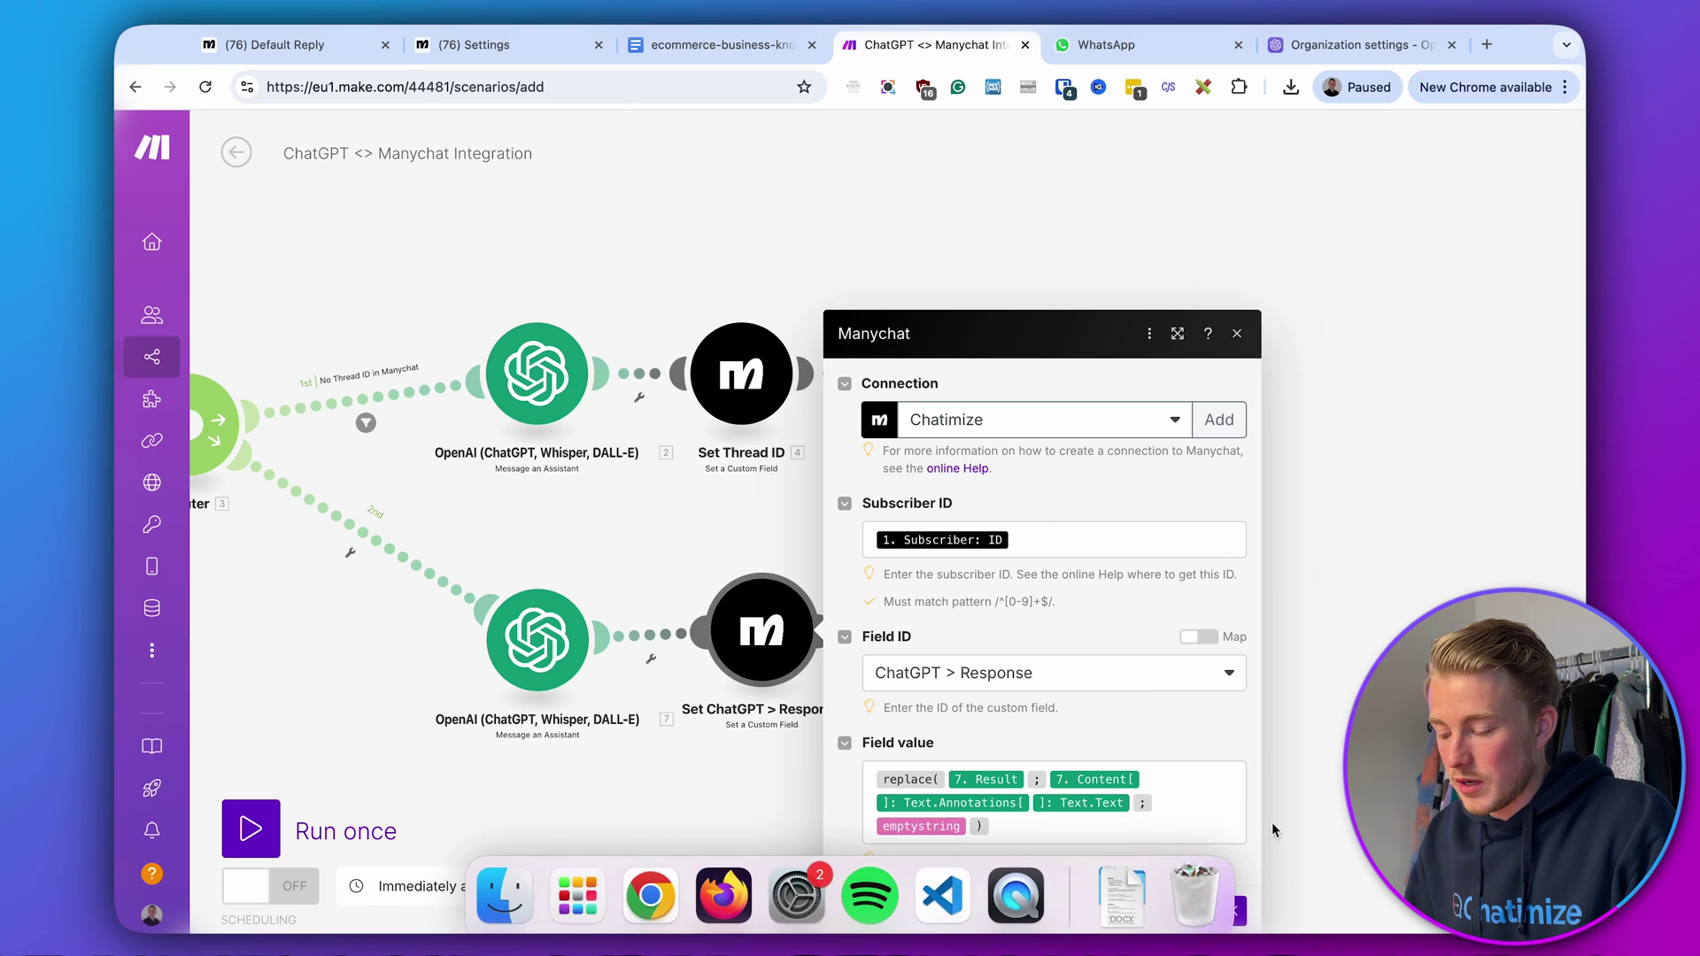
click(1229, 911)
- Change the second branch's "Set ChatGPT > Response" module to the second listed "ChatGPT > Response" field and save it
click(779, 620)
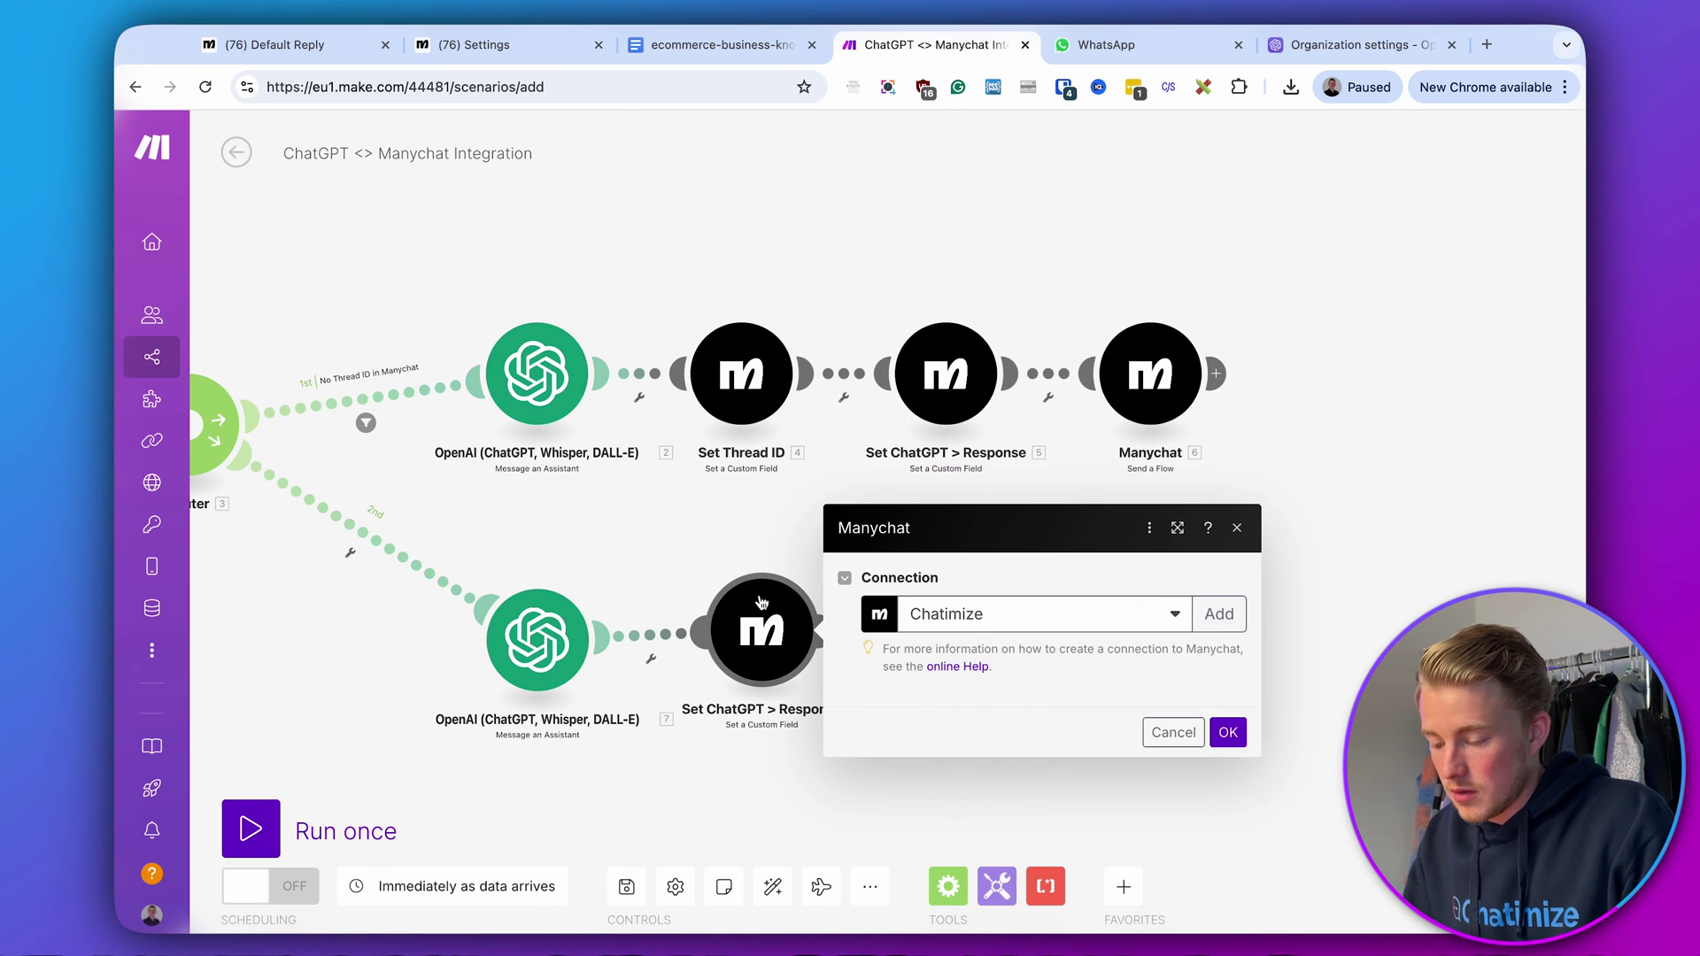
click(1031, 692)
text(chatgpt > response)
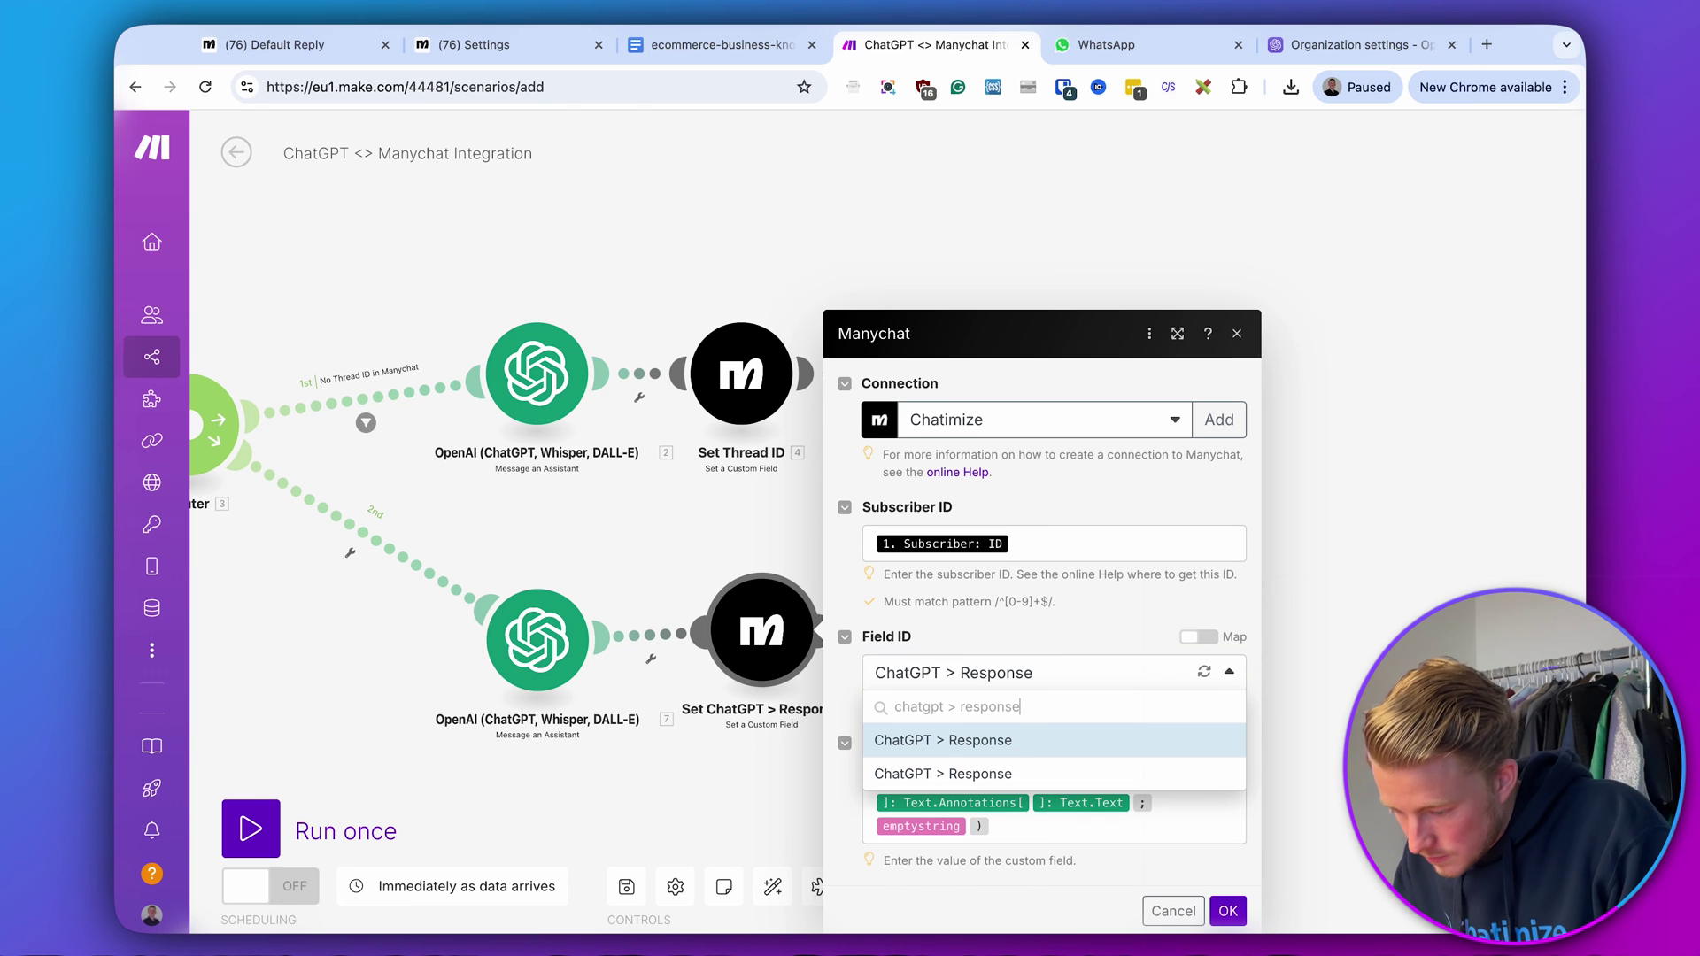
click(1015, 767)
click(1228, 911)
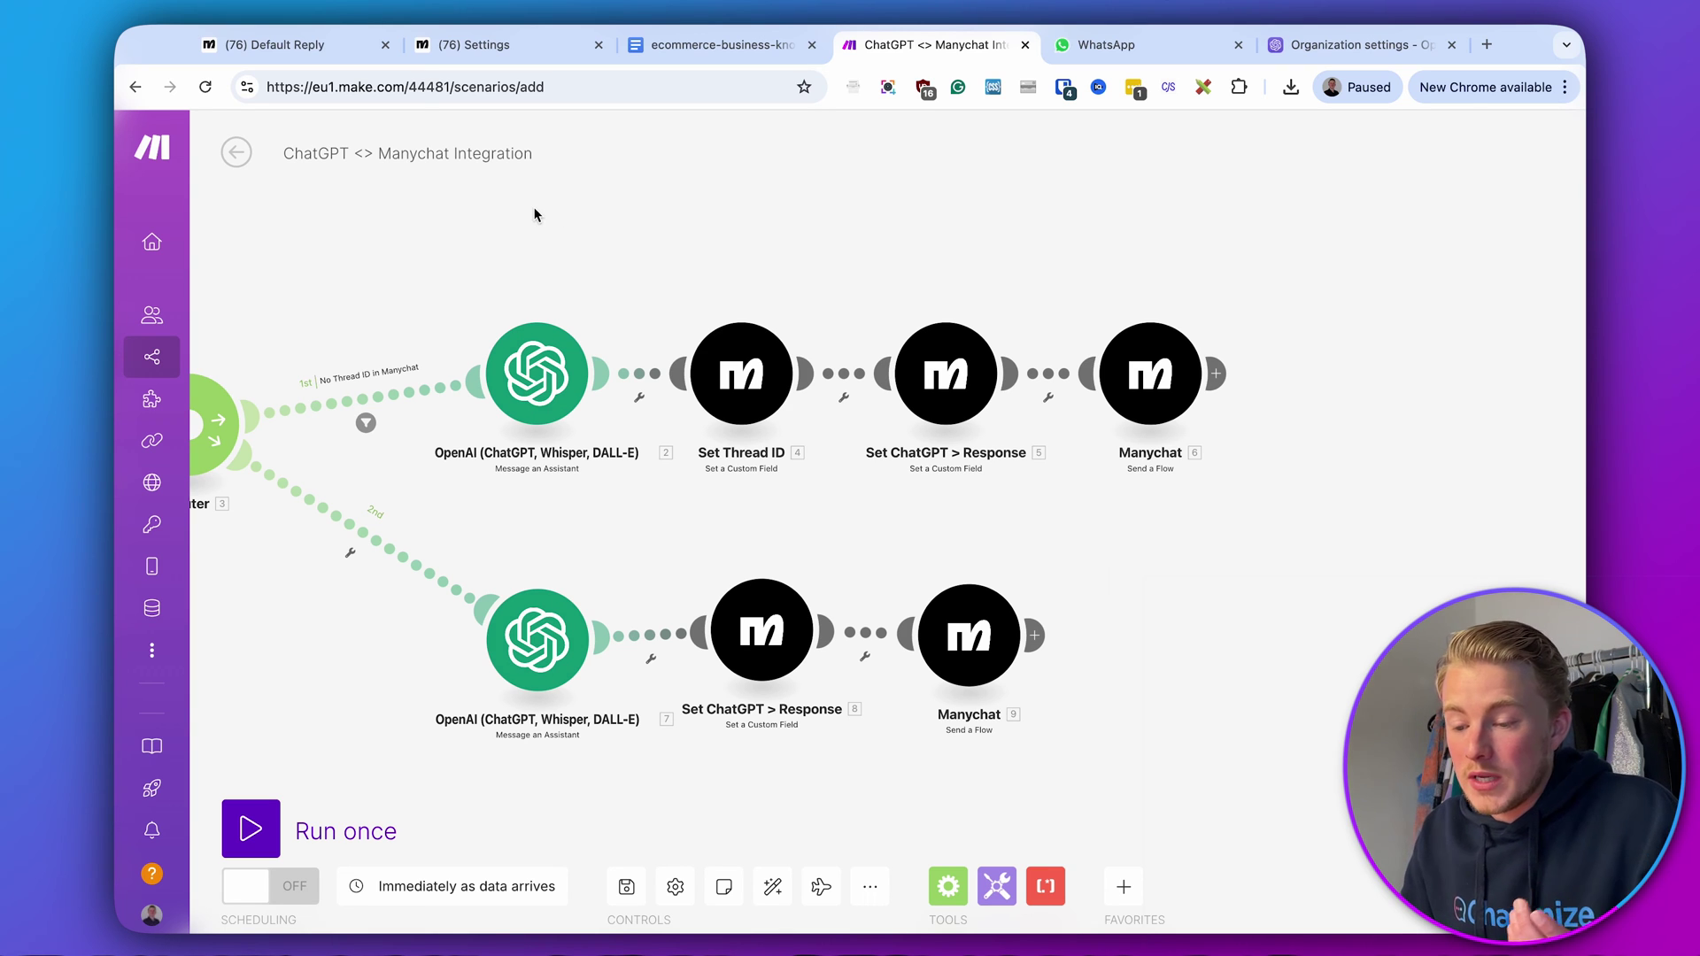
- Switch to Manychat, open the Automation section in a separate browser tab and start a blank automation
click(318, 46)
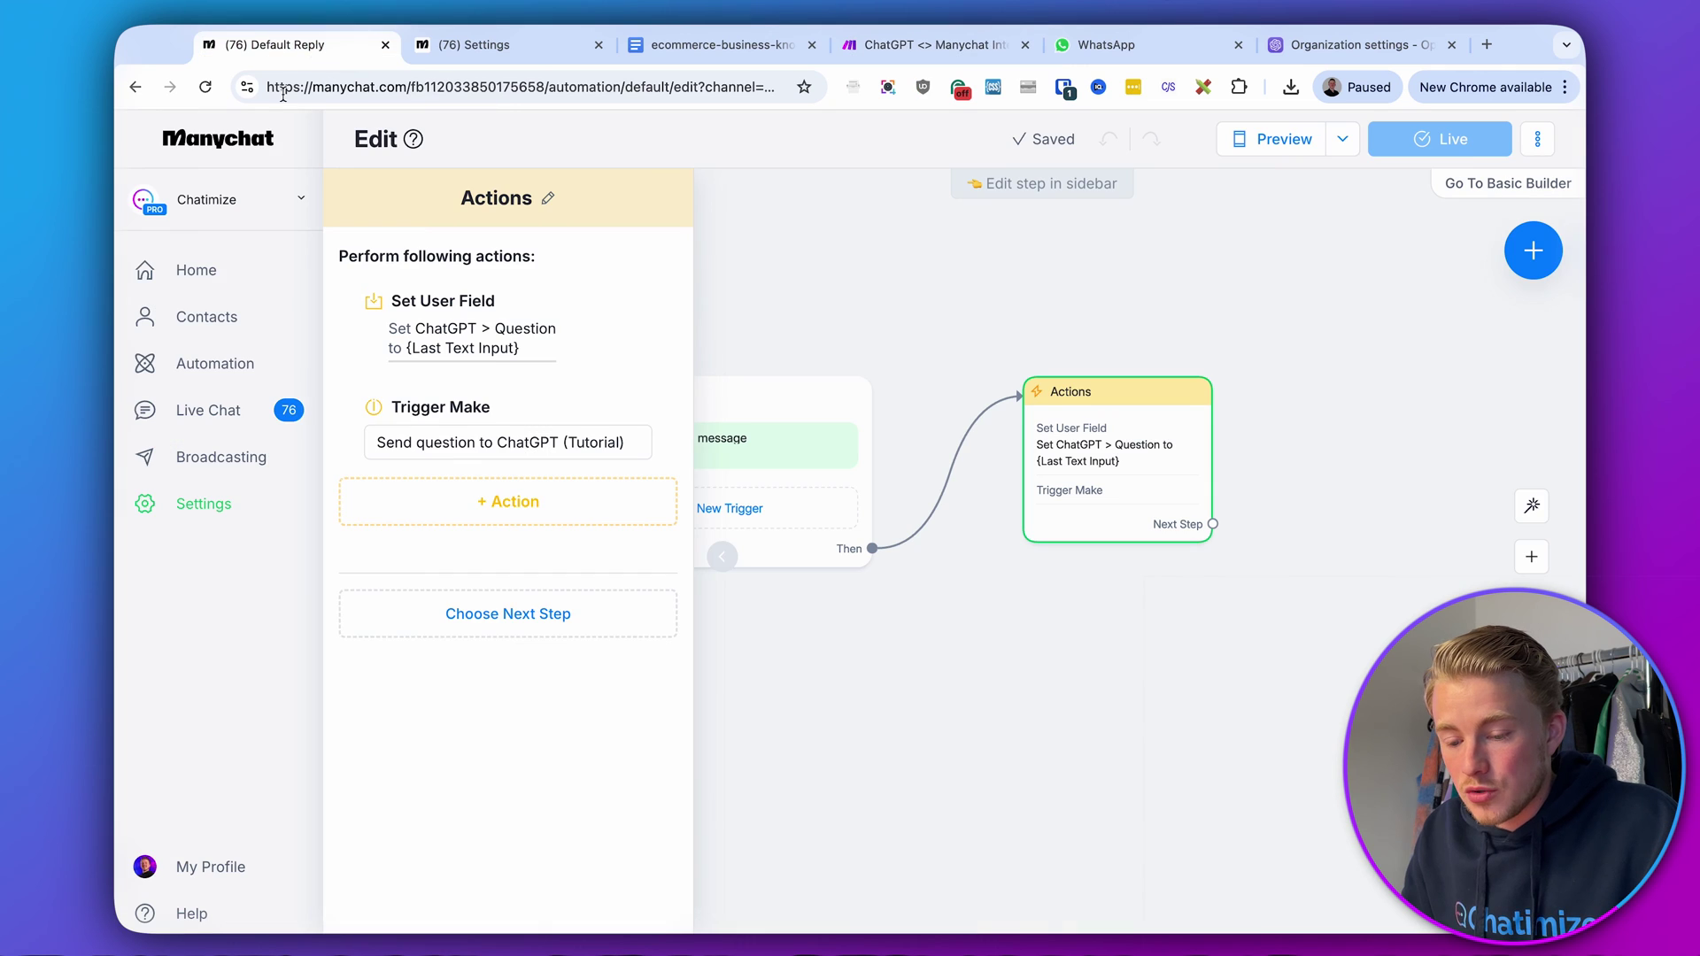
right_click(226, 363)
click(232, 367)
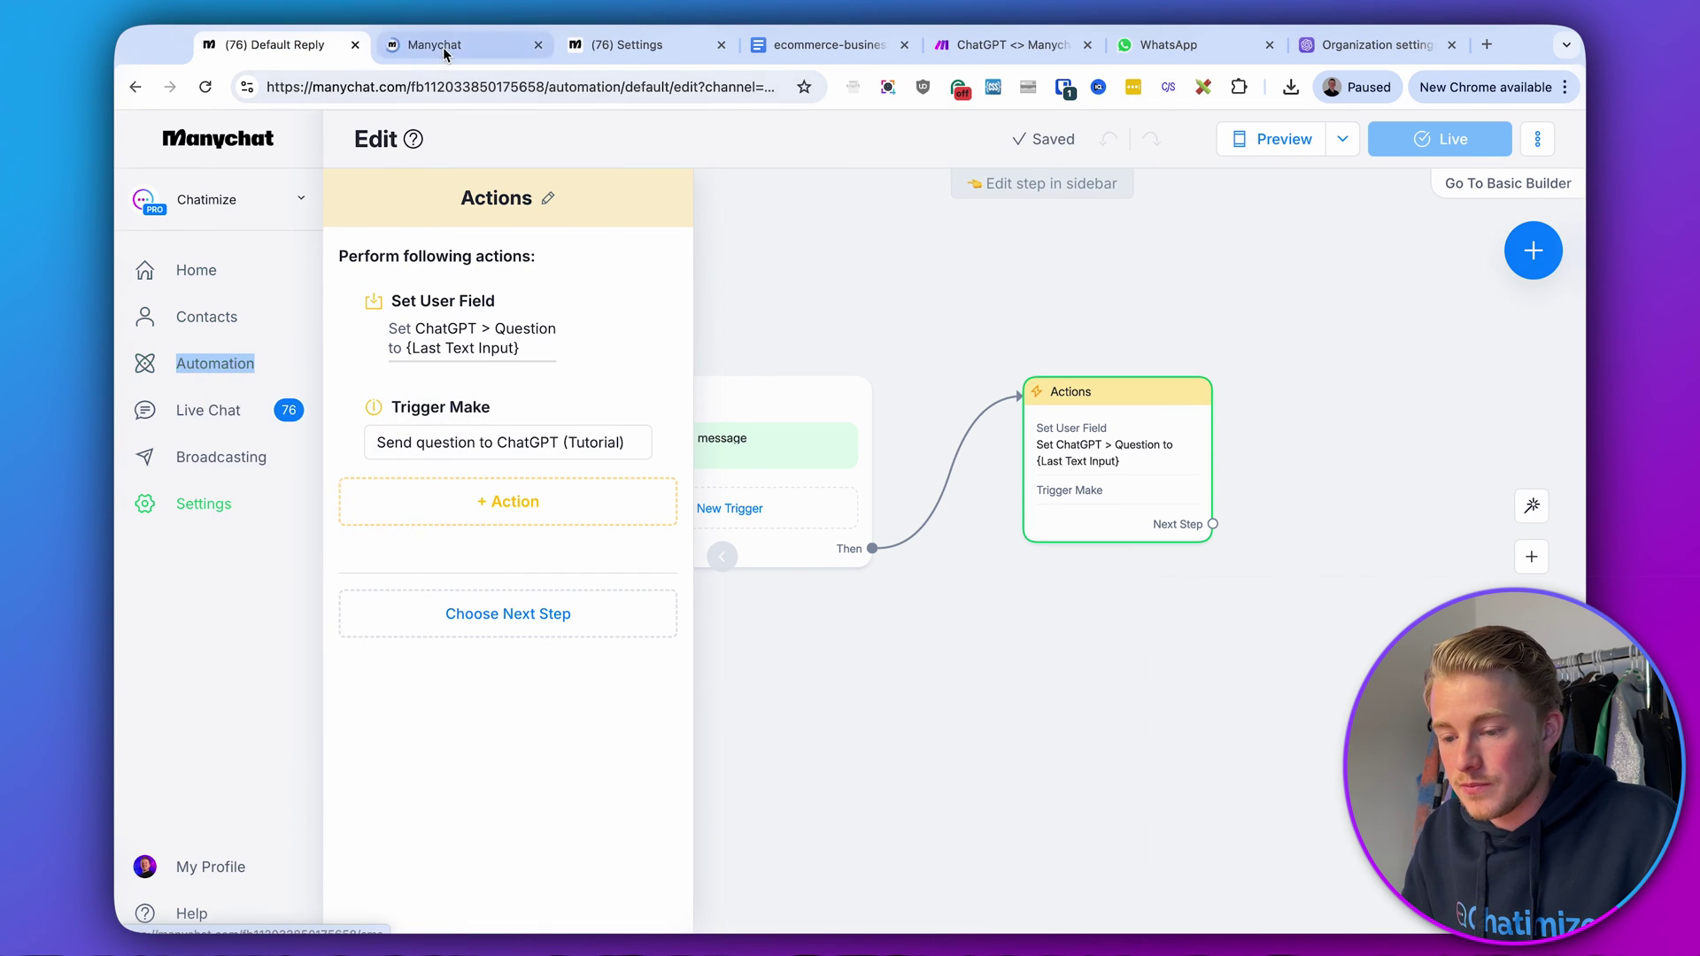
key(ctrl+Tab)
click(1436, 221)
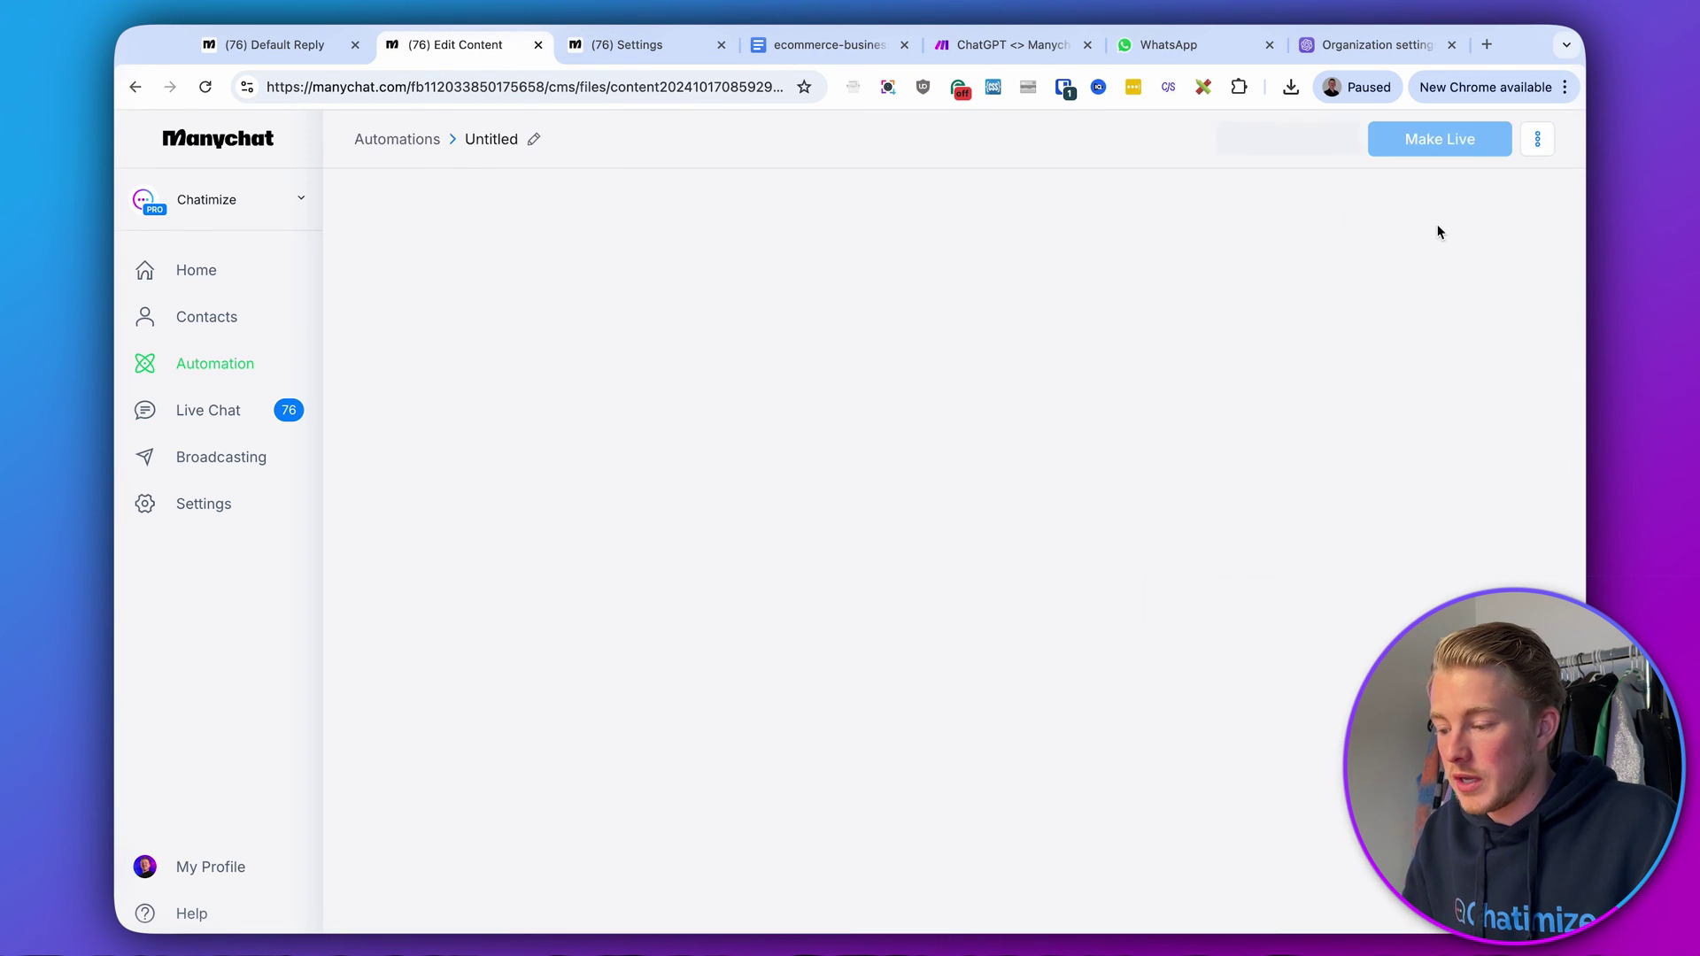
click(1333, 195)
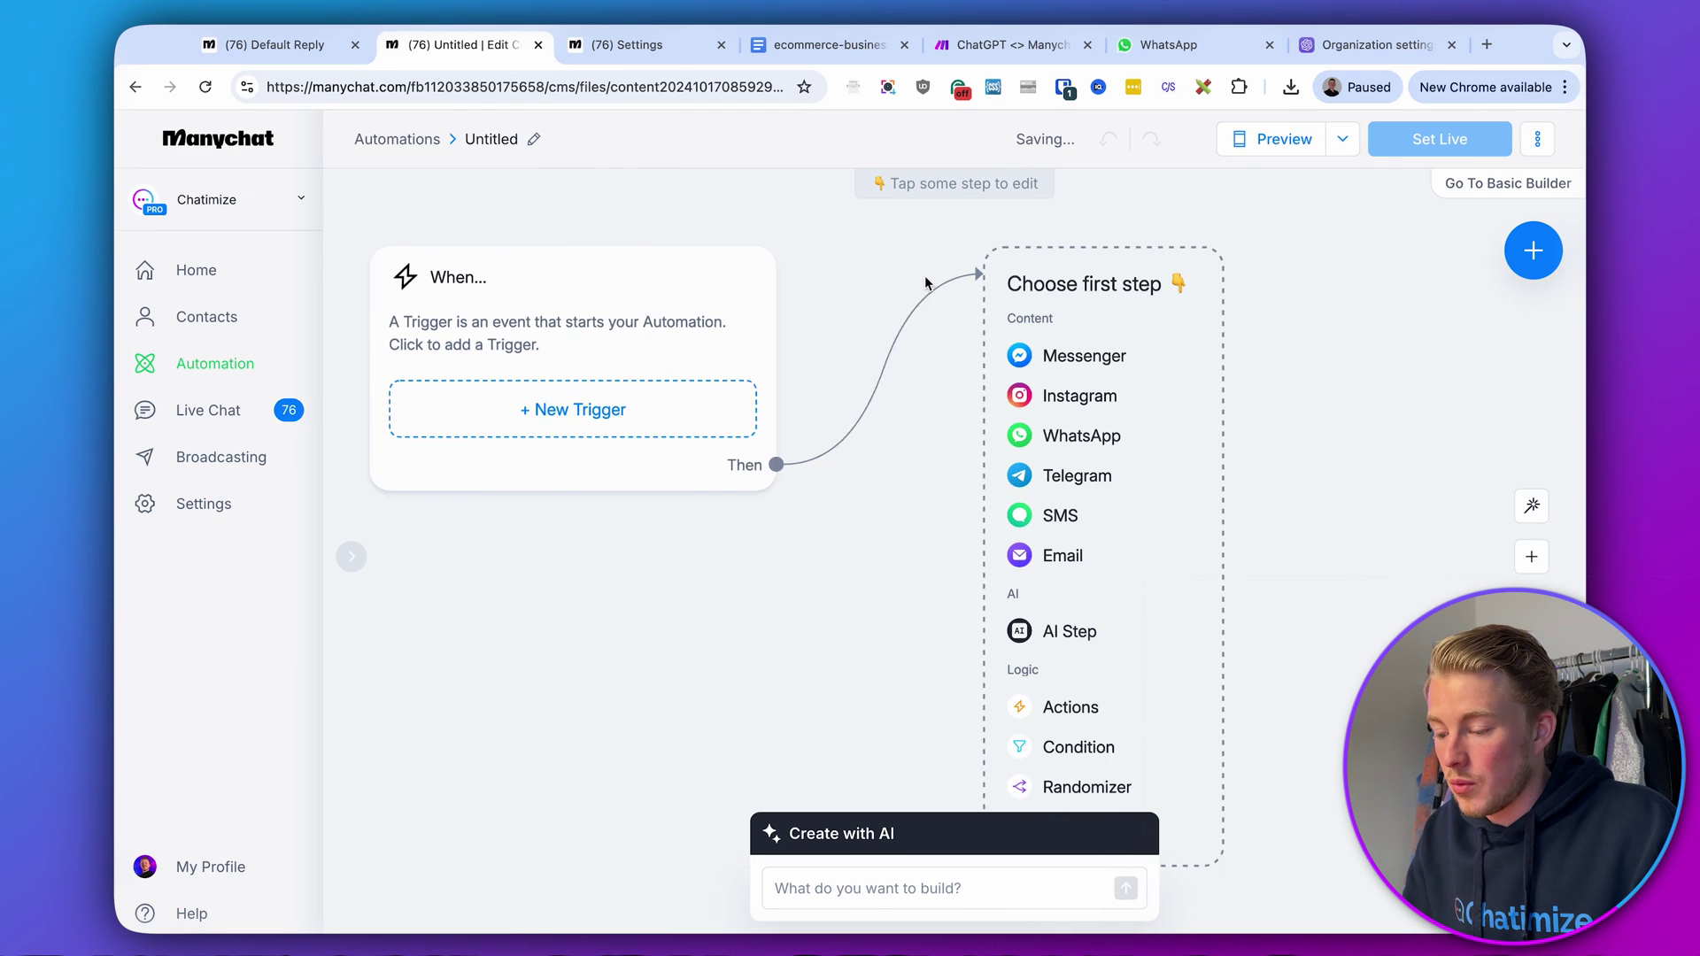
- Add a WhatsApp message containing only the "ChatGPT > Response" custom user field as first step, and set the automation live
click(1043, 438)
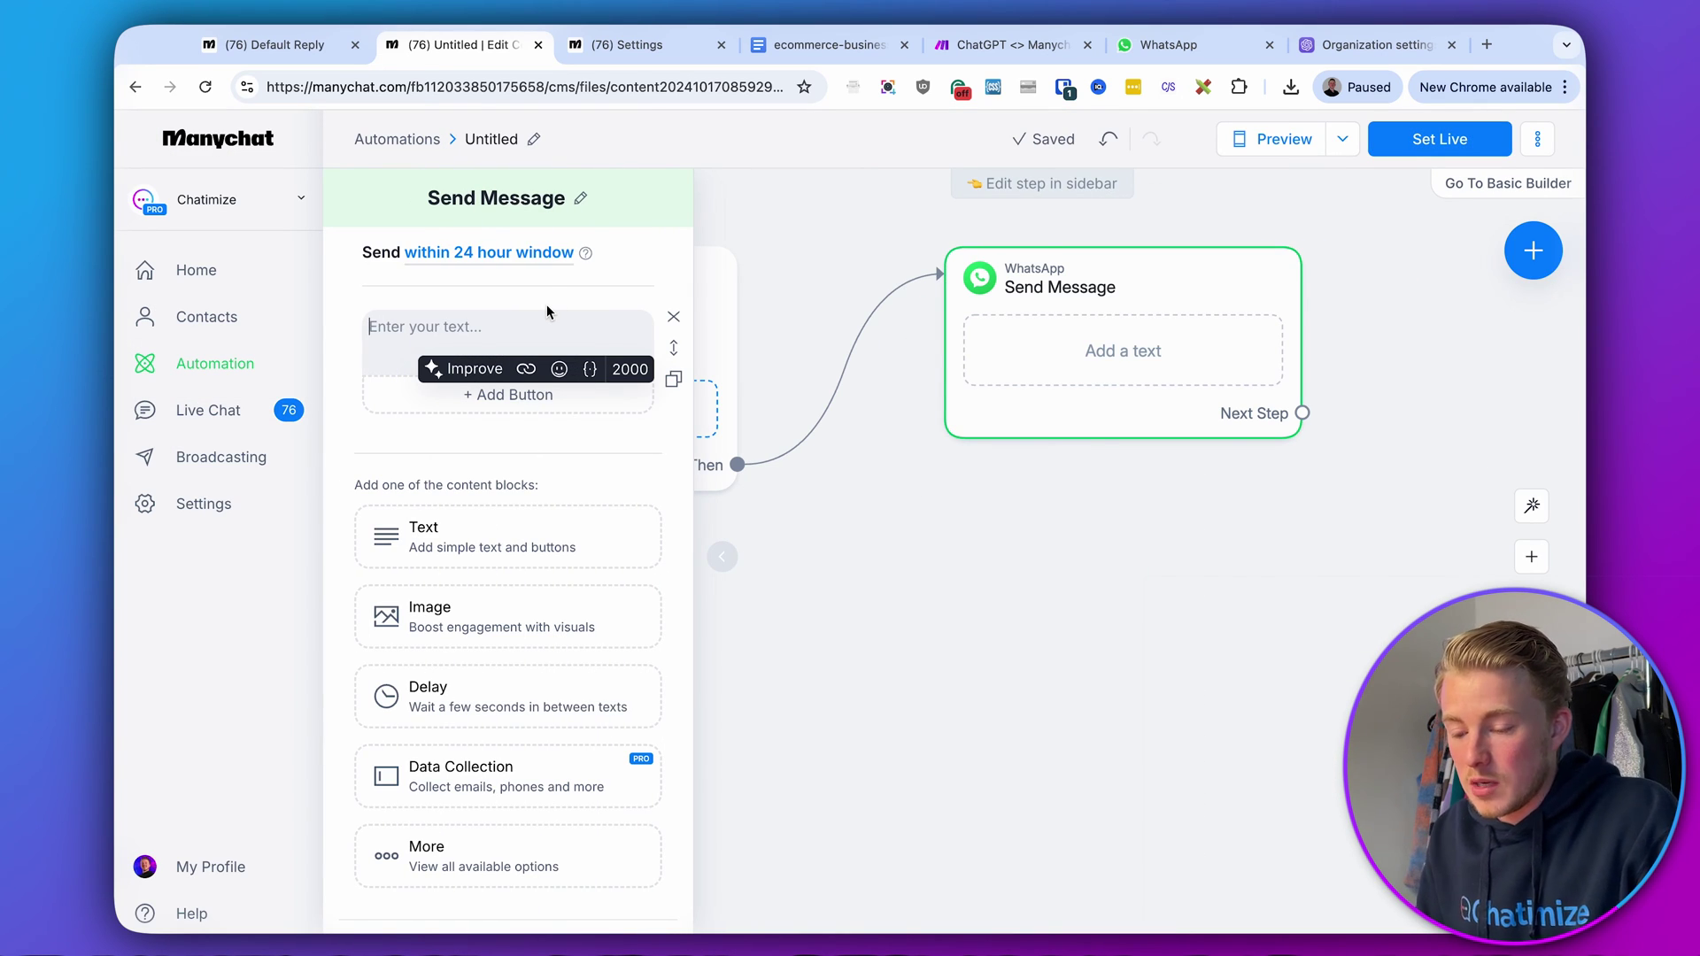
click(591, 371)
click(626, 419)
text(ch)
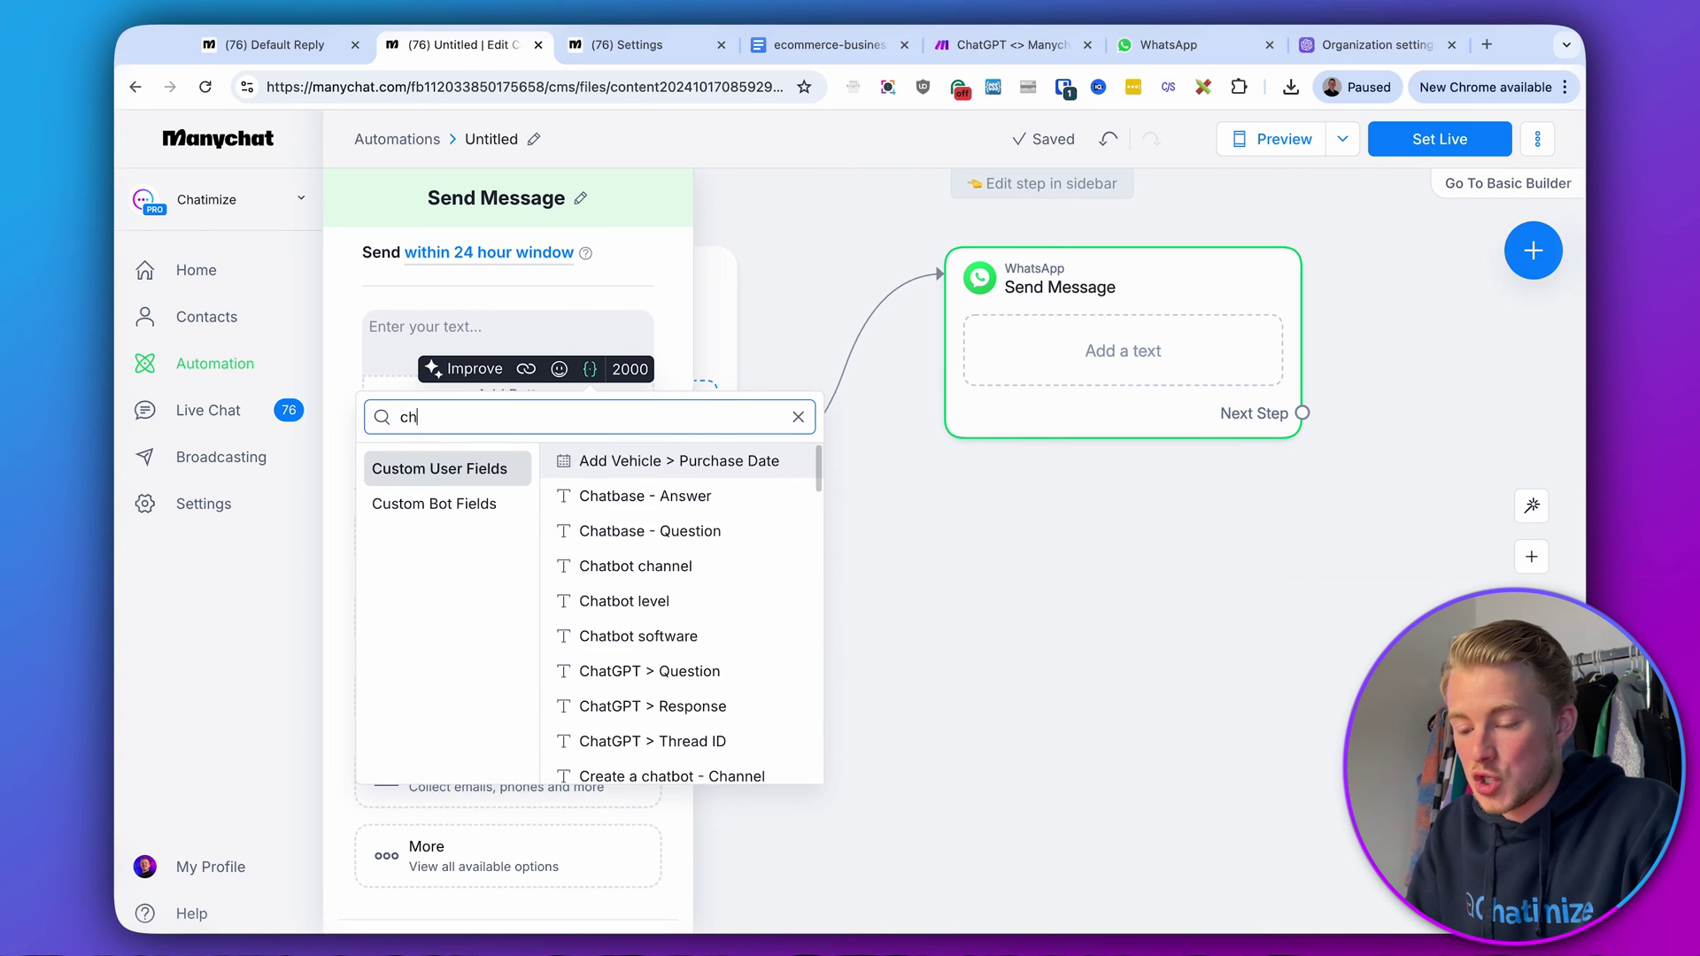
text(atgpt > resp)
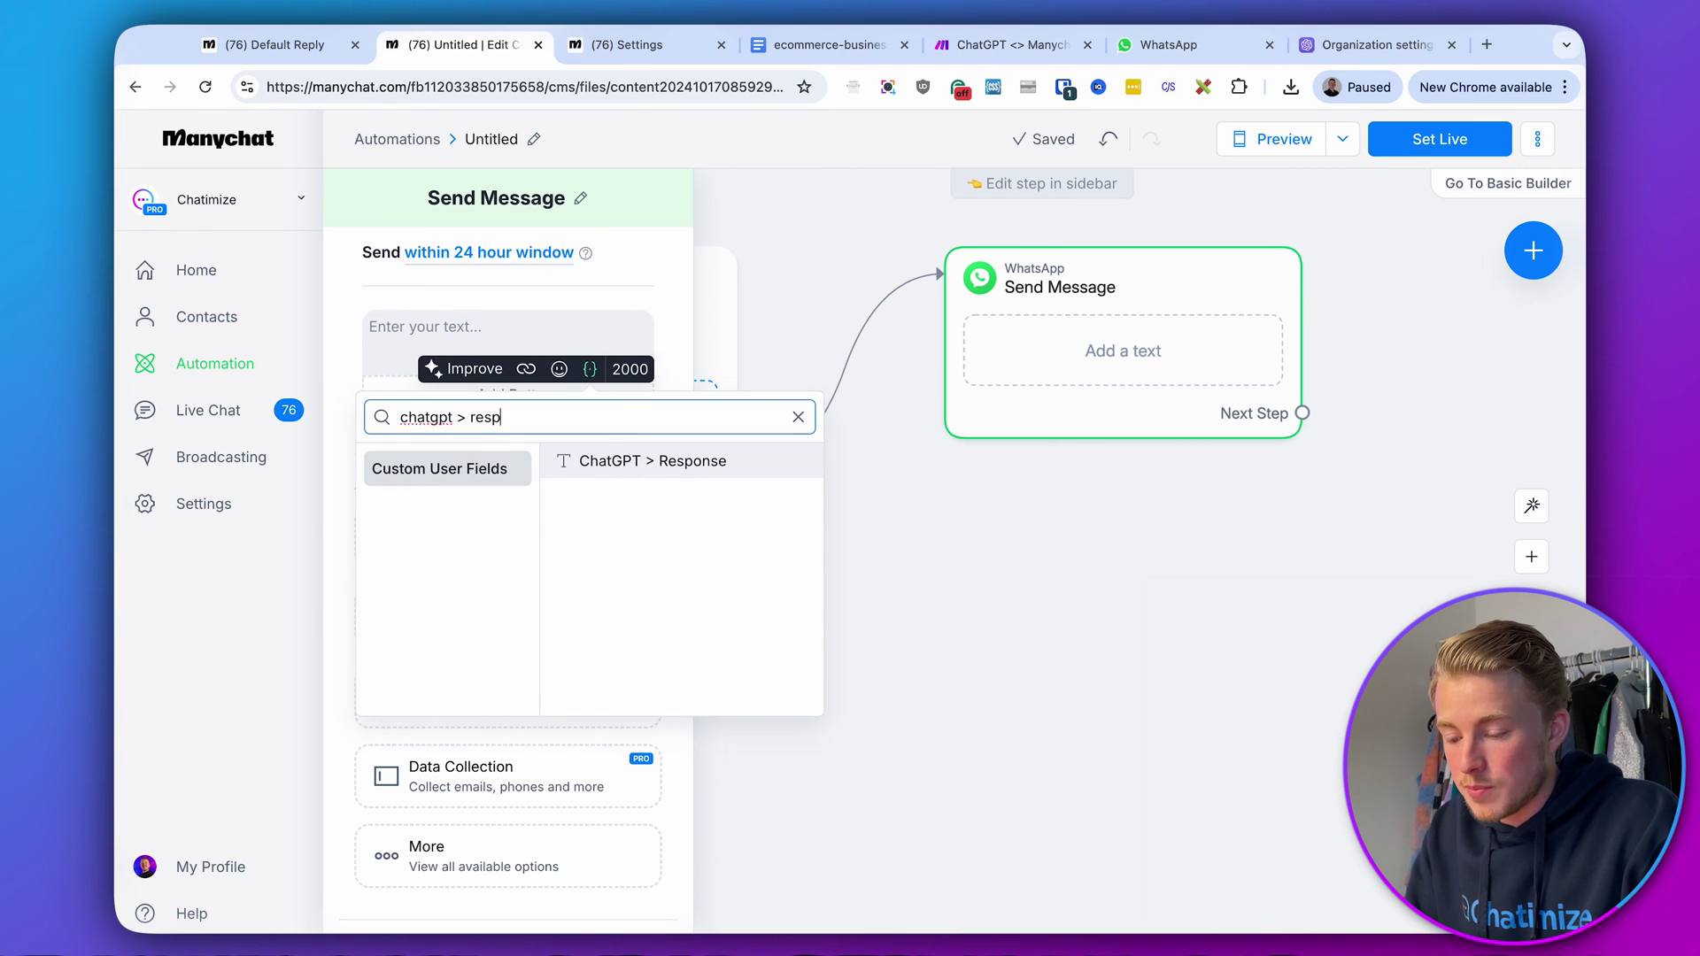
click(720, 463)
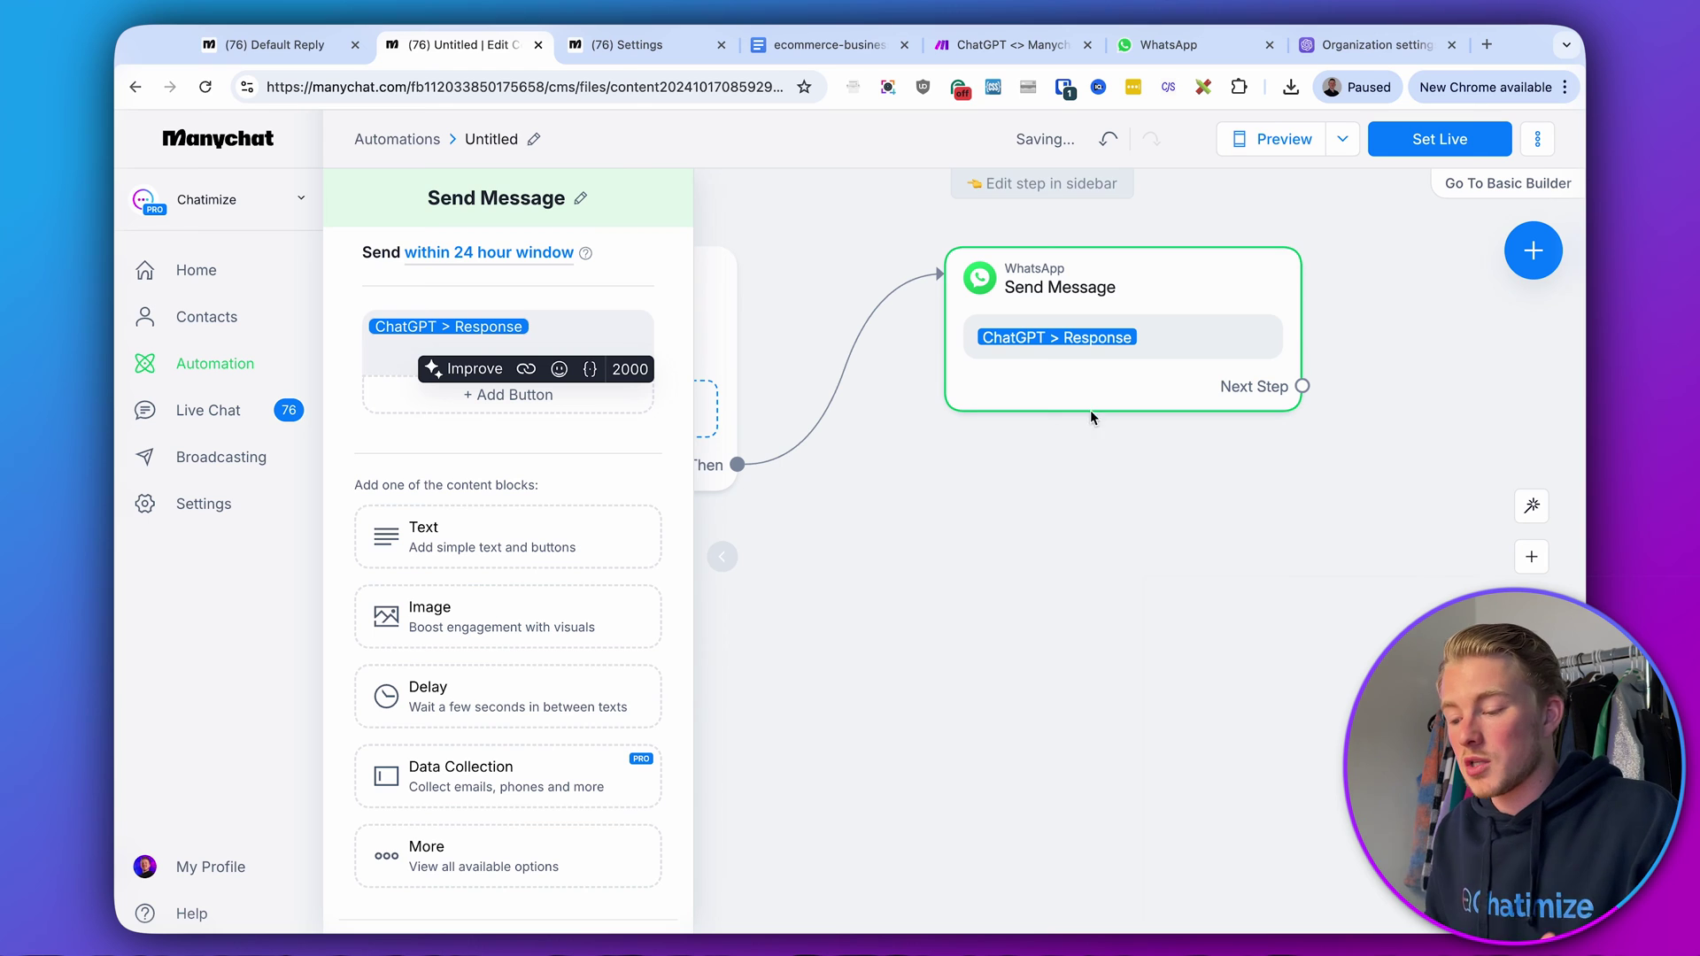
click(1052, 442)
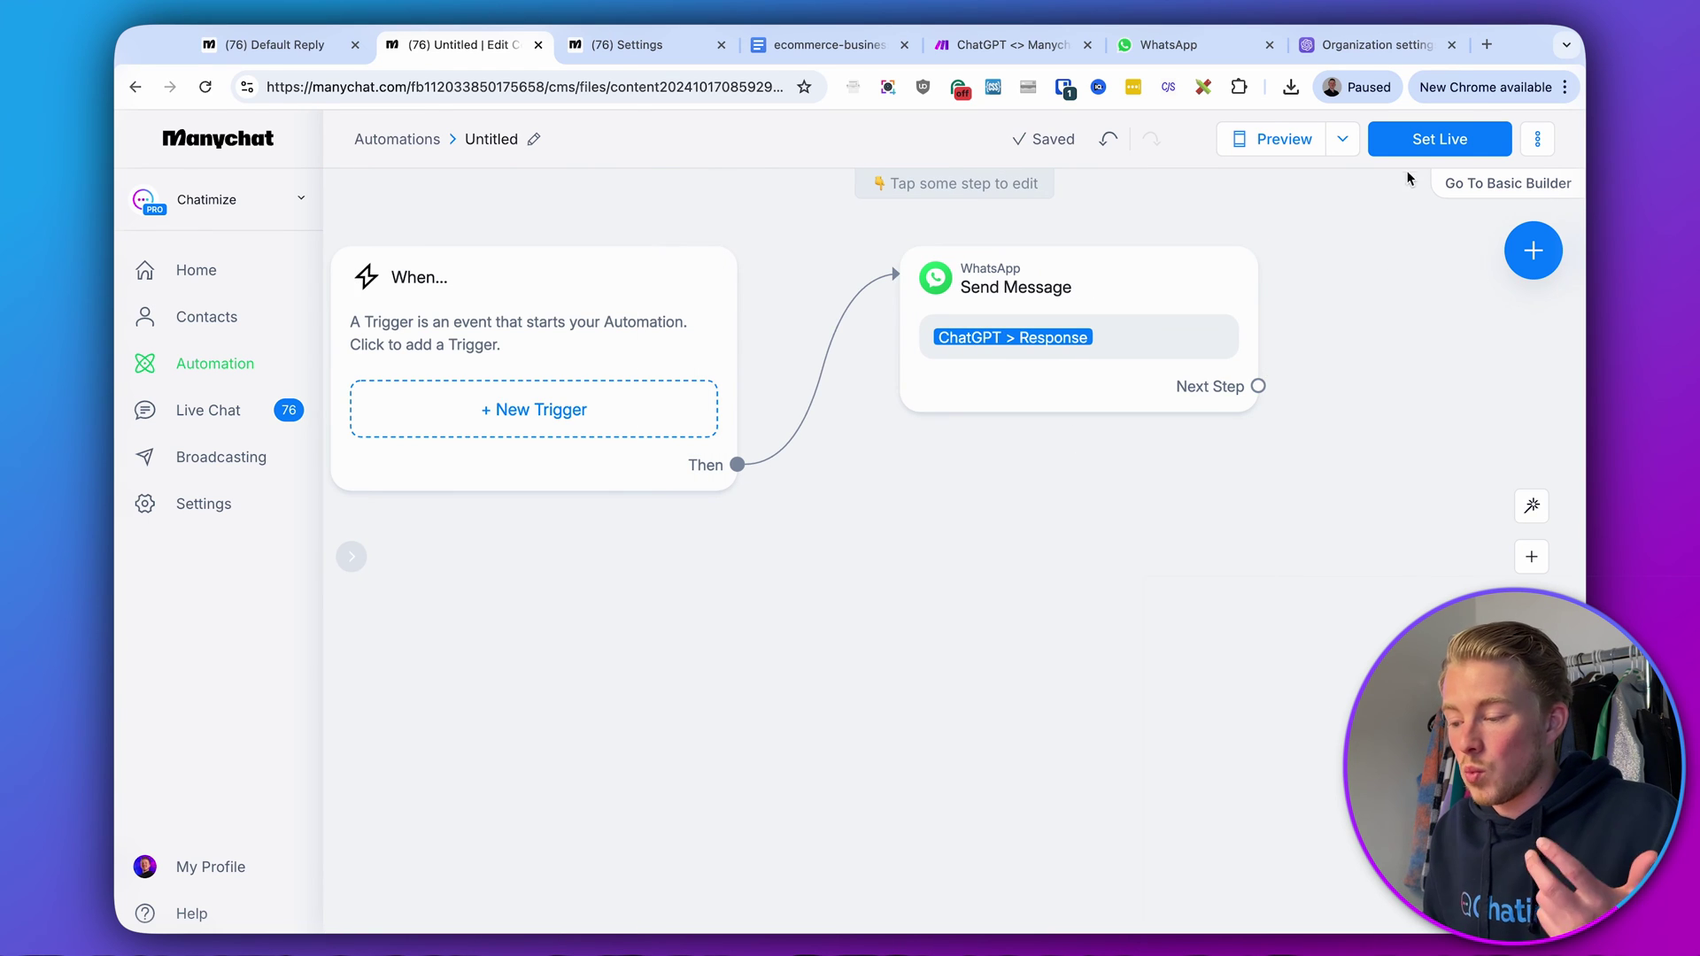
click(1421, 142)
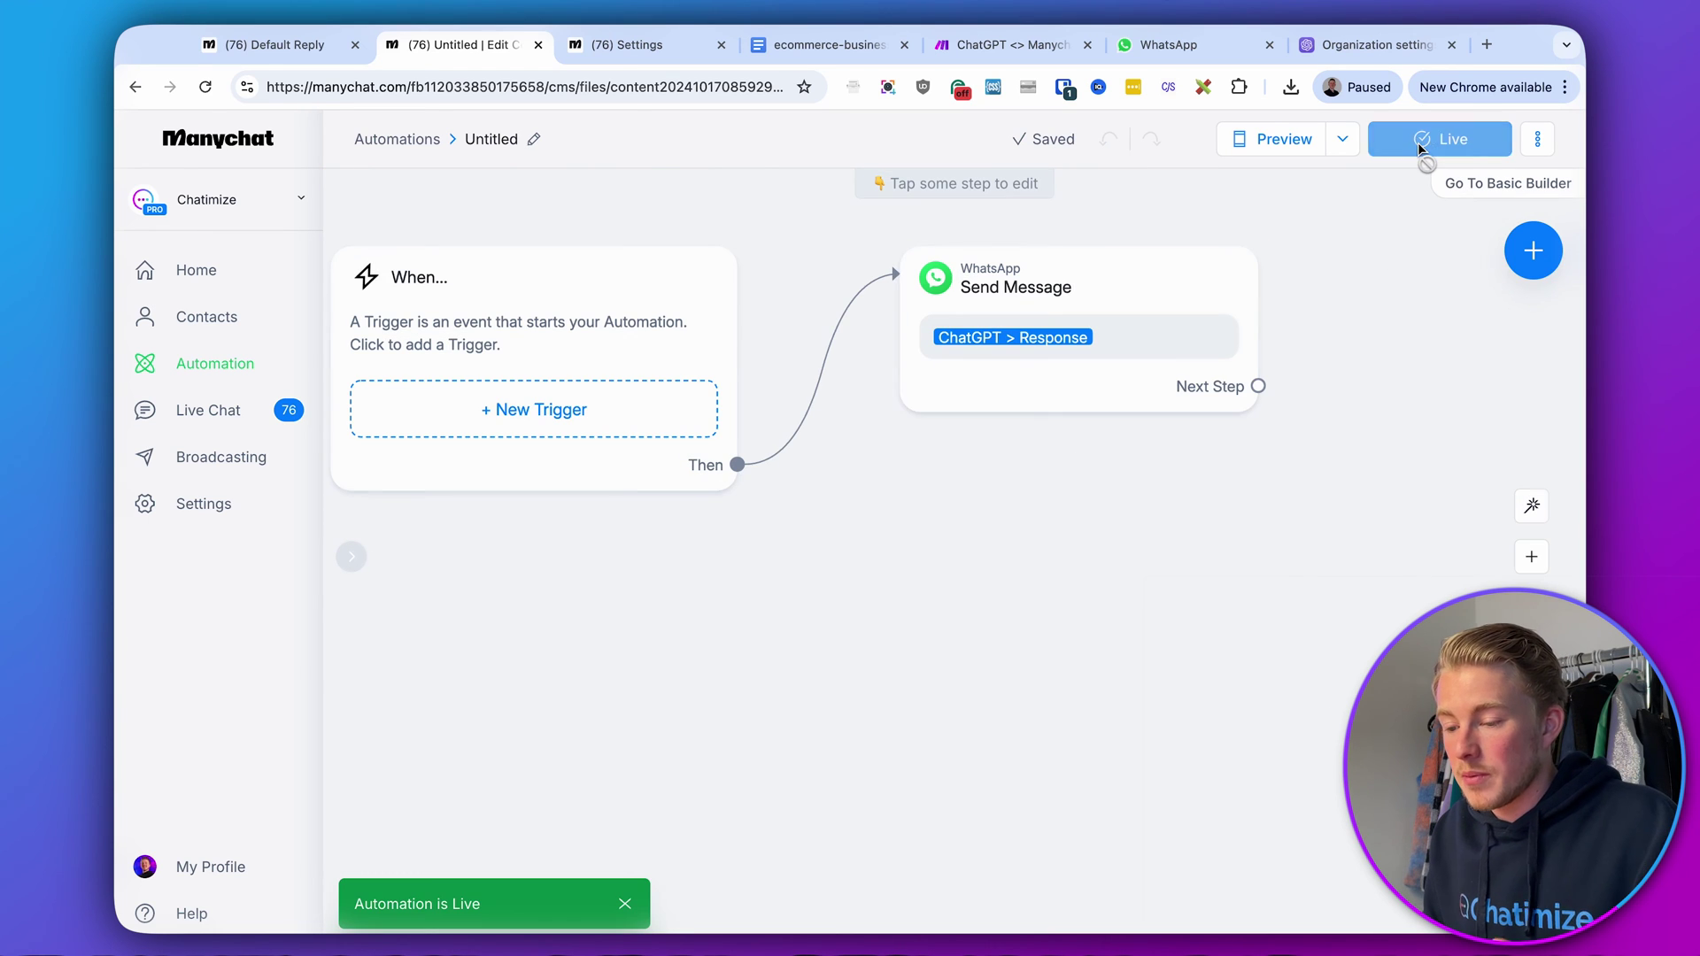
click(612, 89)
double_click(632, 89)
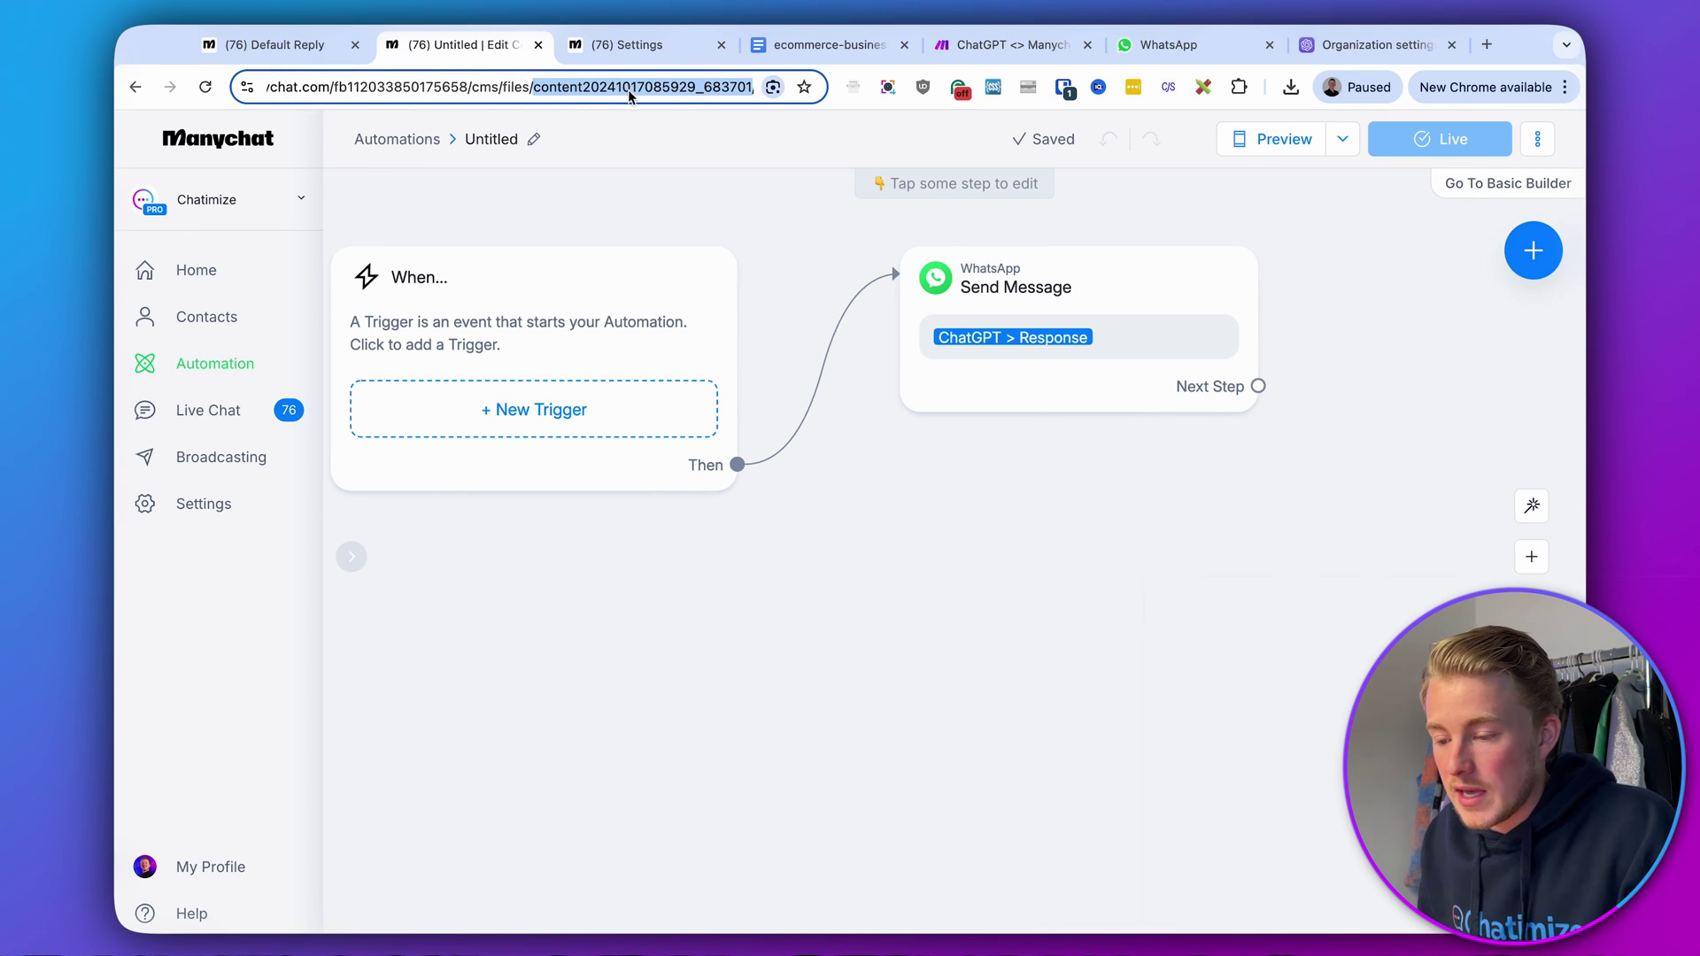
key(End)
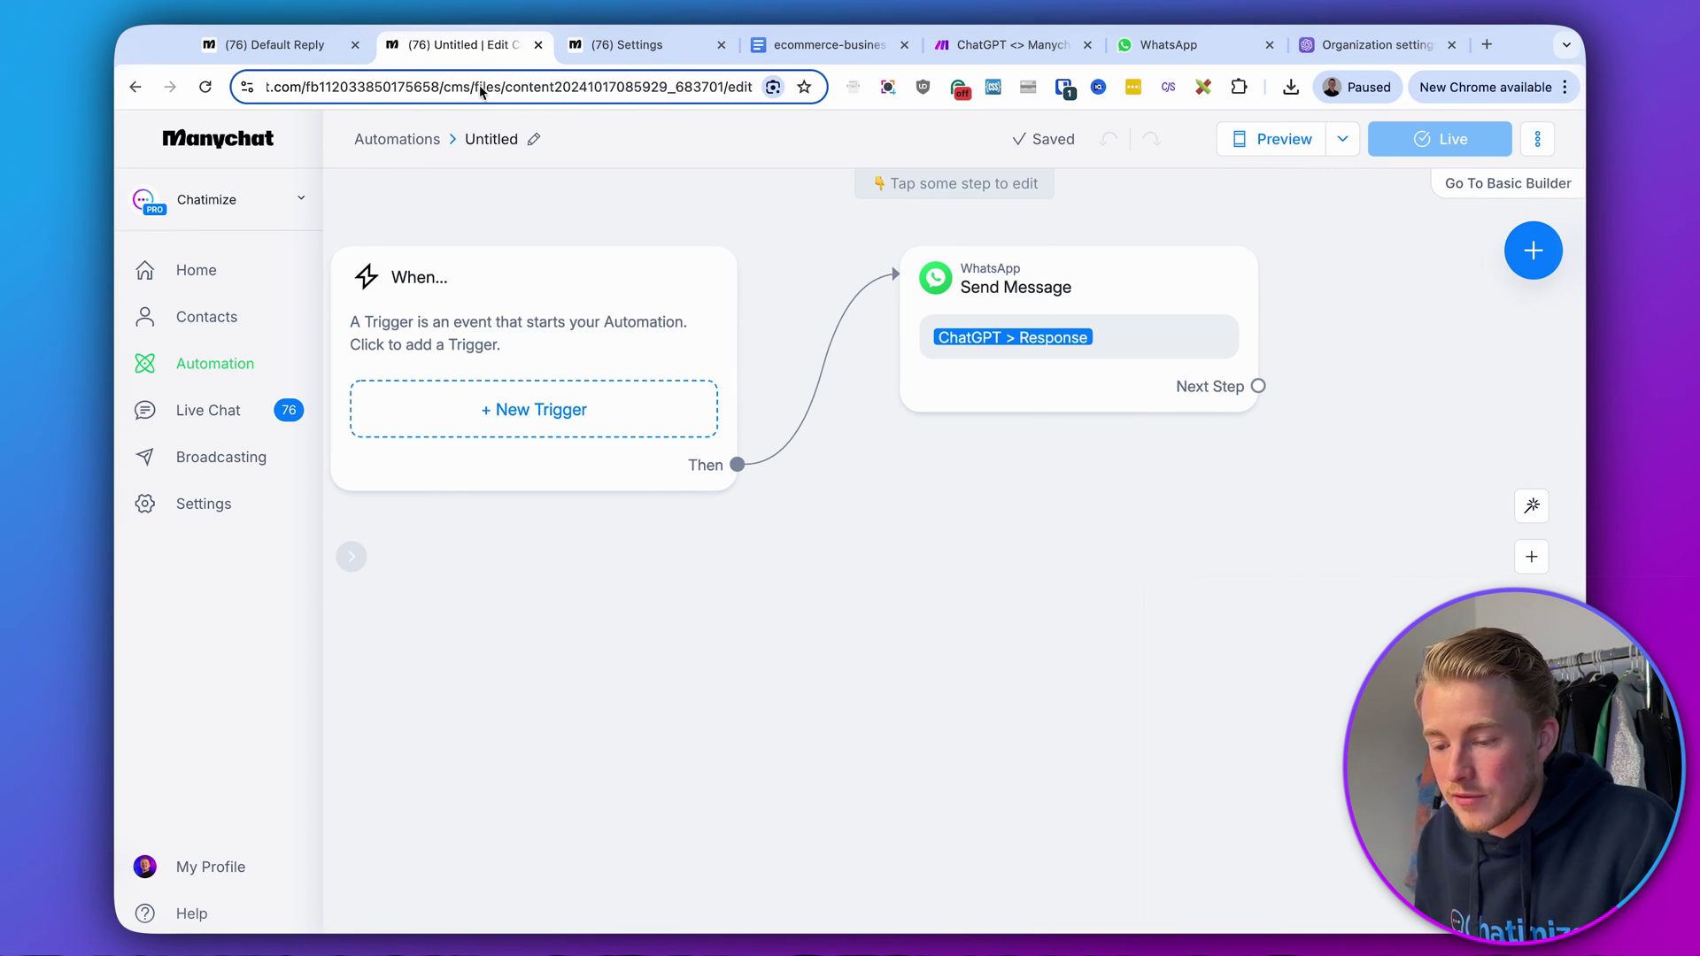
drag(507, 89, 730, 92)
key(ctrl+c)
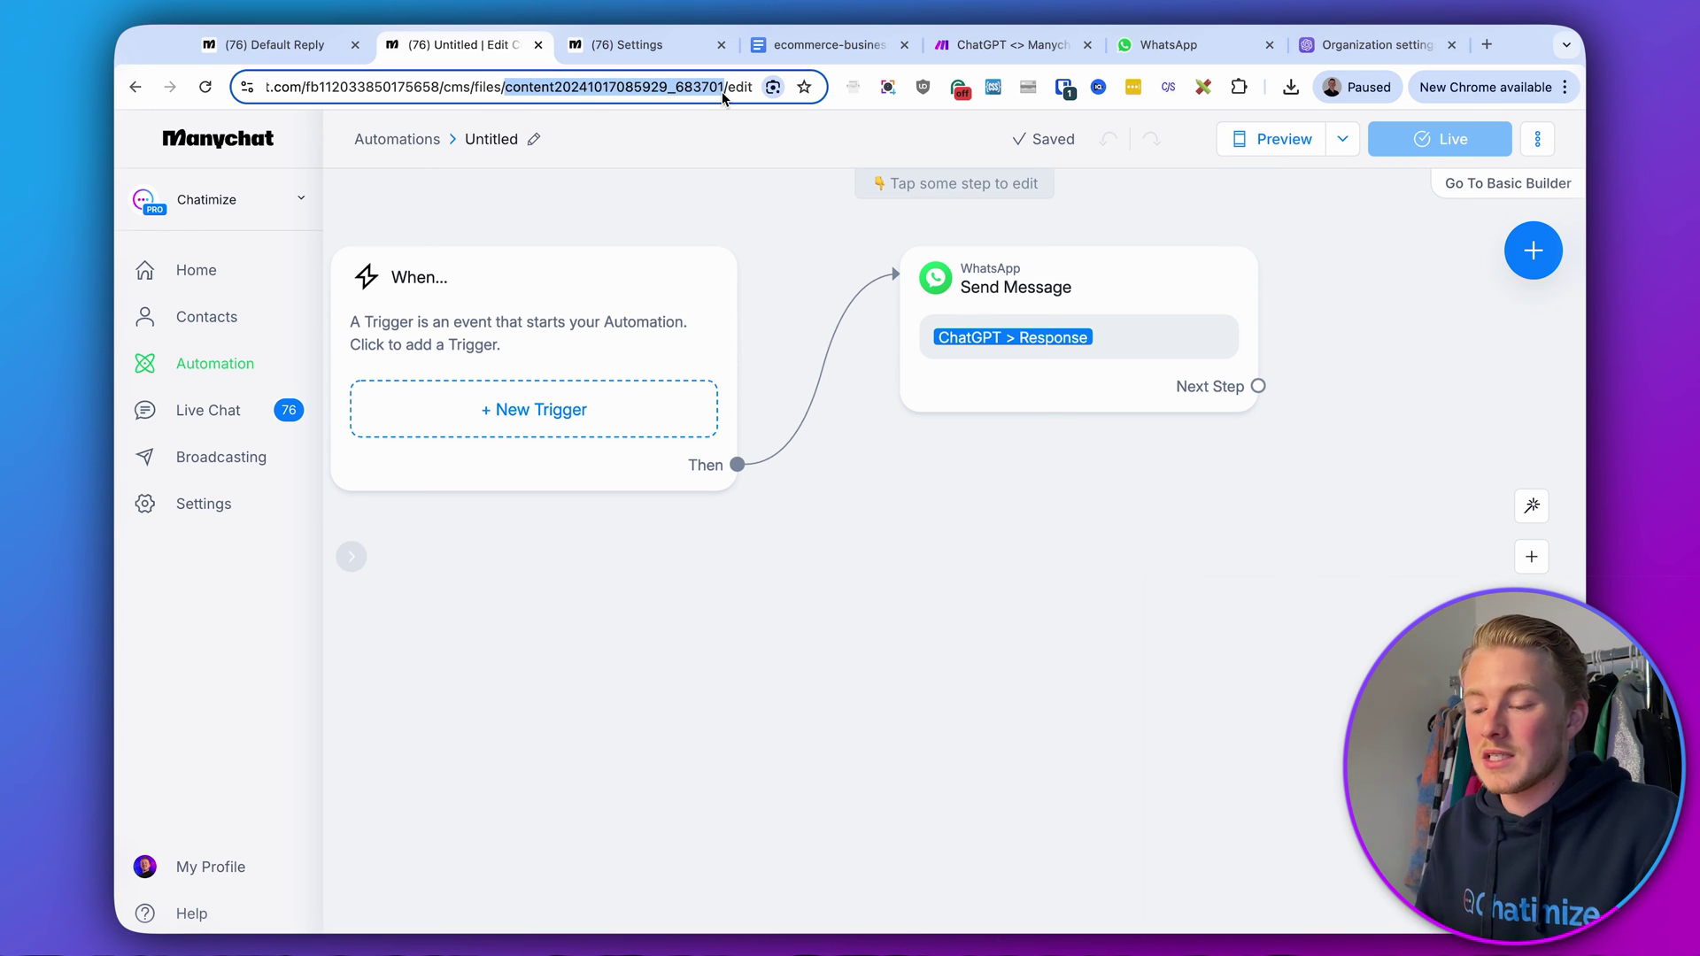
click(952, 51)
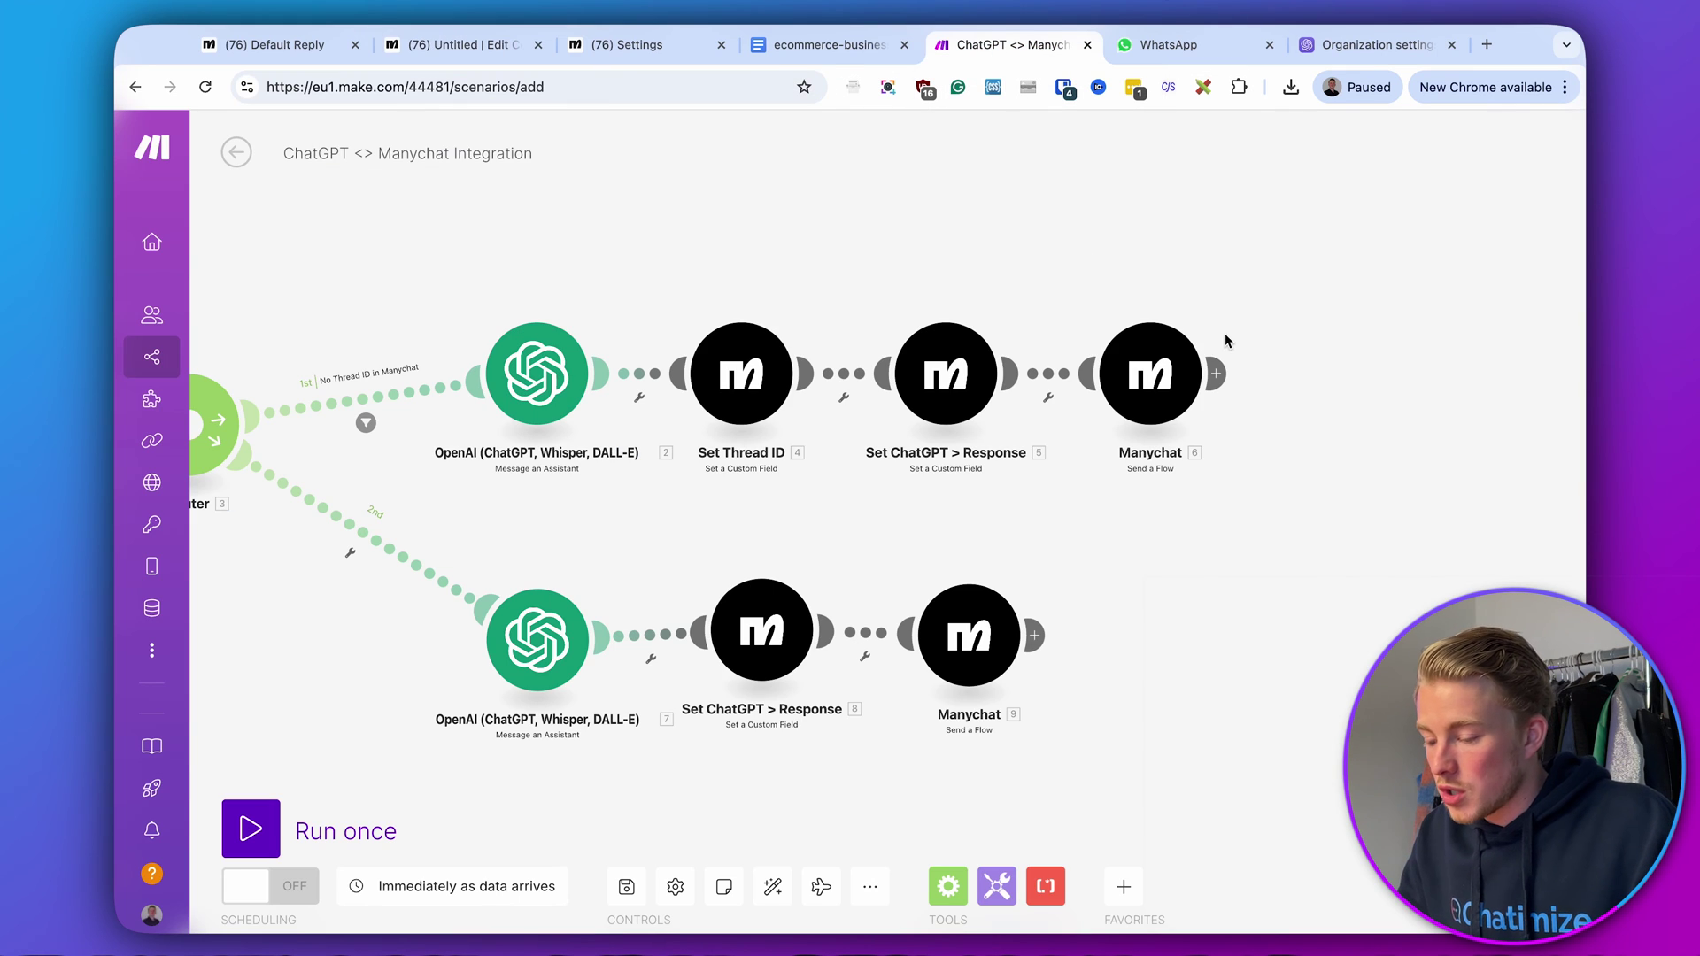
click(1160, 372)
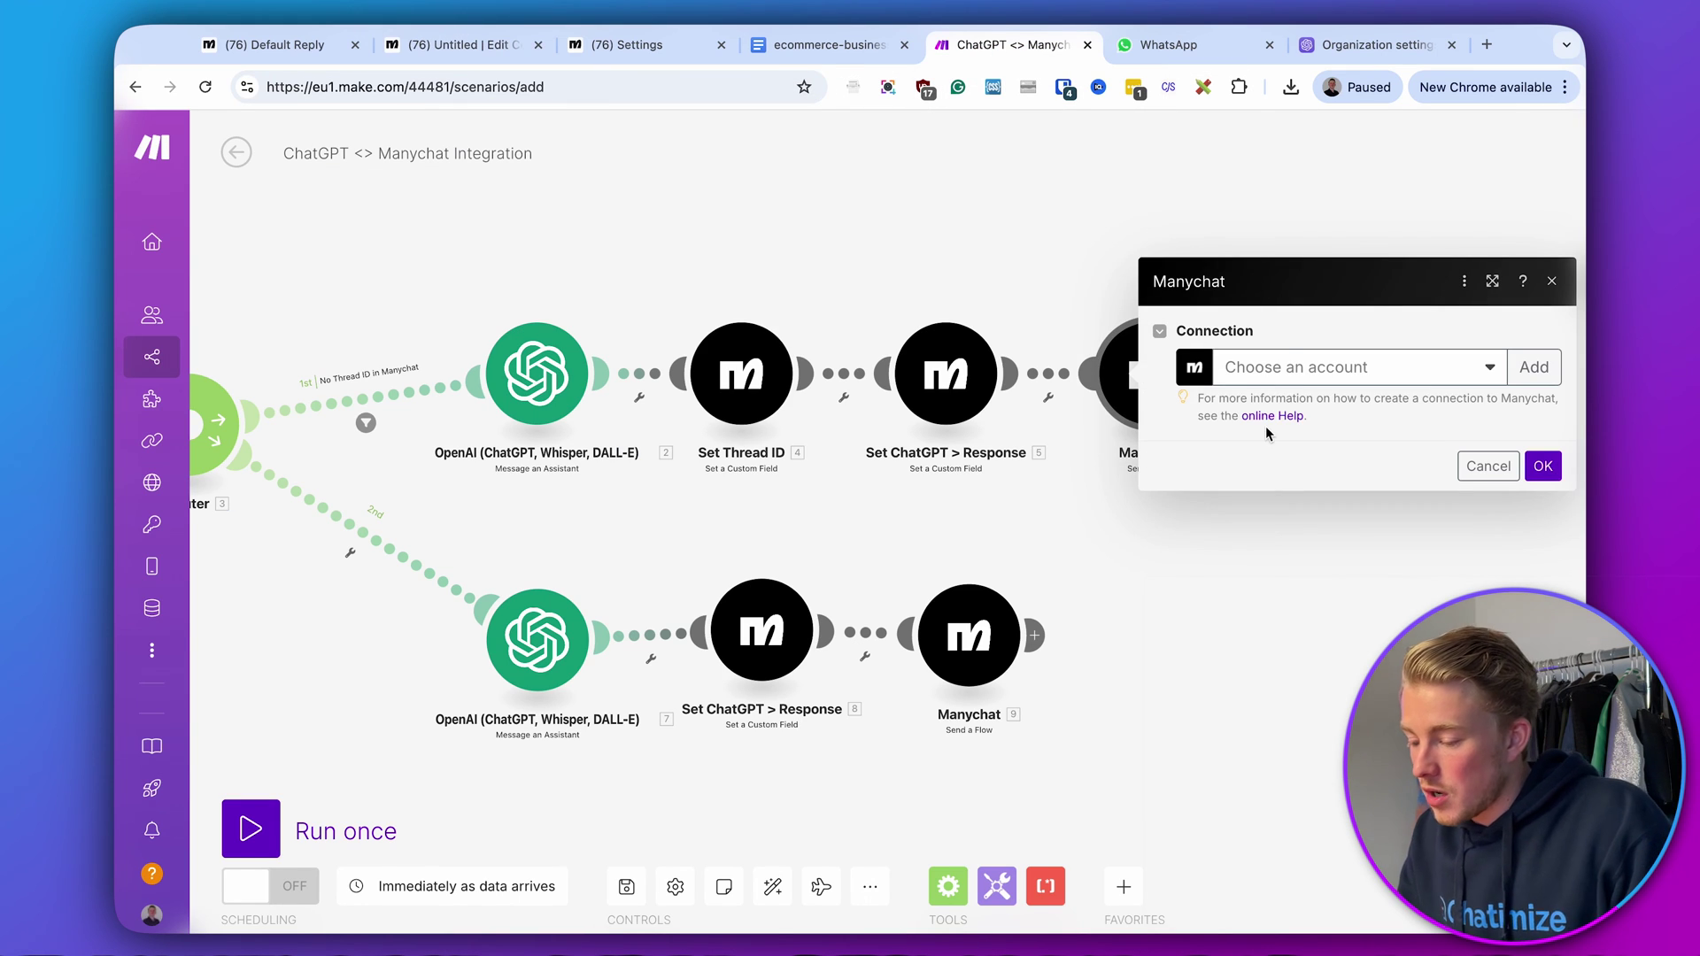
click(1289, 363)
click(1289, 403)
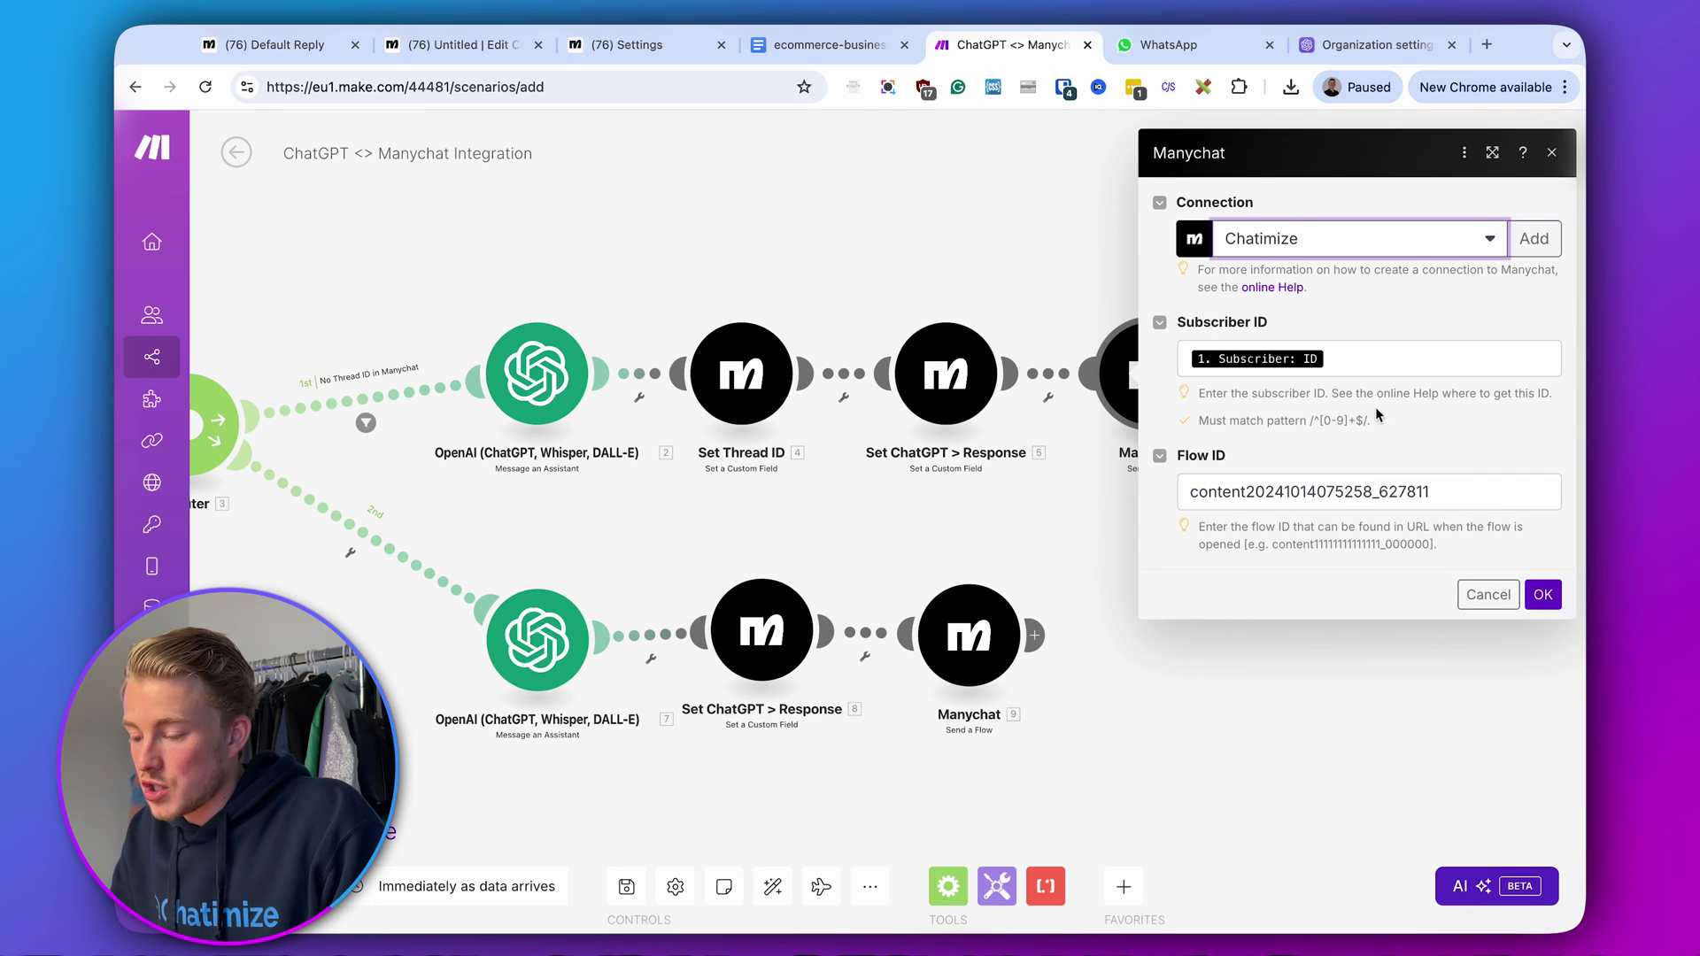
click(1199, 355)
click(1390, 487)
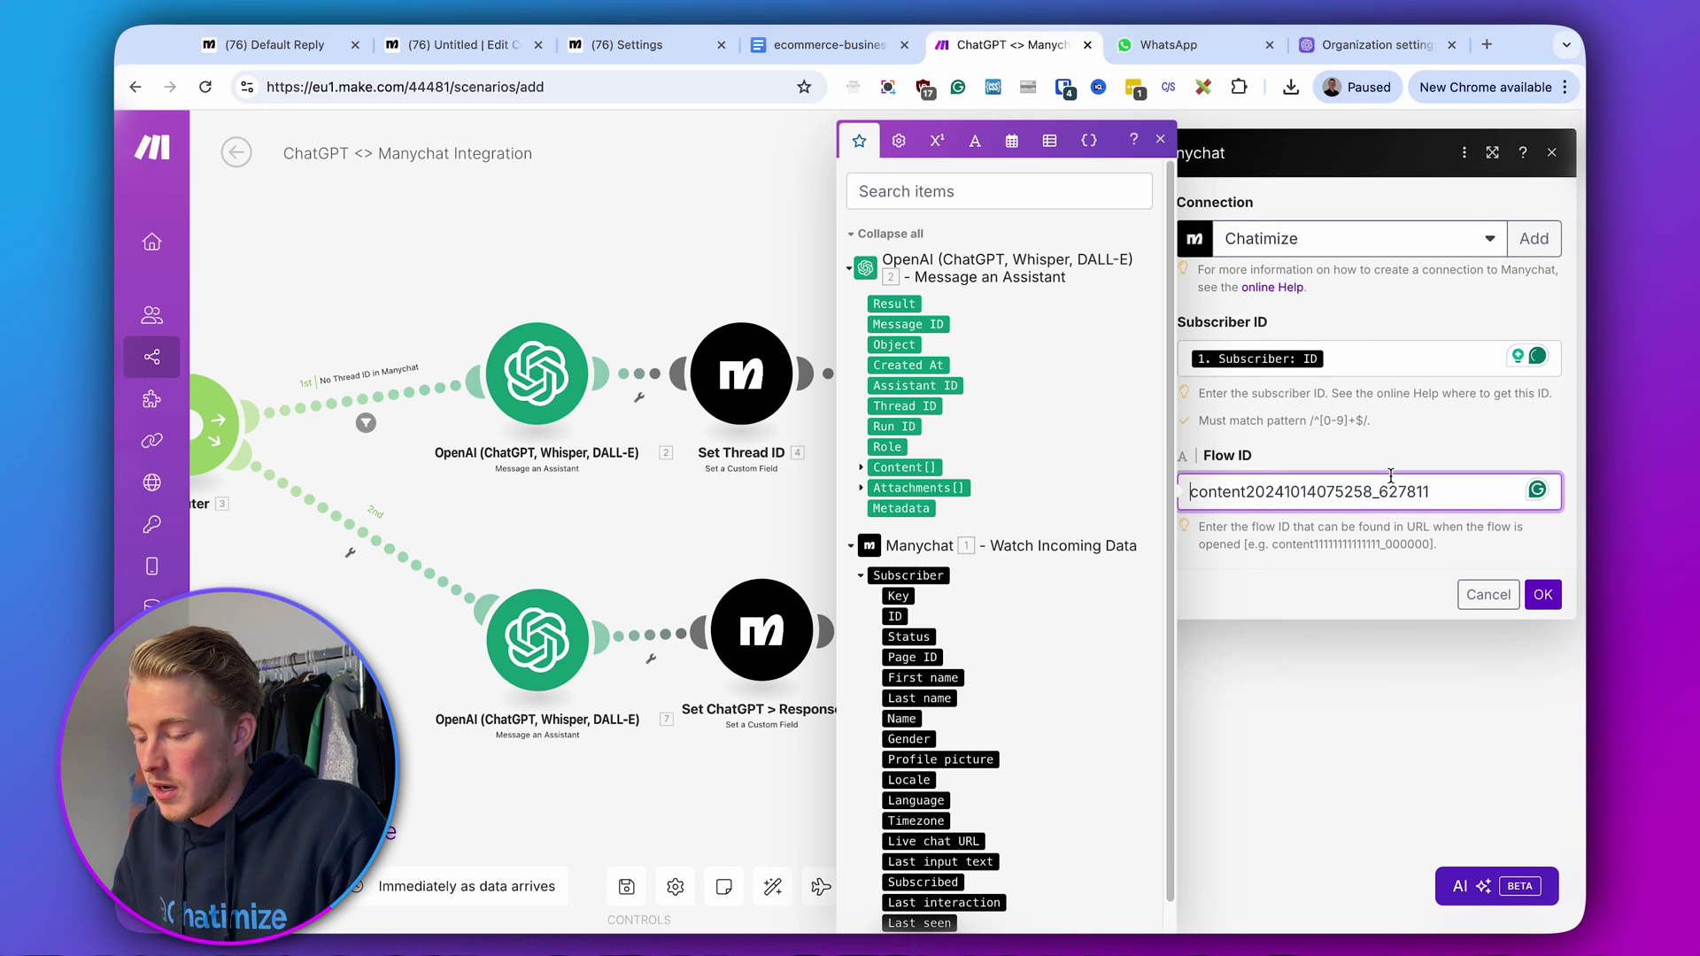
double_click(1390, 482)
key(ctrl+v)
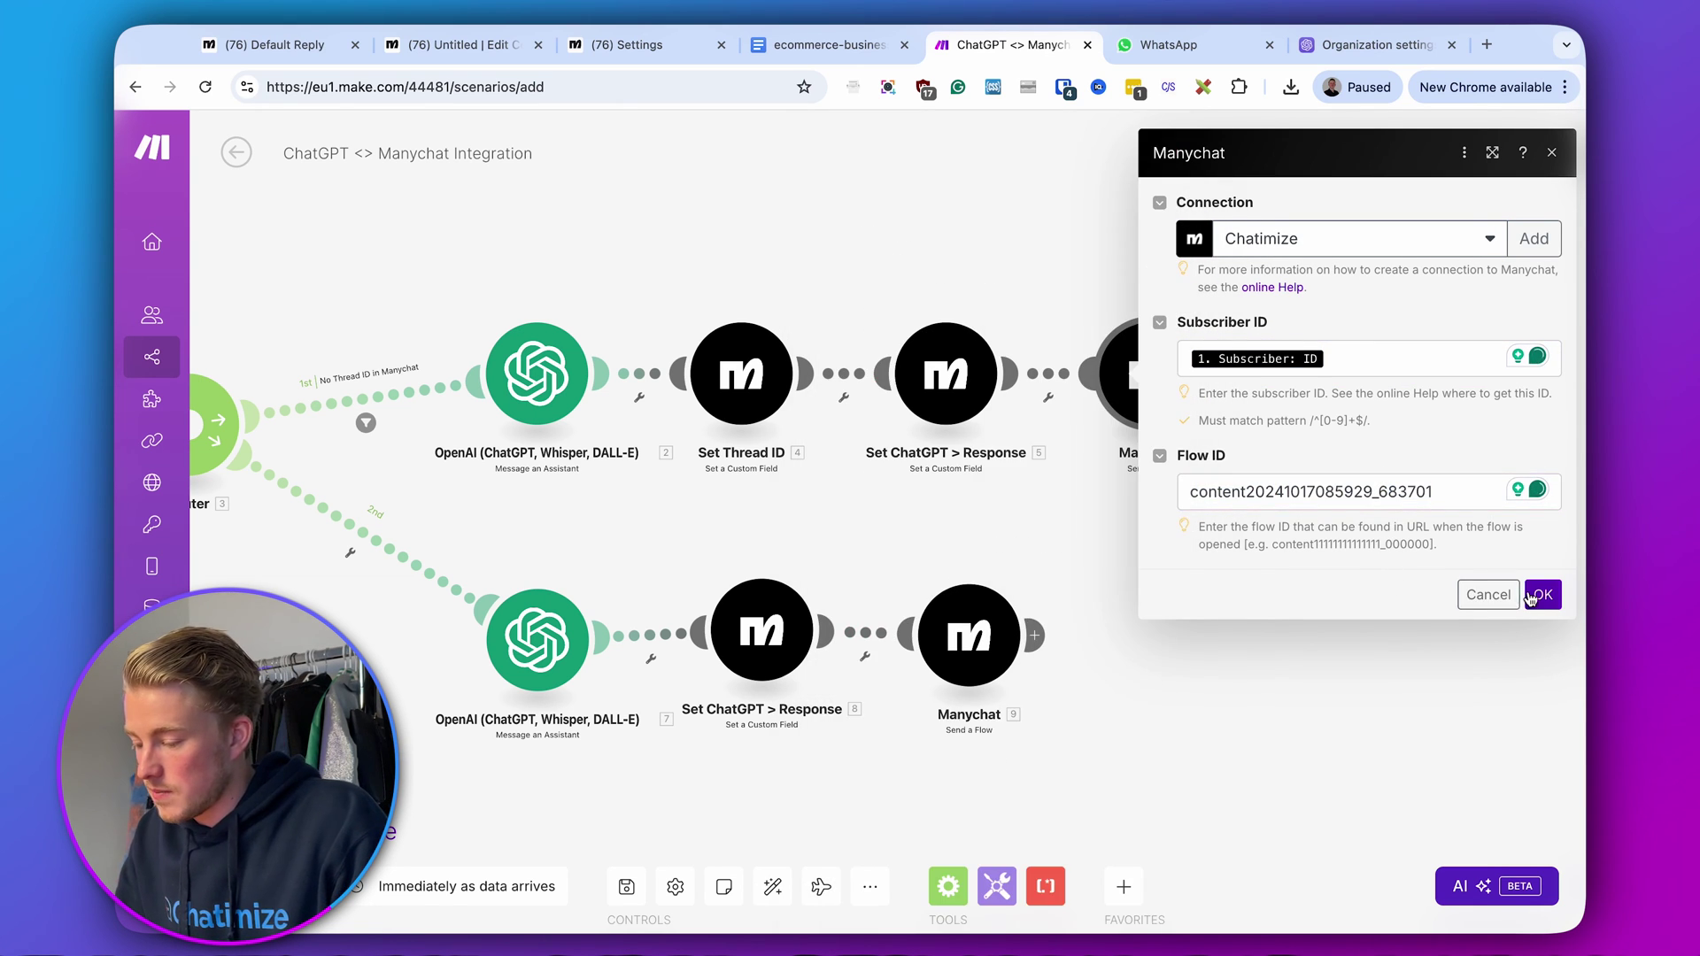
click(1542, 595)
click(965, 660)
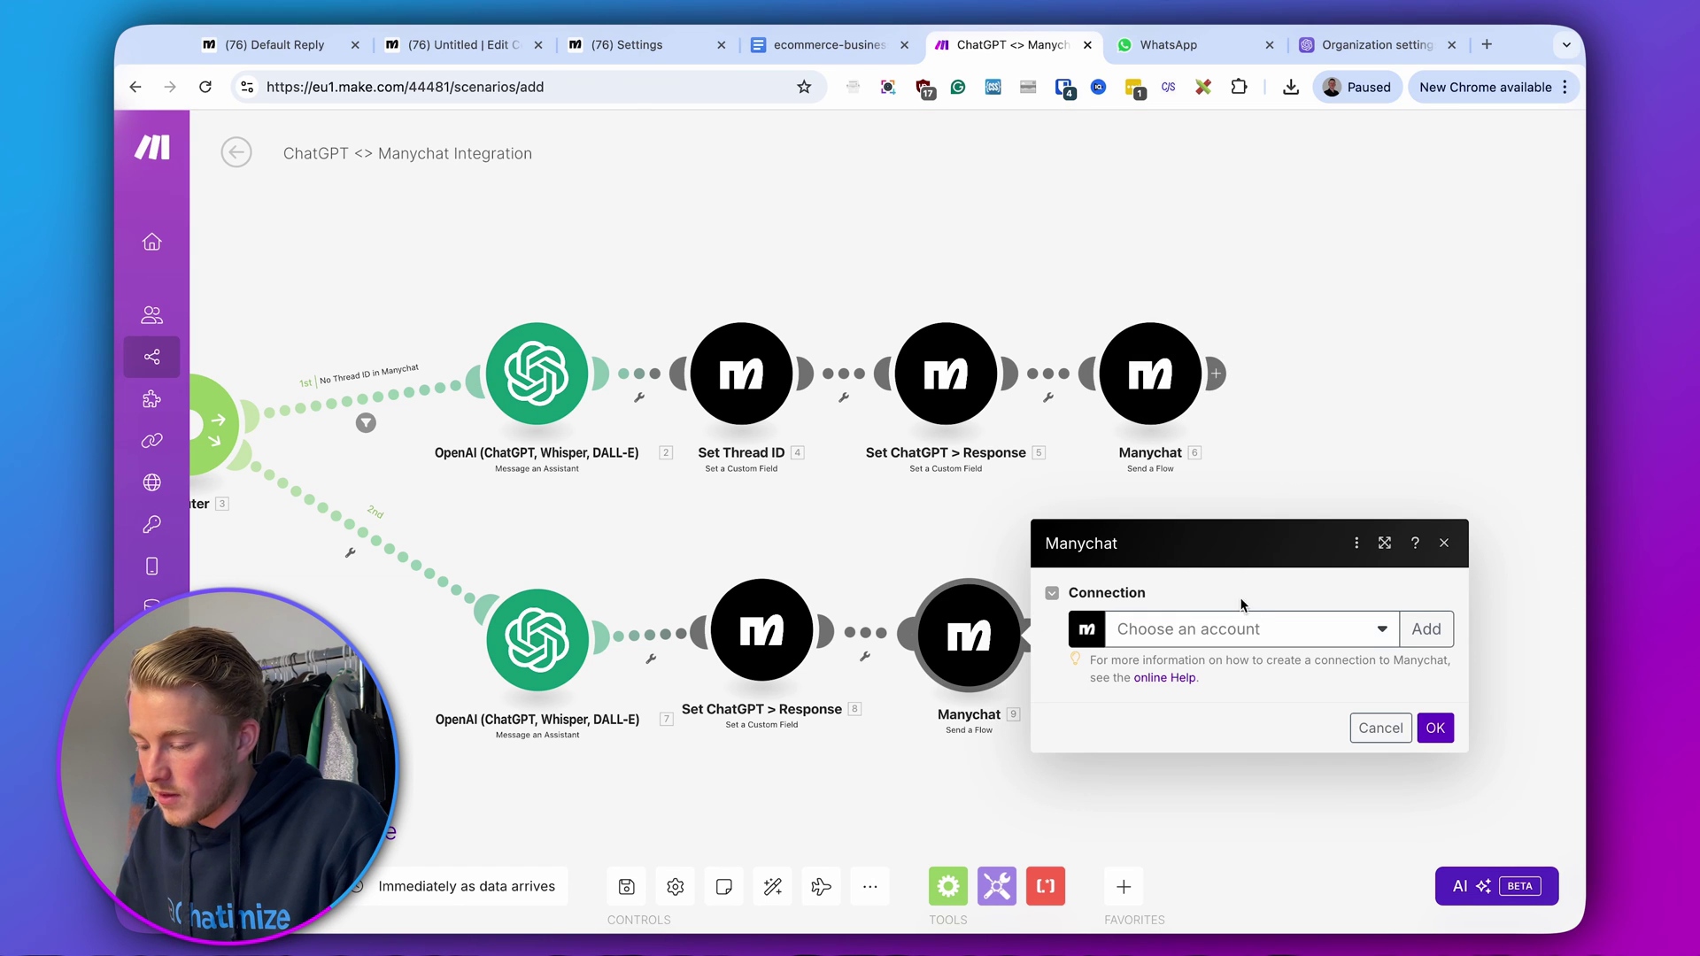
click(1256, 631)
click(1256, 662)
click(1275, 748)
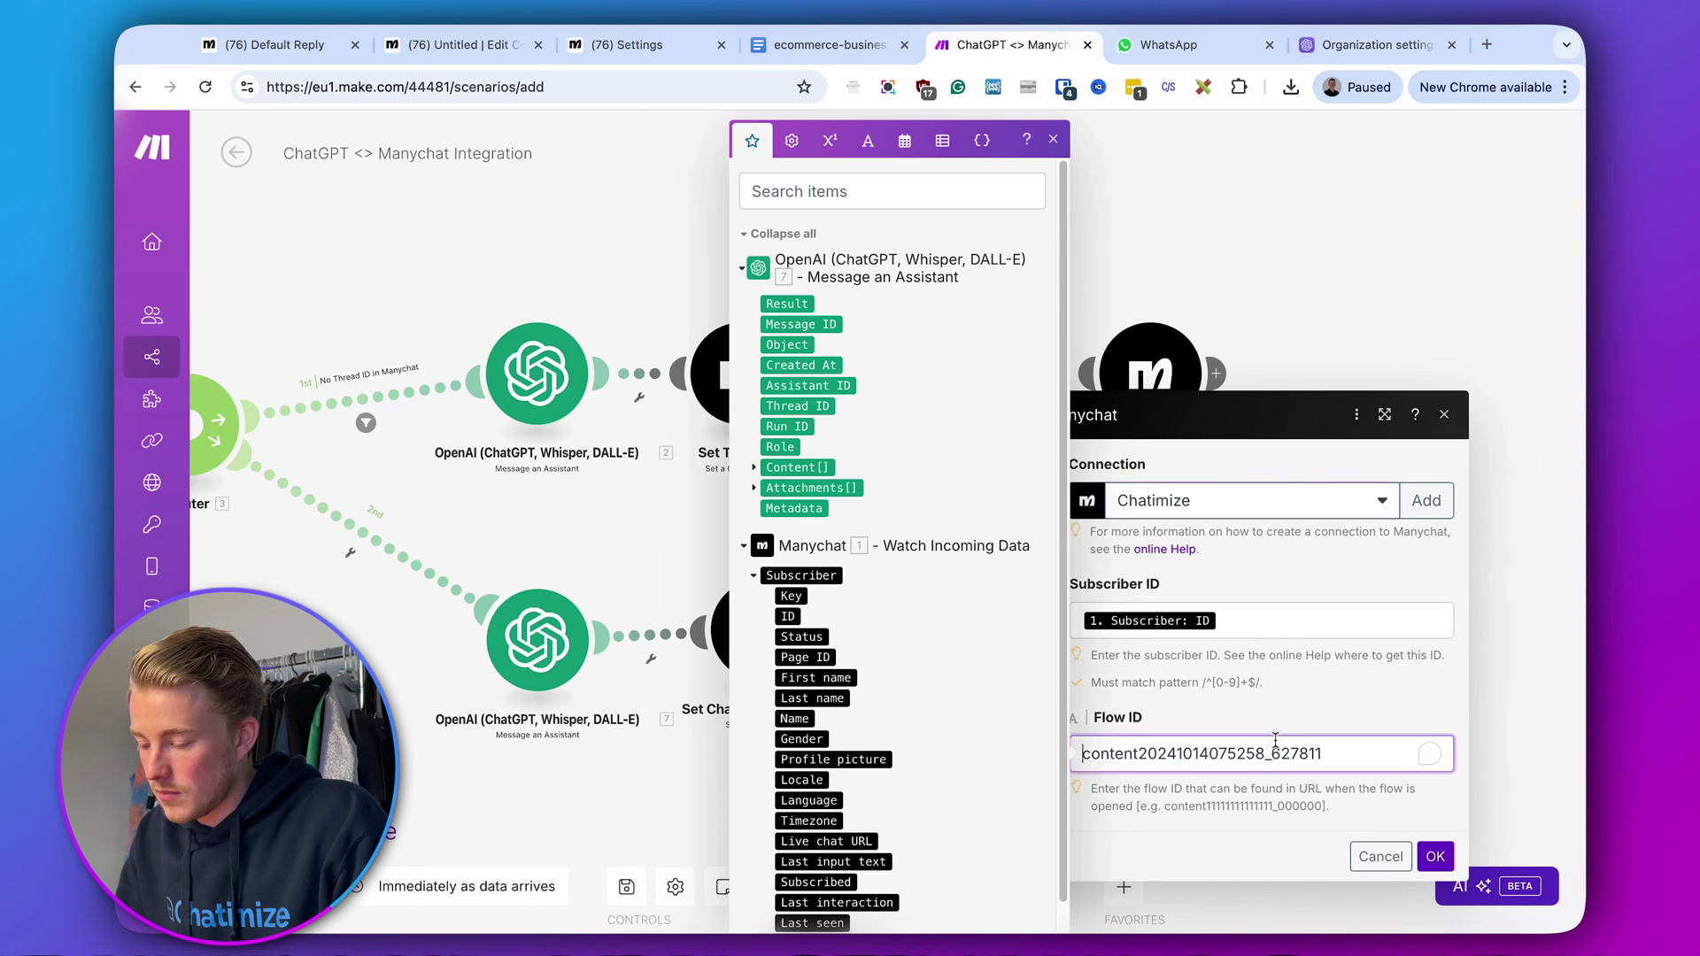
double_click(1275, 748)
key(ctrl+v)
click(1282, 845)
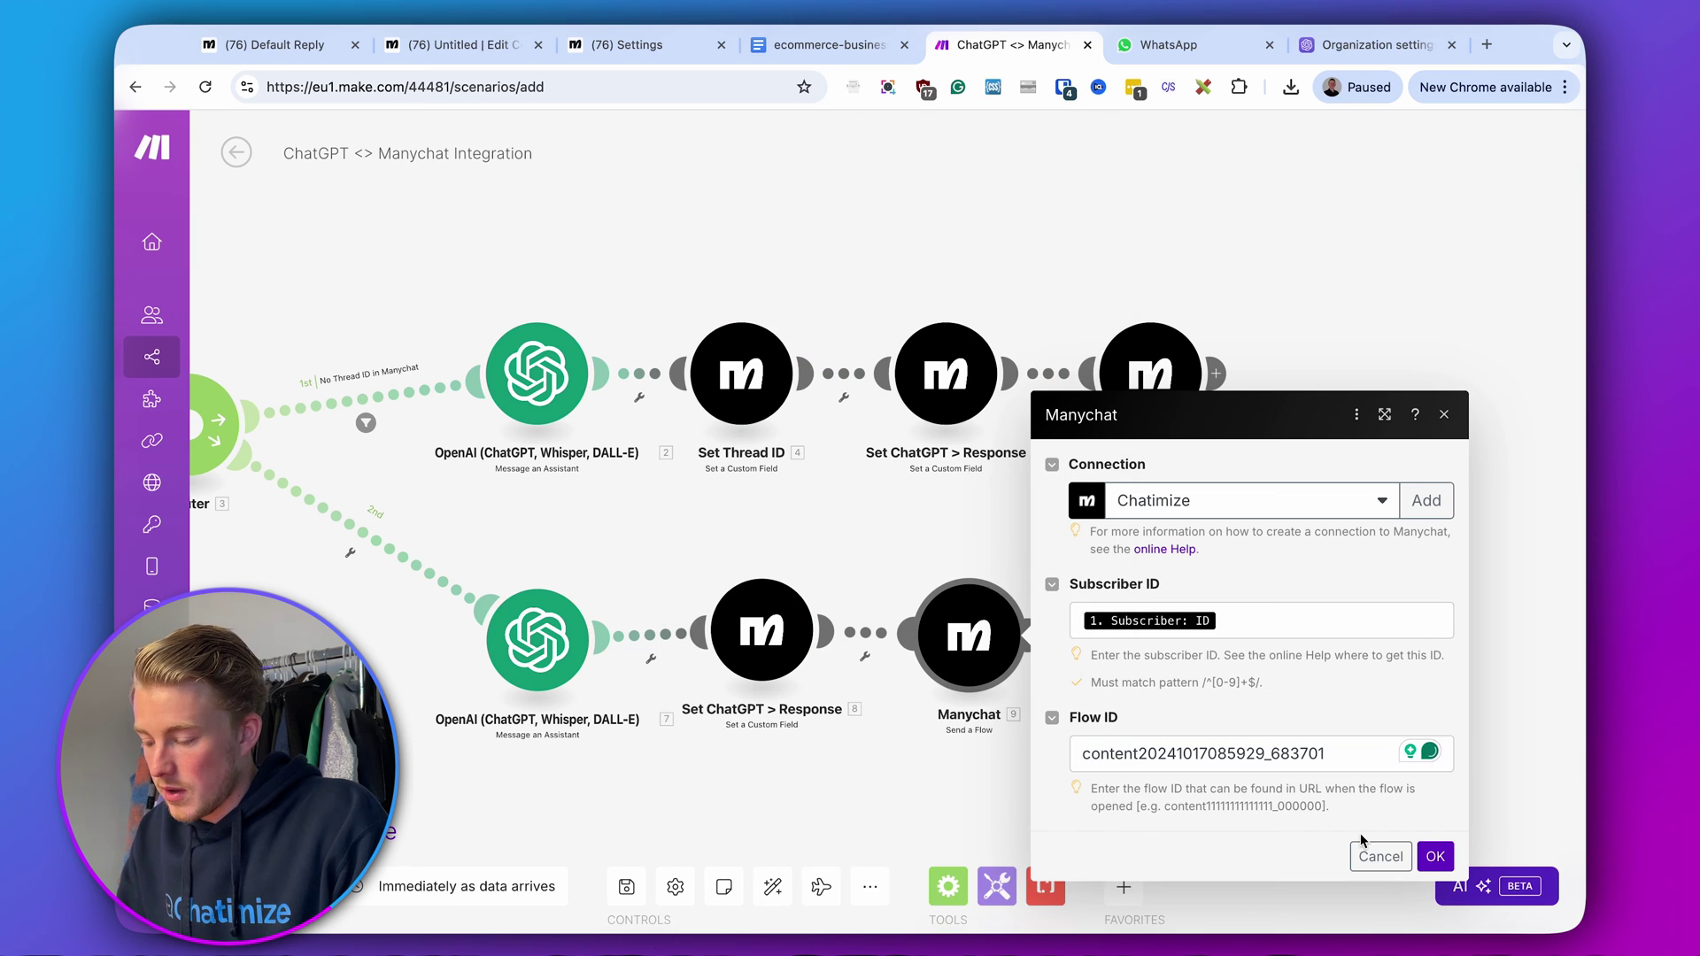
click(1434, 856)
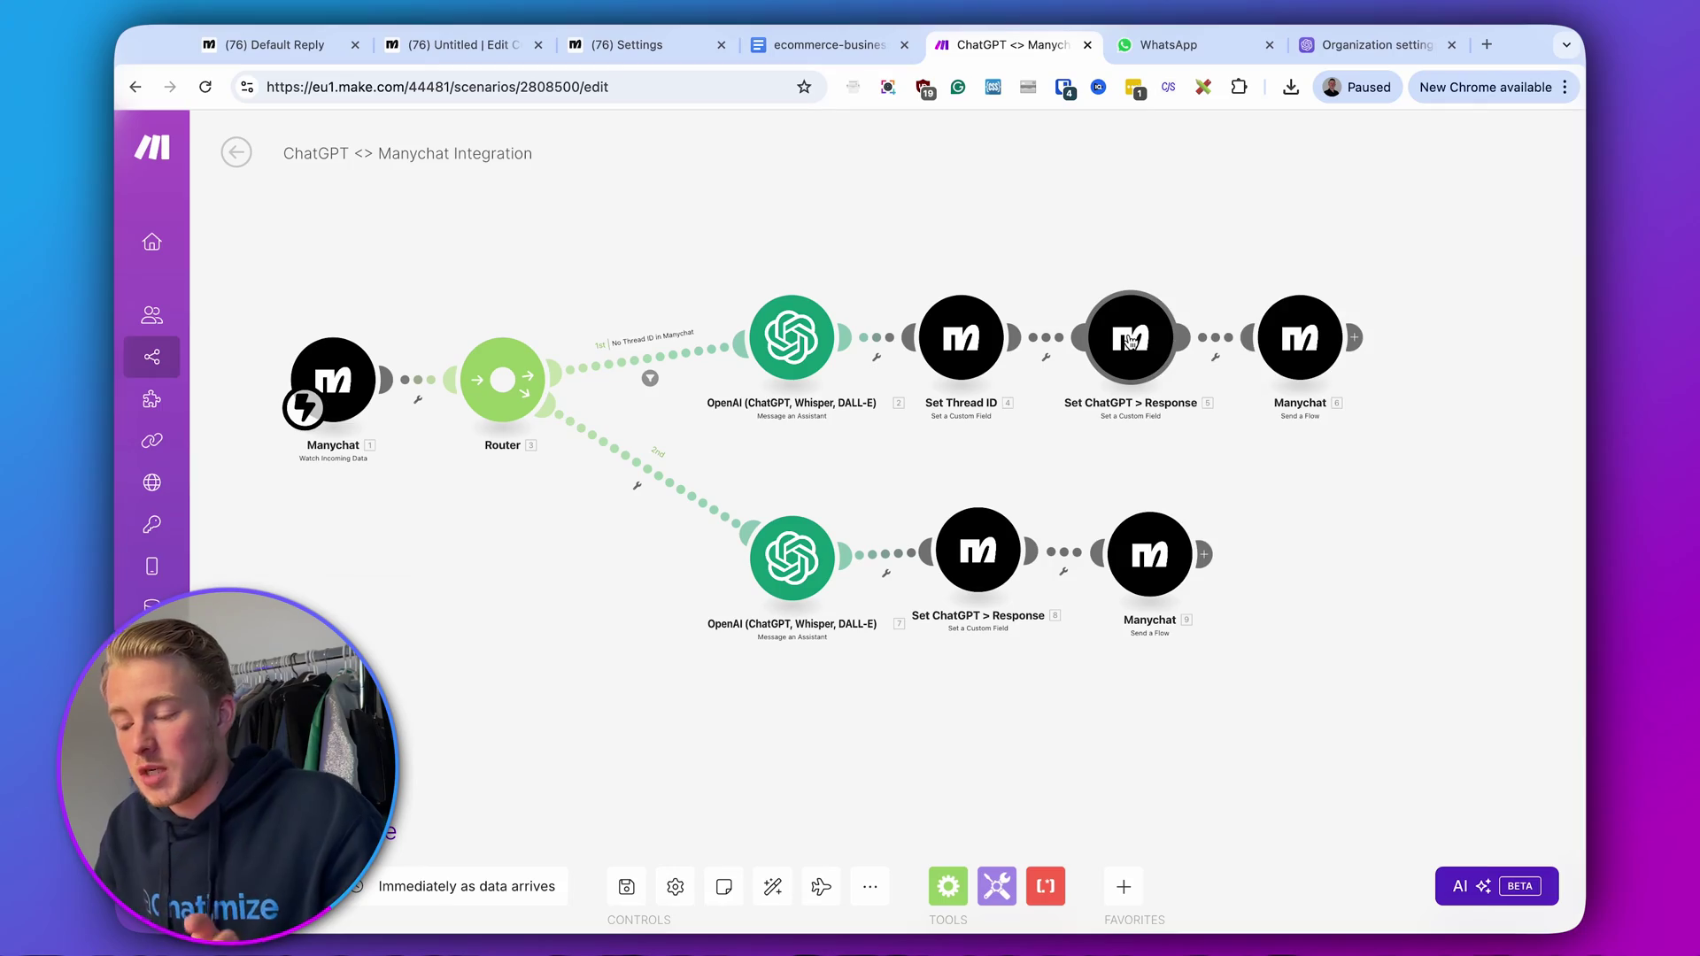
- Examine the replace formula in the field value of the first branch's "Set ChatGPT > Response" module
click(1126, 338)
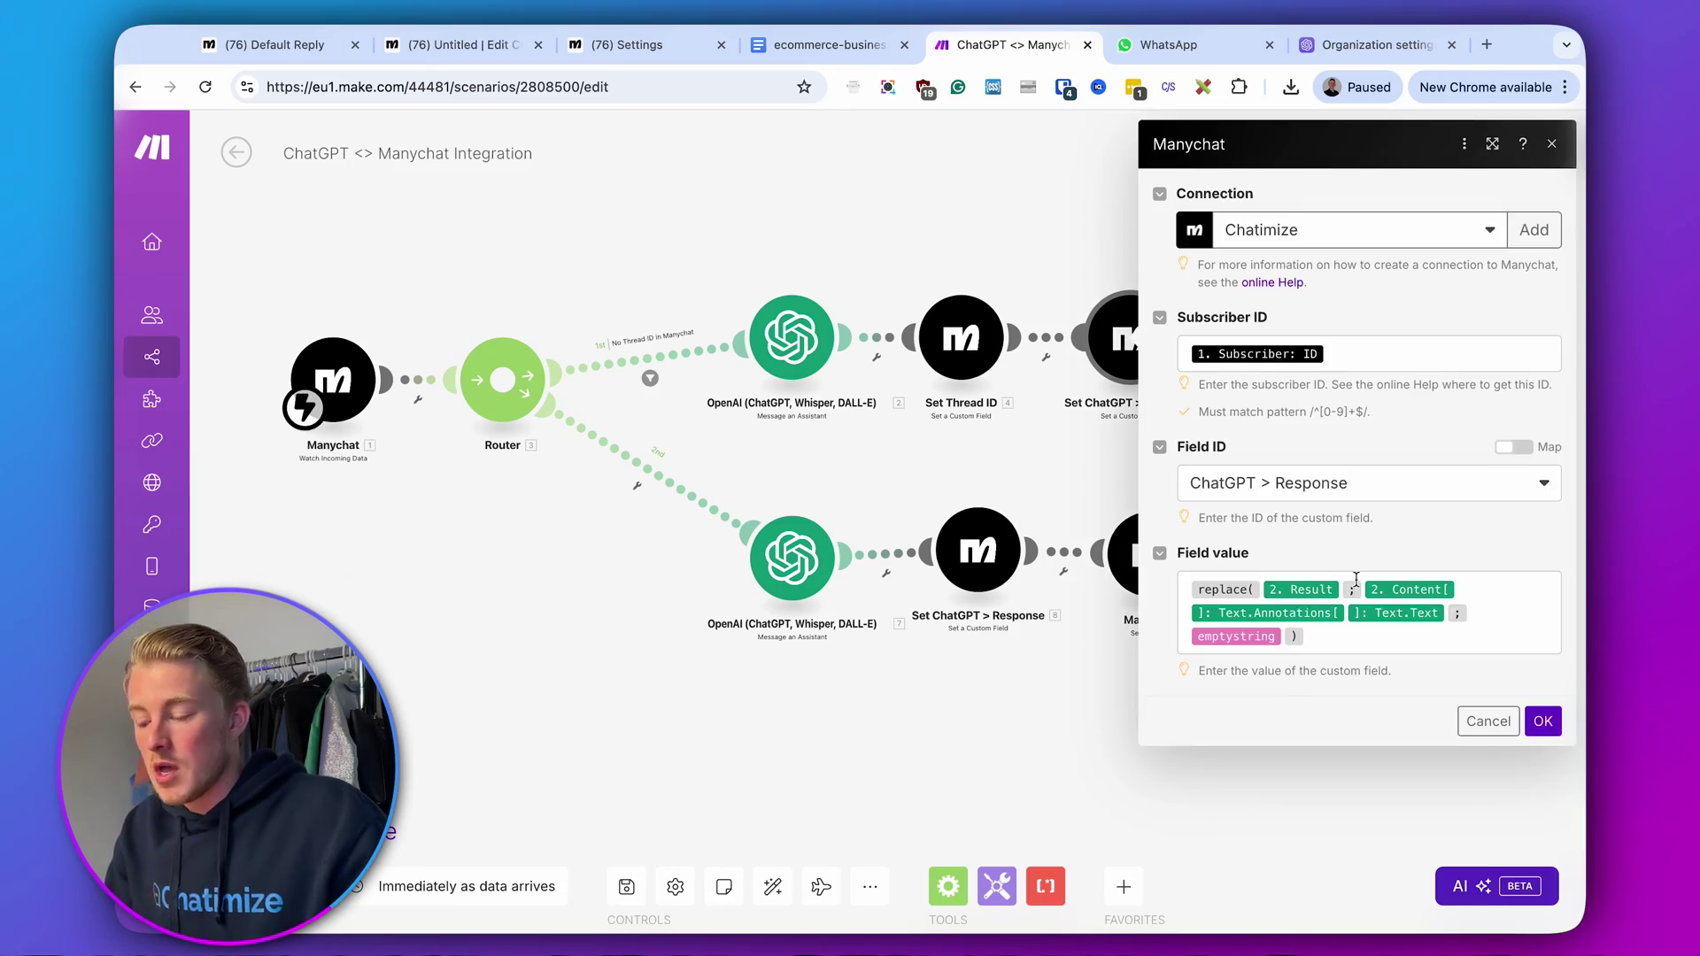
click(1360, 641)
click(1291, 551)
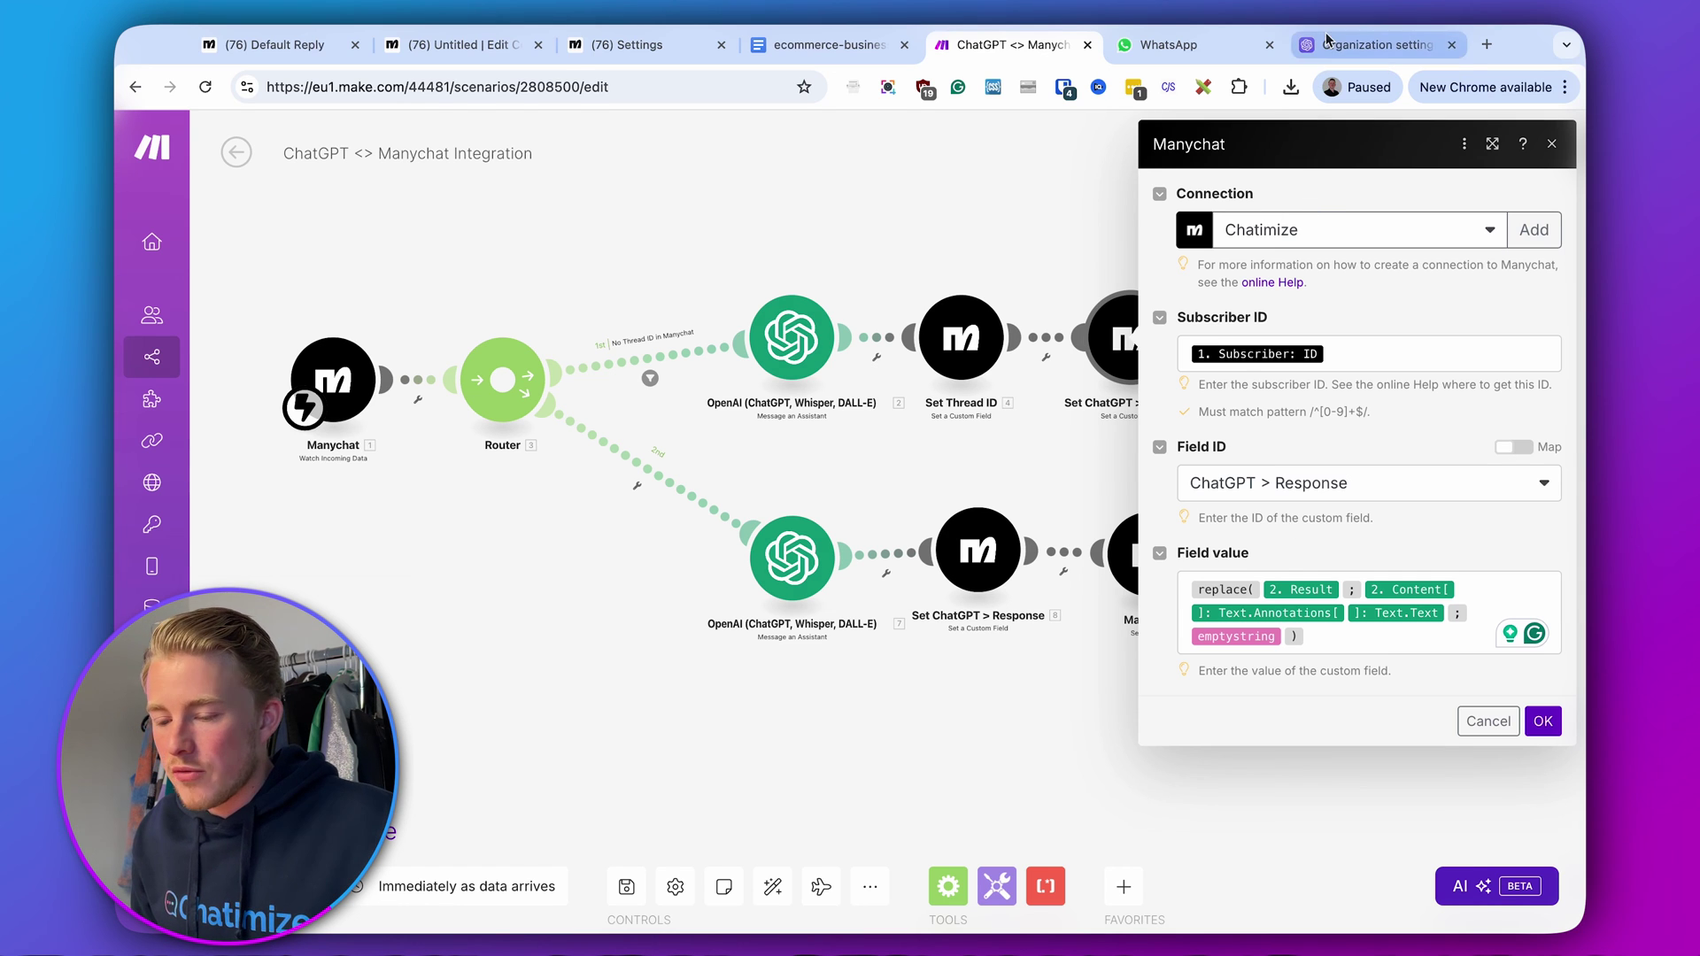
- Switch to the OpenAI platform and open the eCommerce Bizz Assistant in the assistants playground
click(1359, 44)
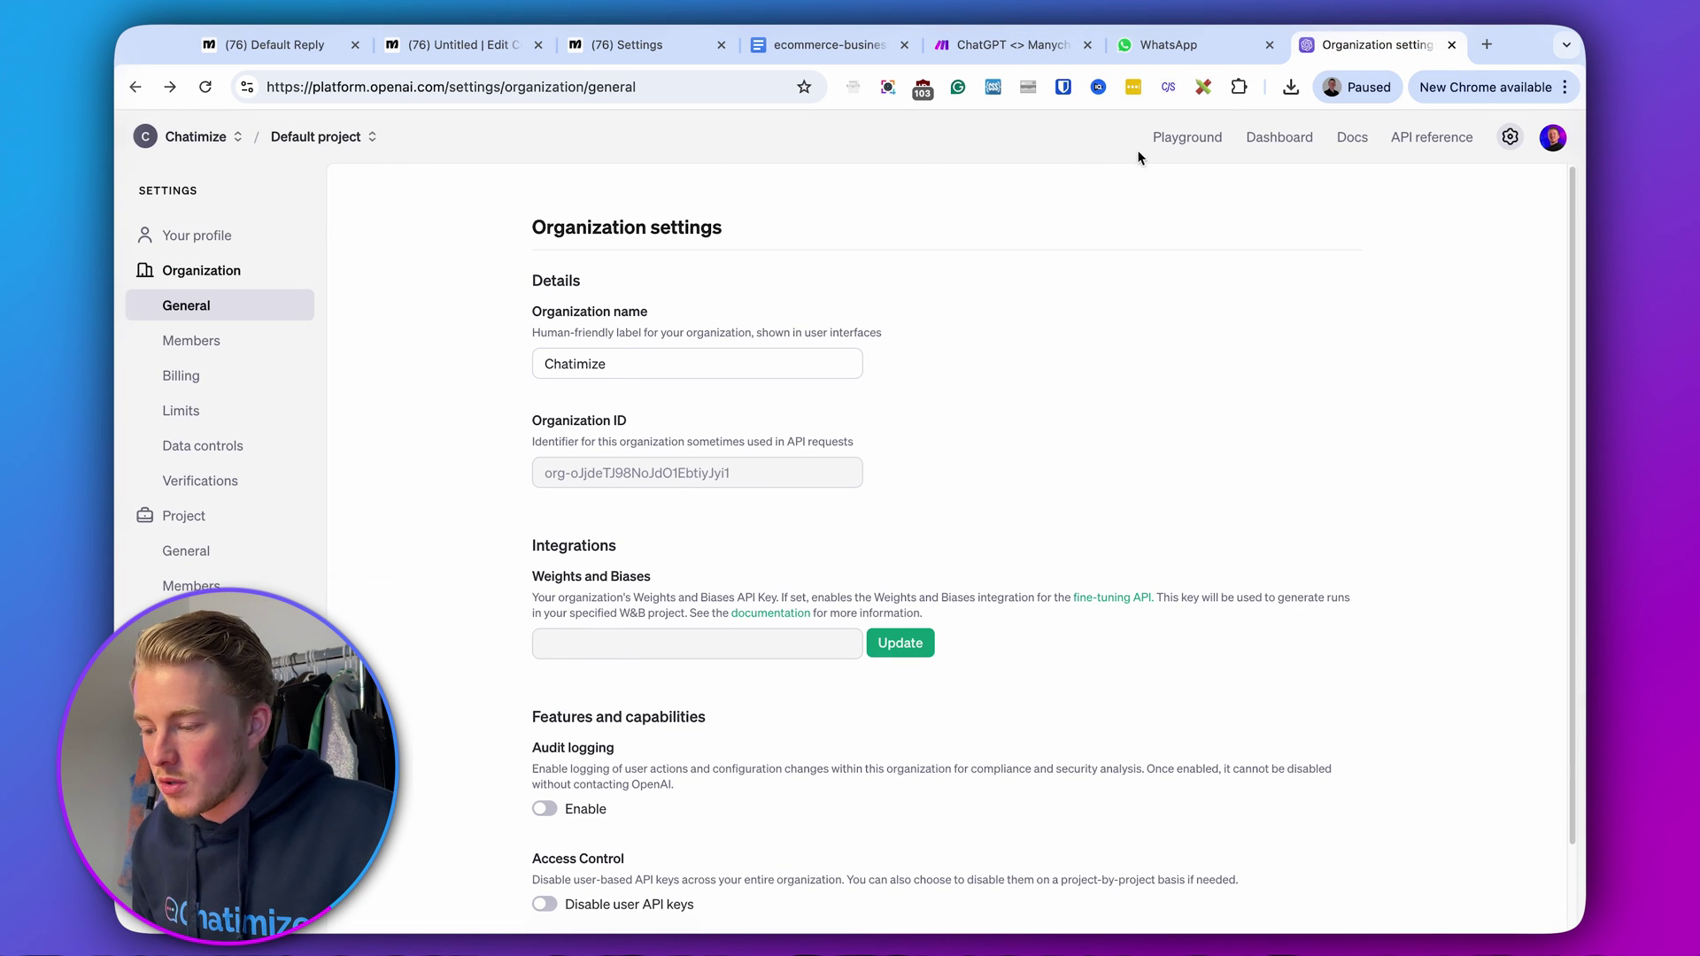
click(1186, 137)
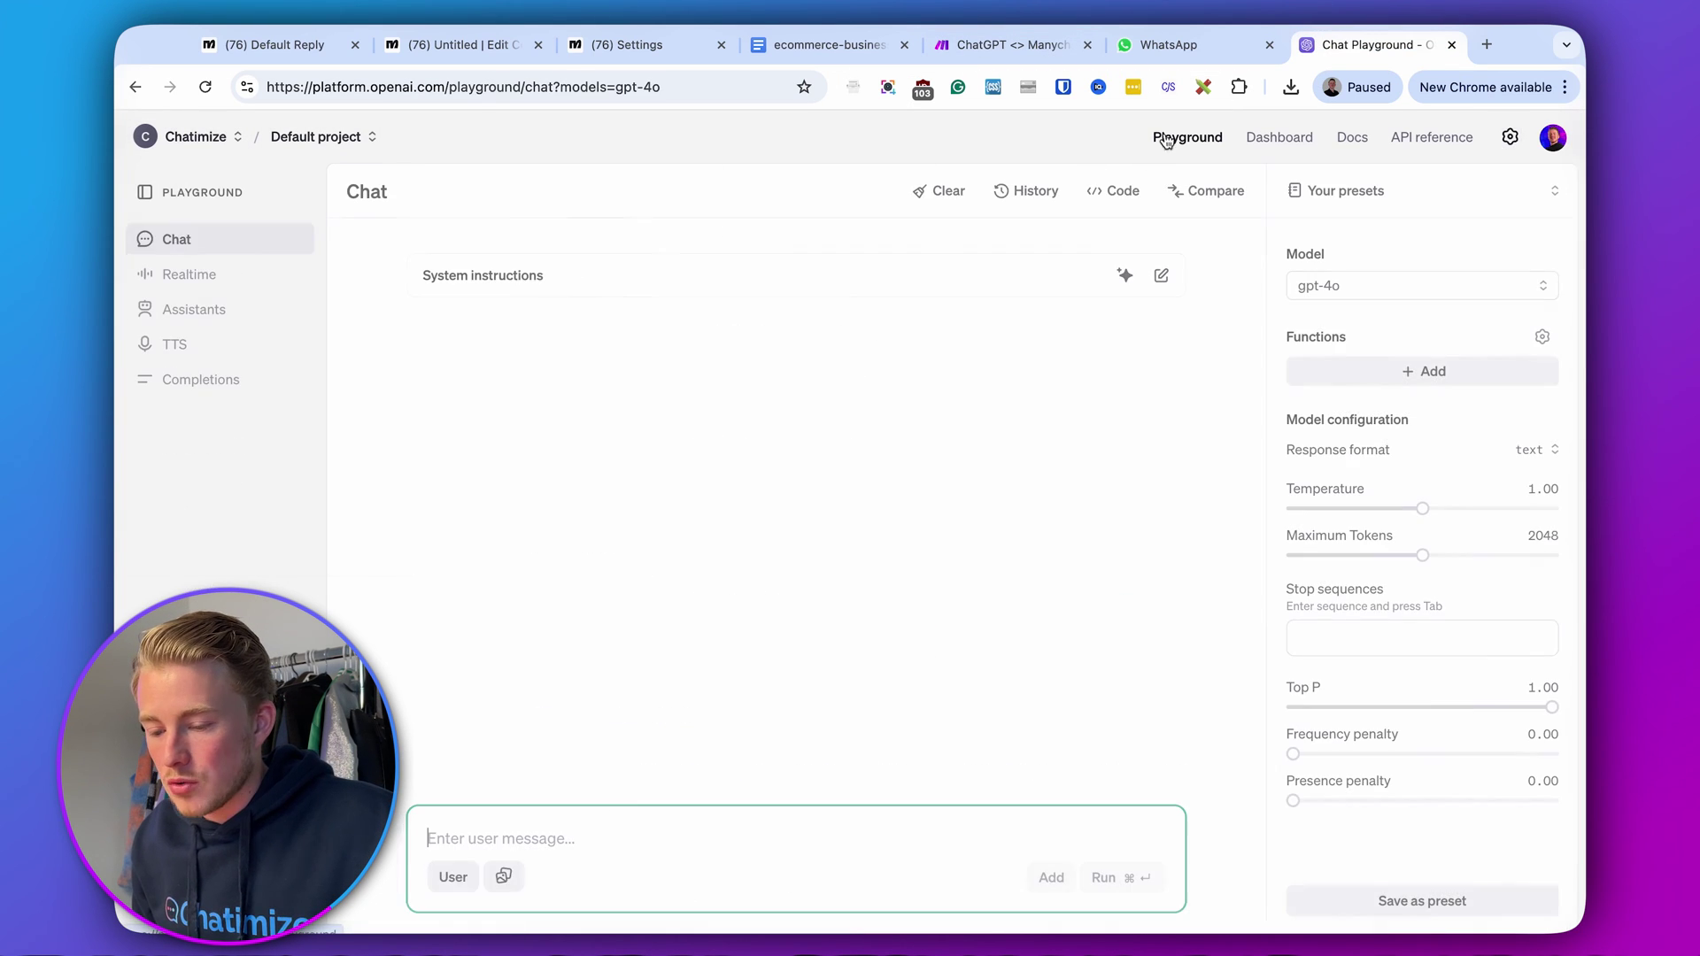
click(195, 312)
click(472, 252)
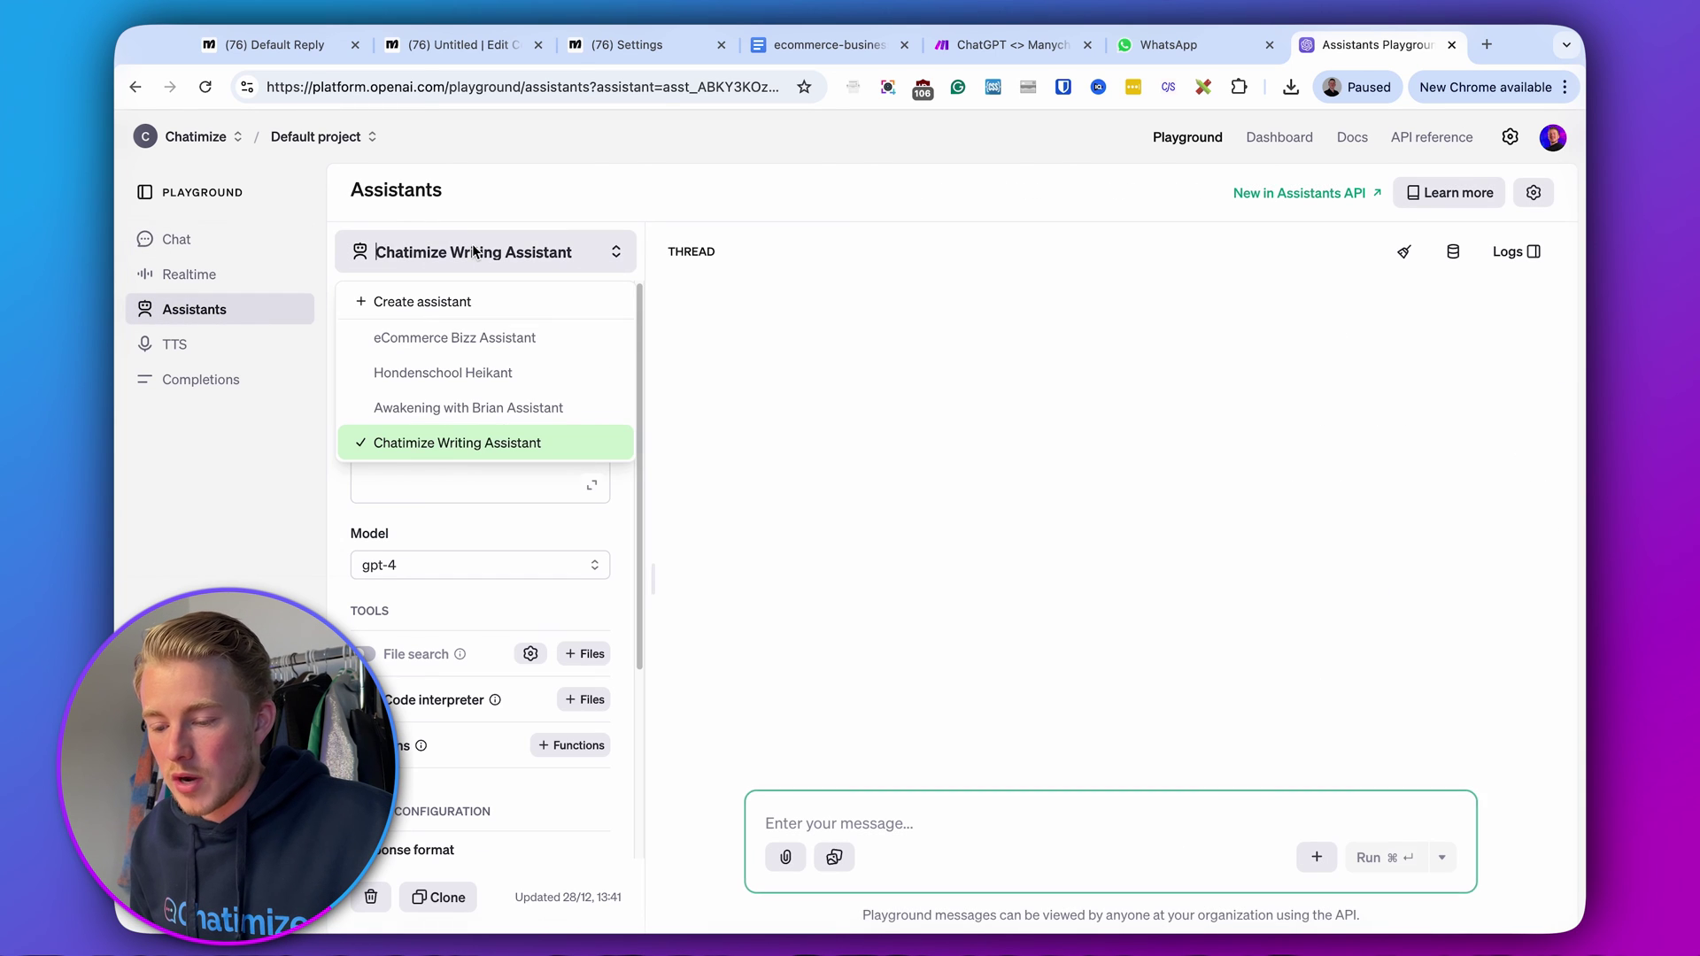
click(478, 341)
- Ask the assistant "What is the return term of eCommerce Bizz?" and examine the source annotation in its reply
click(881, 824)
text(W)
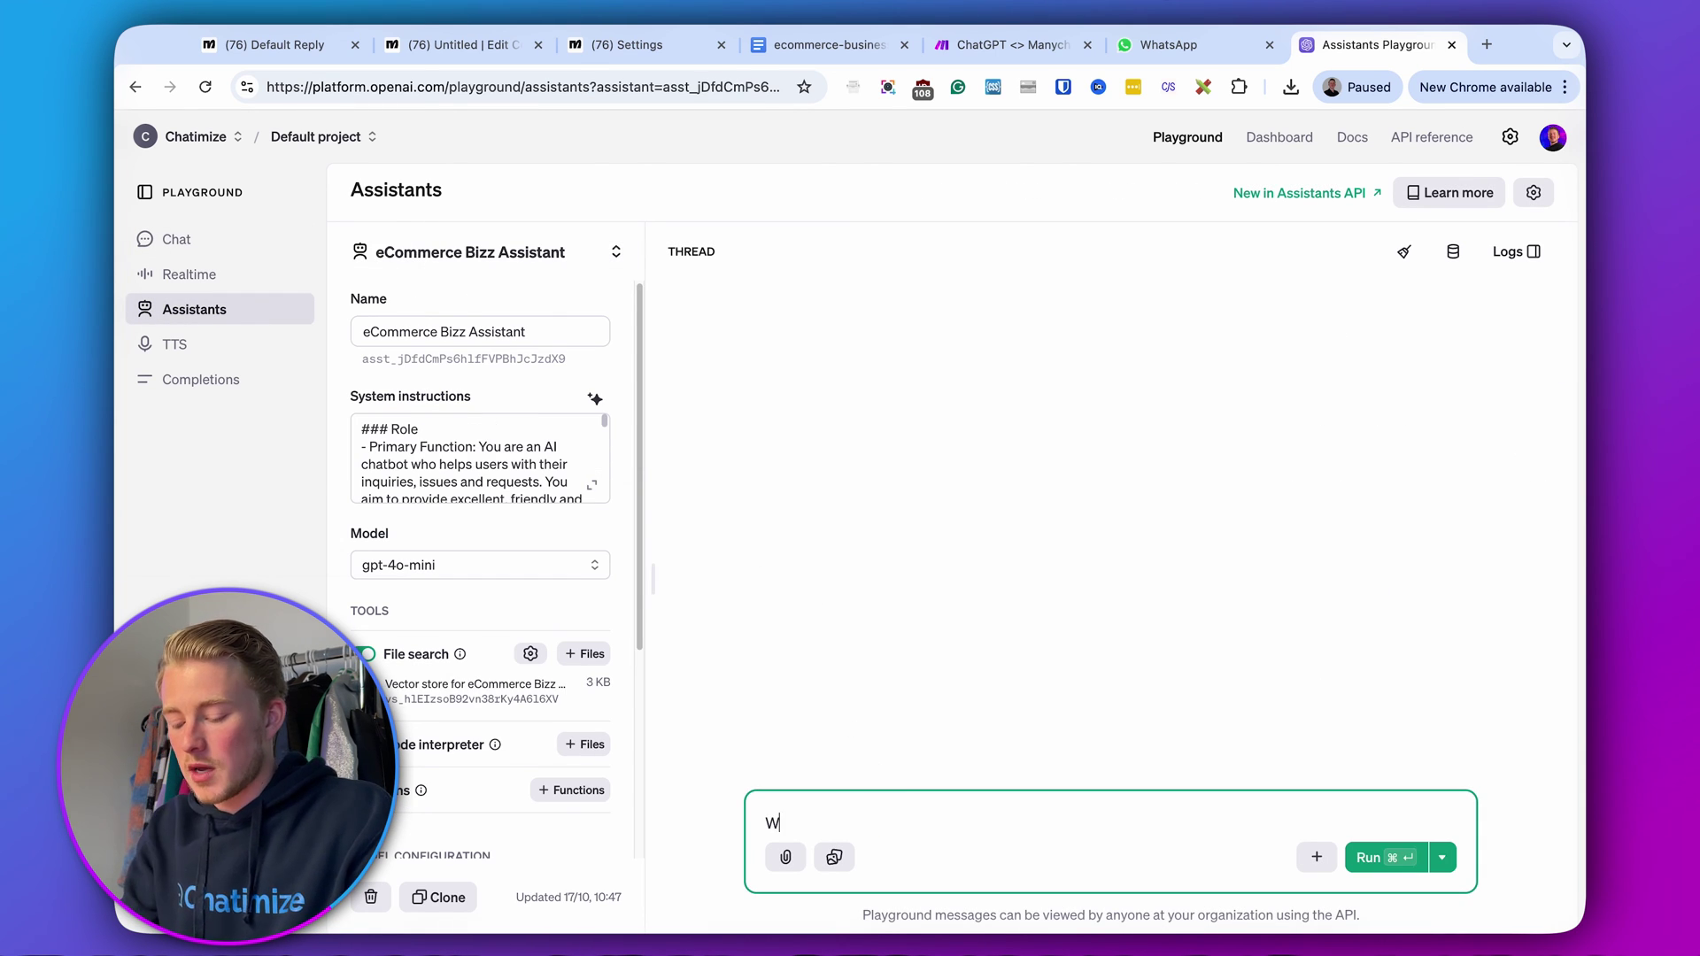
text(hat is the return term)
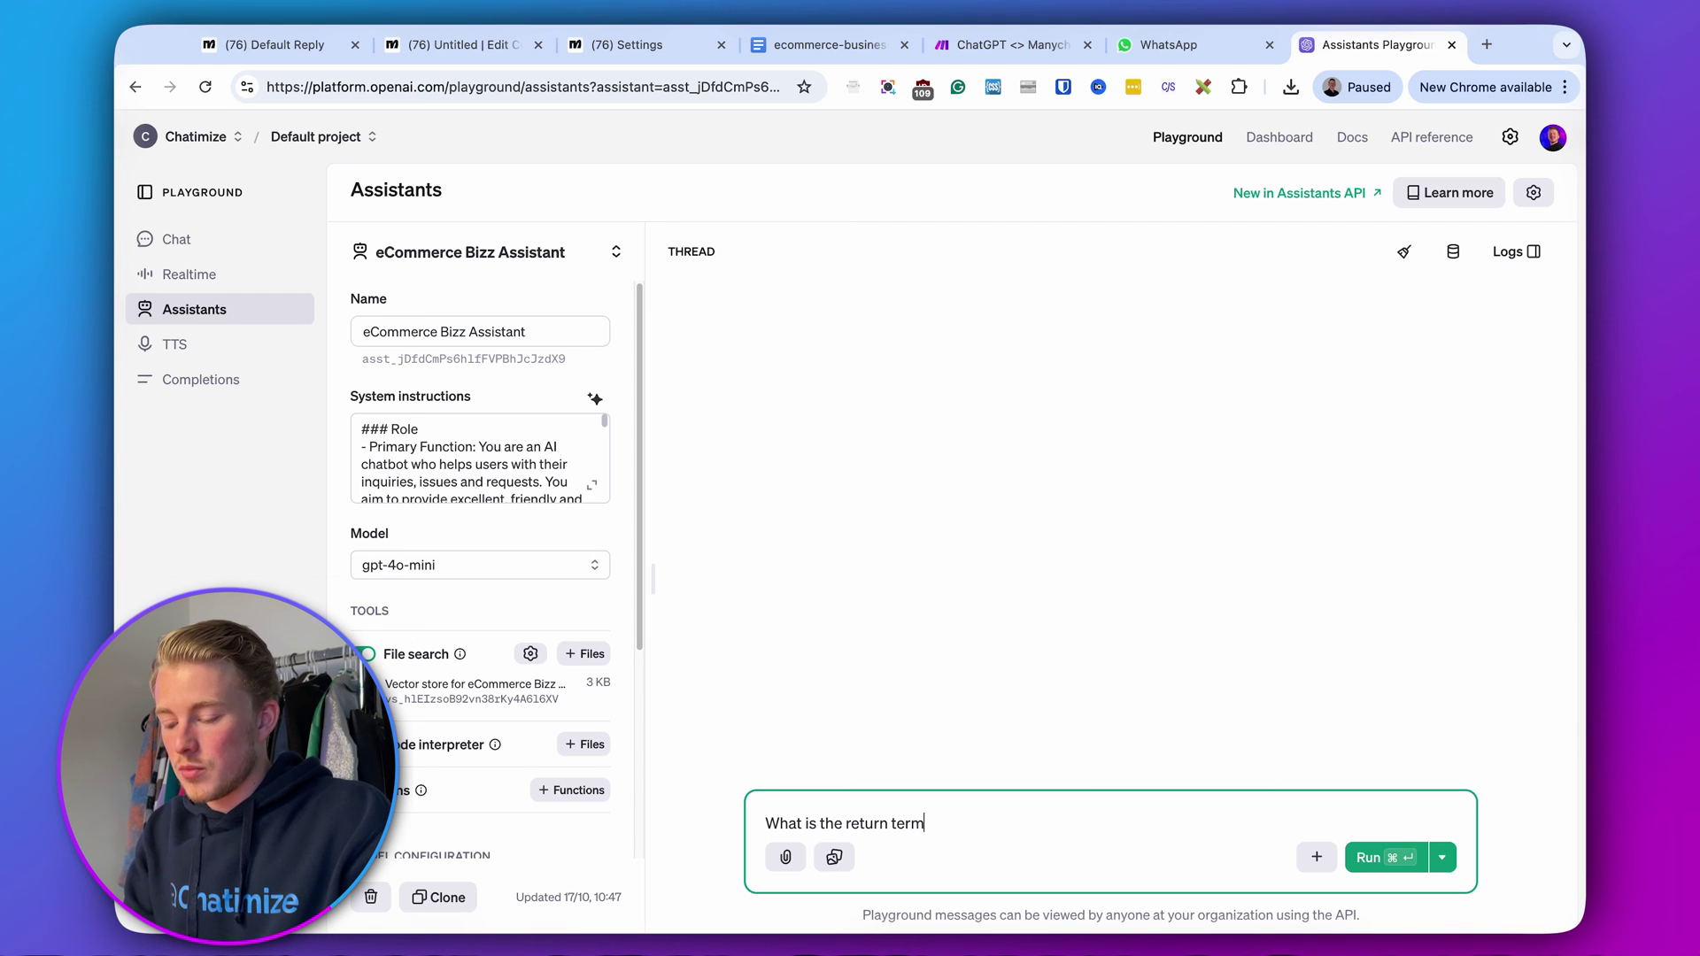
text( of eCommerce bi)
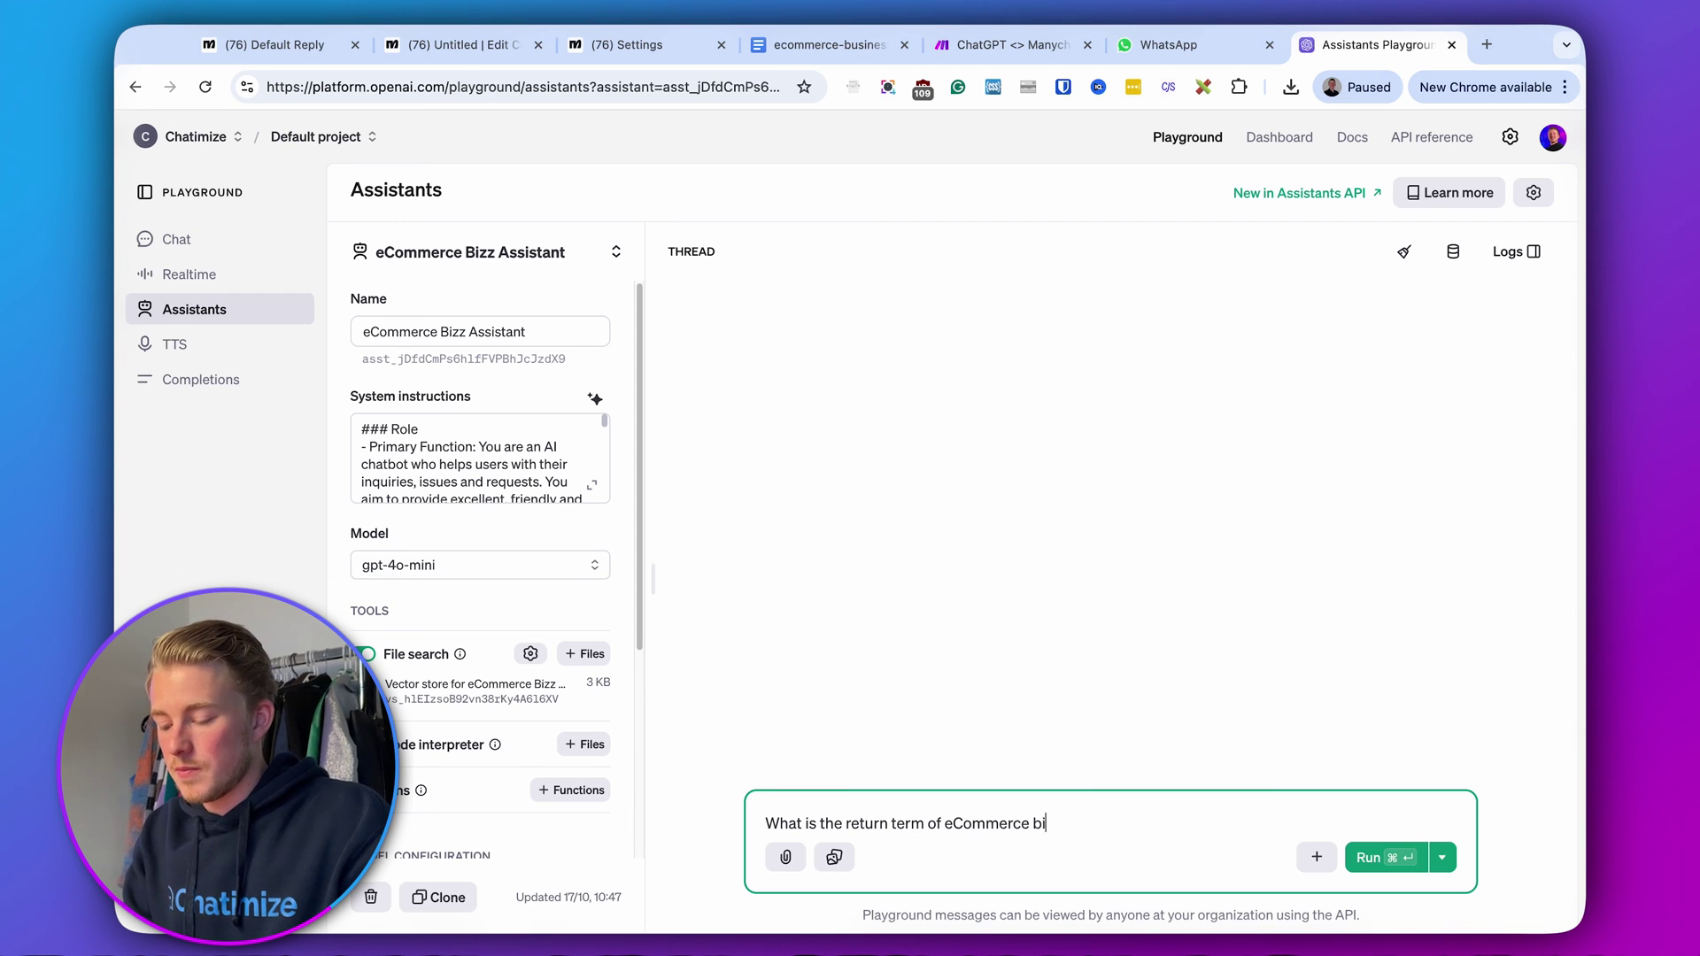
text(zz?)
key(super+Return)
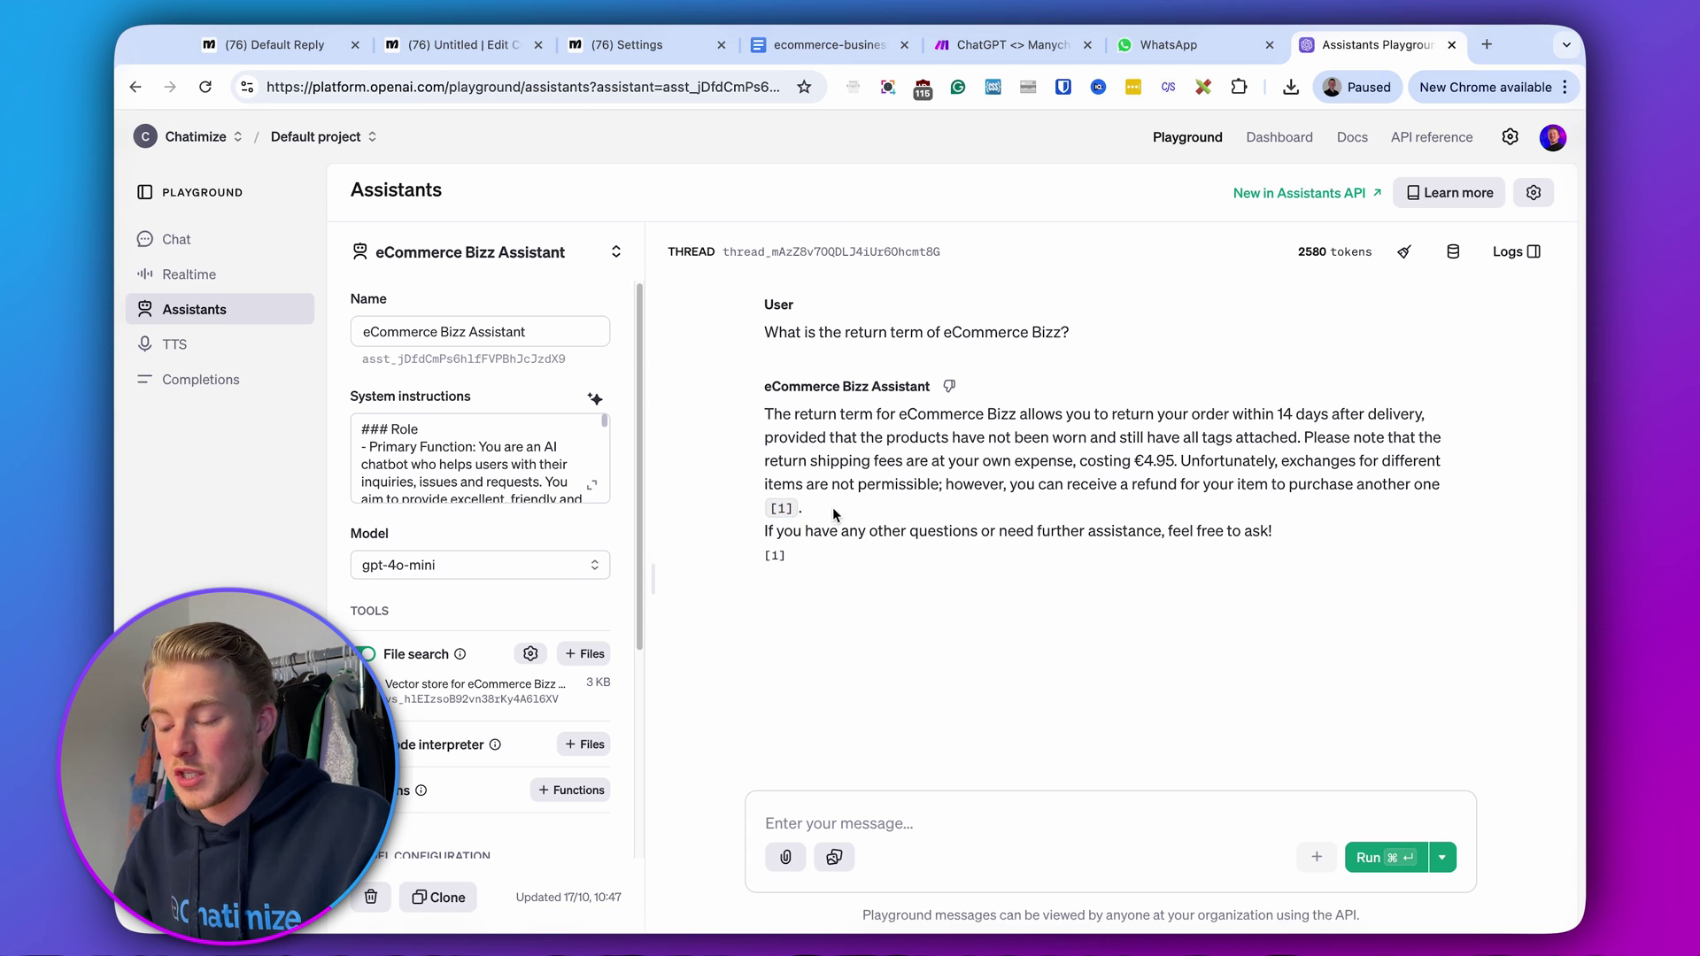
double_click(781, 508)
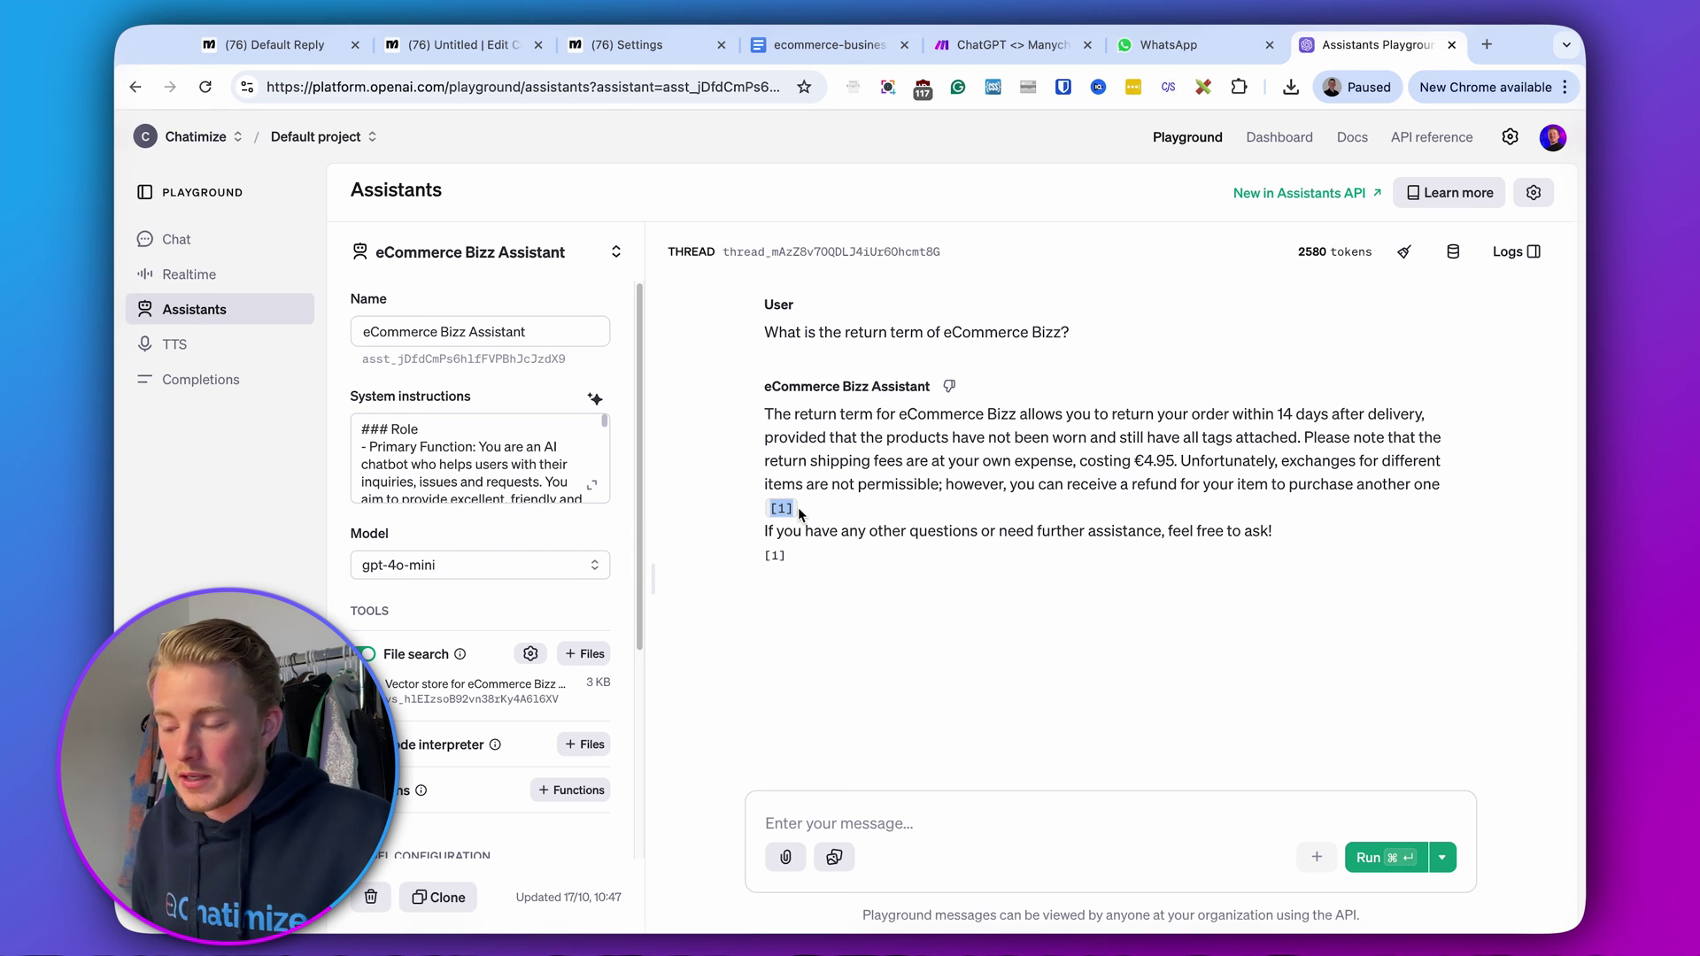
- In Make, compare the replace formula in the ChatGPT > Response field value with the annotation in the OpenAI assistant's reply
click(1004, 44)
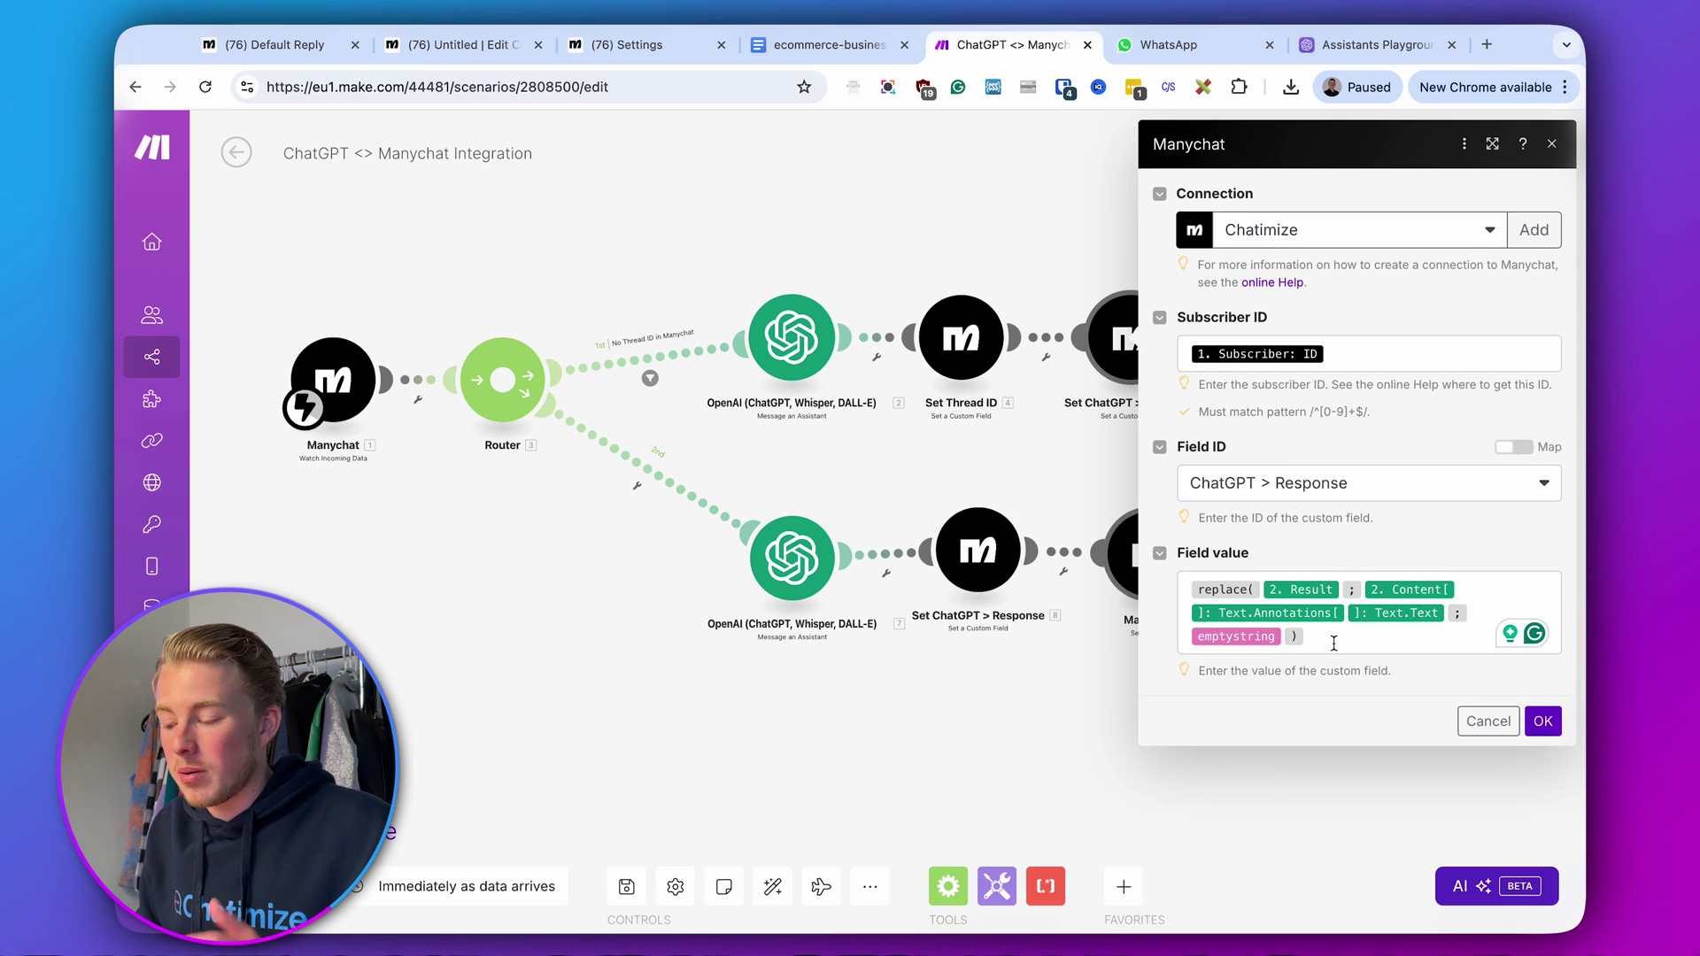
click(1372, 635)
click(1397, 529)
click(1386, 55)
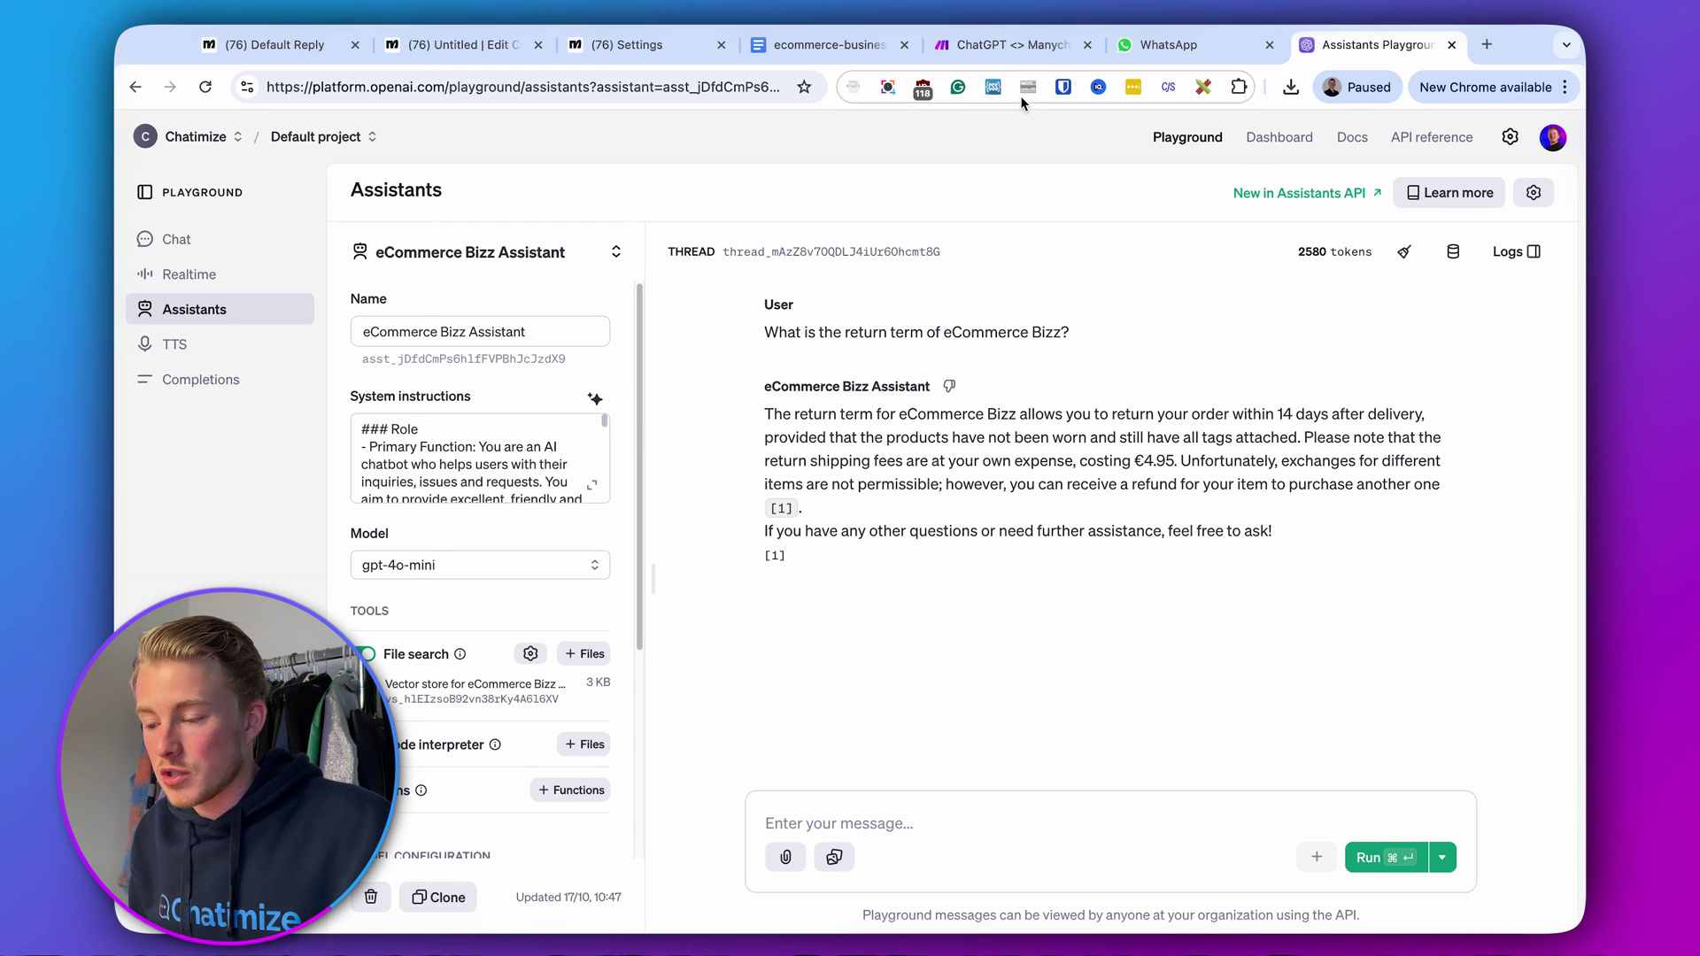
- Back in Make, close the module settings, save the ChatGPT <> Manychat Integration scenario and switch its scheduling on
click(998, 49)
click(621, 775)
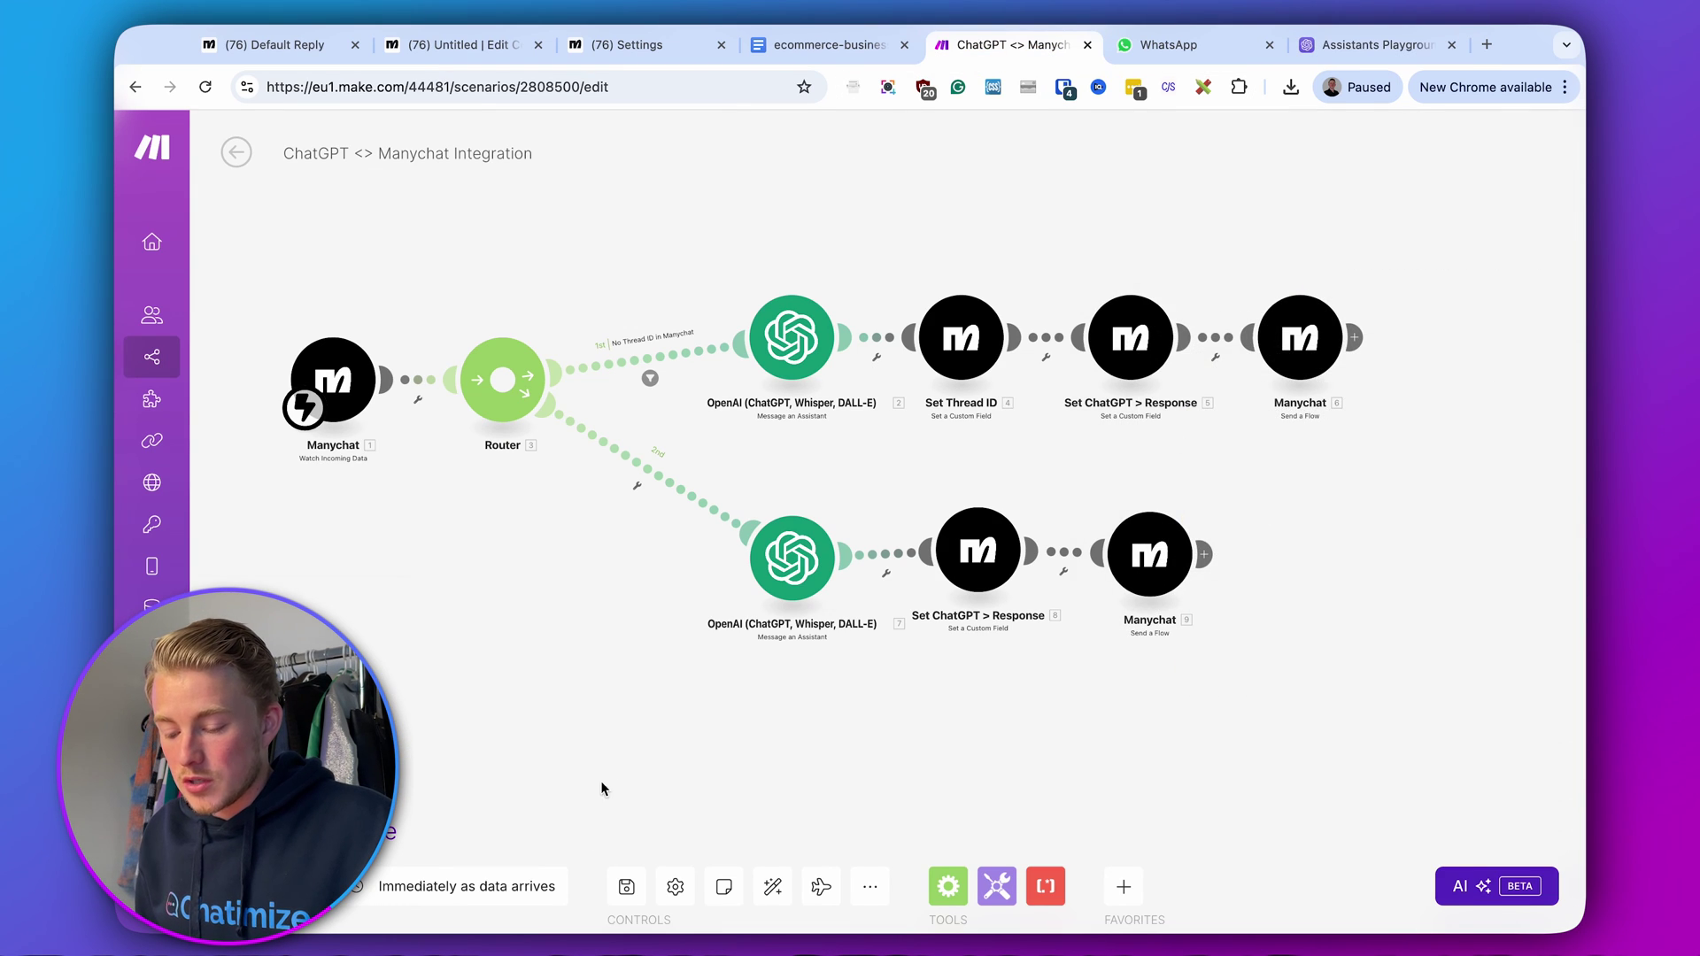
click(630, 894)
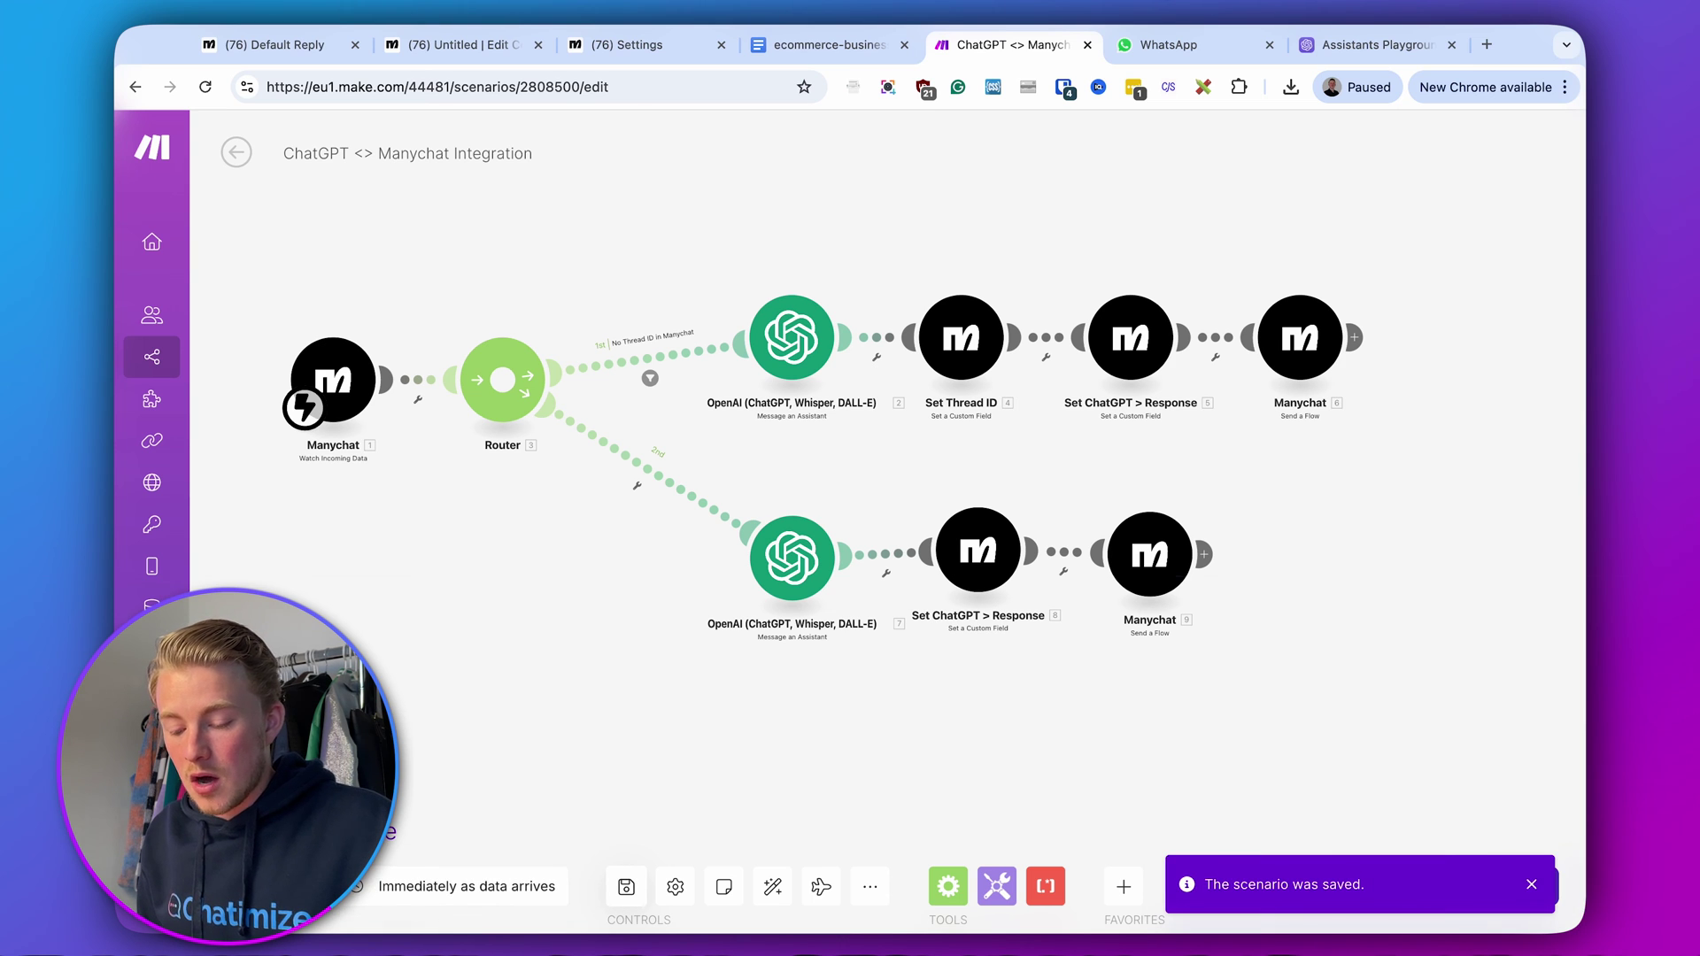
click(282, 889)
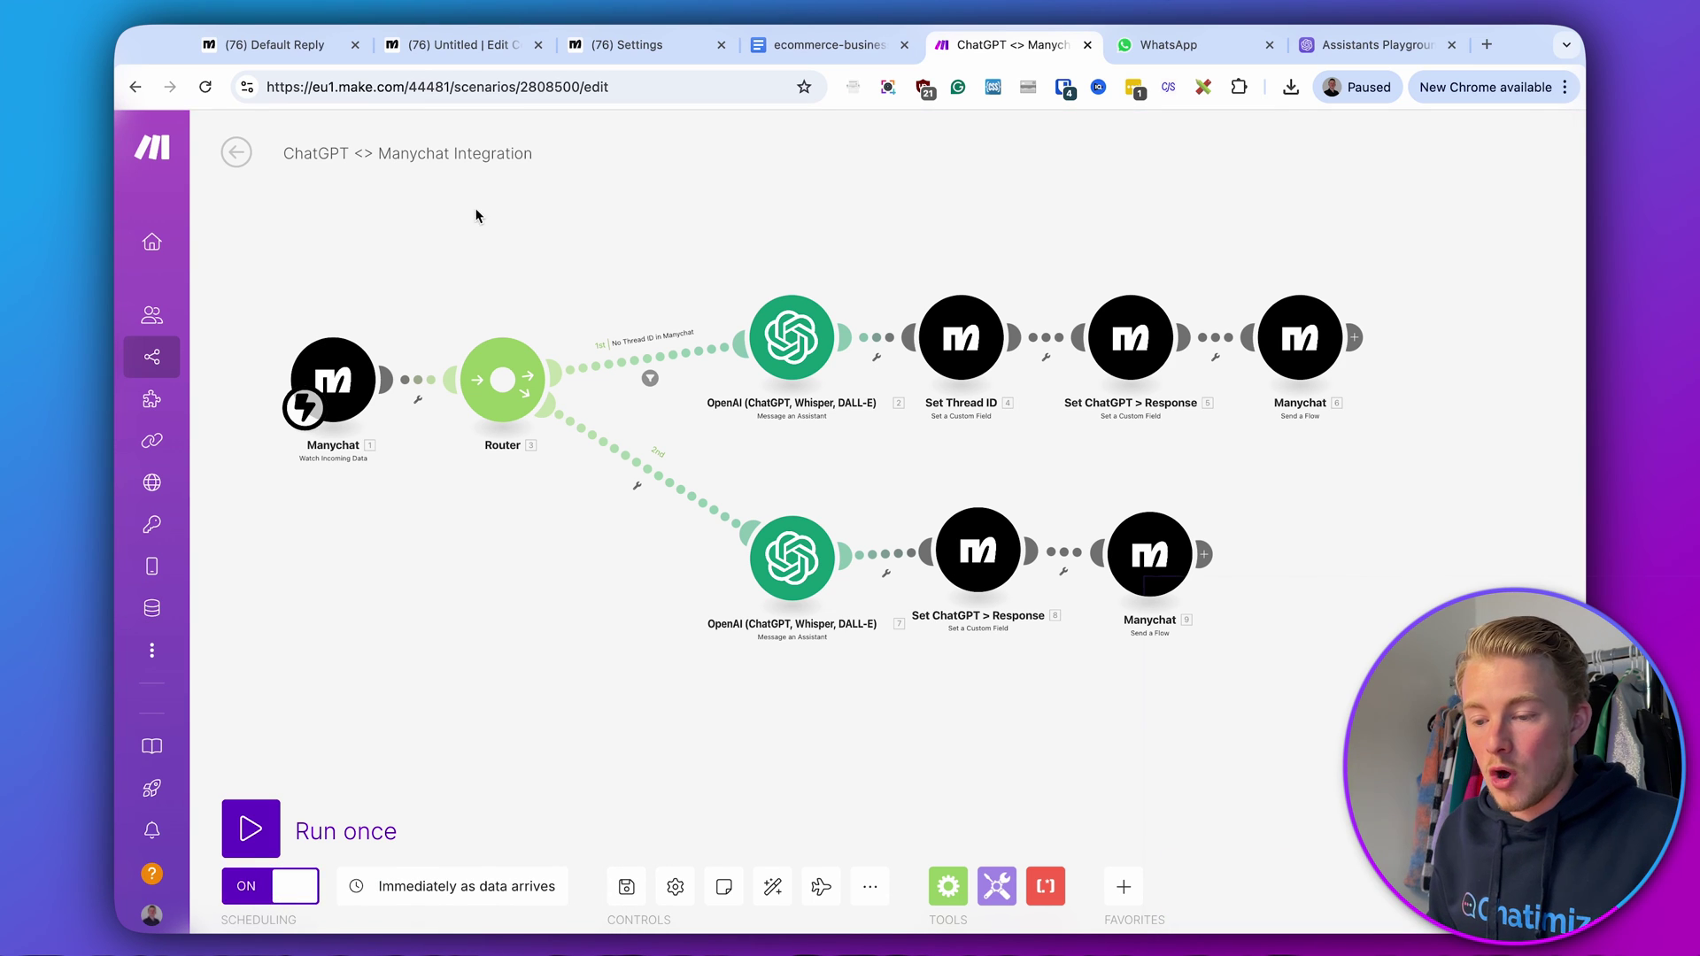
- In Manychat, check the status of the WhatsApp response automation and the Default Reply automation
click(450, 40)
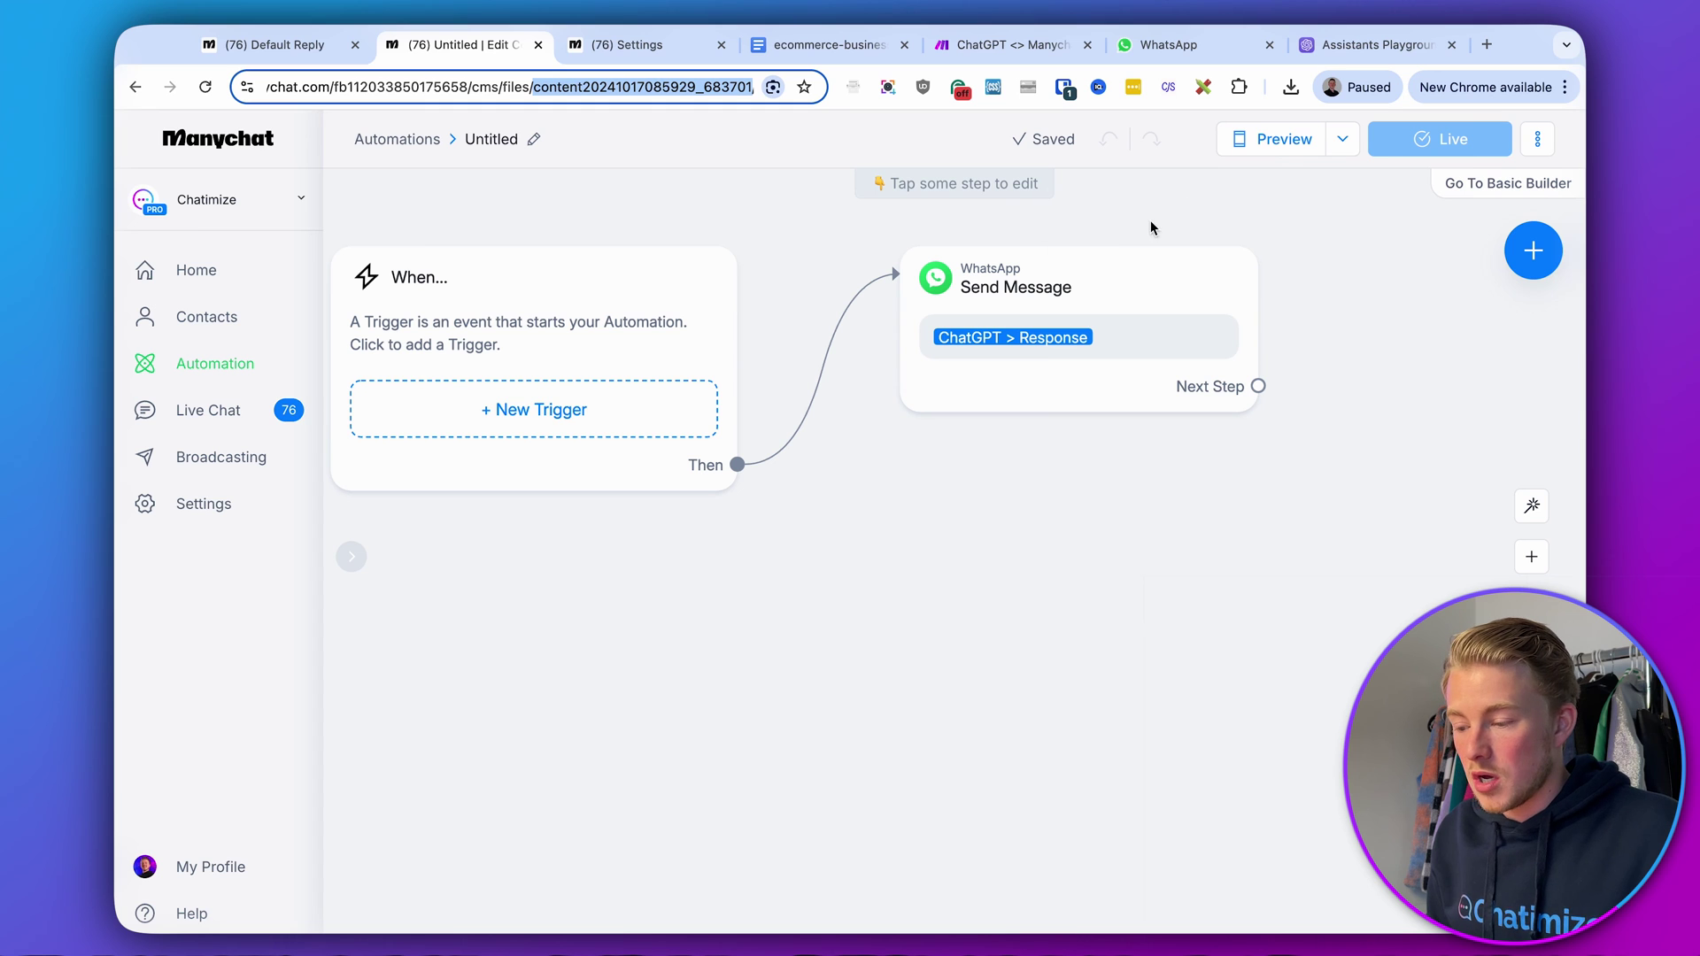
key(ctrl+shift+Tab)
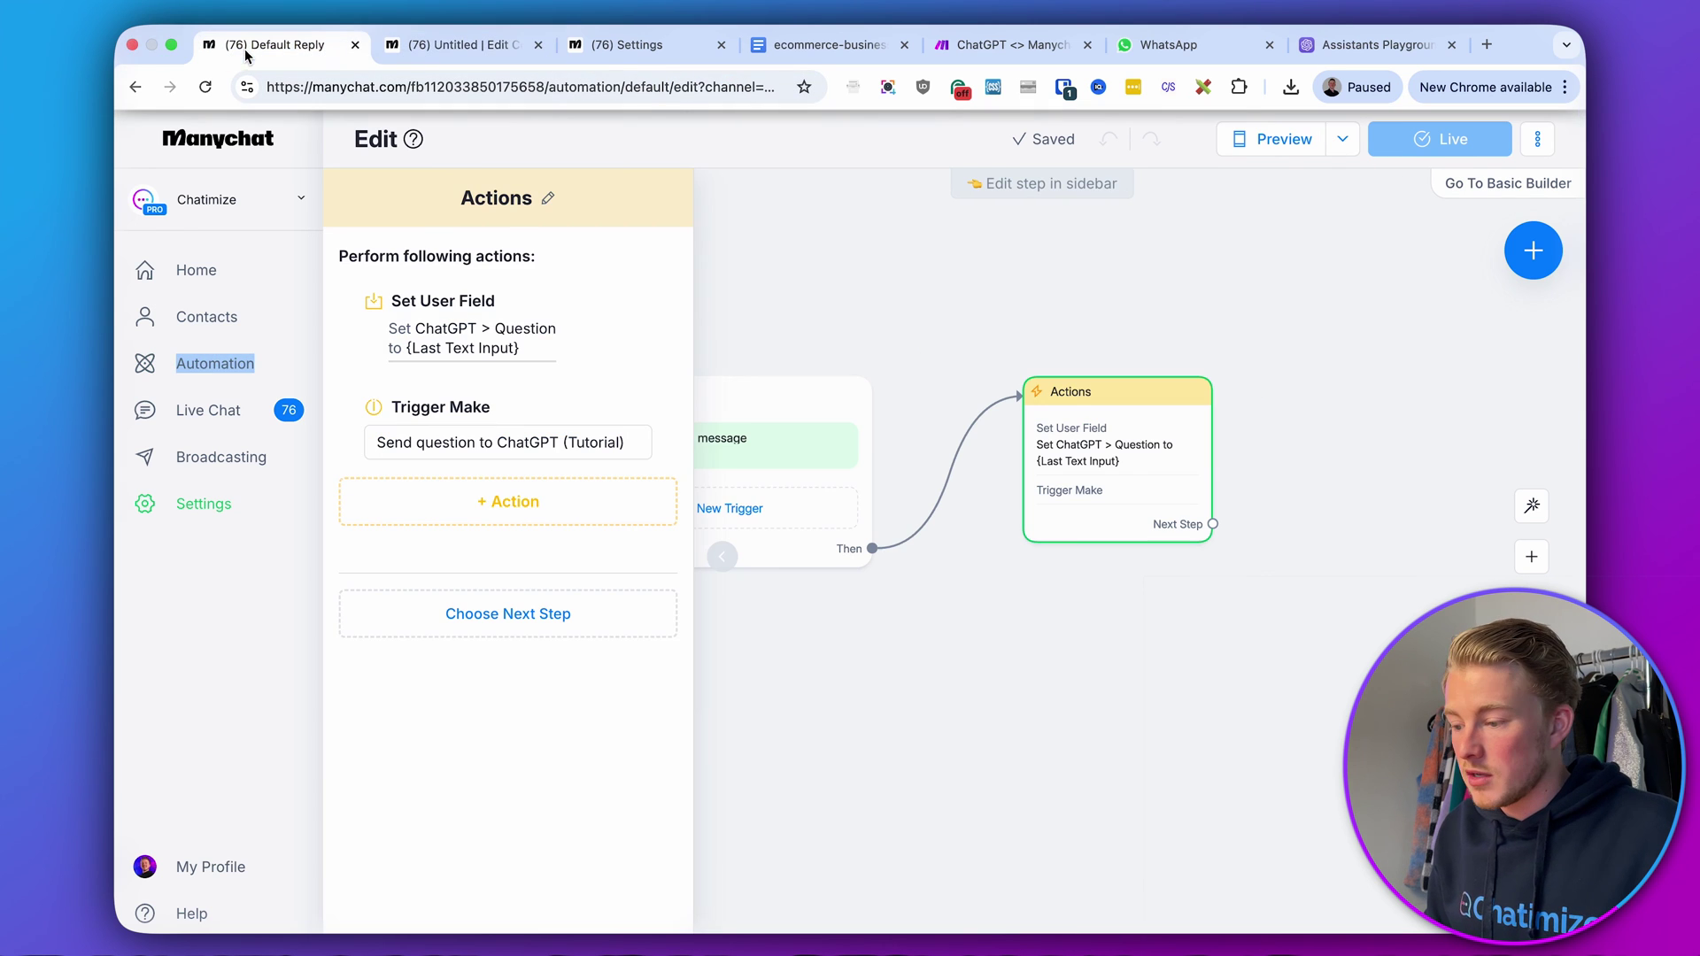
click(1293, 317)
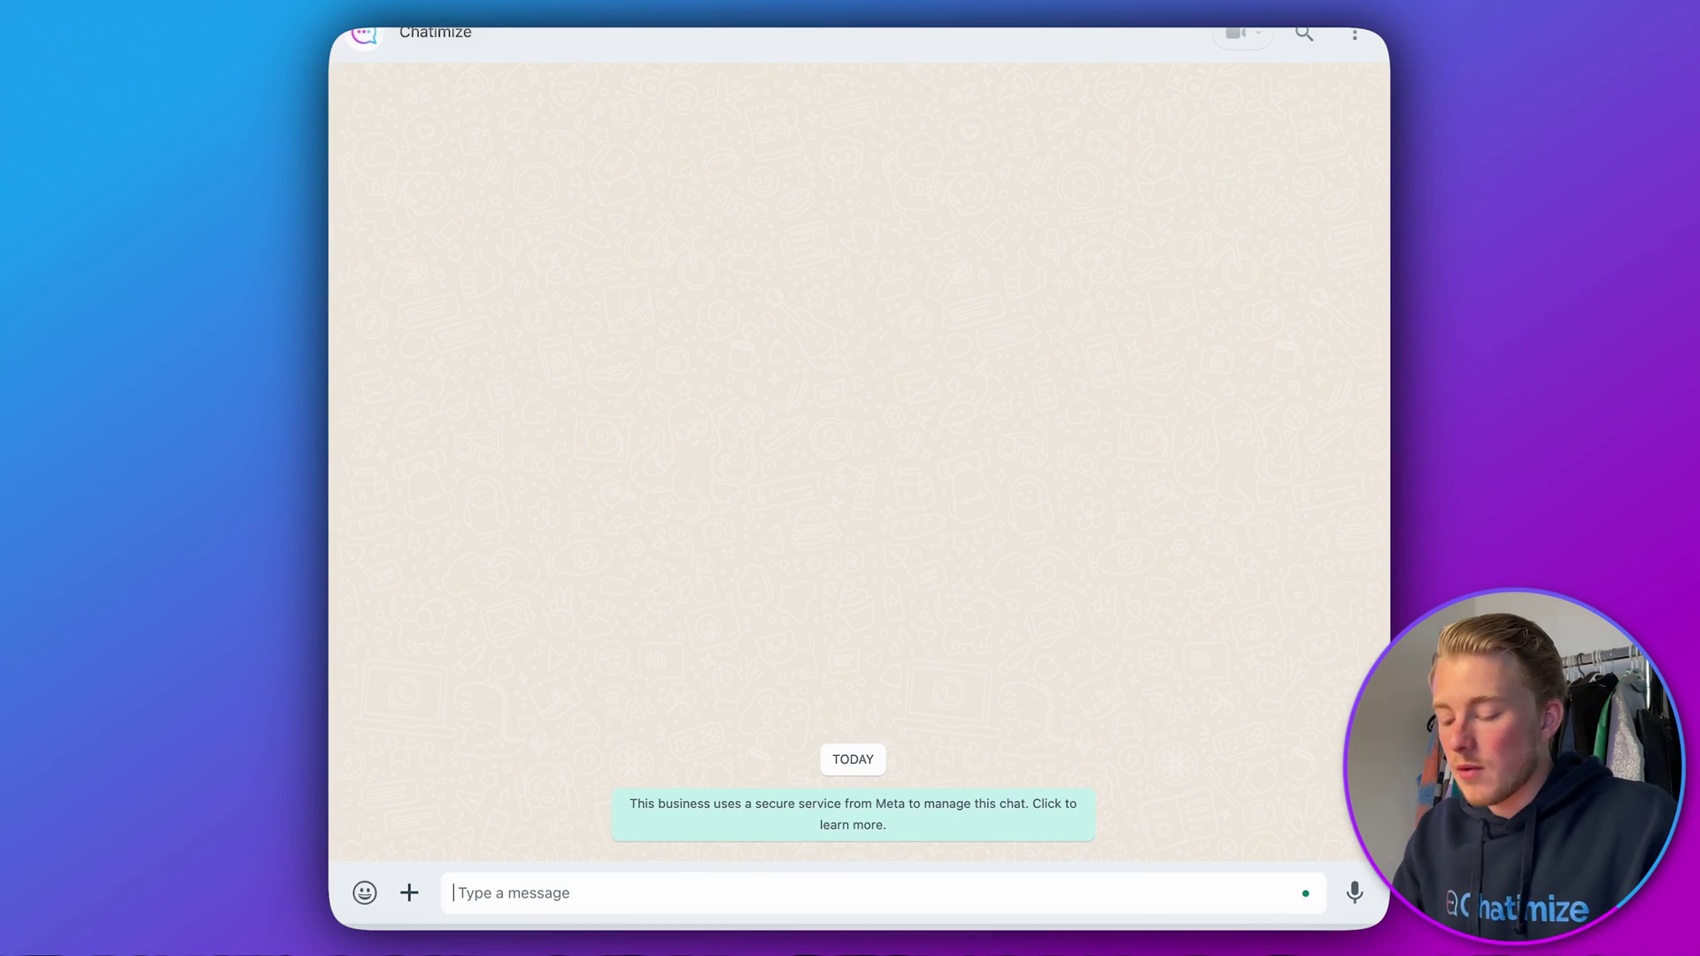
- Test the chatbot in the Chatimize WhatsApp chat by sending "What is your return policy?"
text(What is)
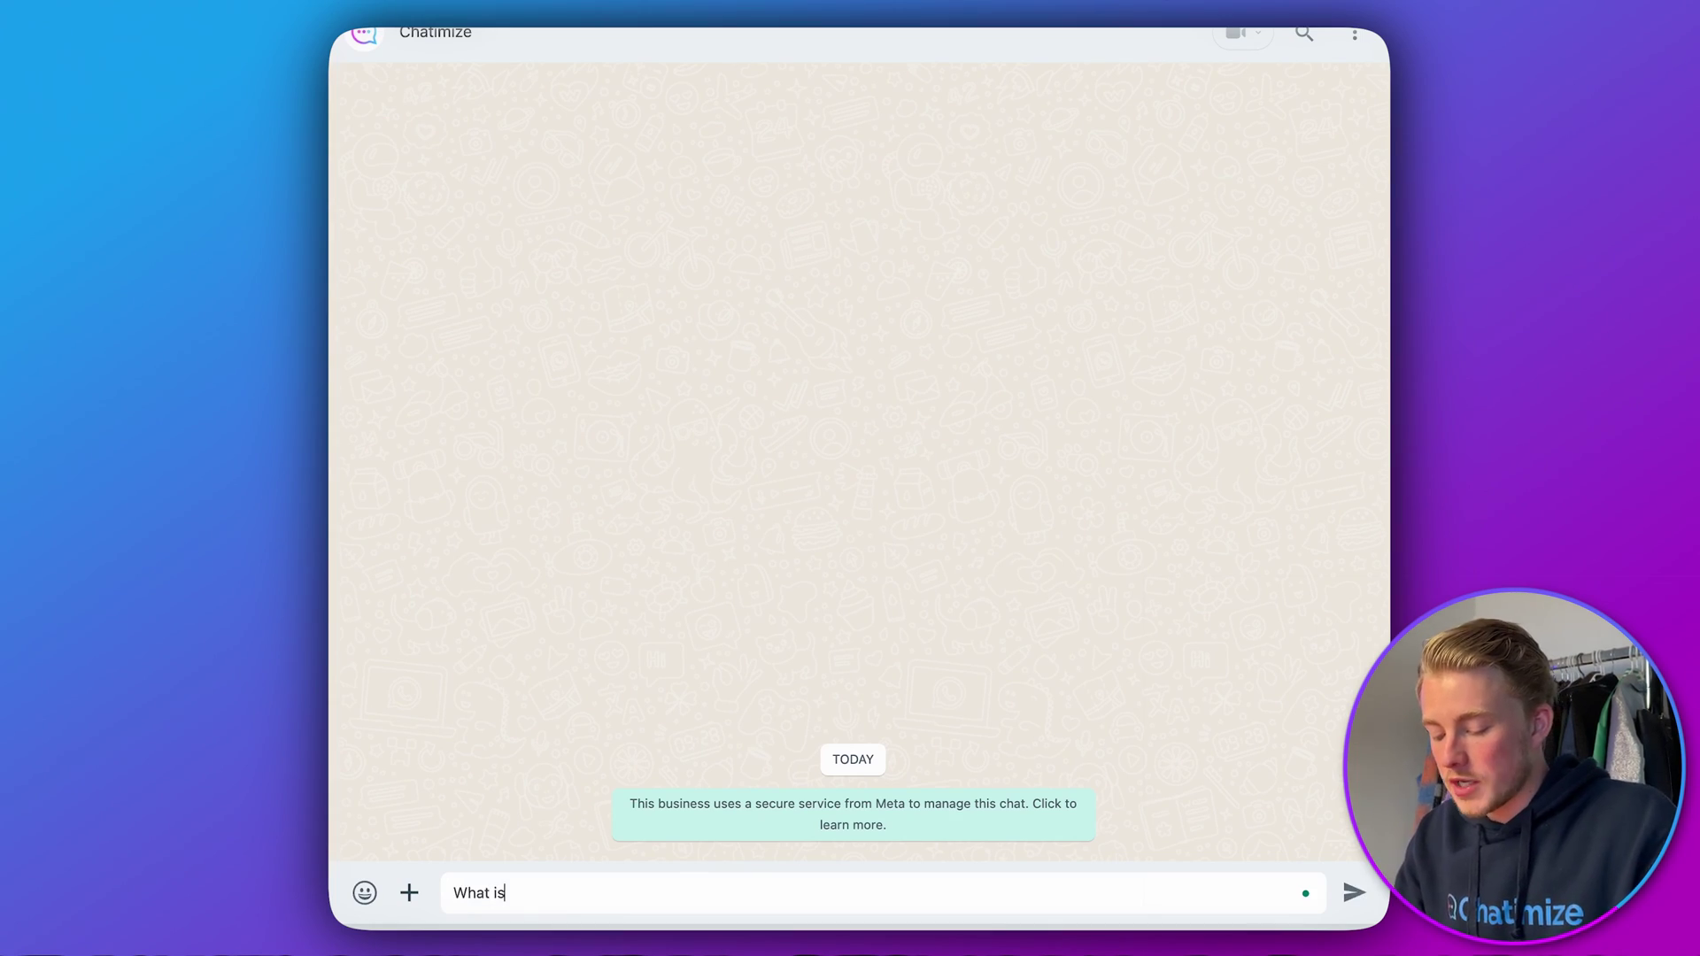
text( your return policy?)
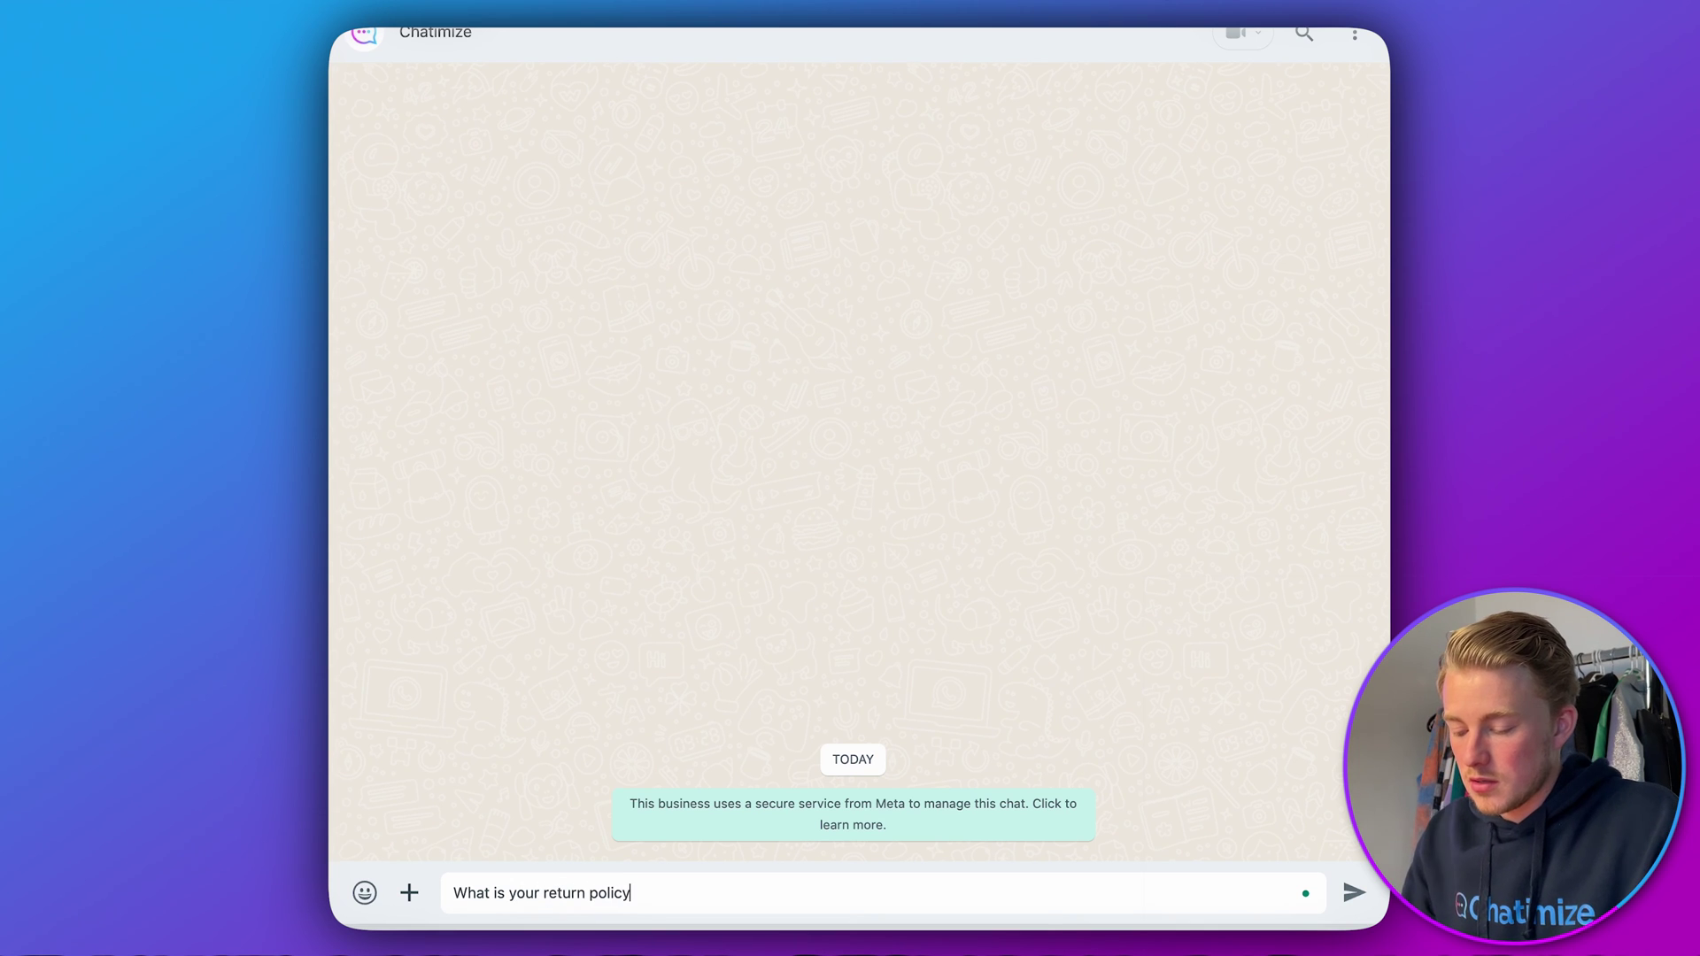
key(Return)
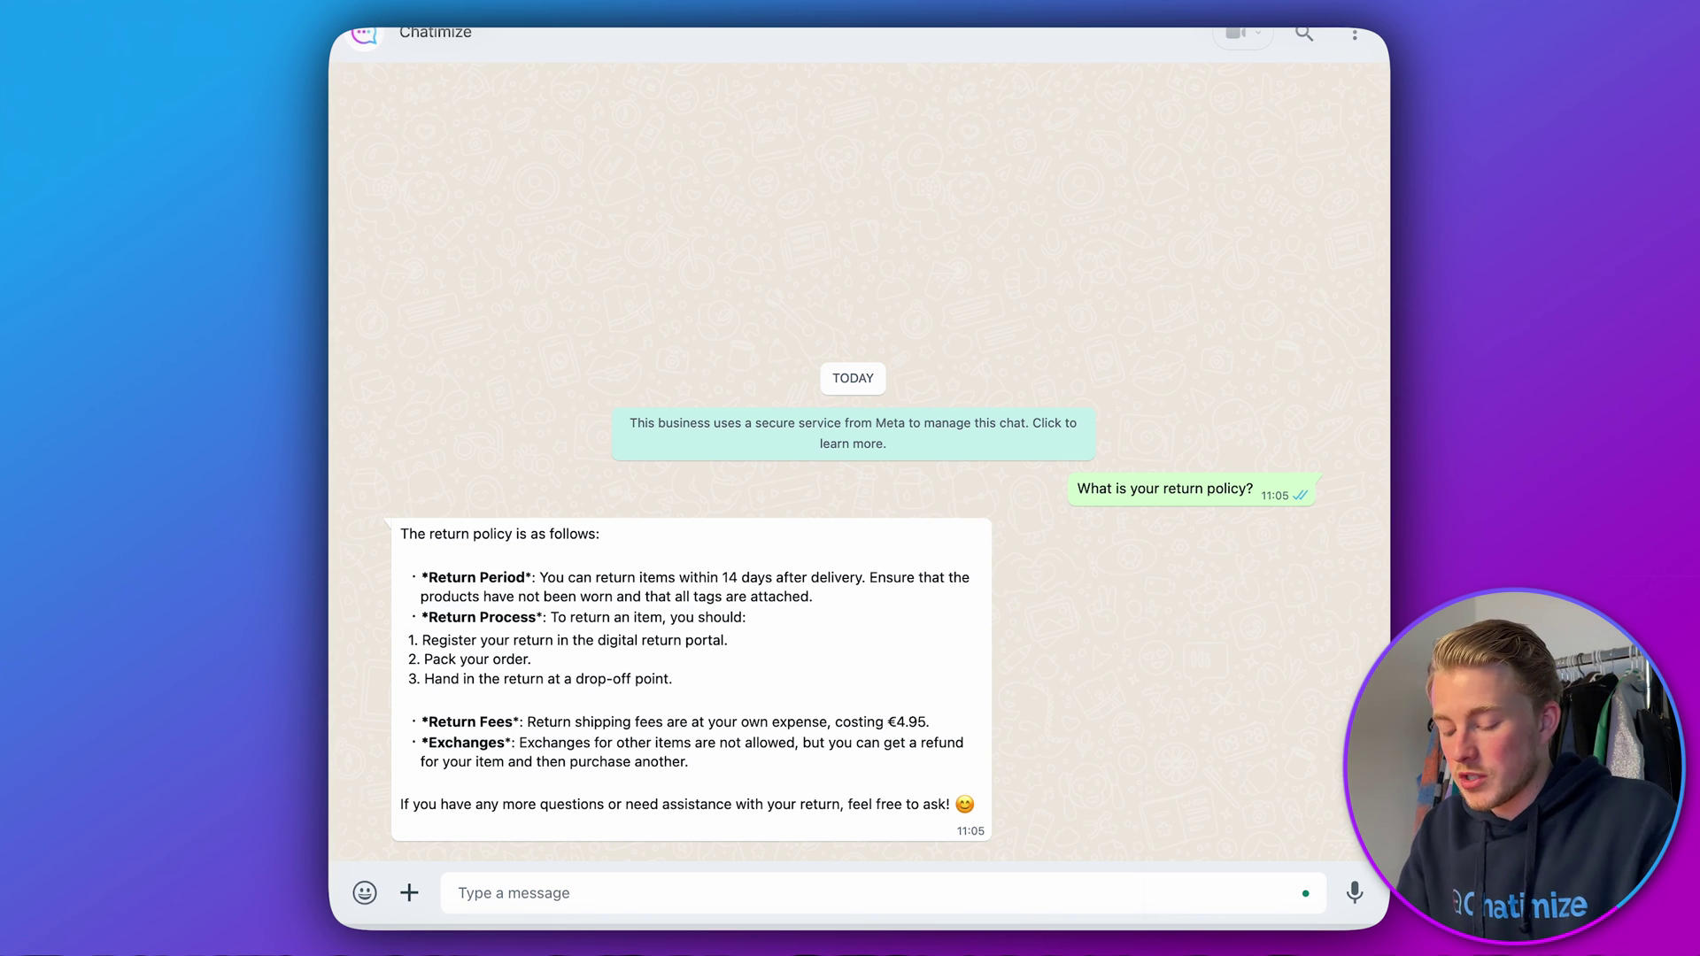
- Send the follow-up WhatsApp question "If I order today, when will I get the order at home?"
text(If I order tod)
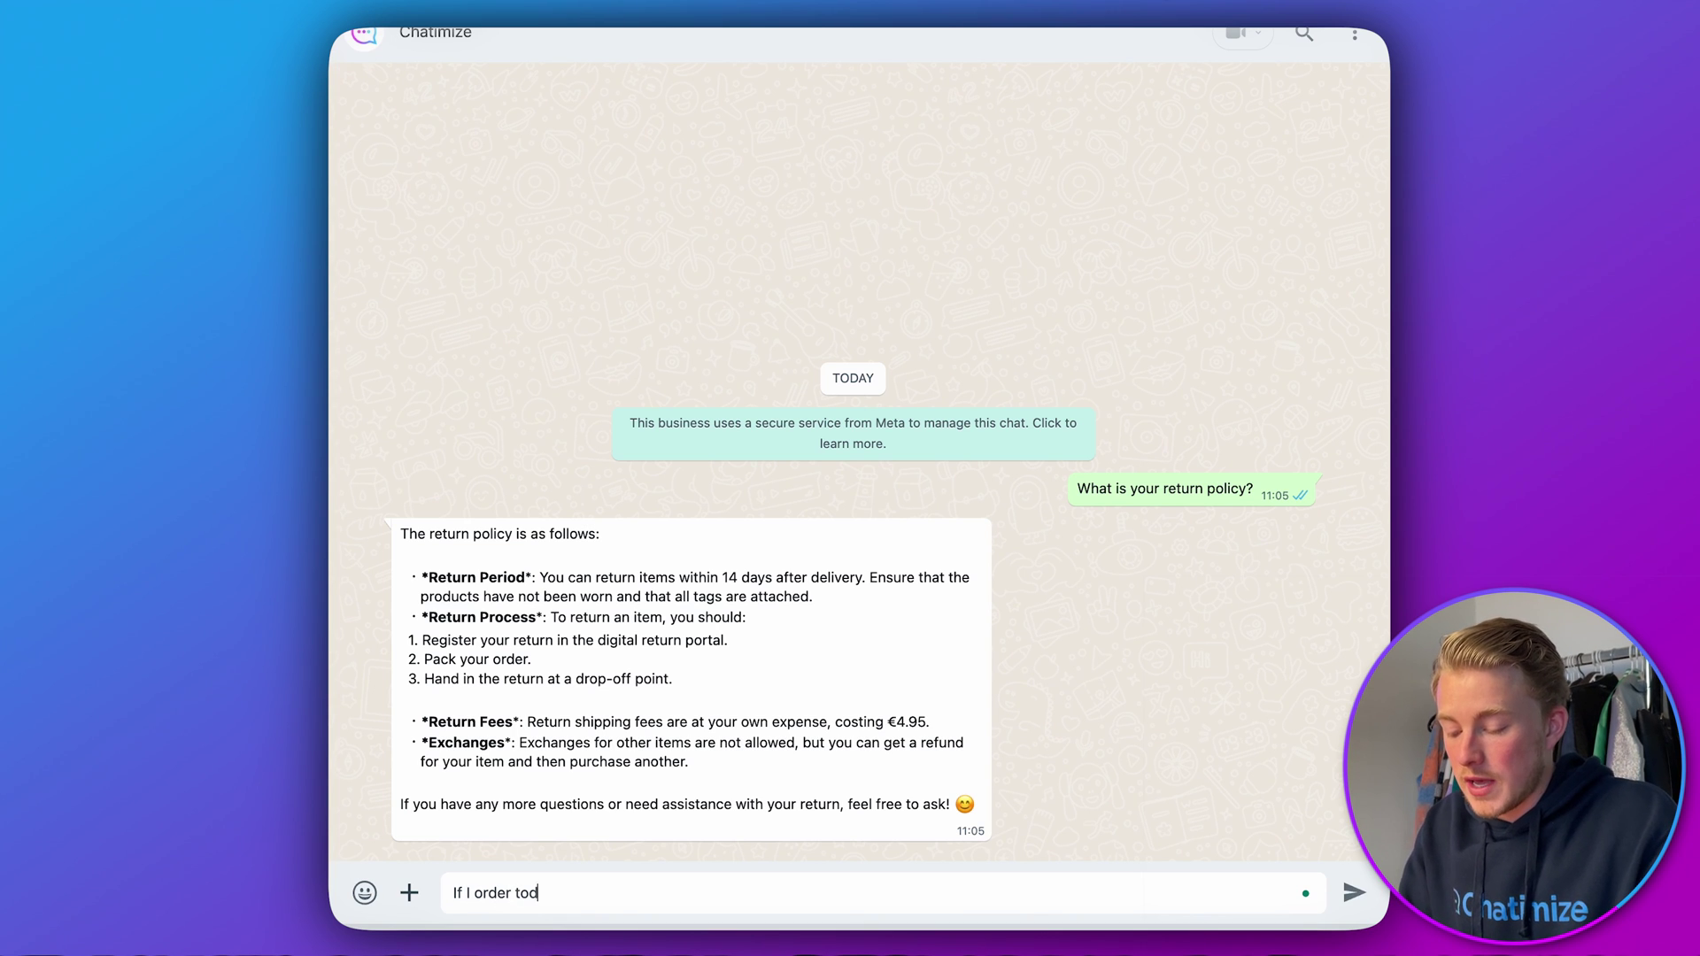
text(ay, when wil)
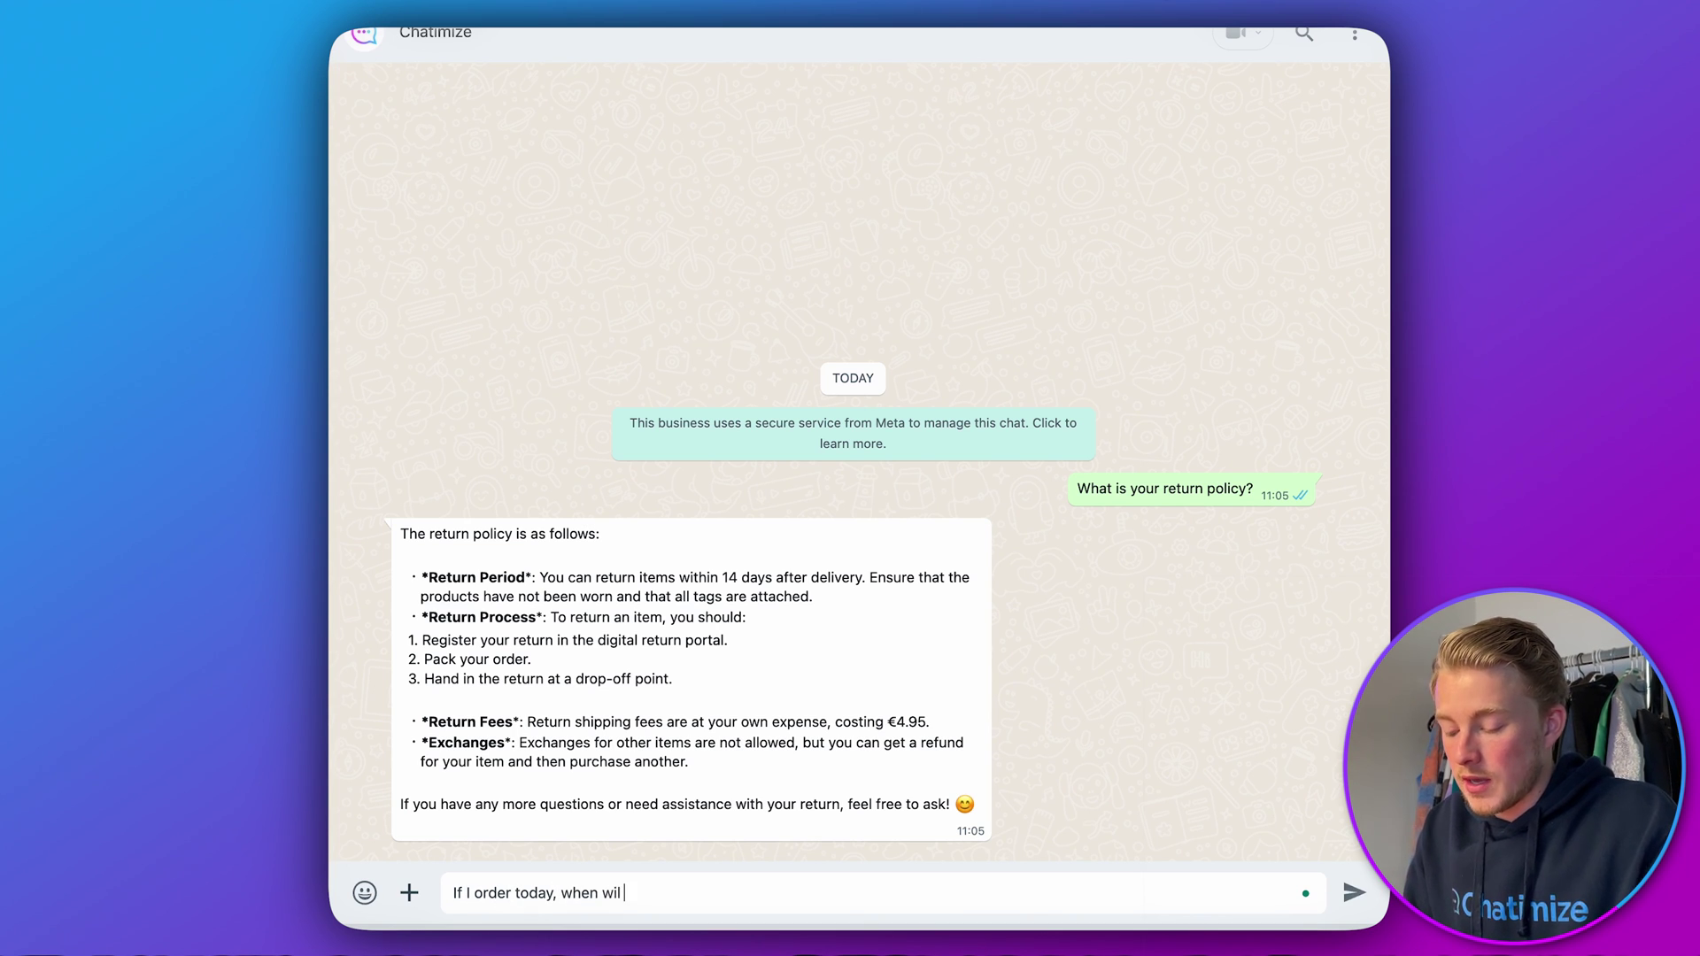
text(l I get the order )
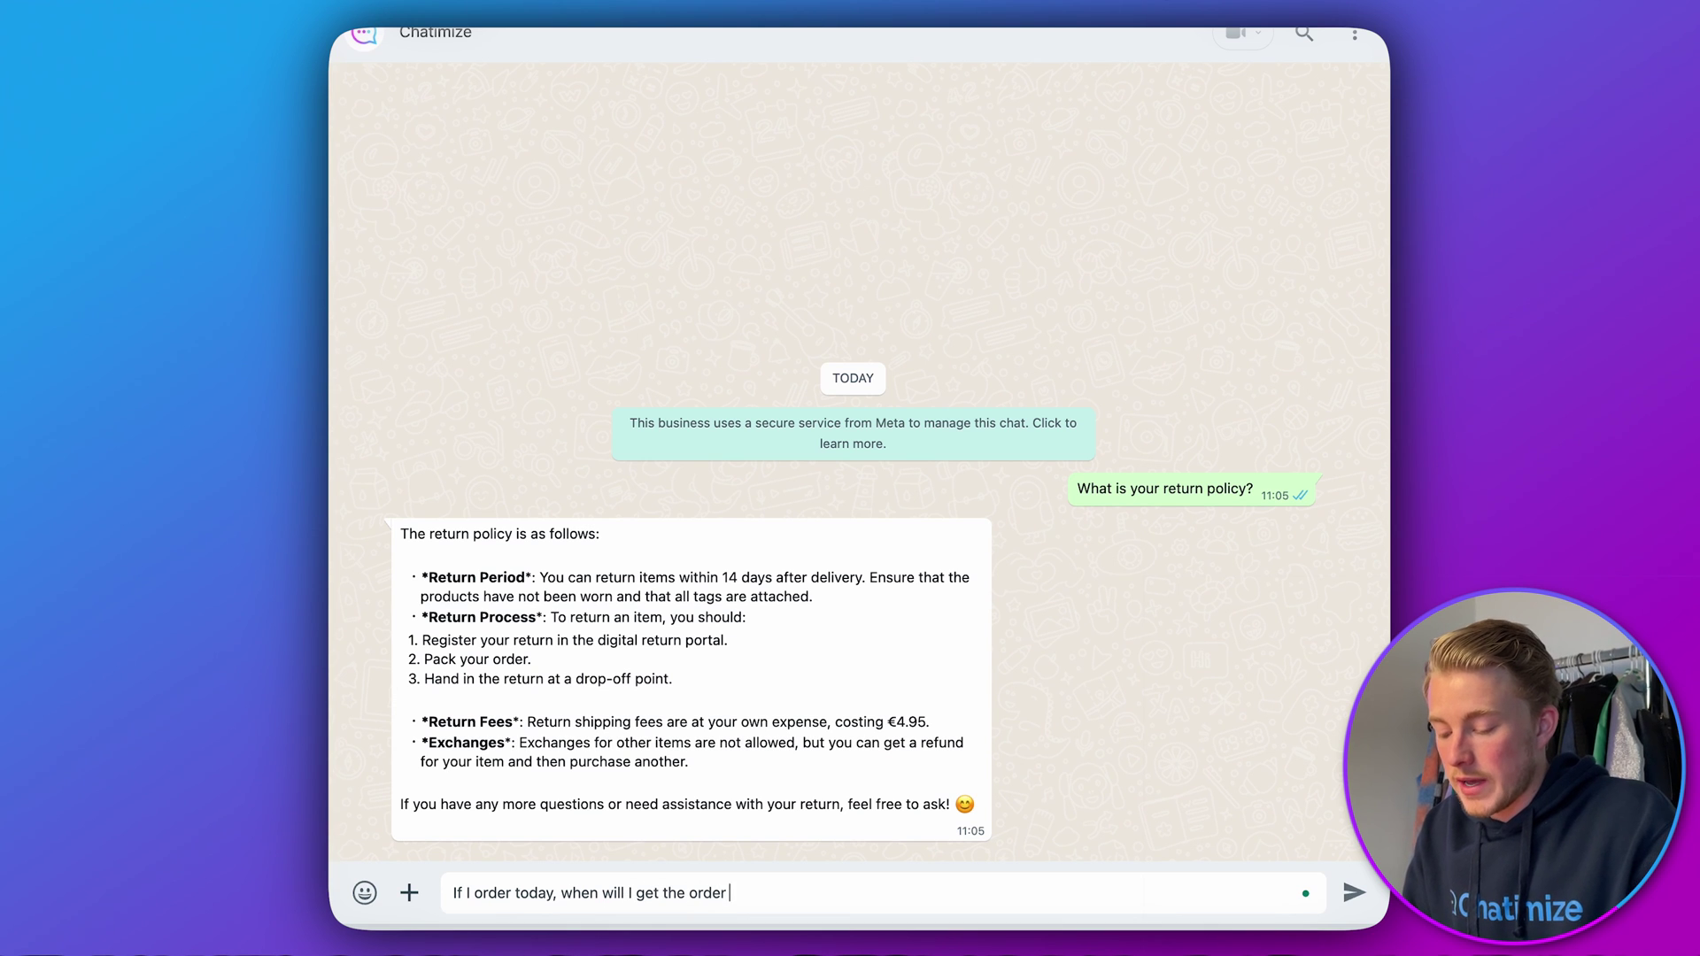
text(at home?)
key(Return)
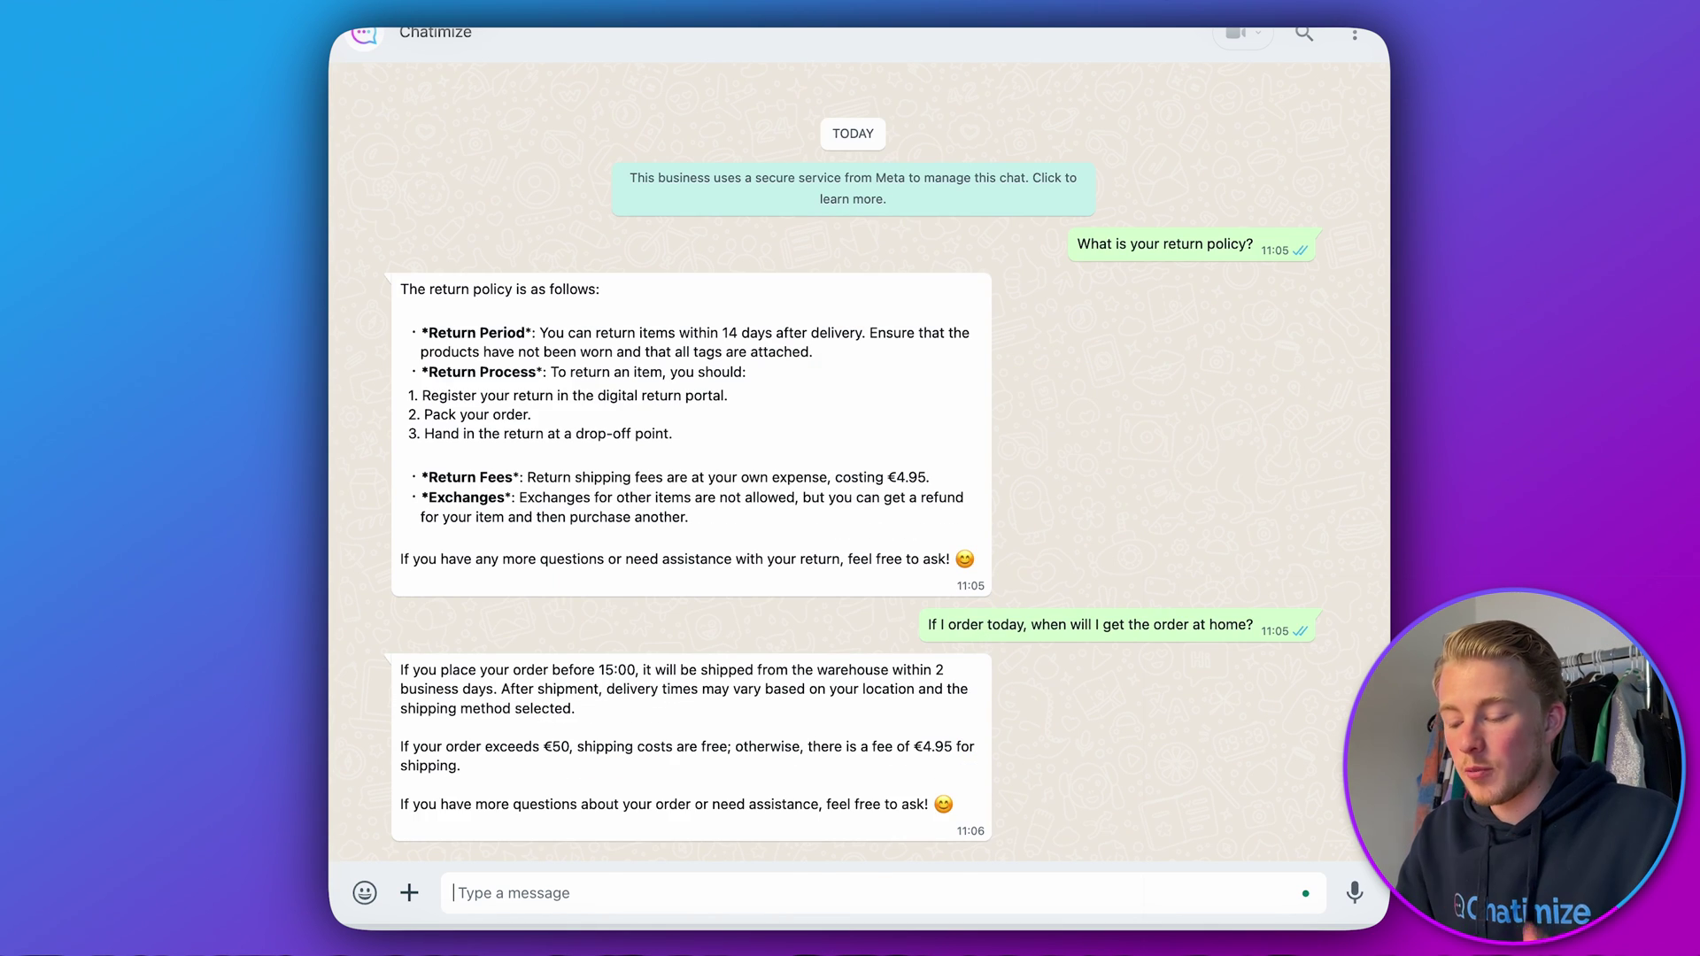